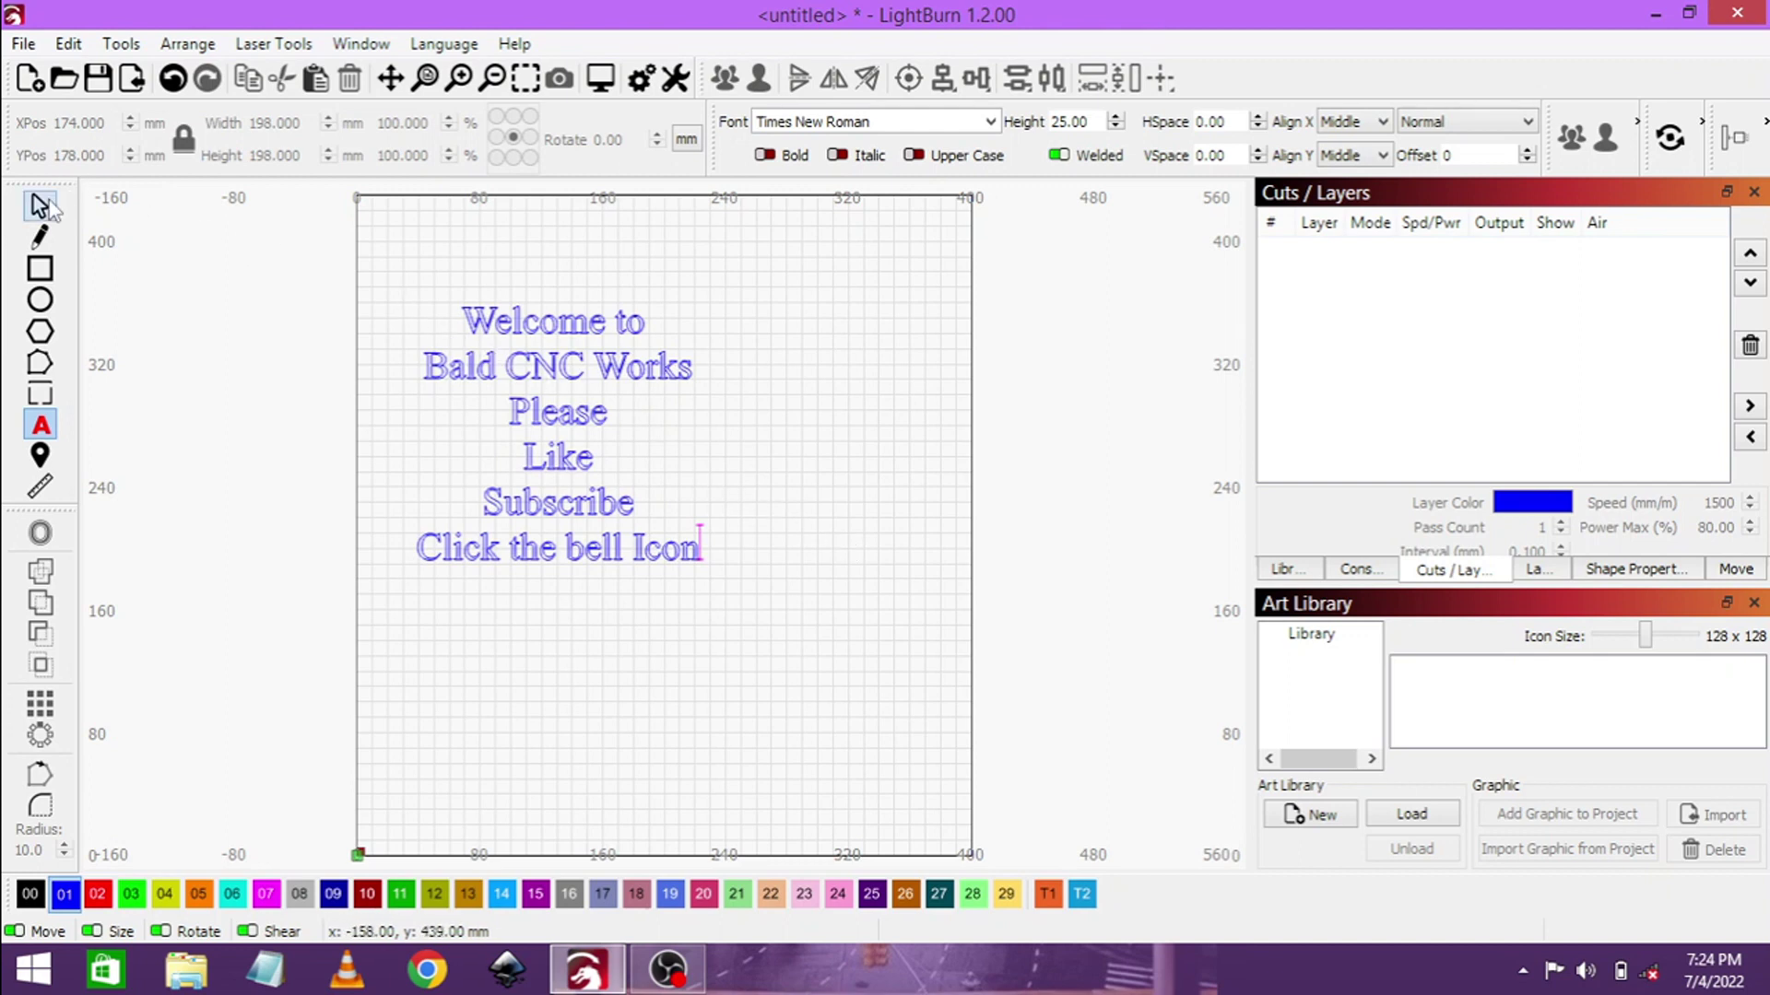
- Select the multi-line welcome text block and delete it
click(42, 206)
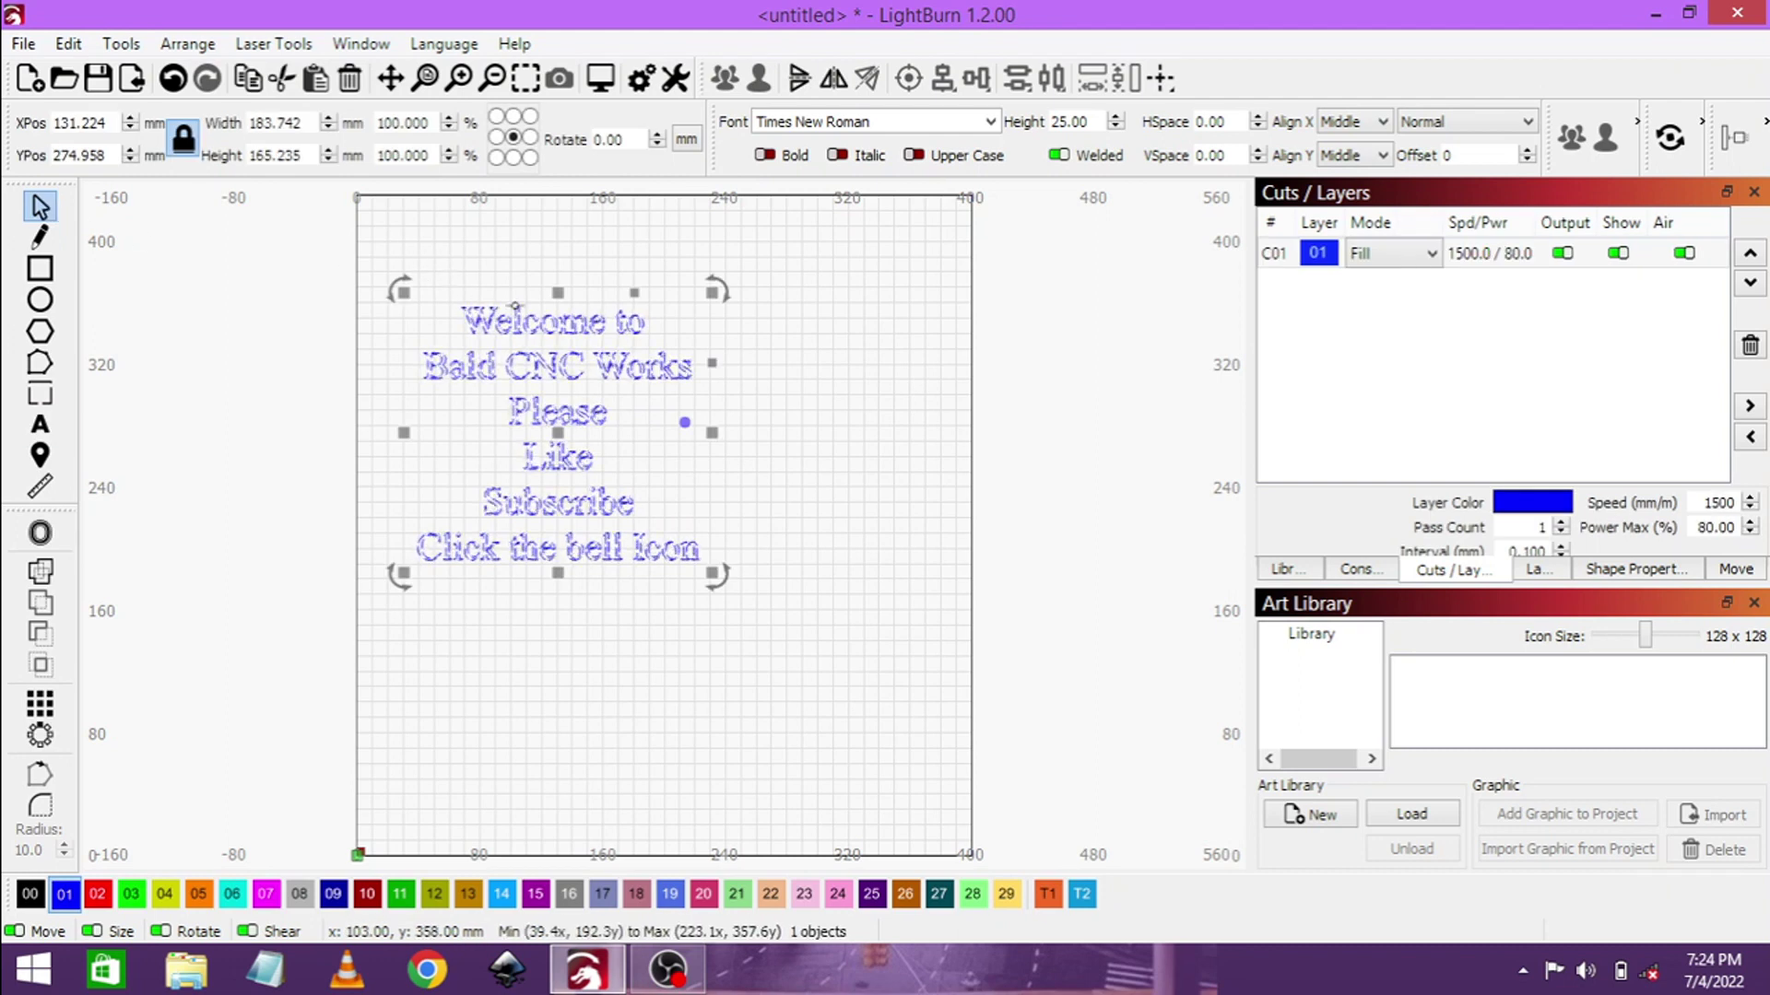
key(Delete)
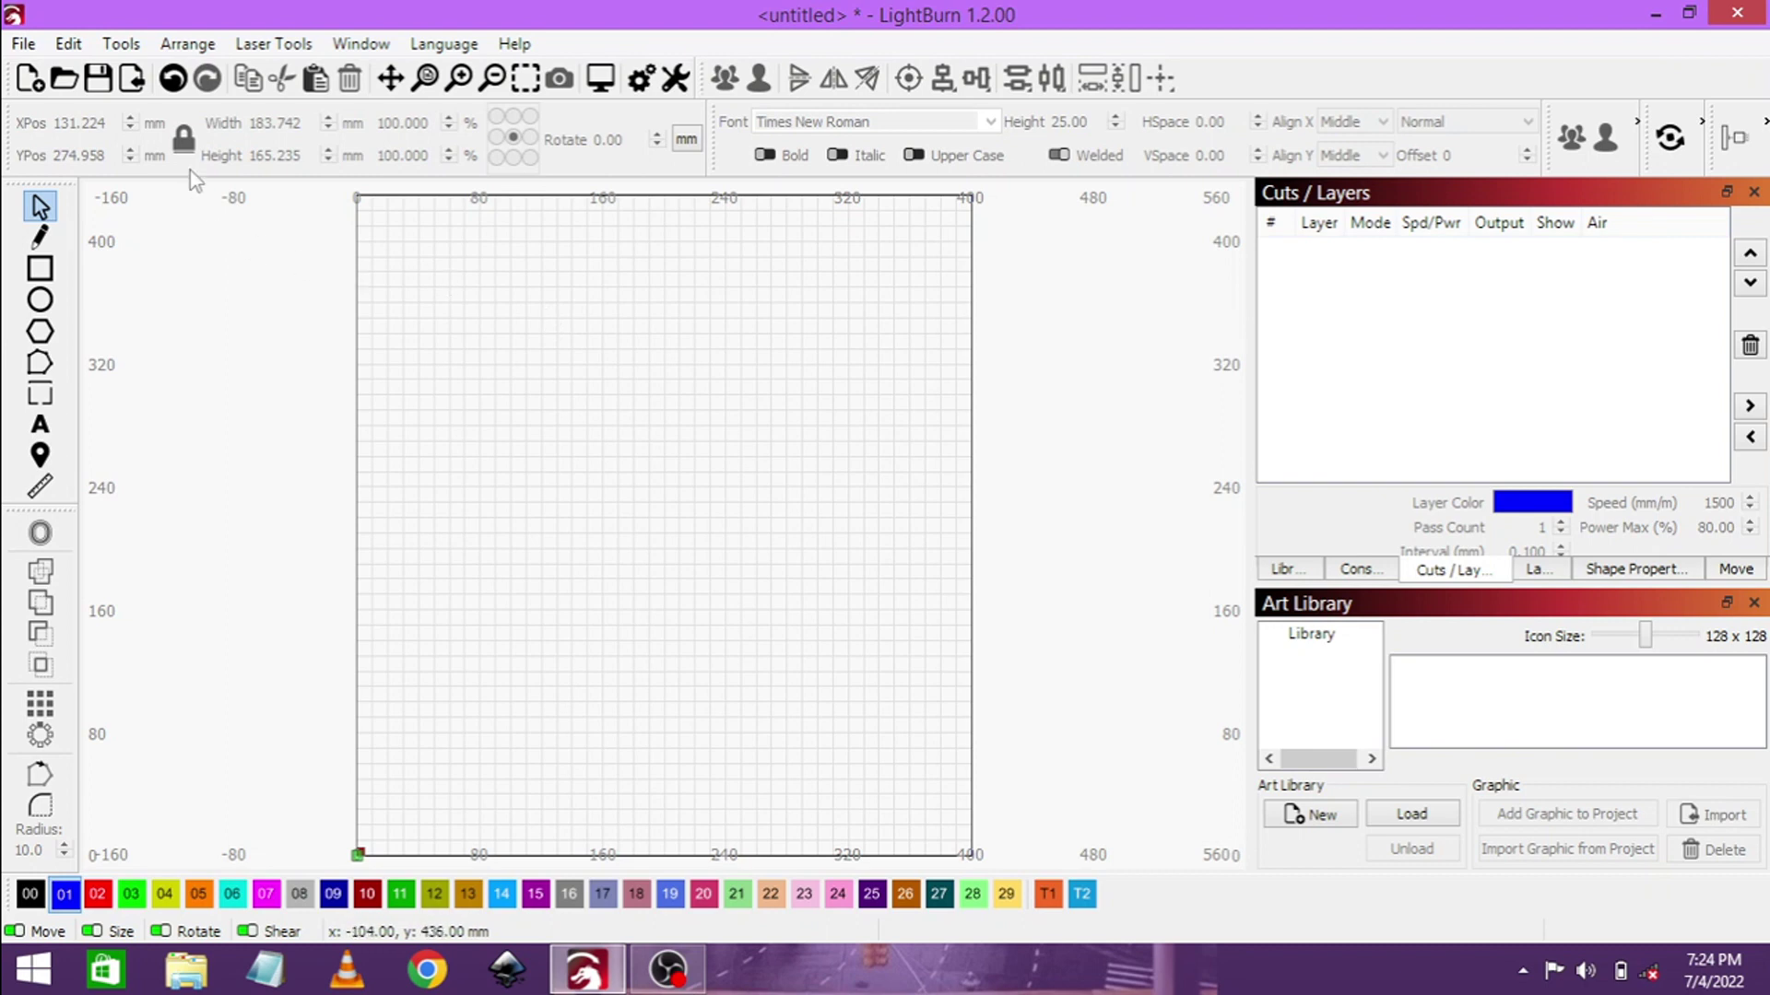
- Import the spoon JPG photo onto the canvas
click(134, 79)
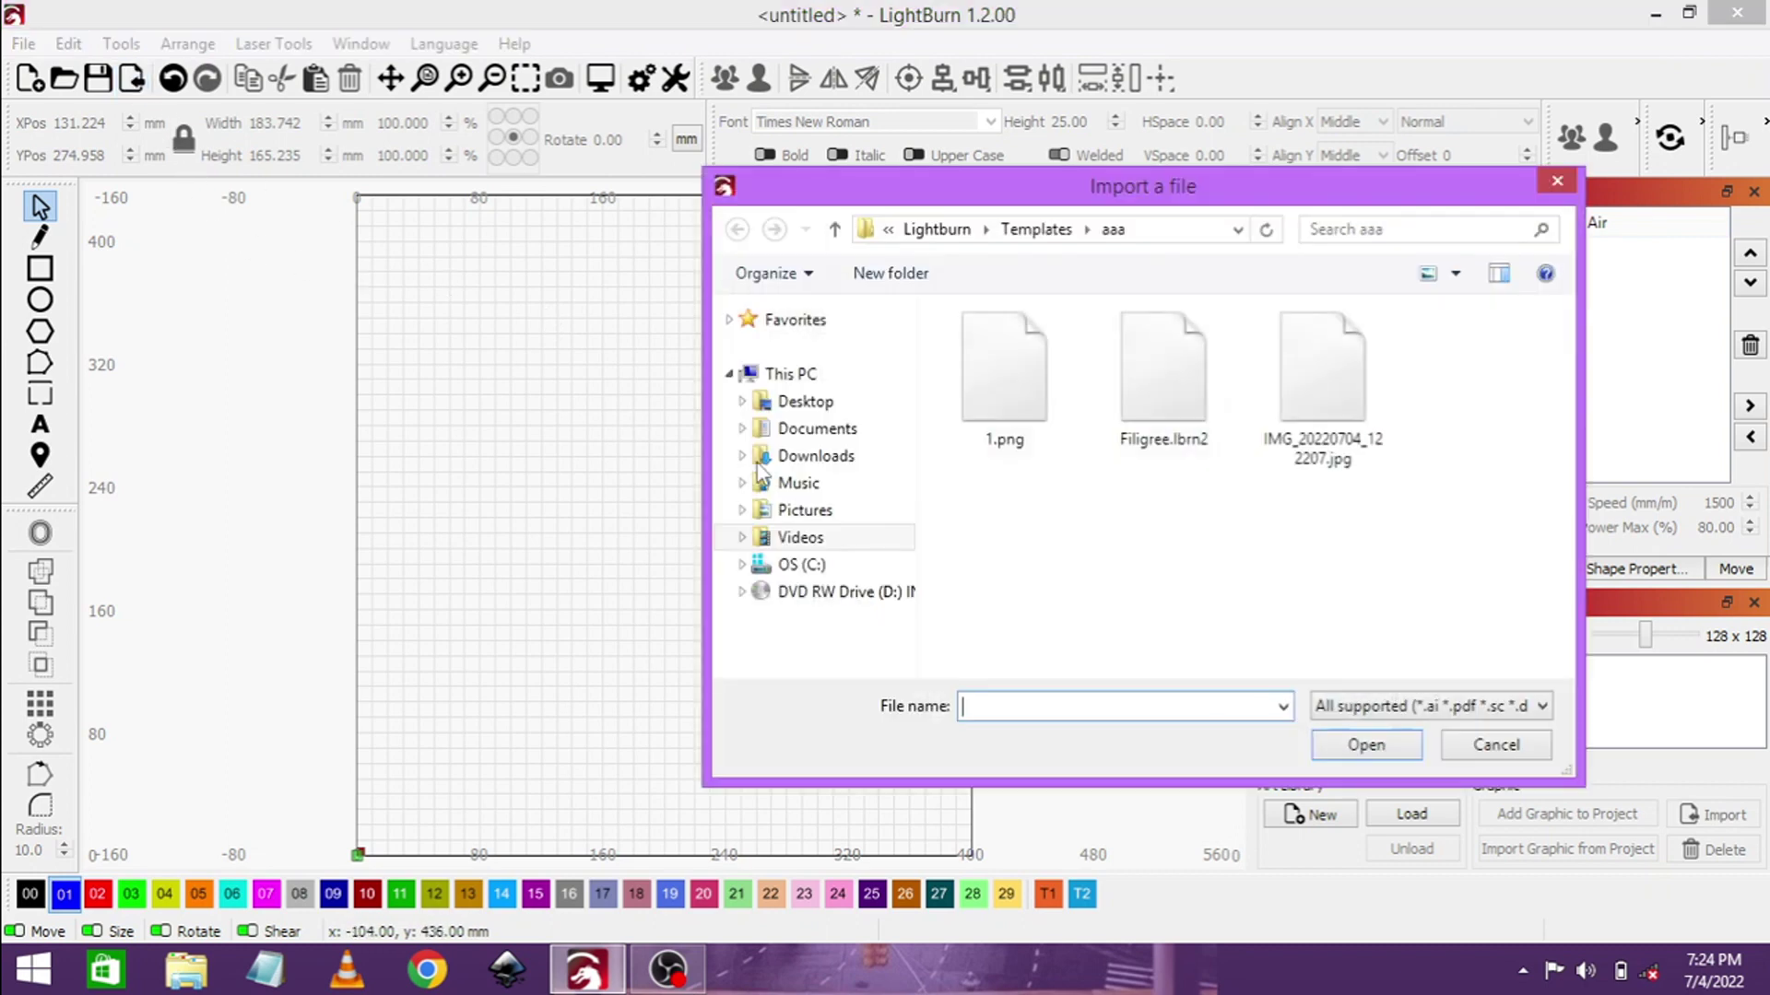
click(1364, 392)
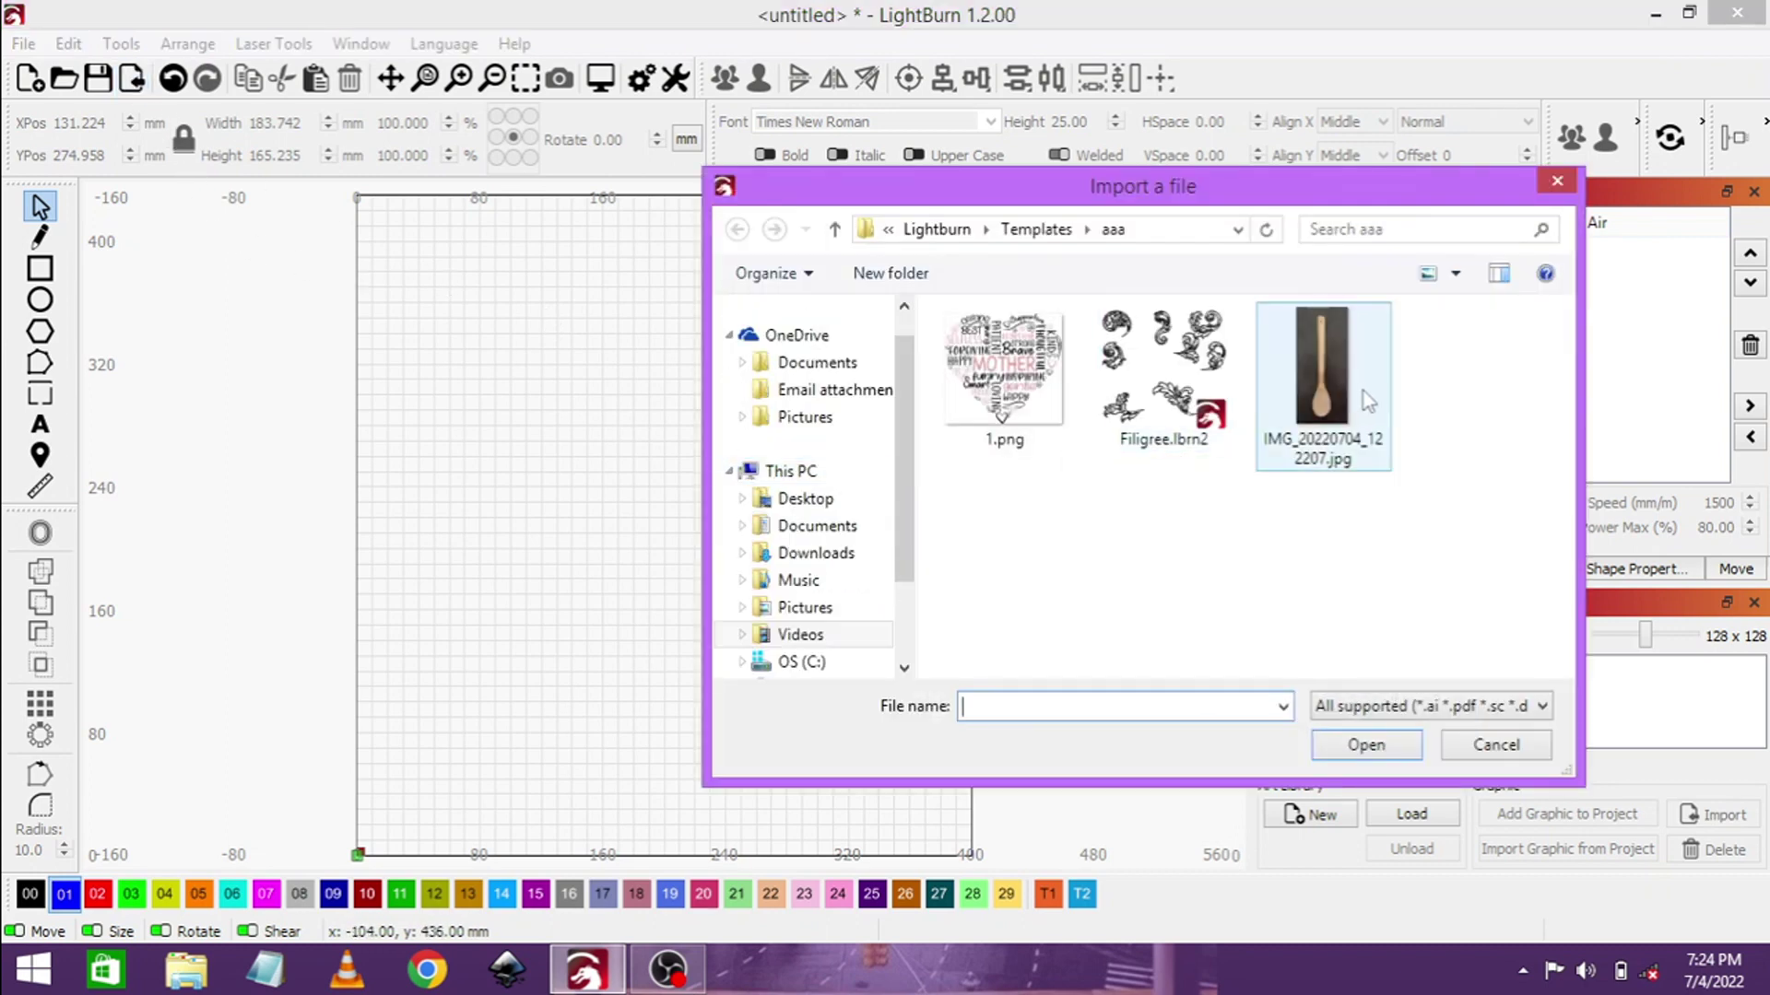
click(1387, 754)
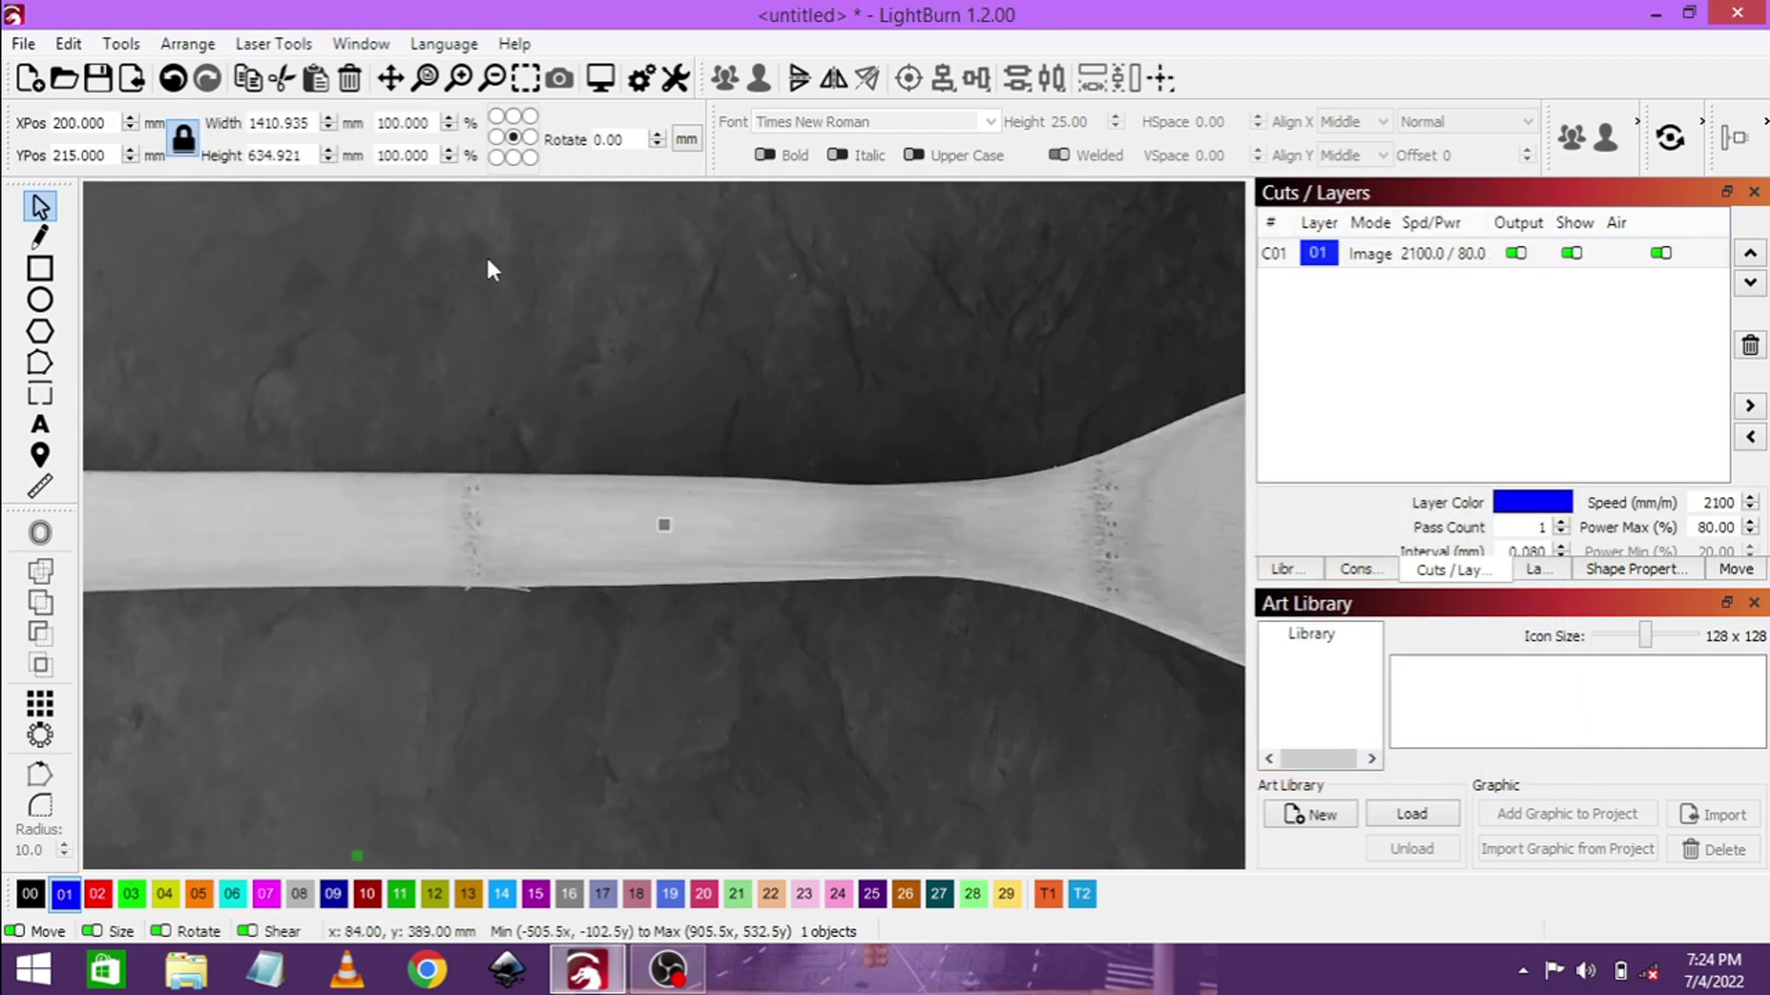
- Resize the spoon photo to 300 mm wide and rotate it 90° upright
double_click(267, 127)
key(End)
key(BackSpace)
key(BackSpace)
key(BackSpace)
key(BackSpace)
key(BackSpace)
key(BackSpace)
key(Return)
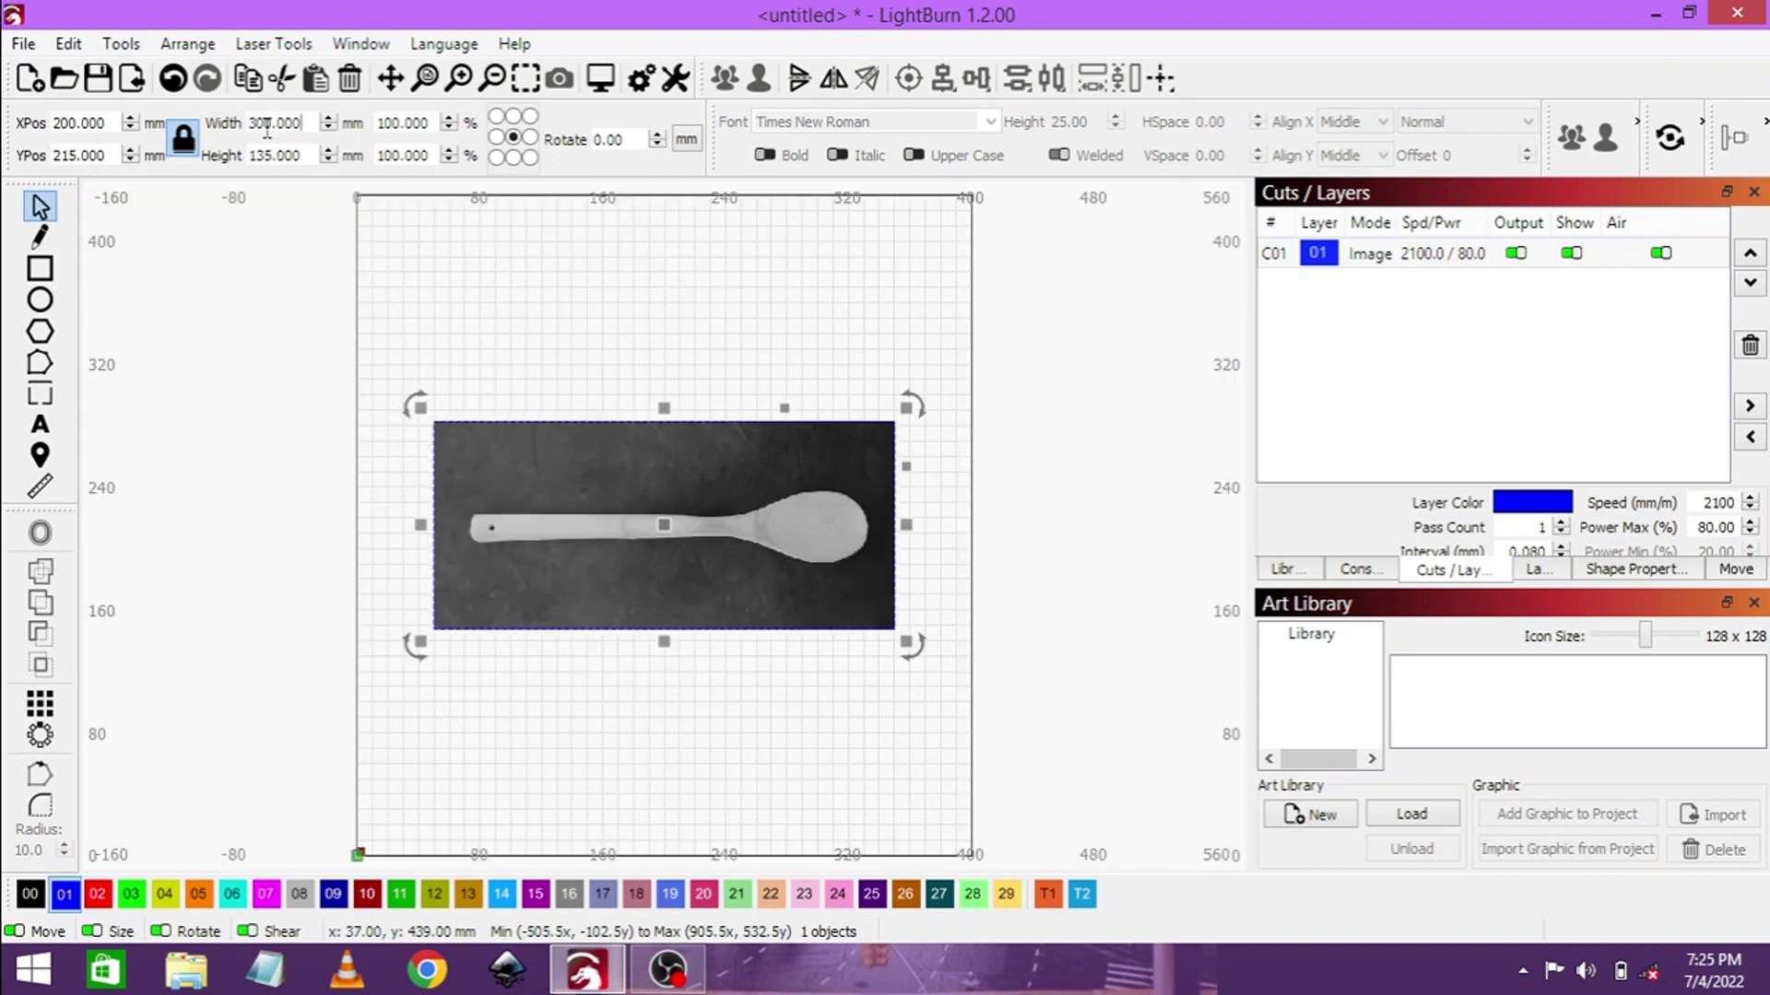
click(598, 142)
text(90)
key(Return)
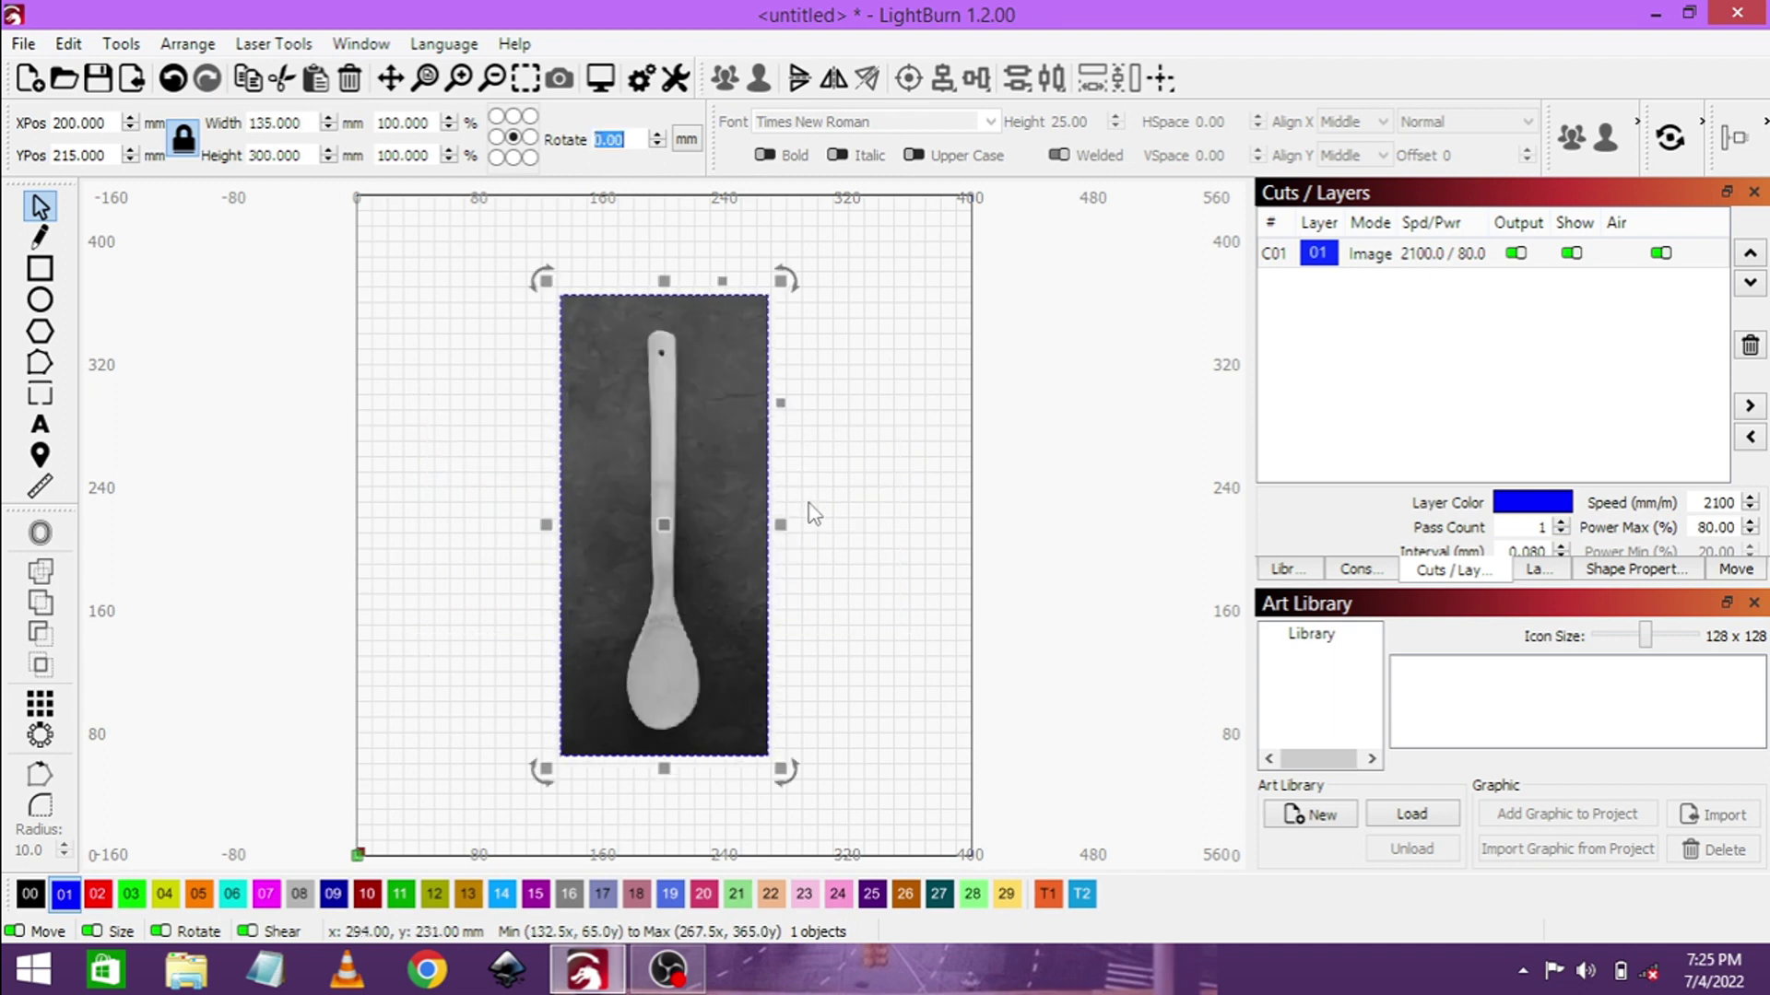
click(814, 509)
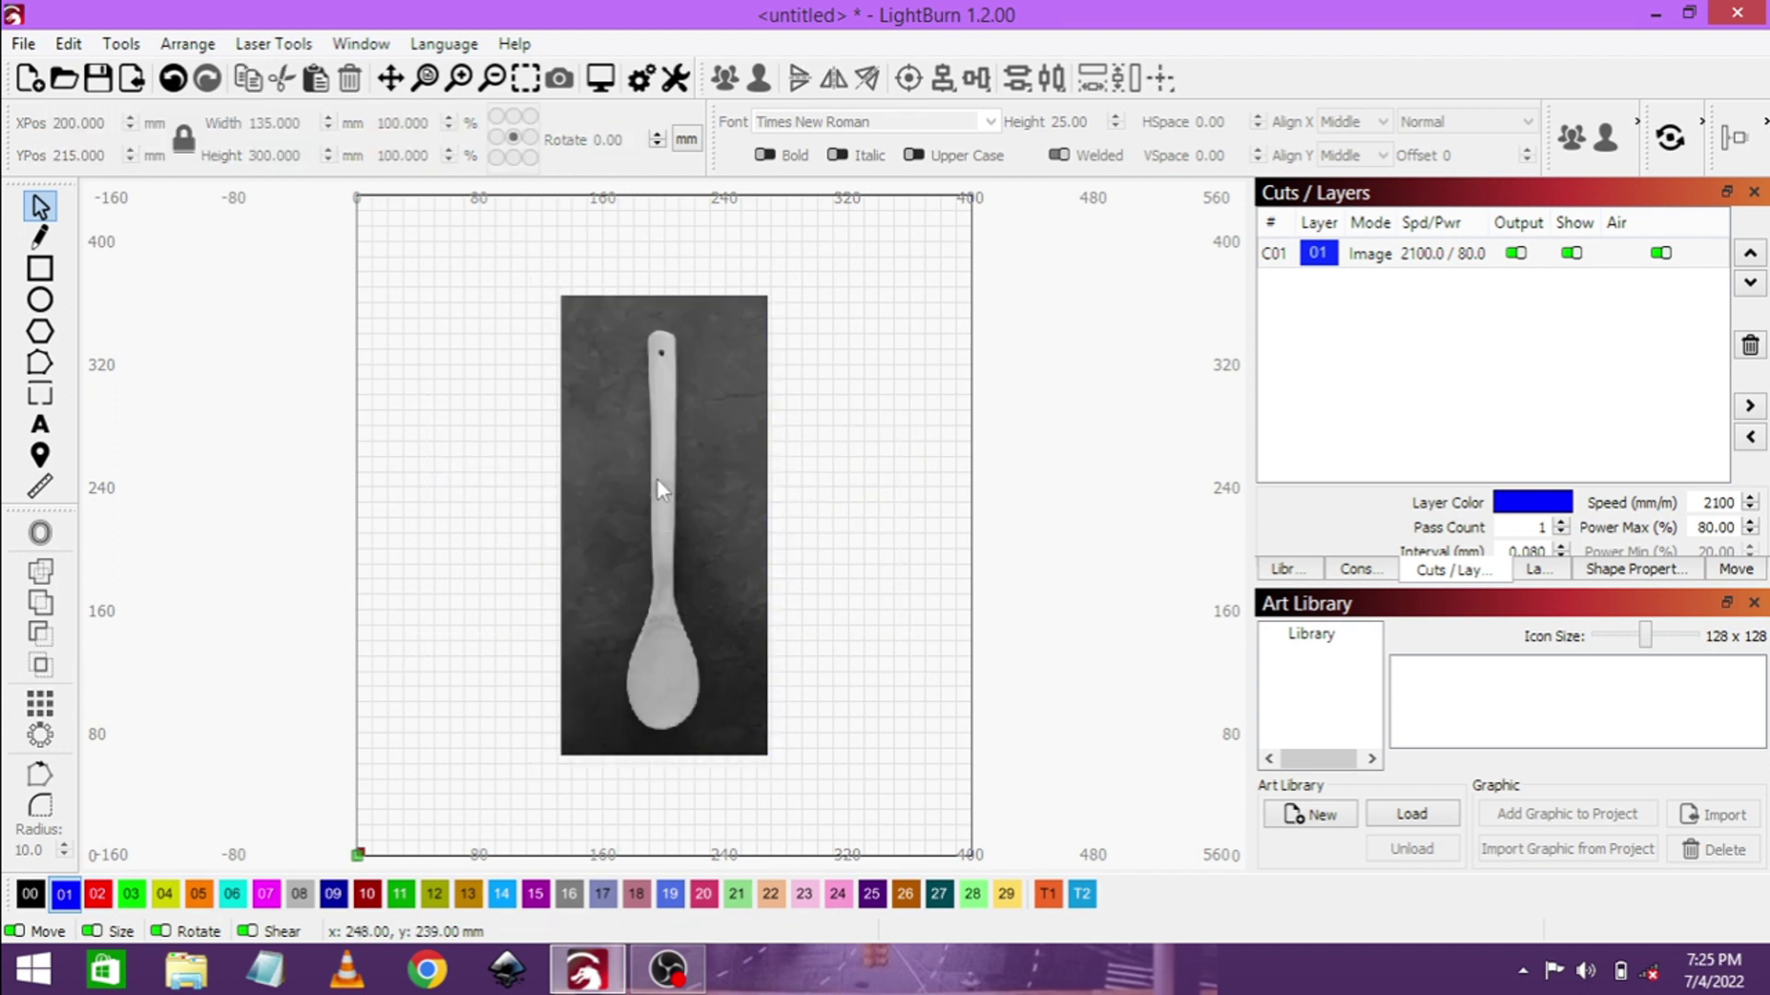
- Draw a rectangle left of the spoon, unlock its aspect, and size it 20 × 350 mm
click(43, 263)
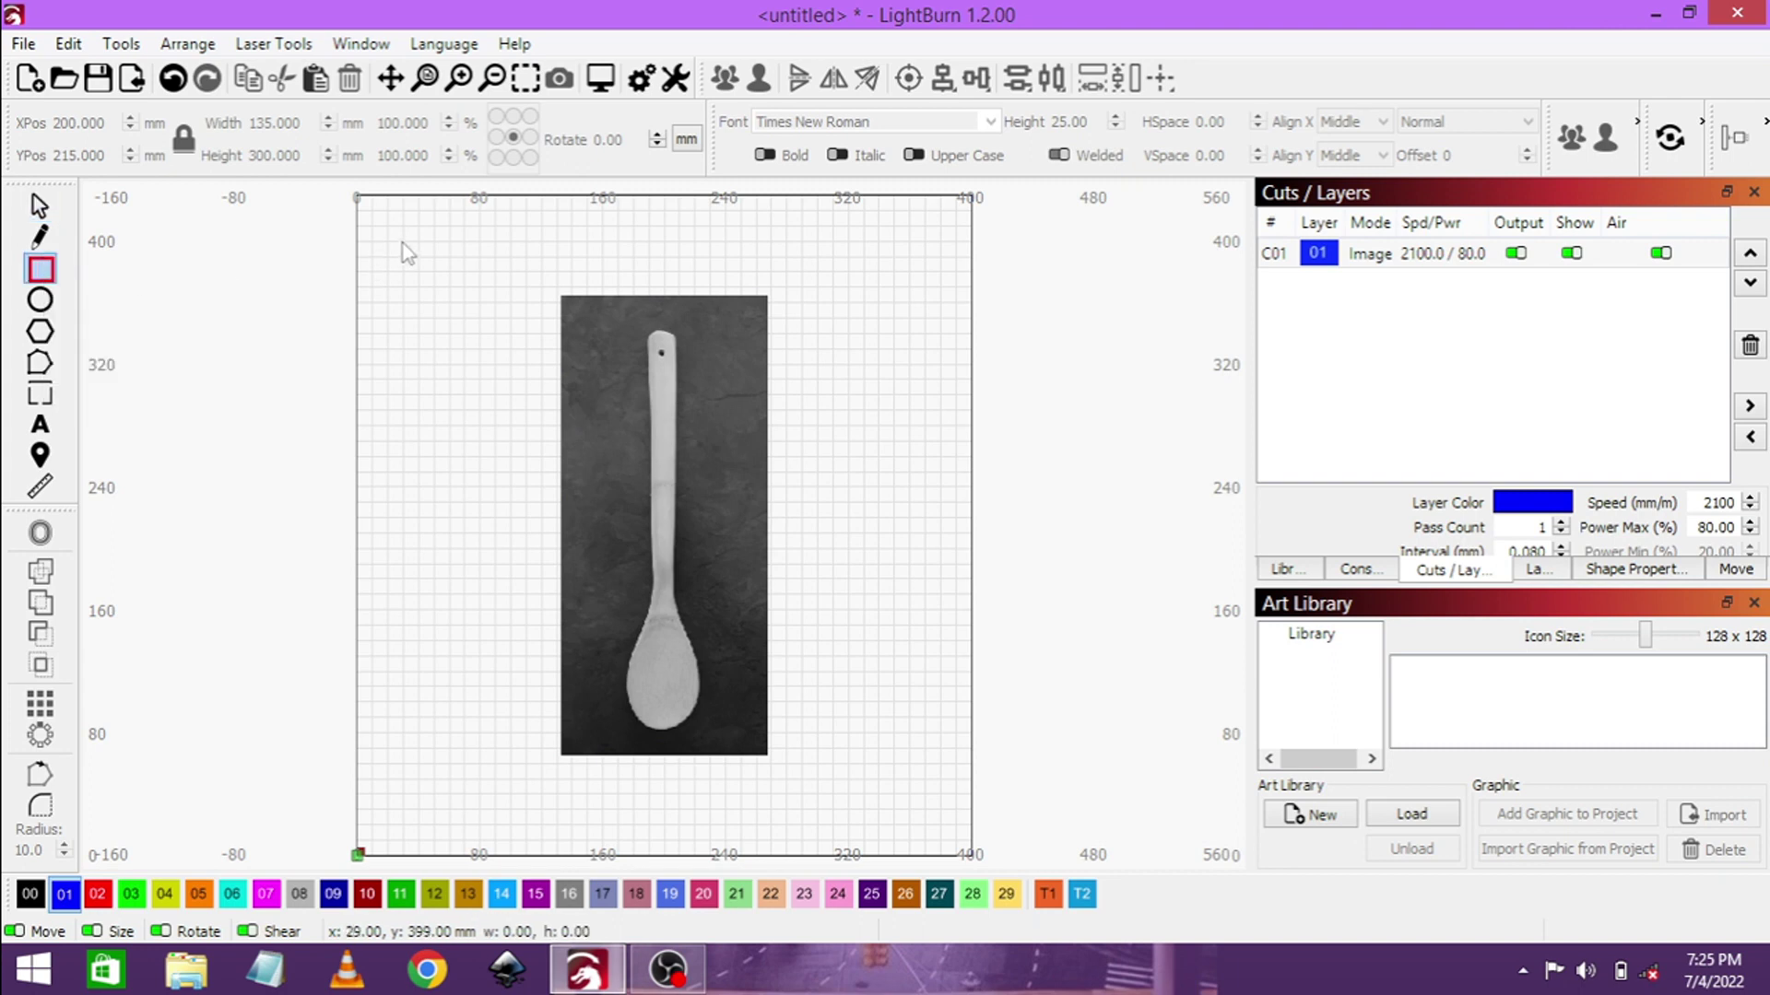
drag(405, 251, 448, 395)
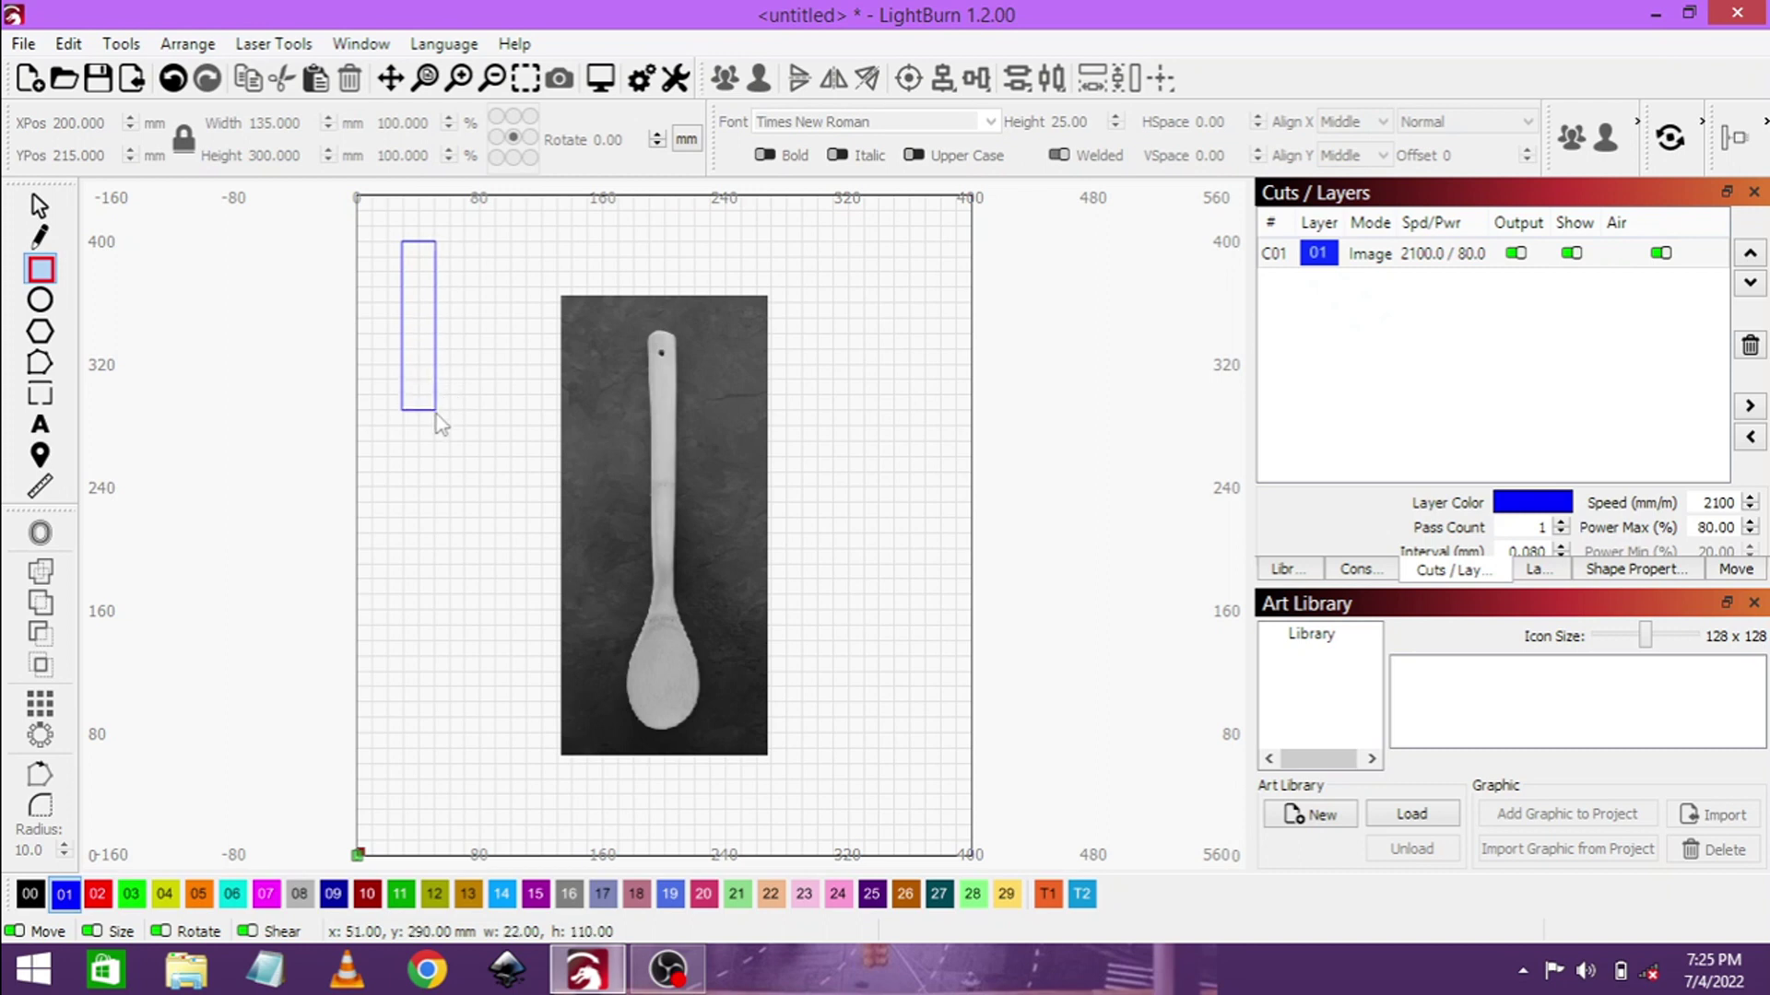
drag(449, 395, 437, 435)
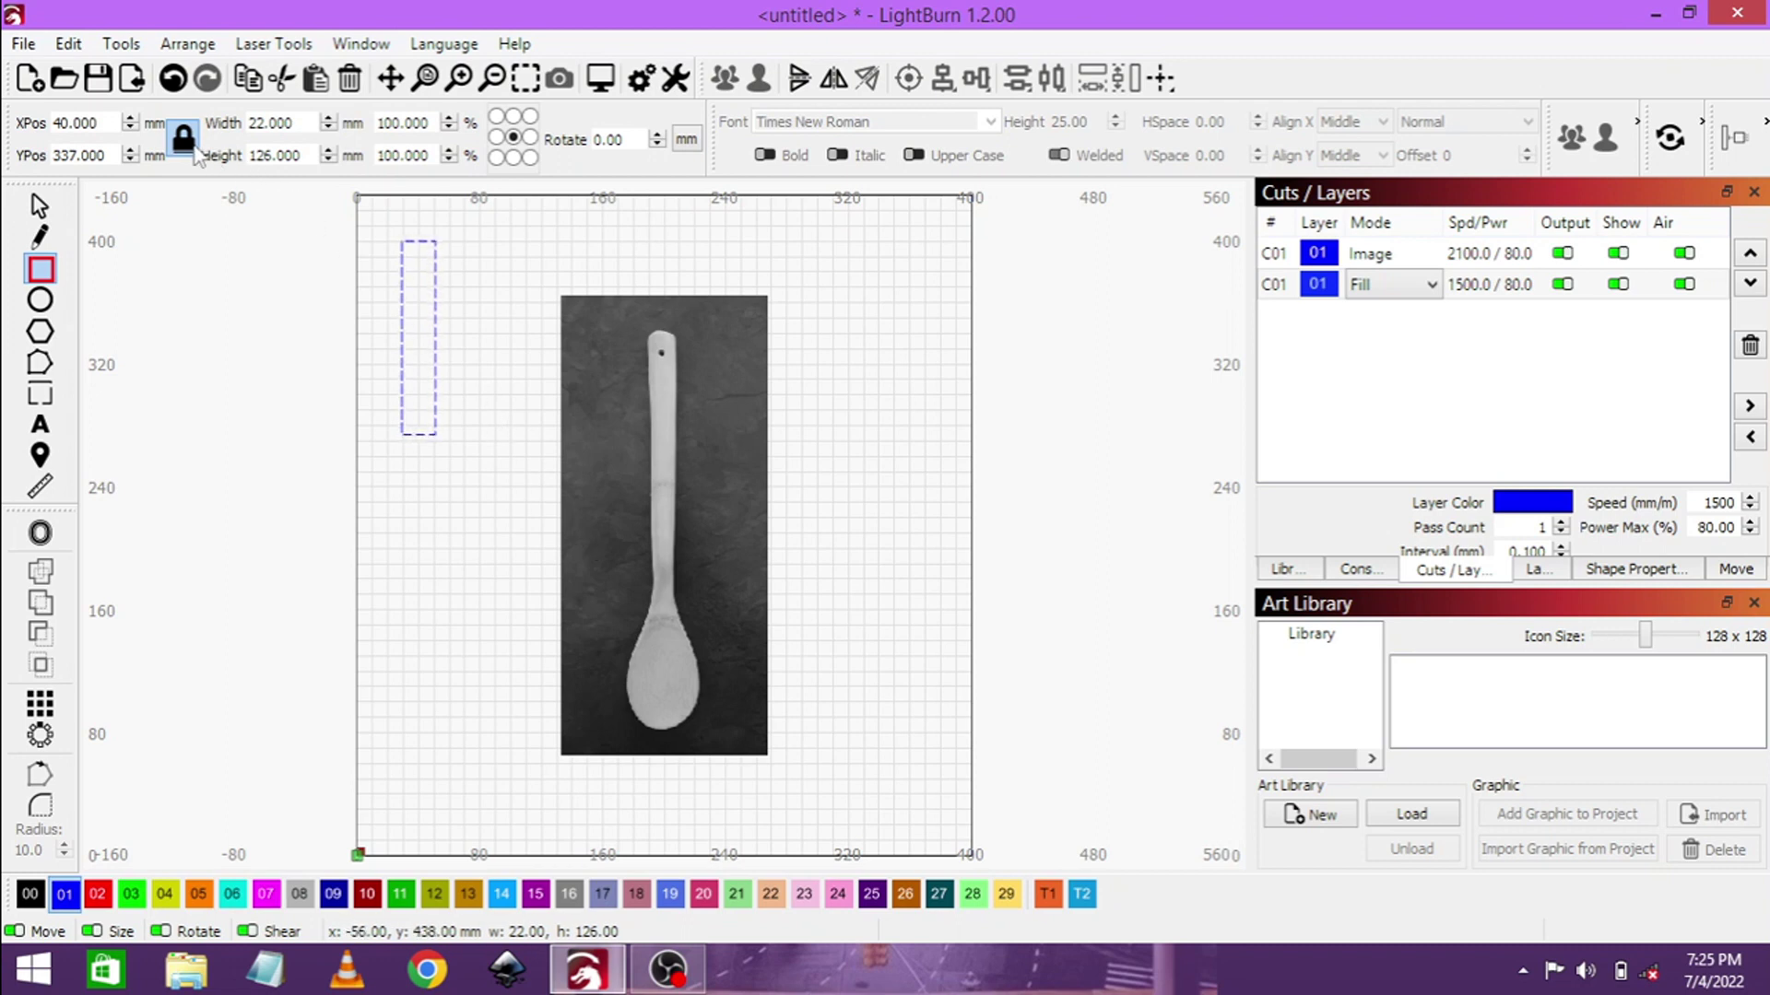
click(194, 148)
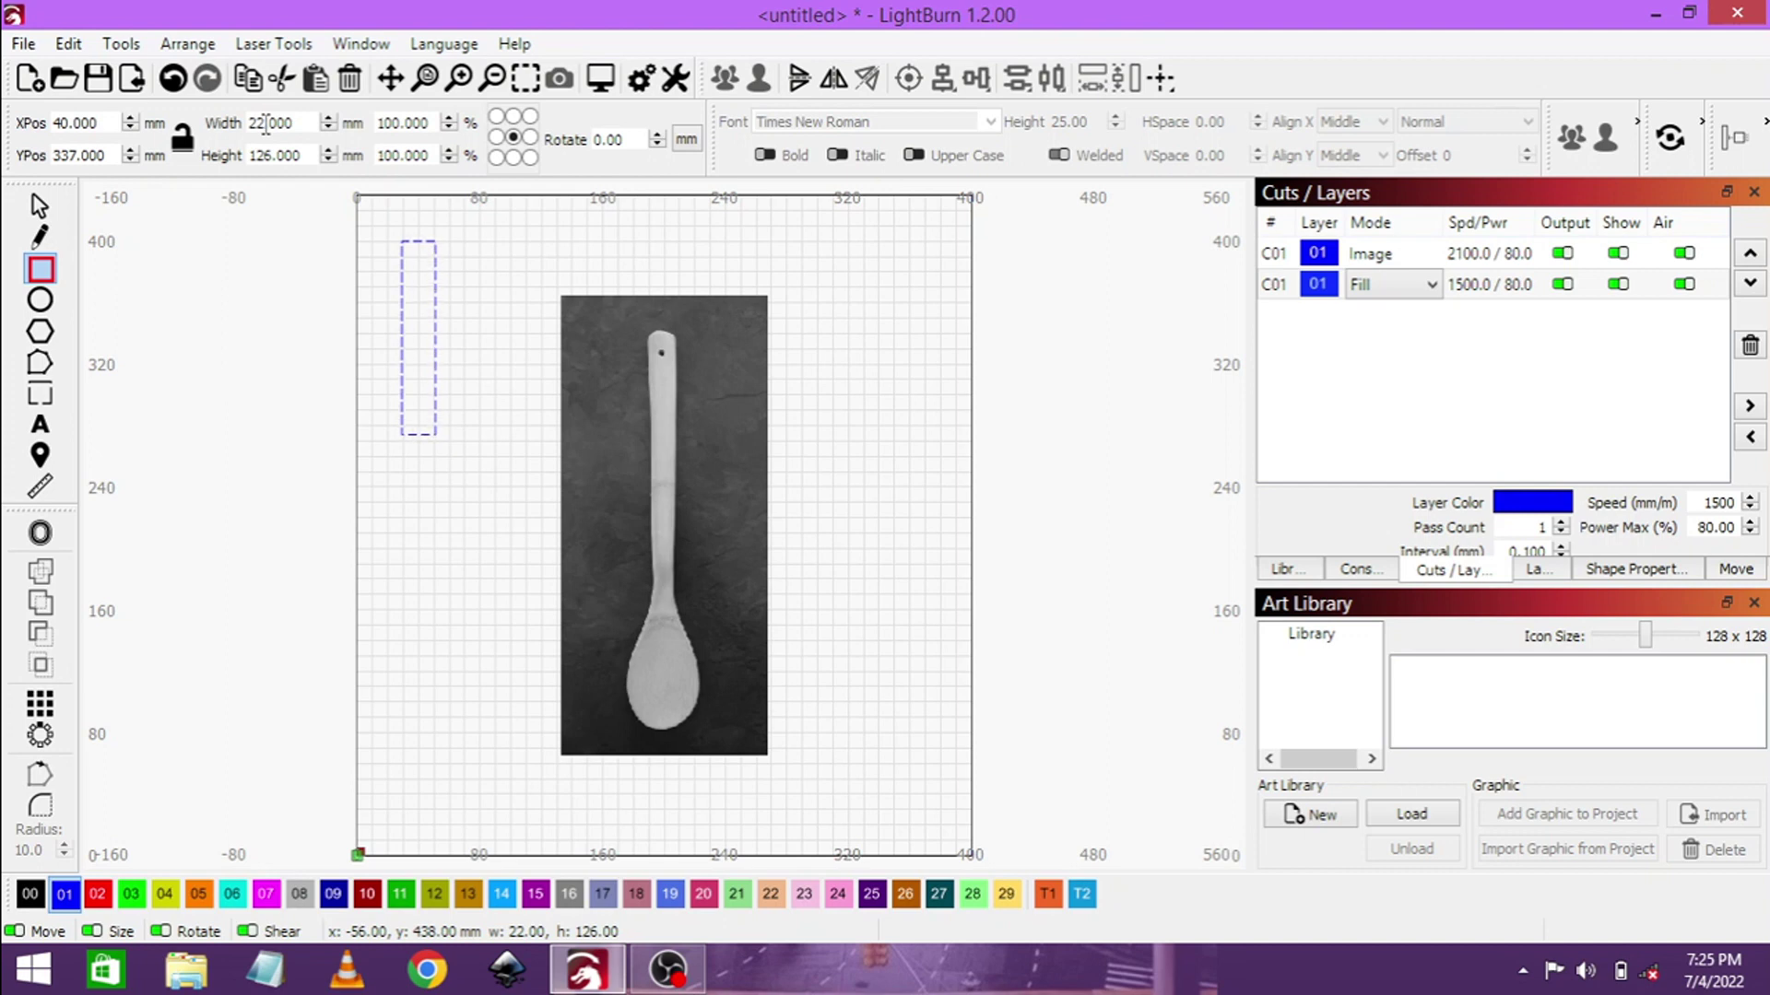
key(BackSpace)
text(0)
double_click(266, 156)
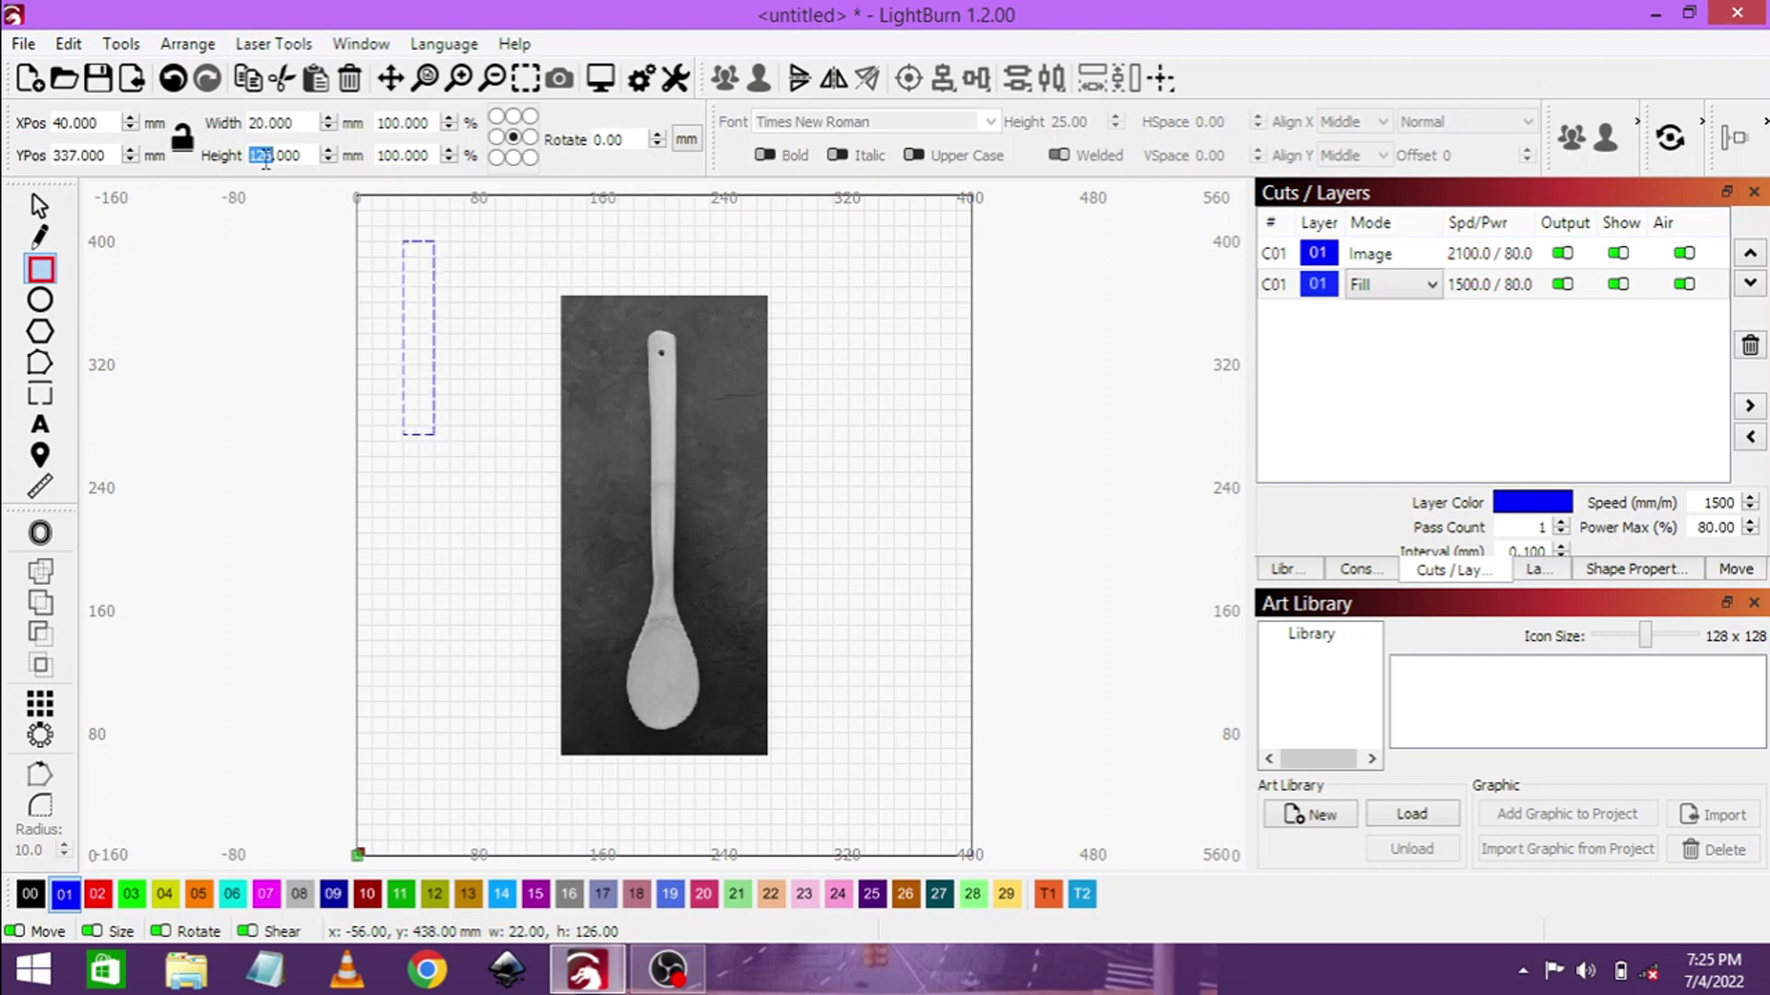
text(350)
key(Return)
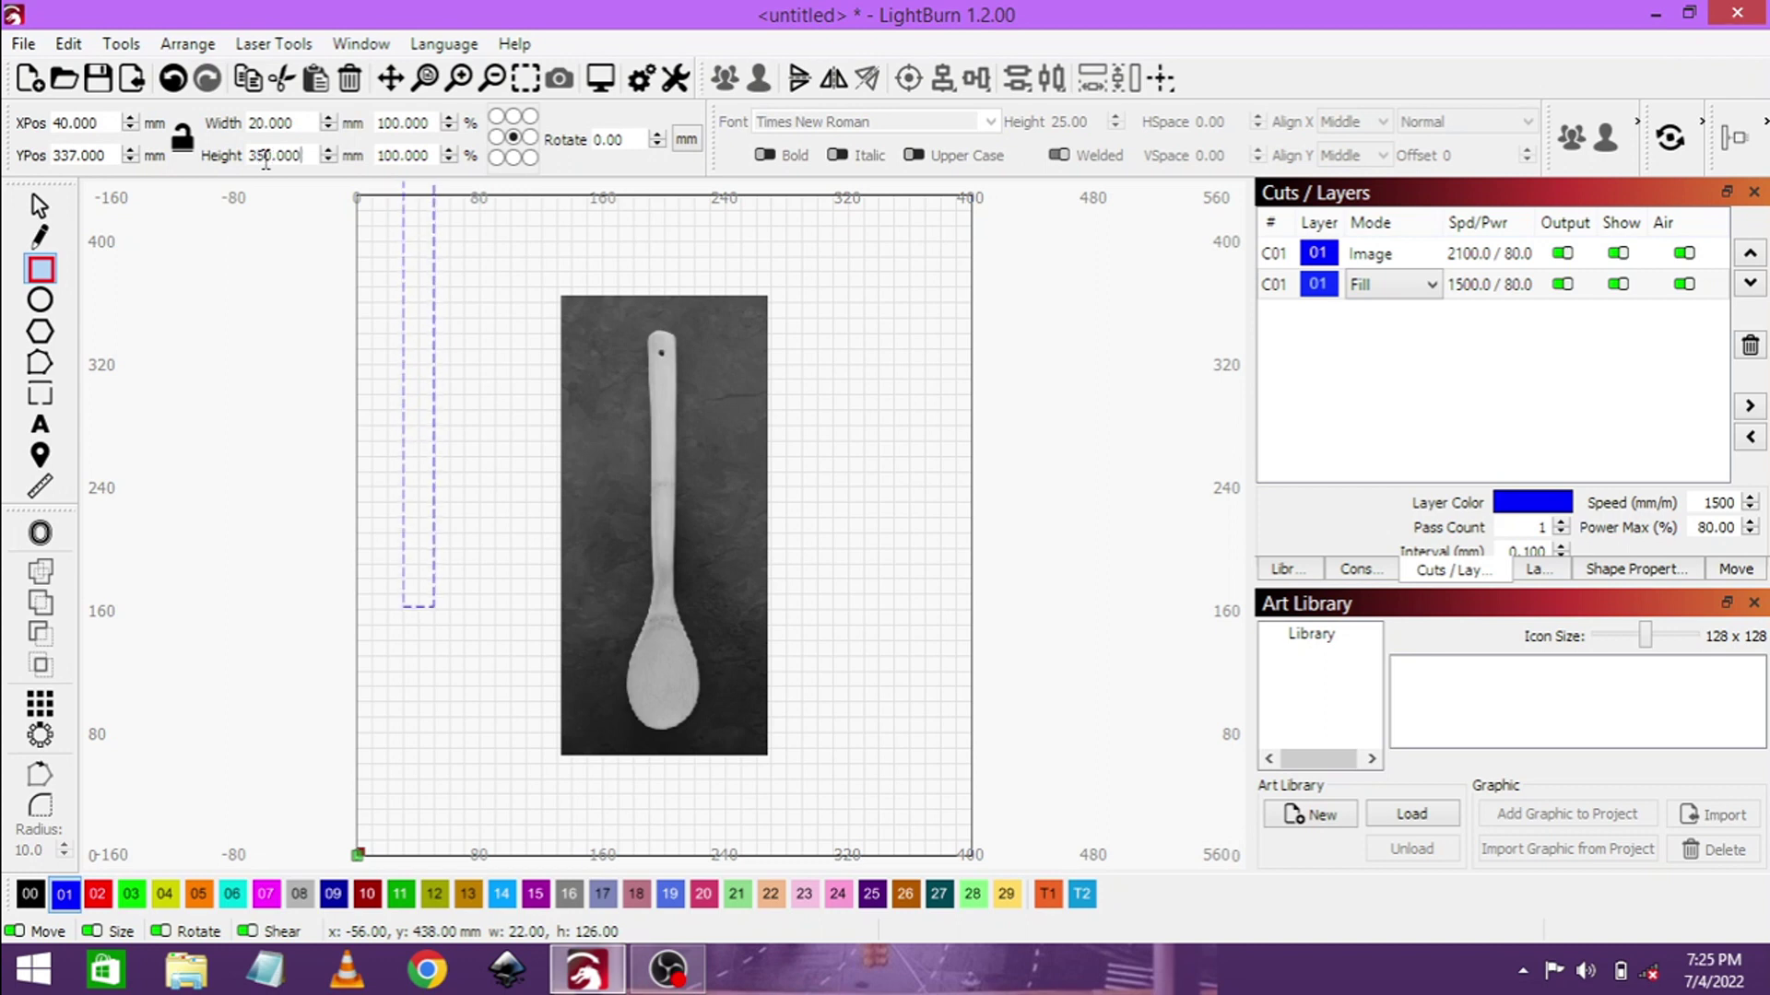
click(41, 204)
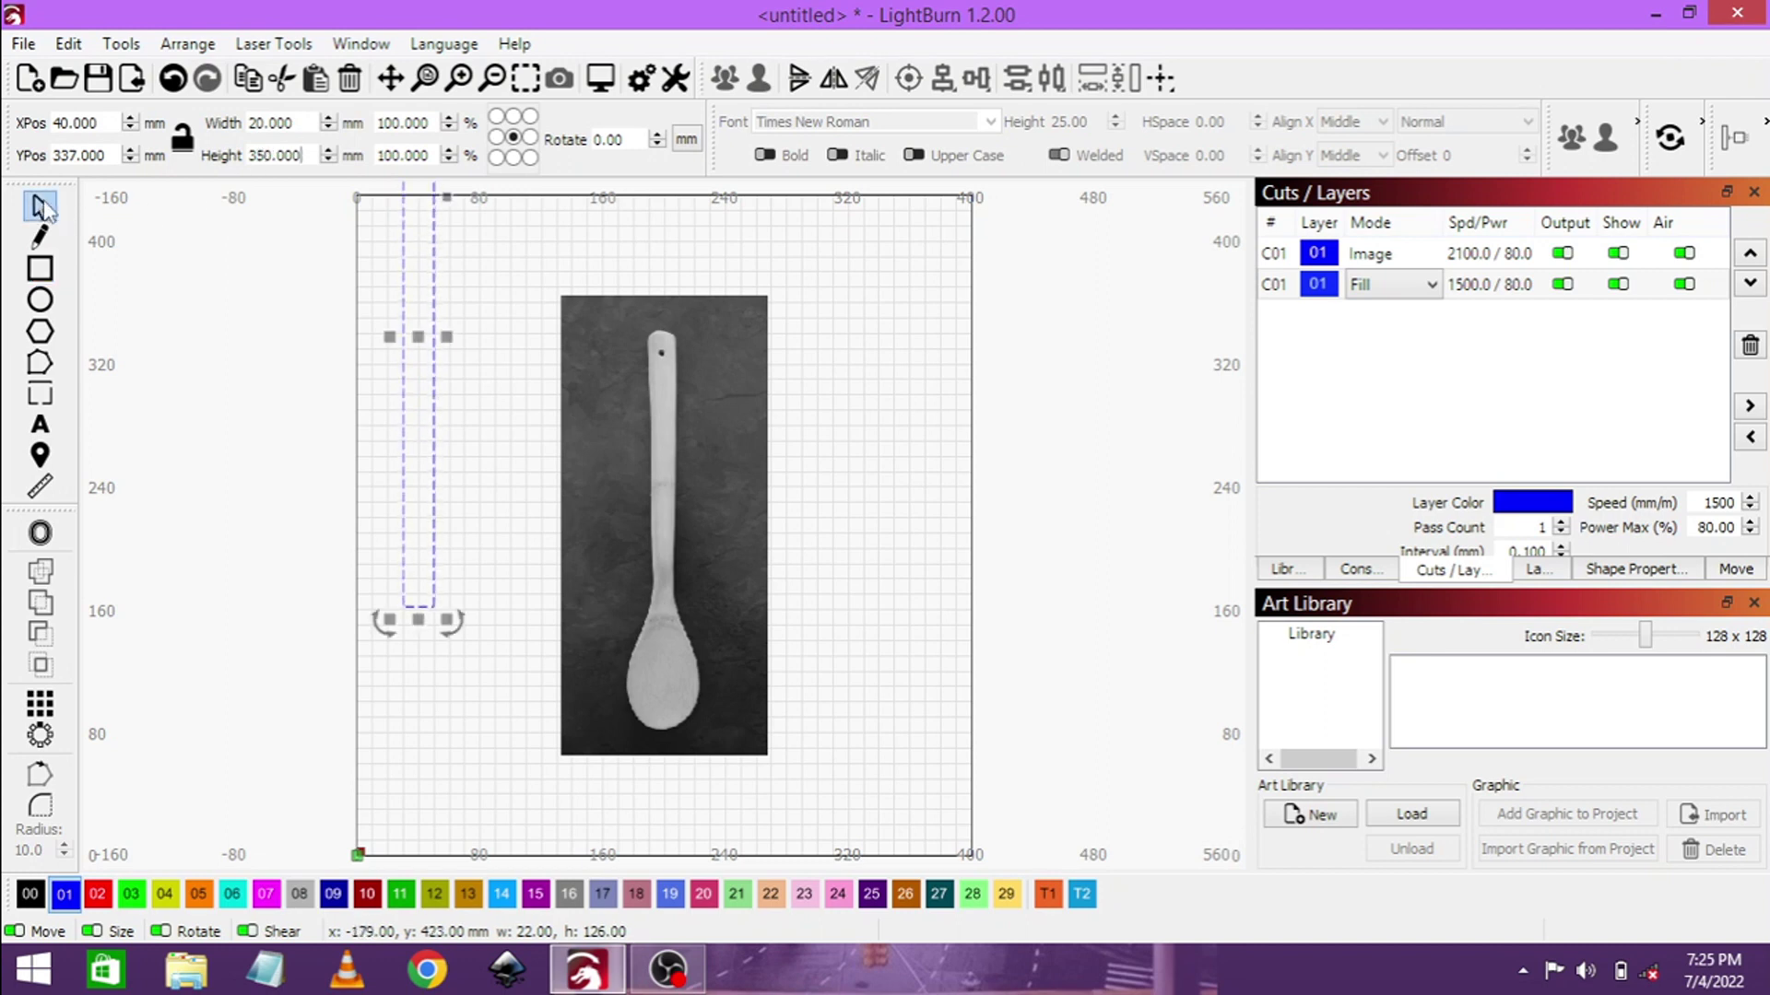
- Move the tall rectangle onto the spoon handle, undoing a first misplaced drag
drag(421, 333, 658, 503)
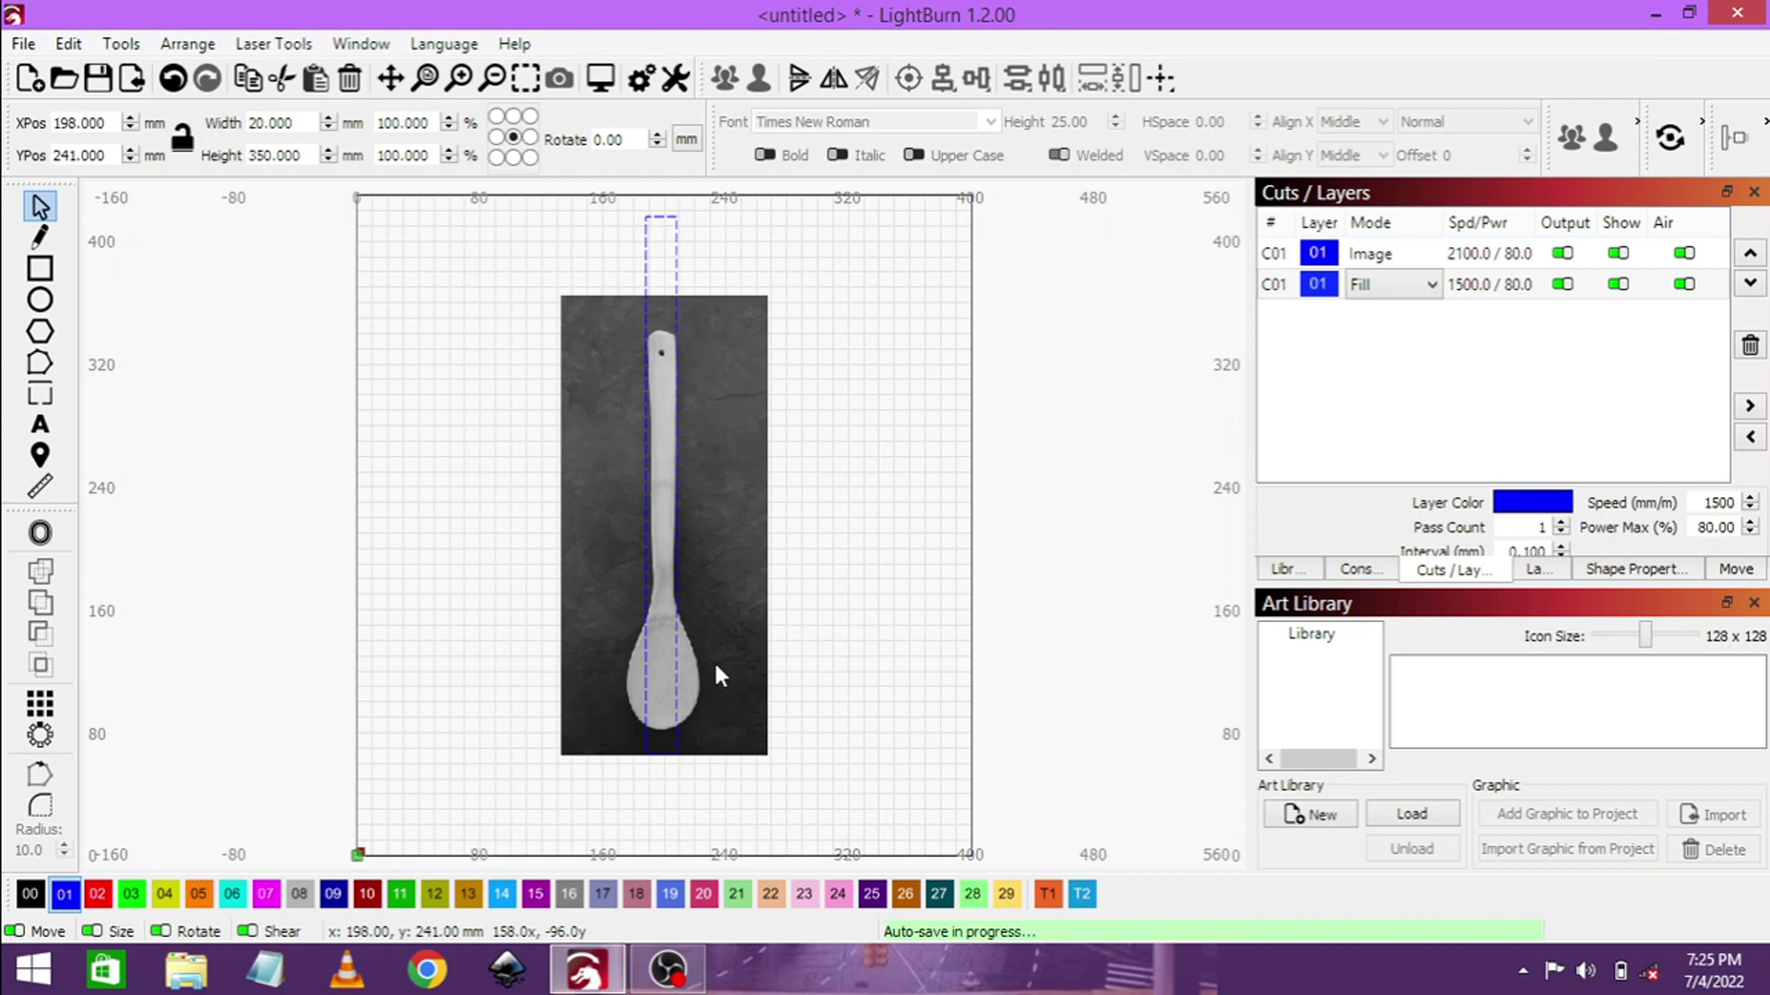
key(ctrl+z)
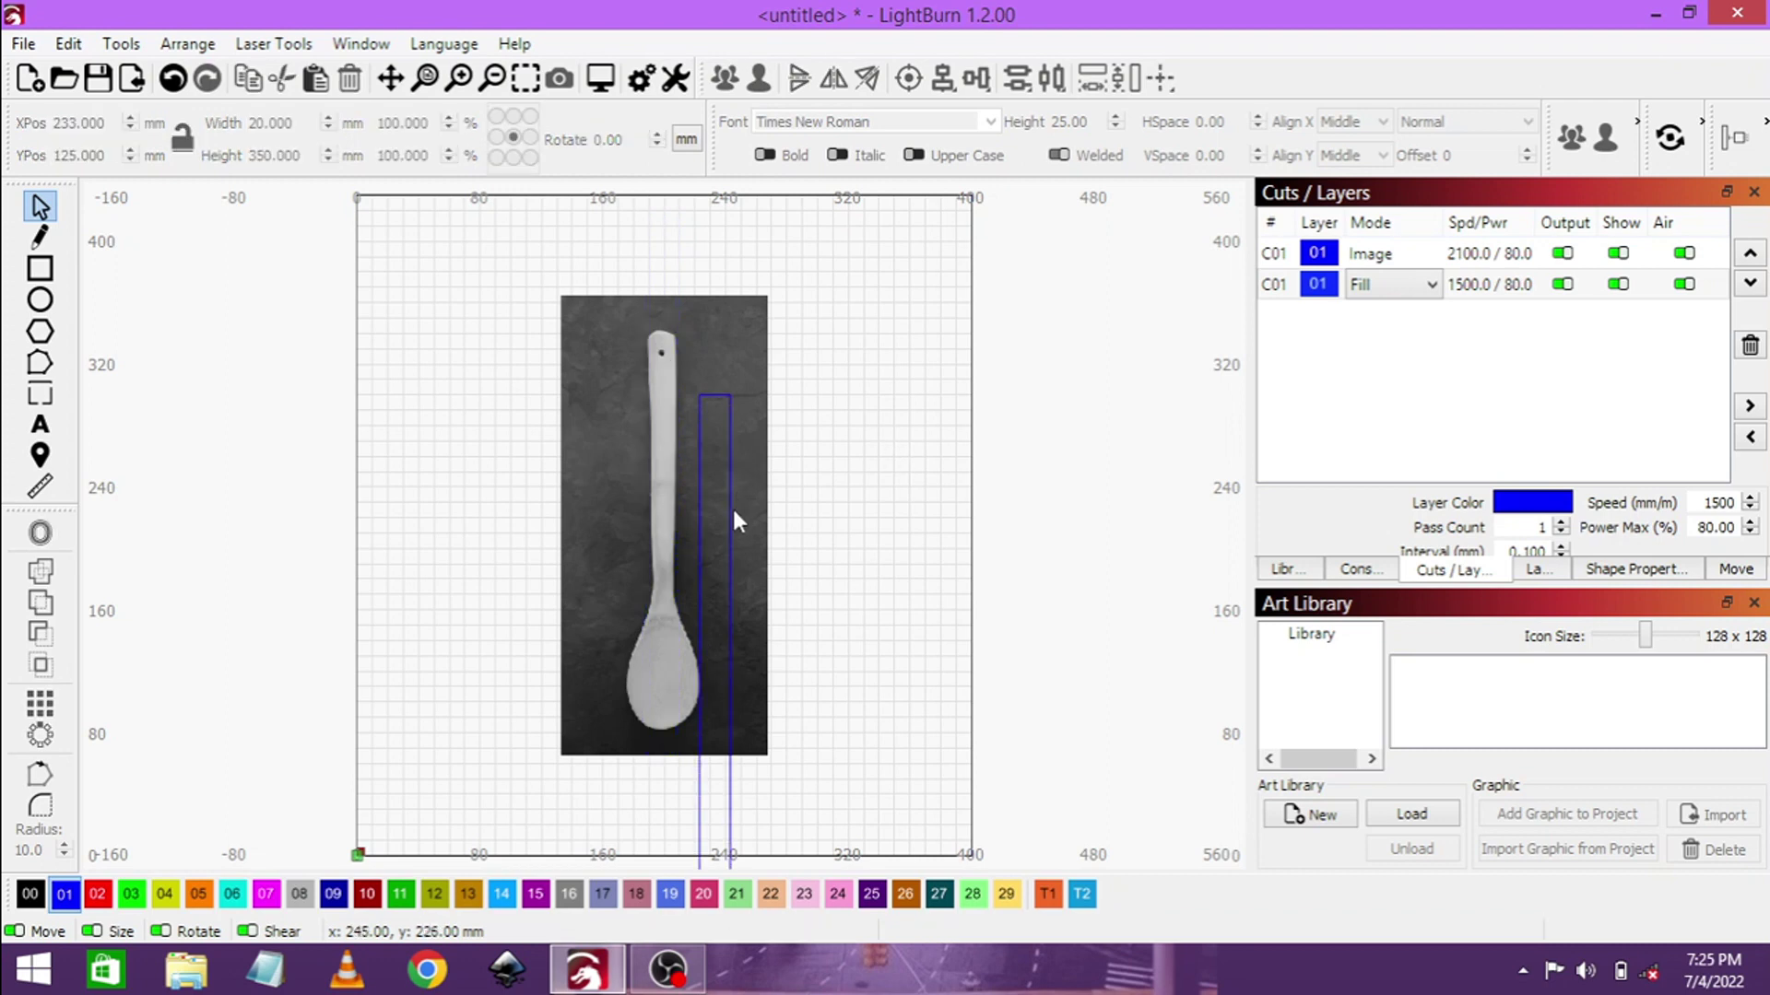
drag(732, 511, 678, 385)
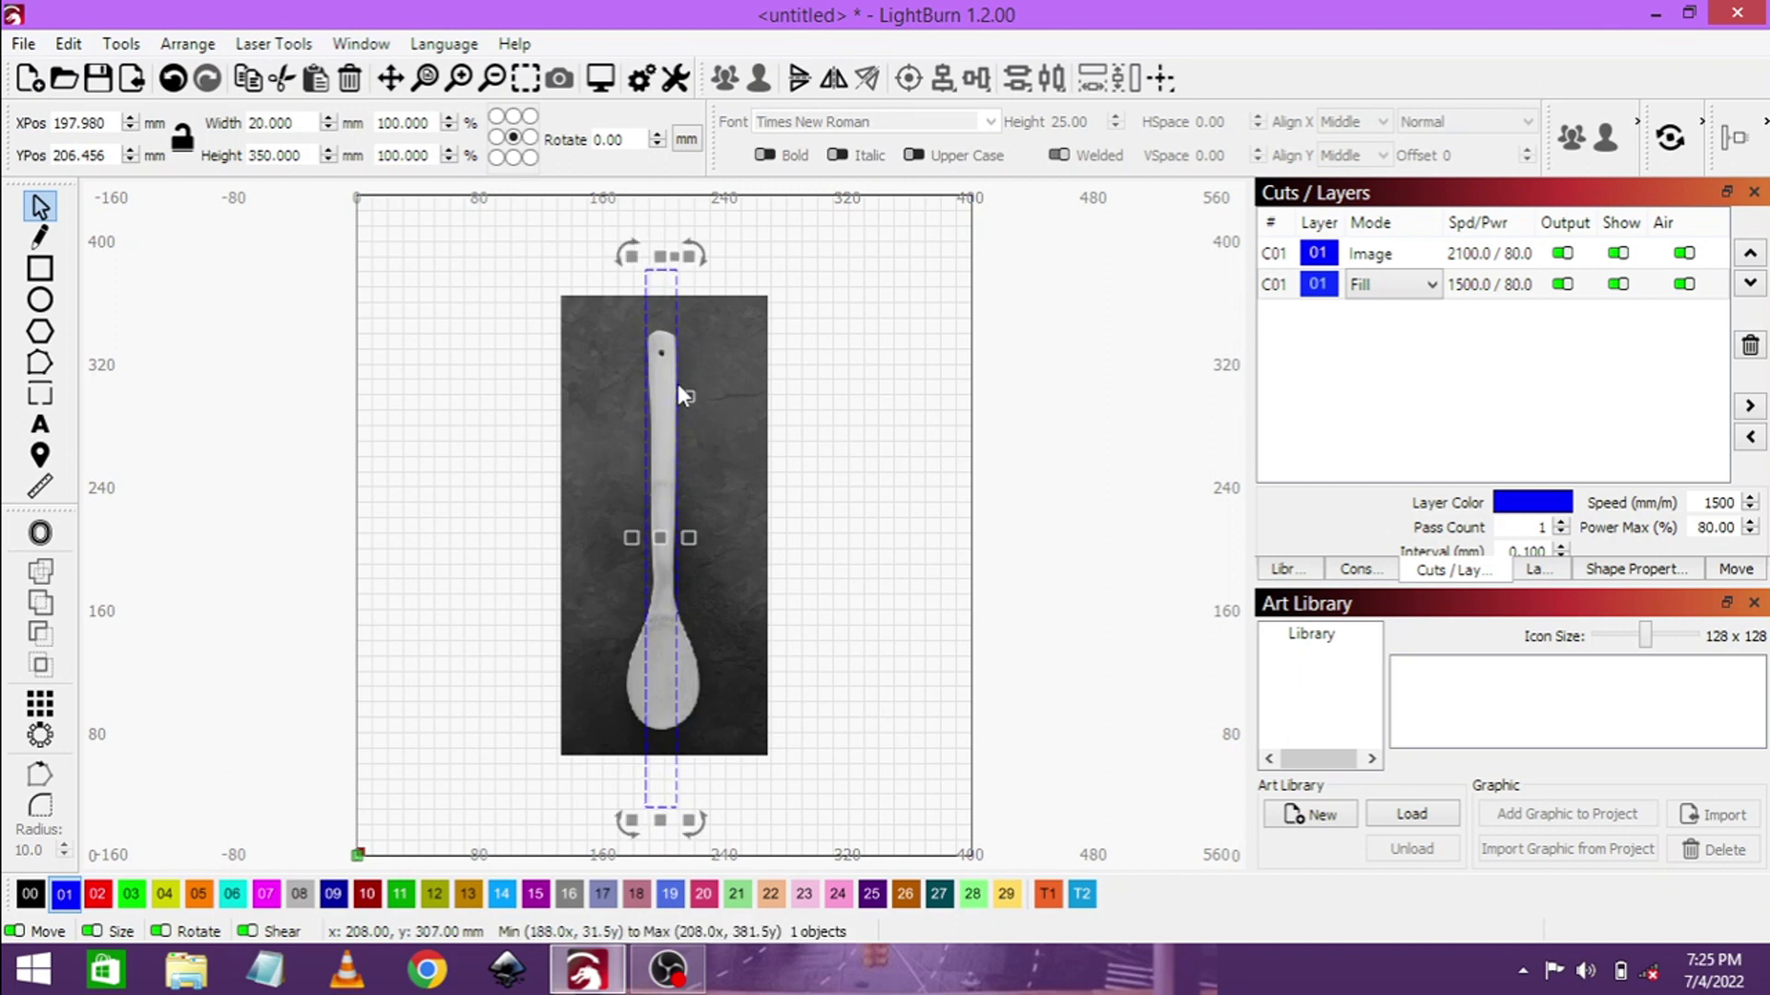
- Enlarge the spoon photo to roughly 180 × 400 mm and center it on the rectangle
click(752, 437)
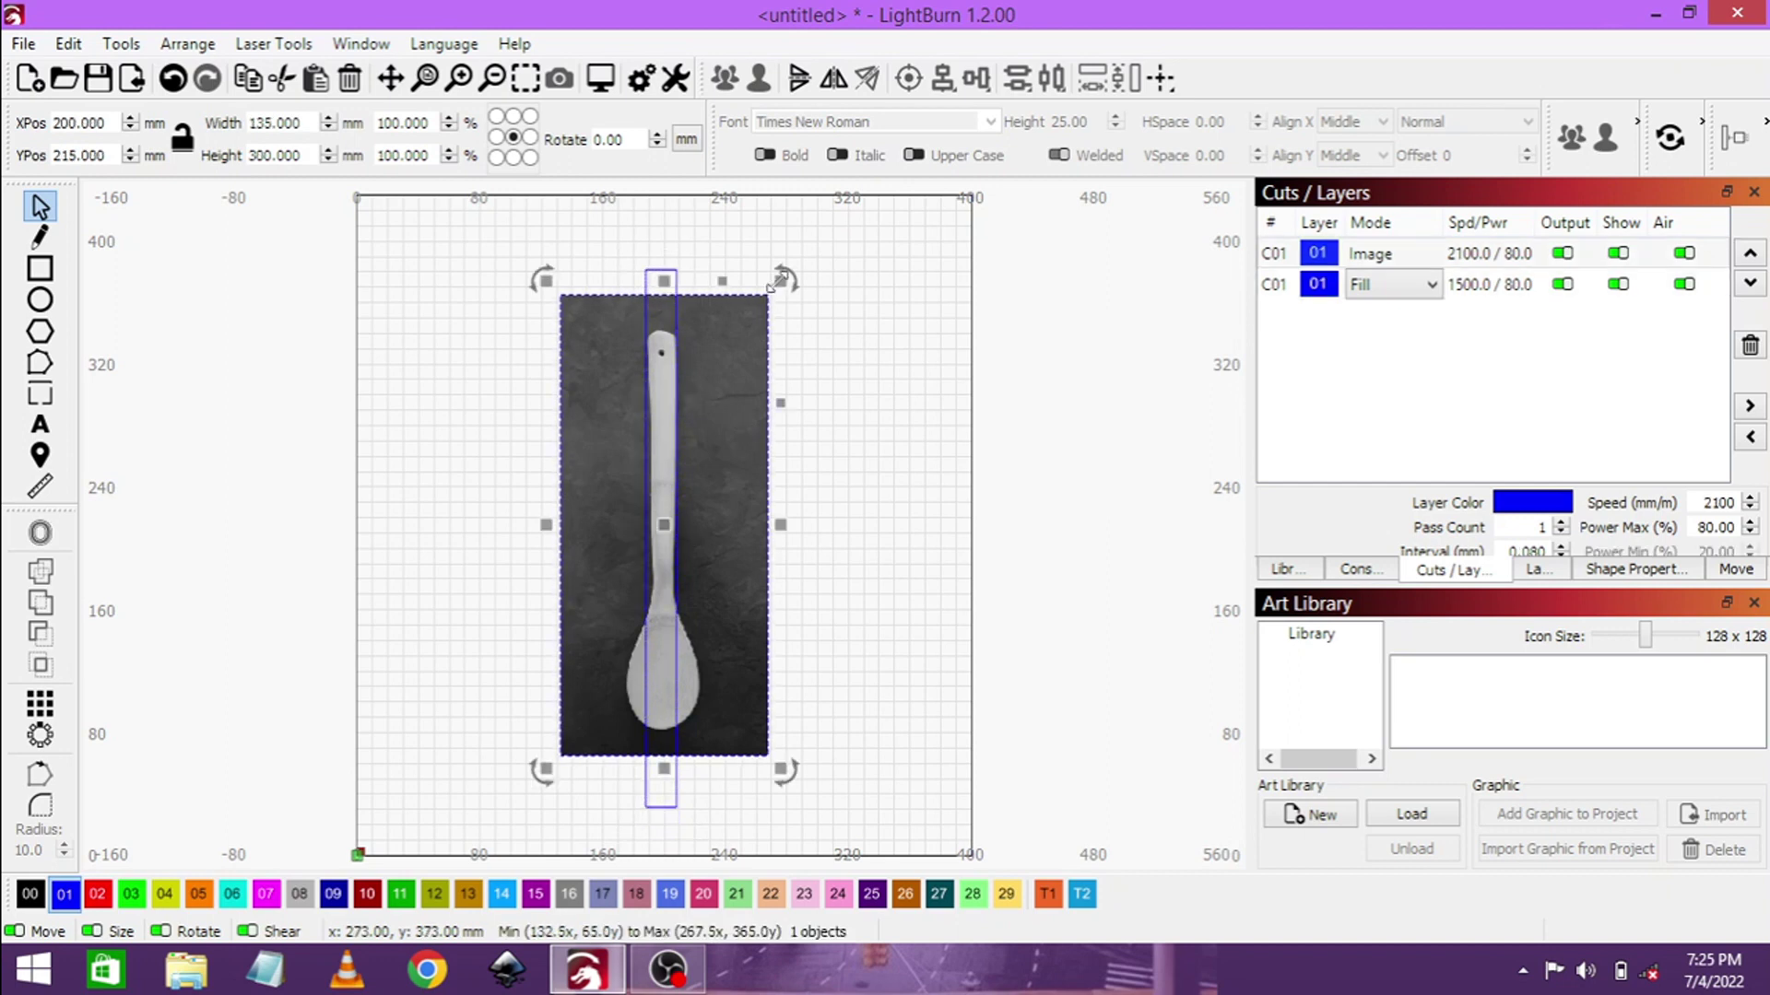
drag(778, 280, 833, 213)
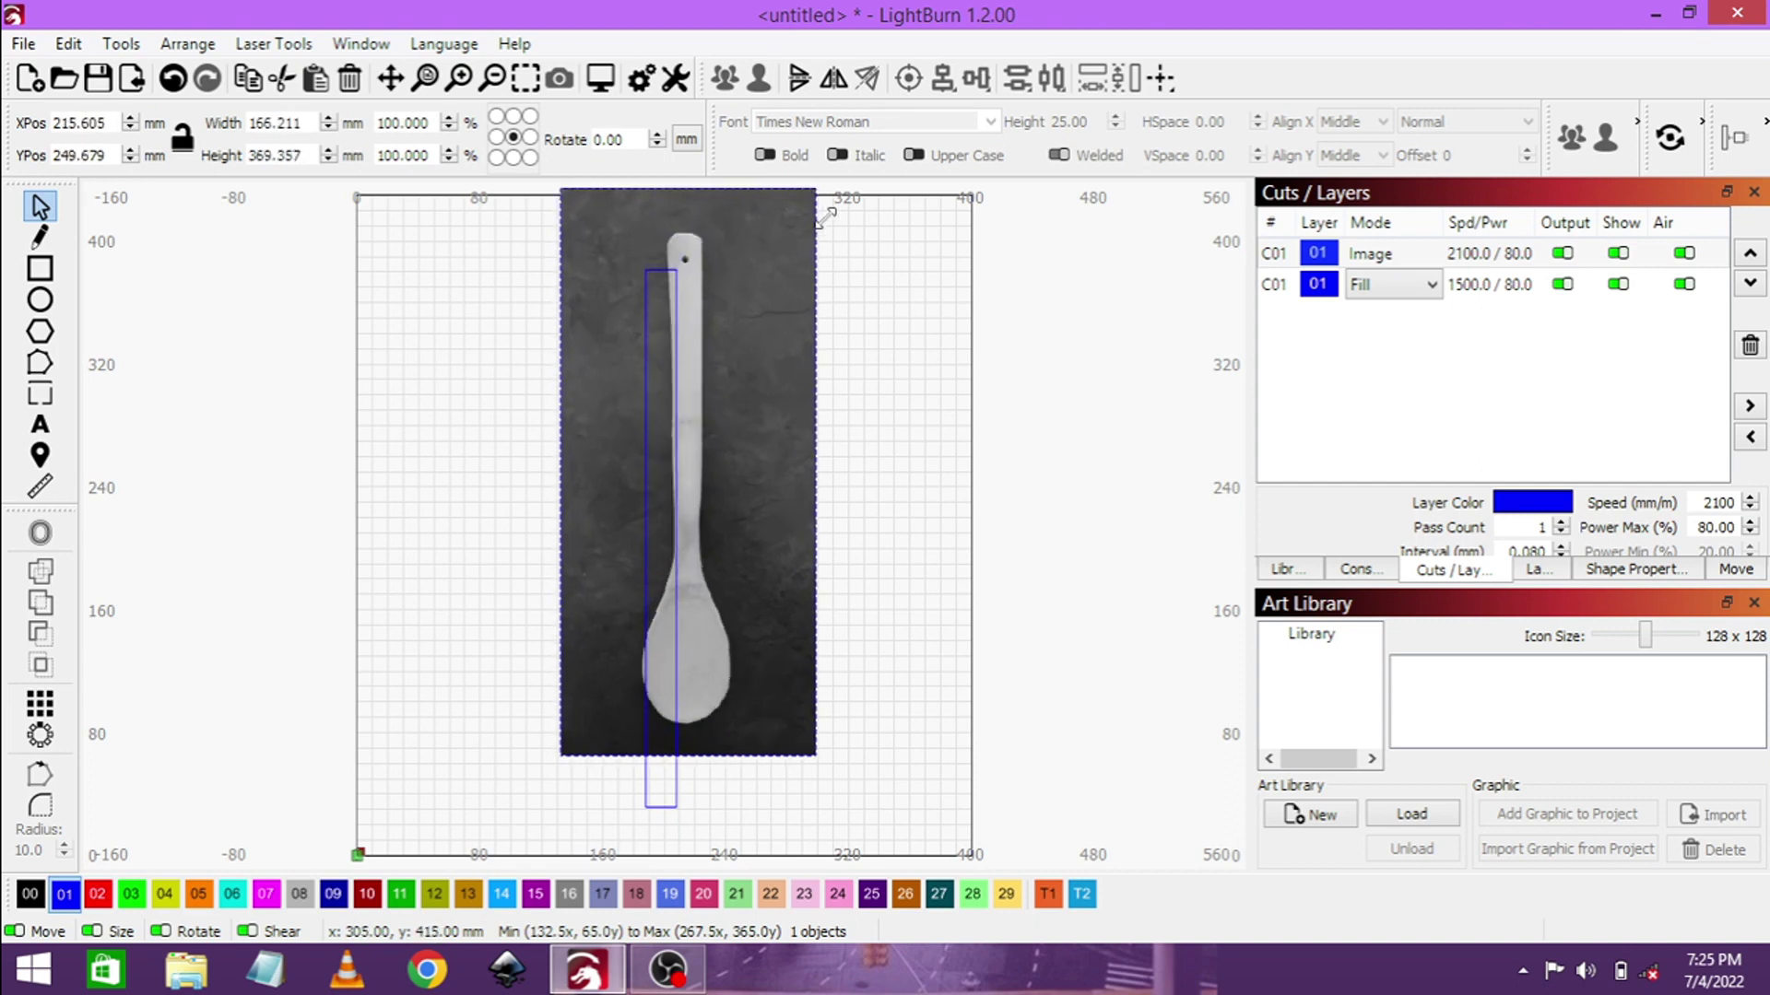
drag(753, 375, 730, 437)
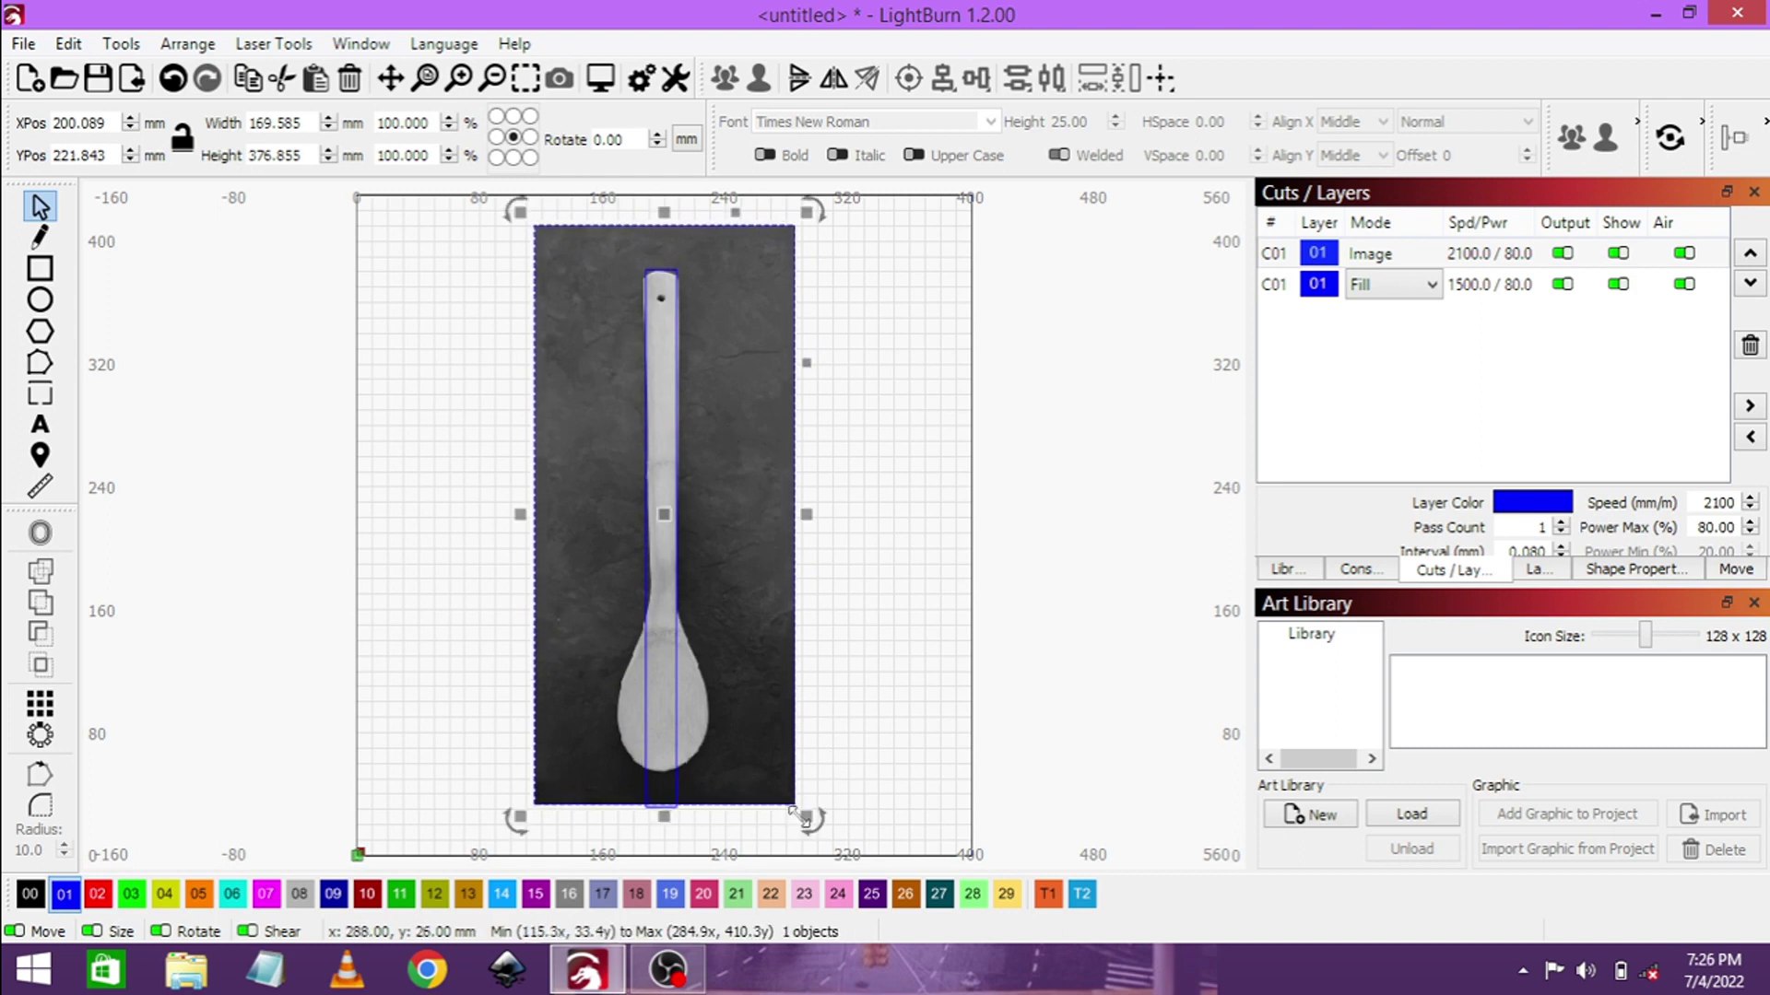
drag(809, 819, 819, 851)
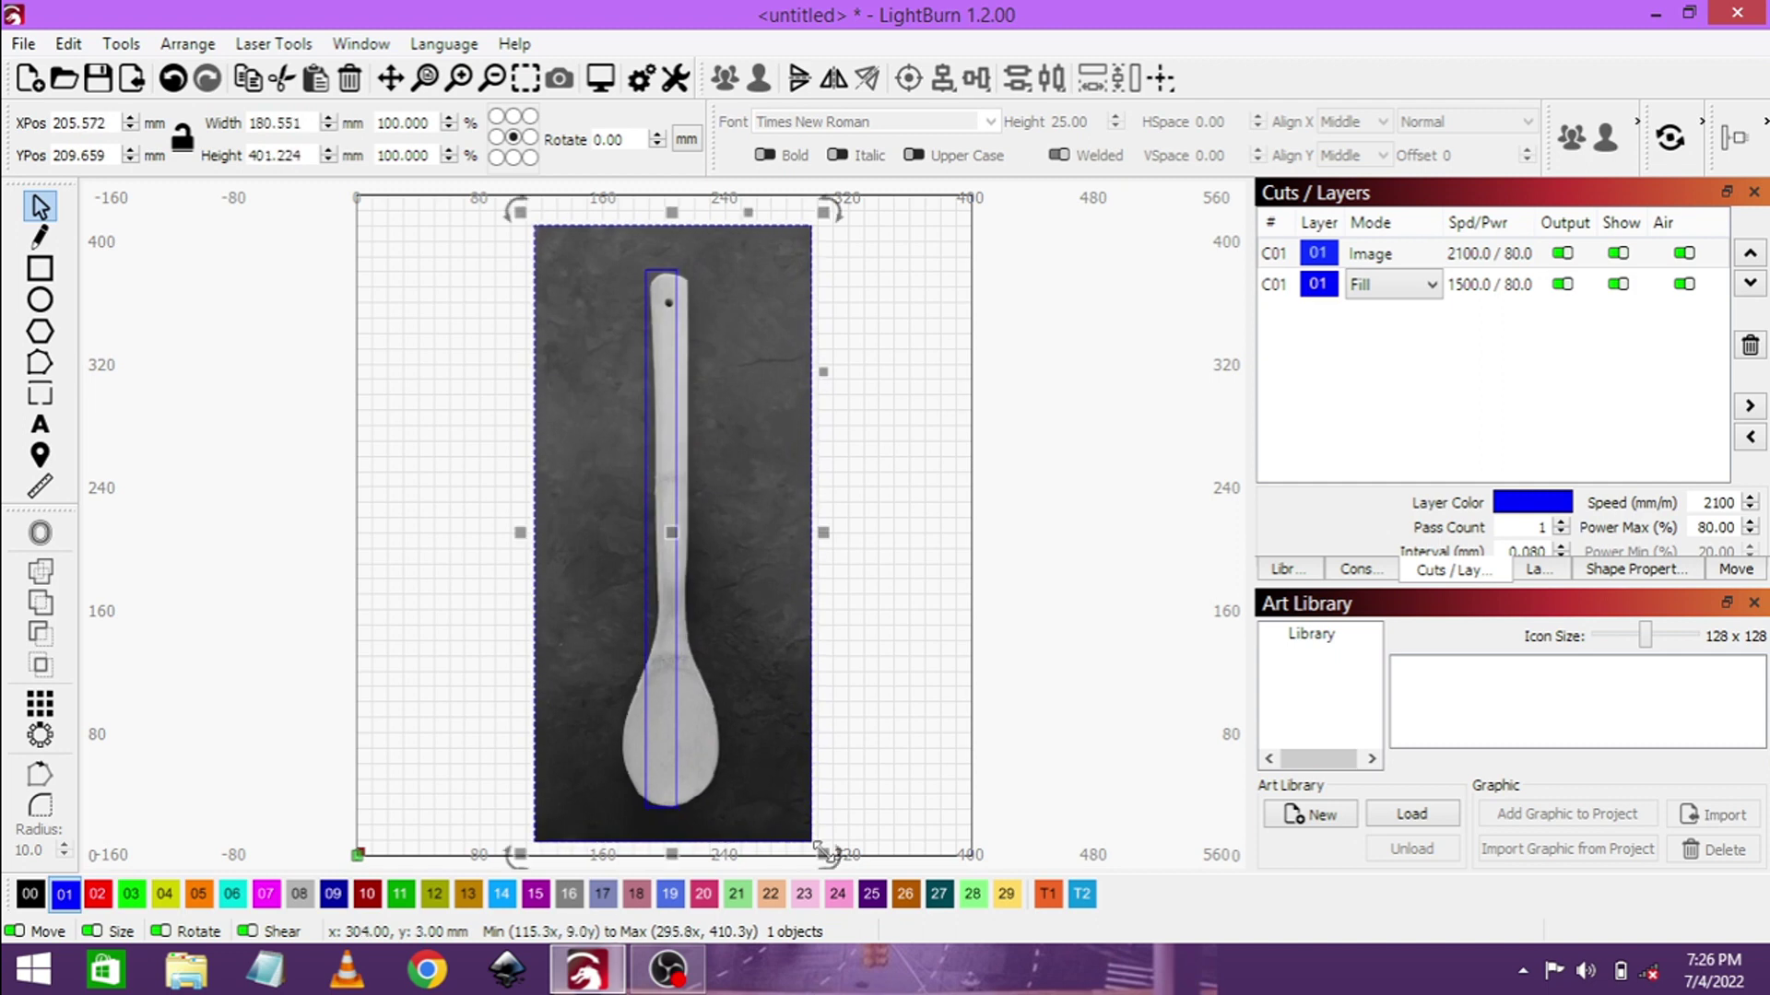
drag(743, 697, 734, 715)
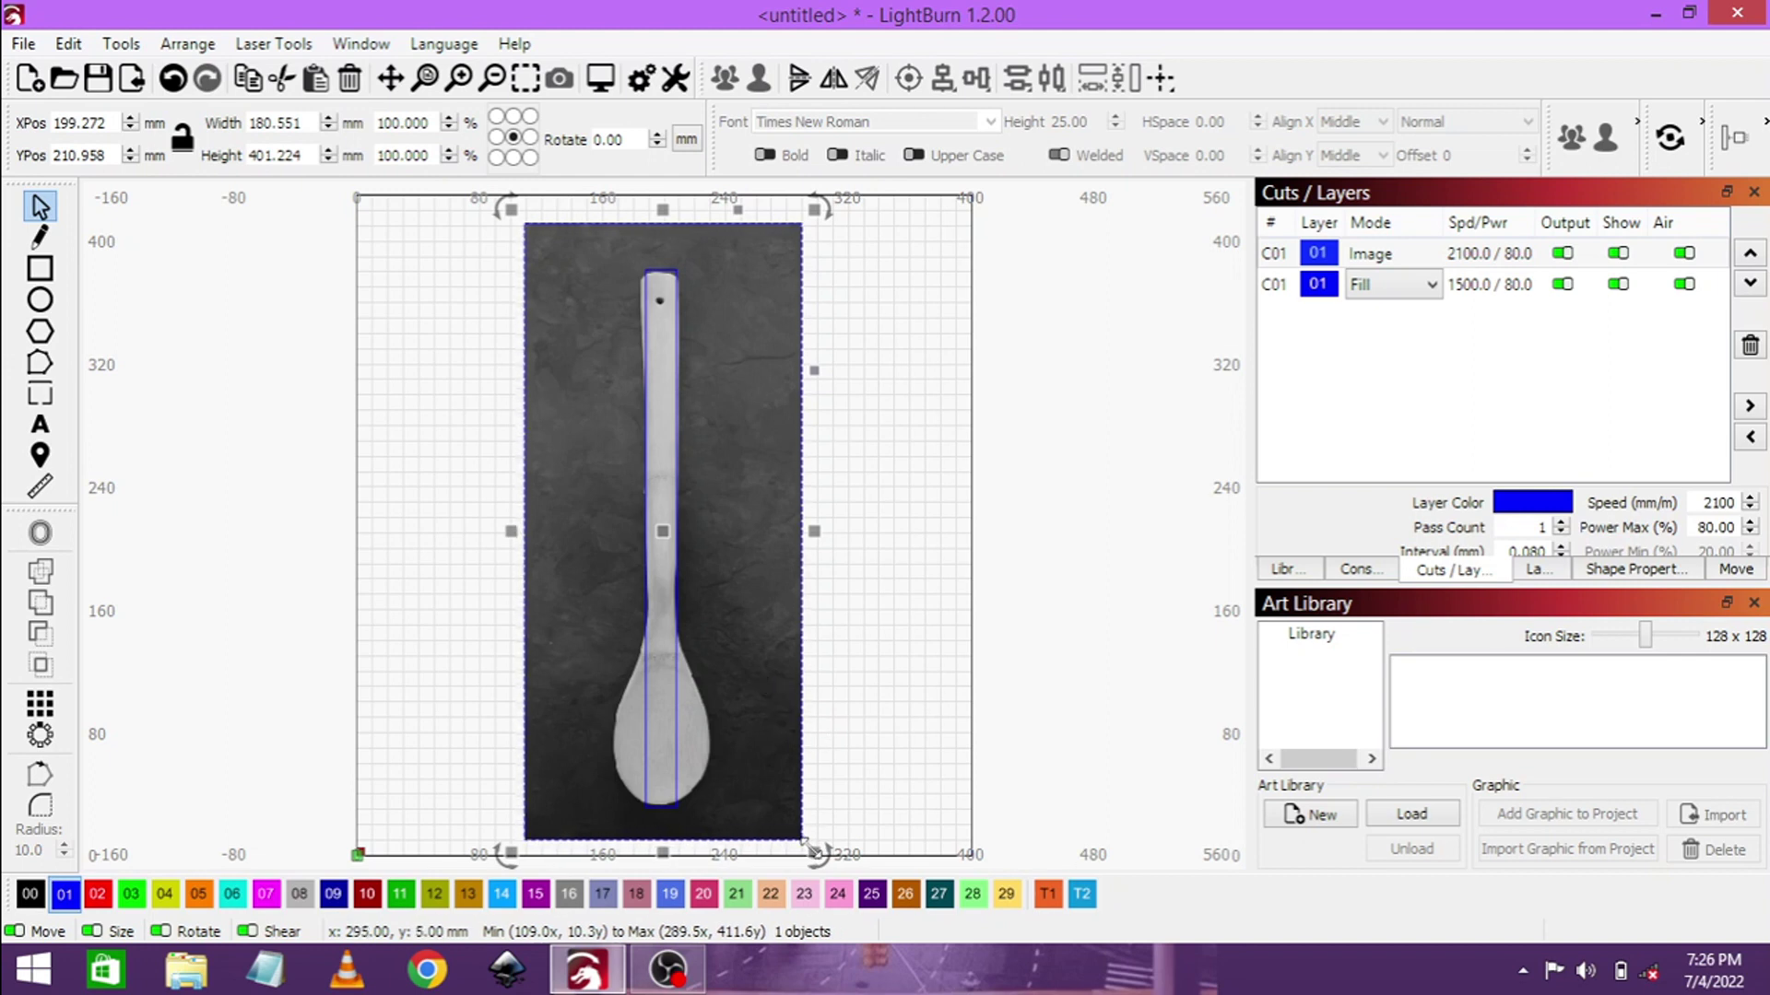
drag(804, 840, 813, 852)
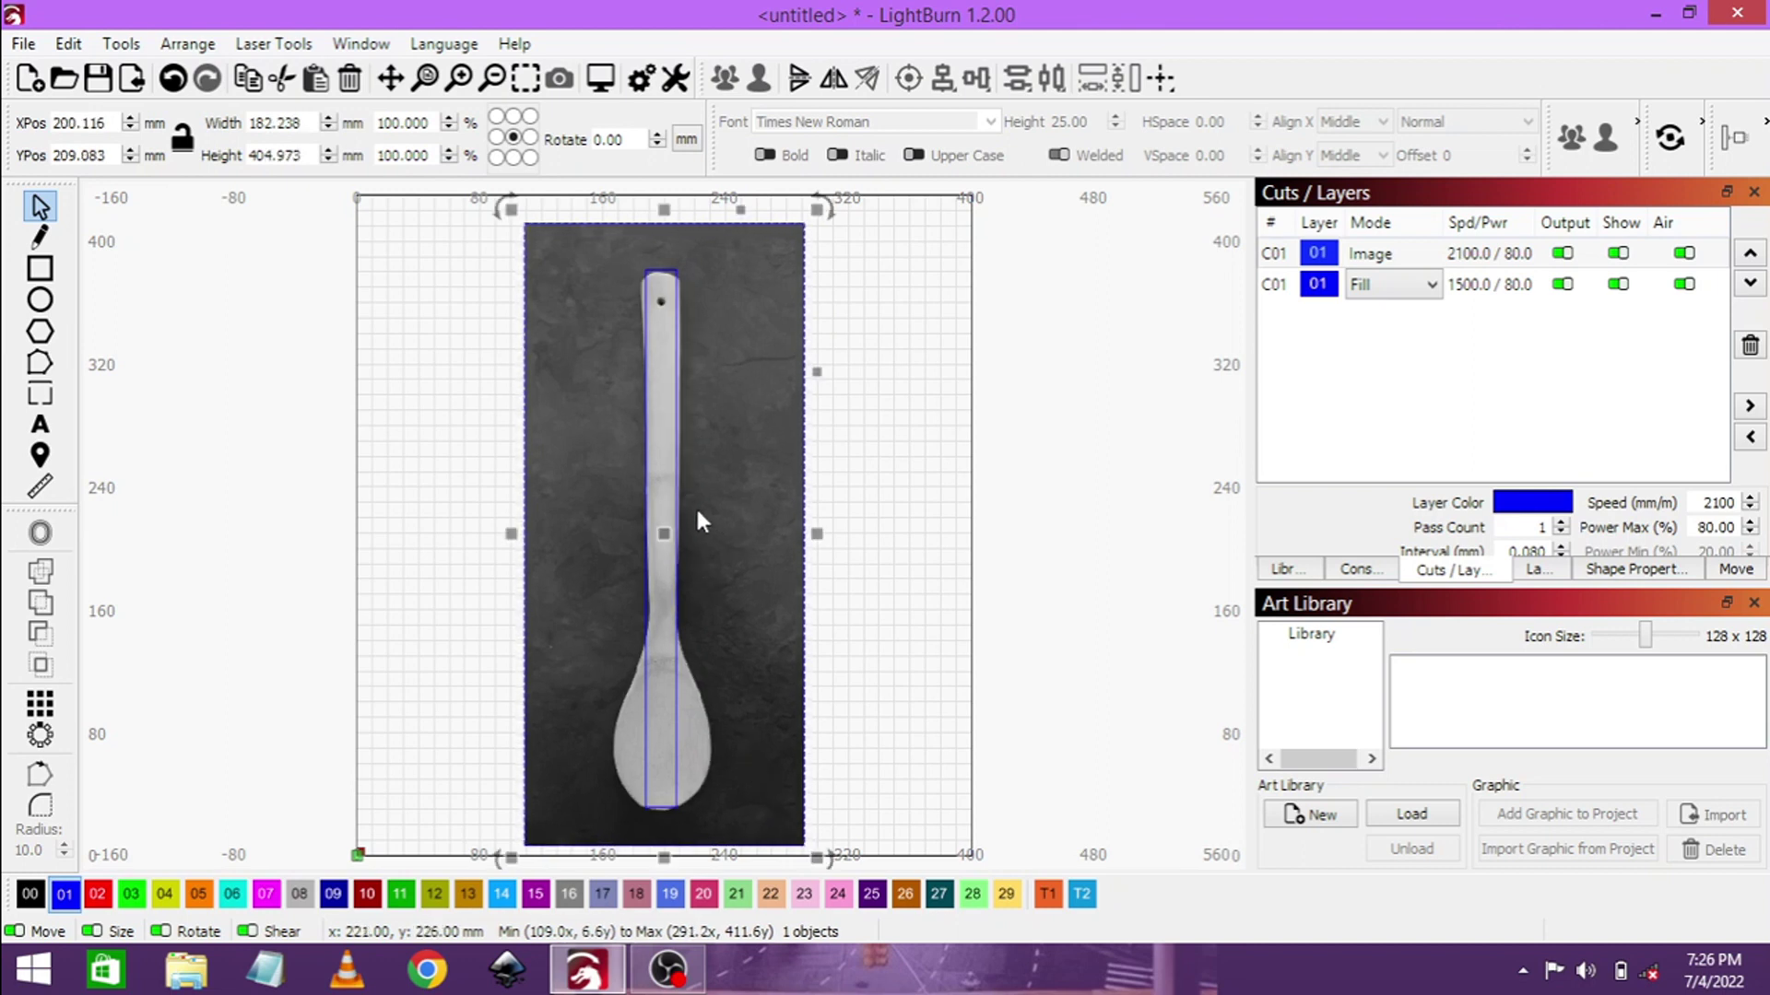
drag(880, 572, 576, 392)
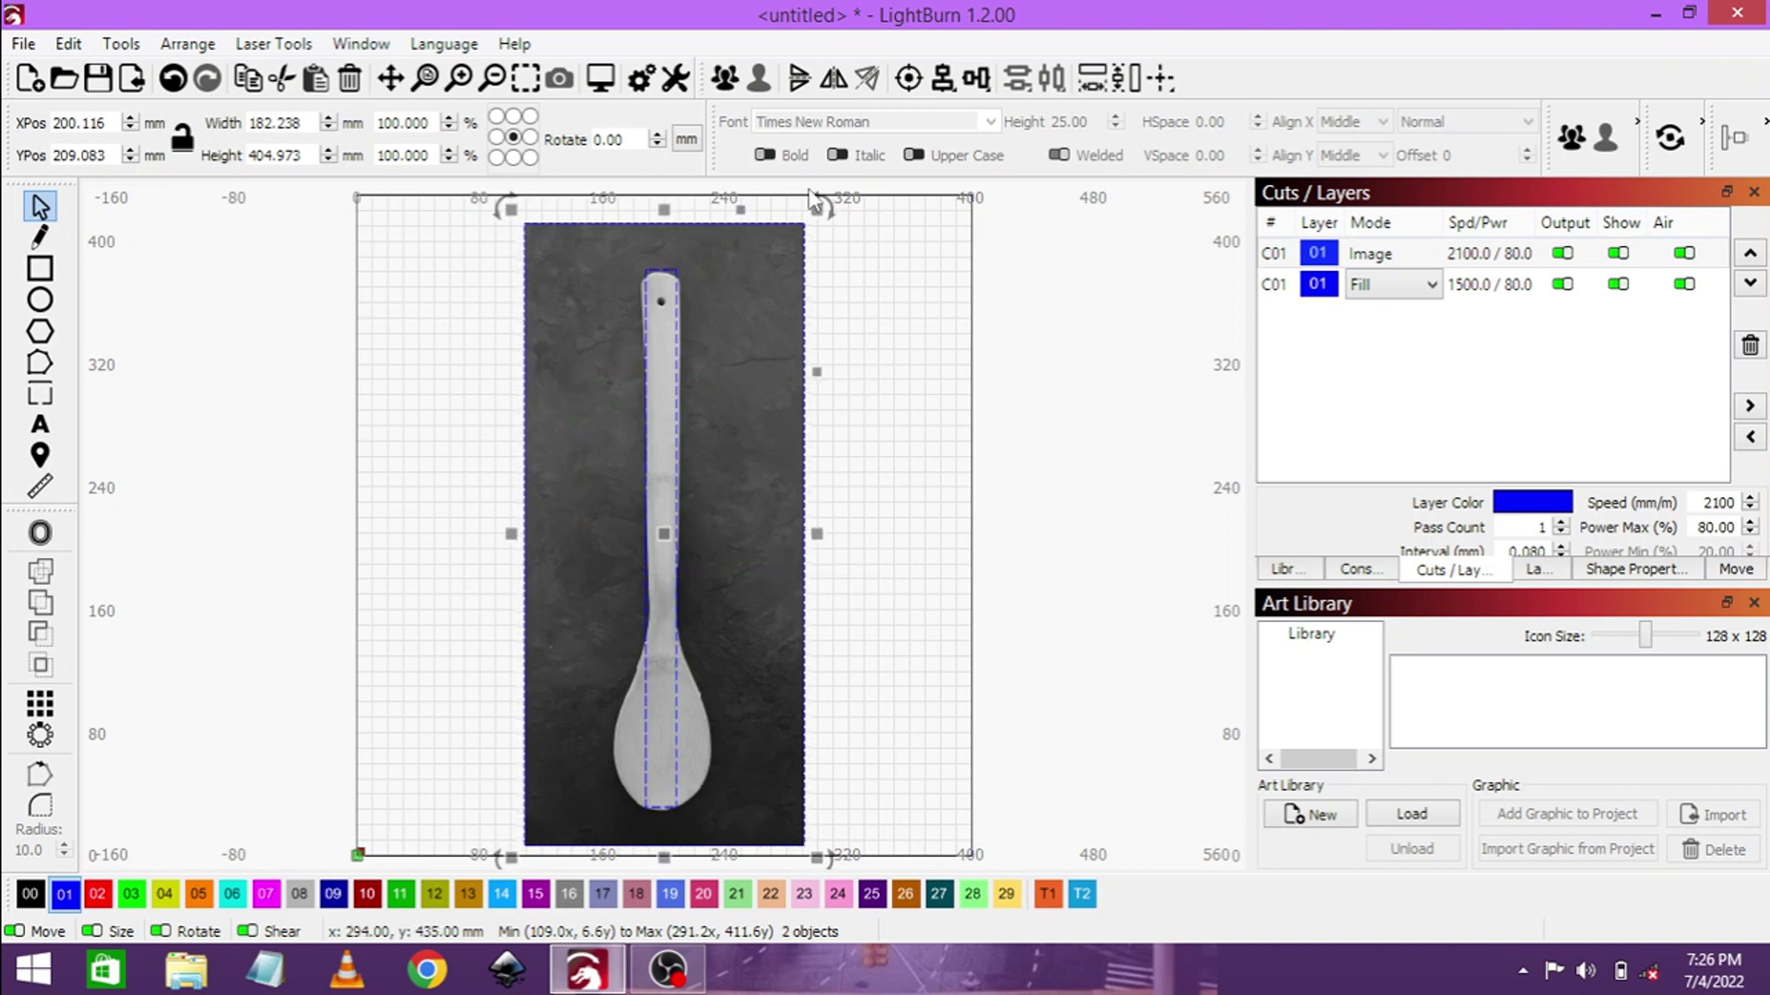
click(912, 80)
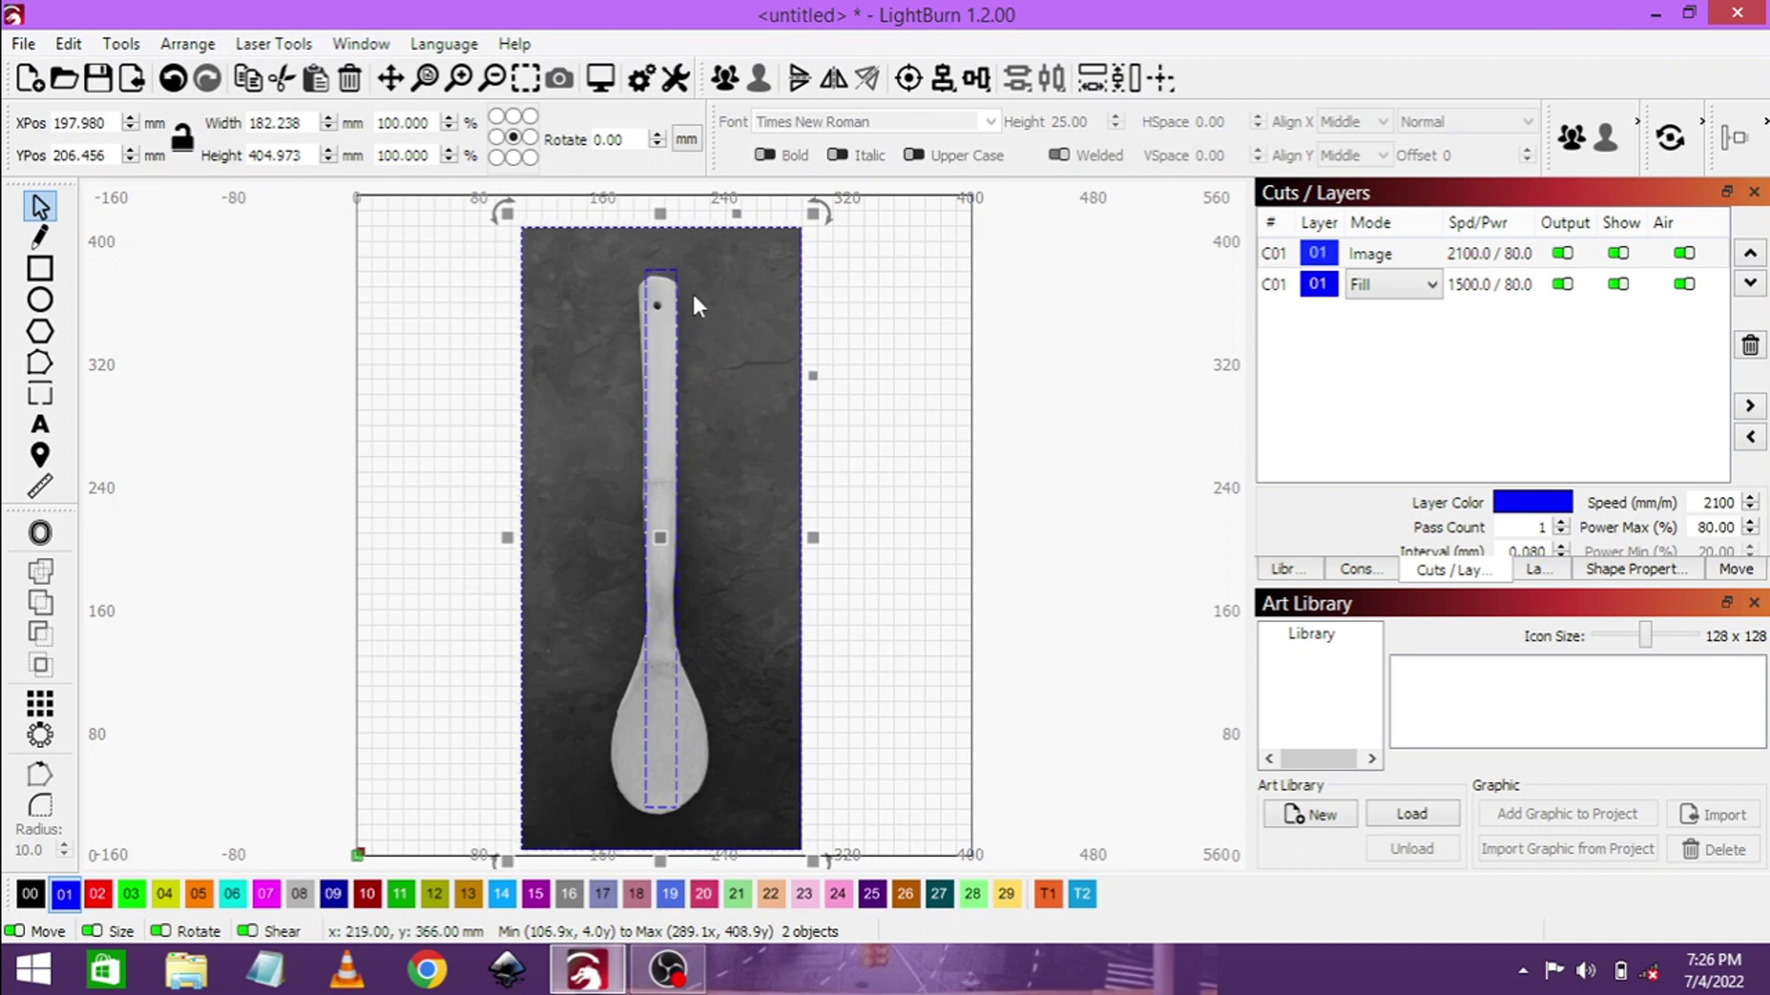
- Nudge the 20 × 350 mm rectangle with the arrow keys to sit on the handle
click(879, 362)
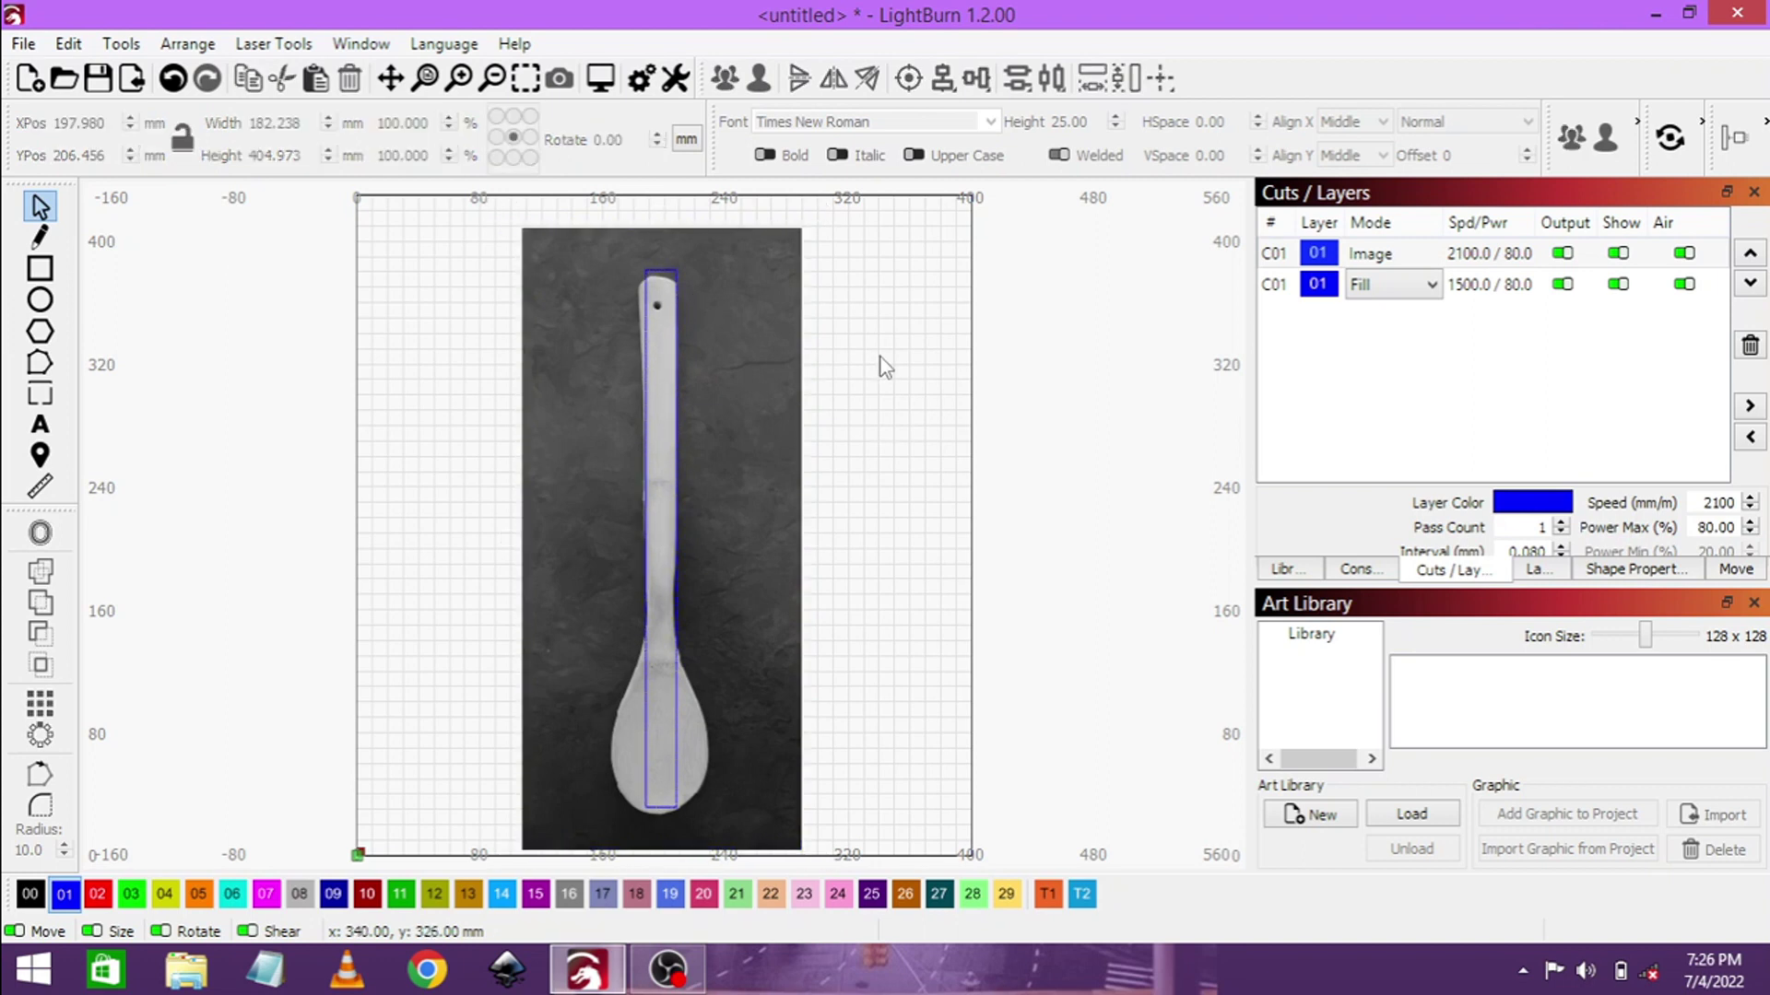
click(676, 391)
key(Down)
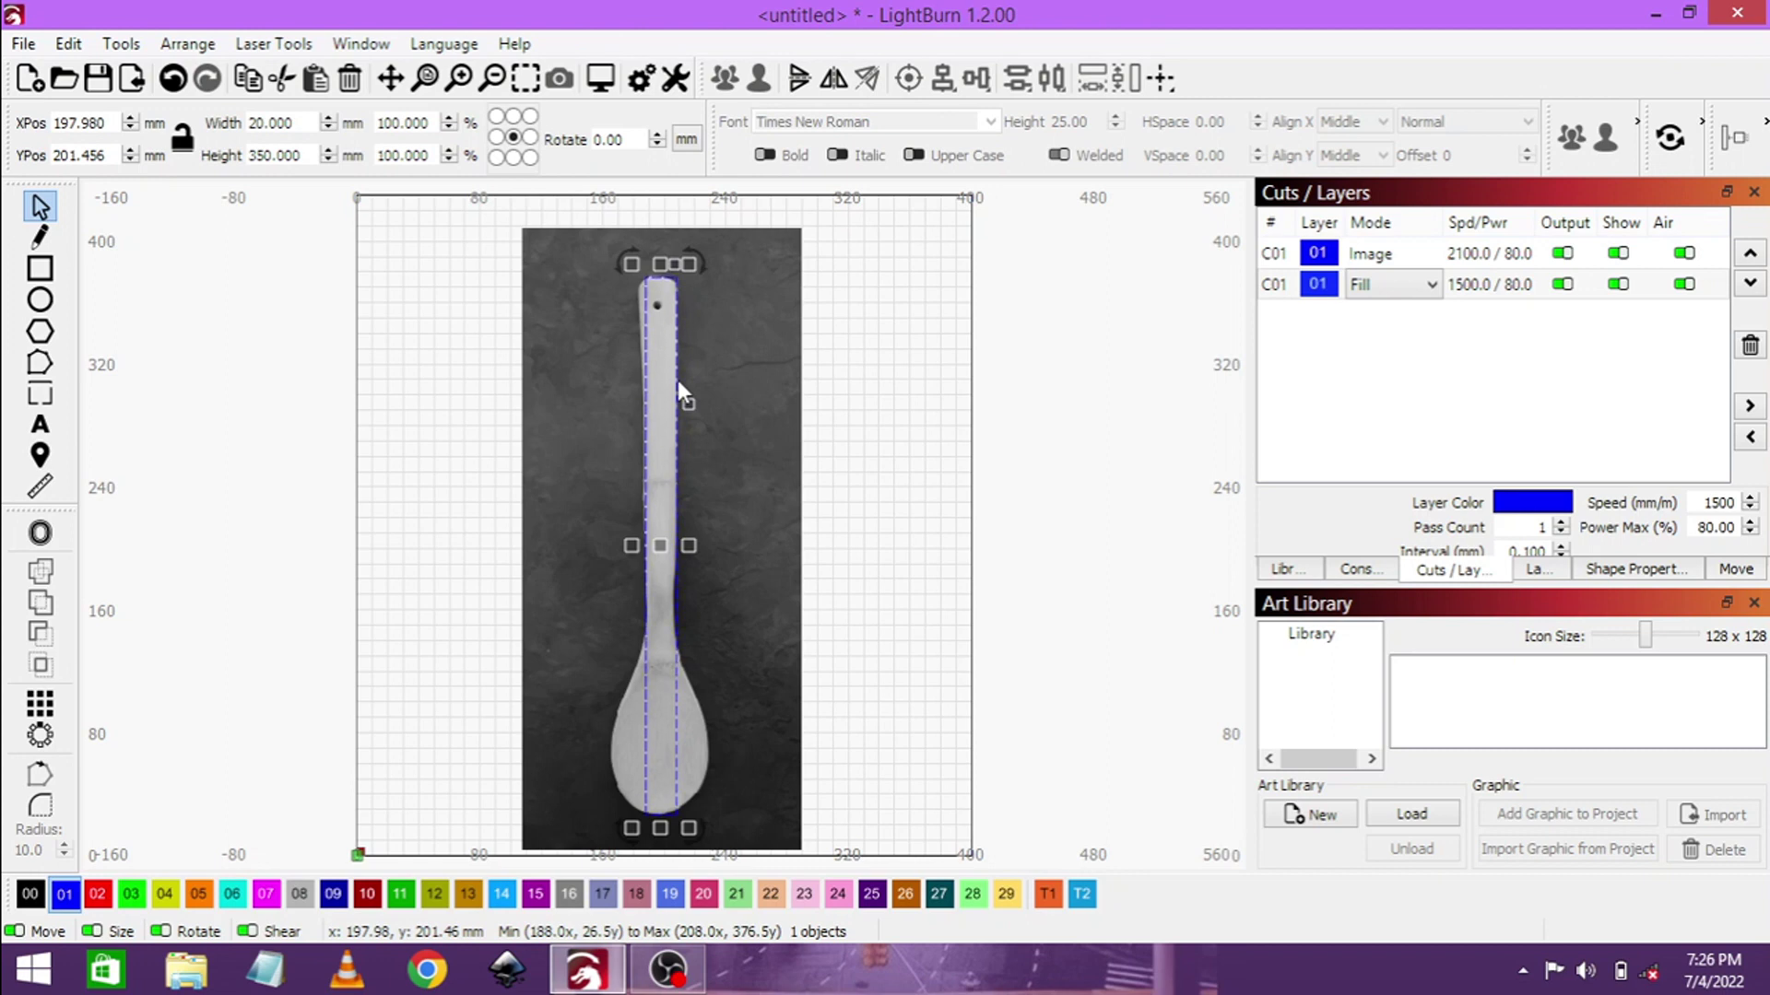
key(Left)
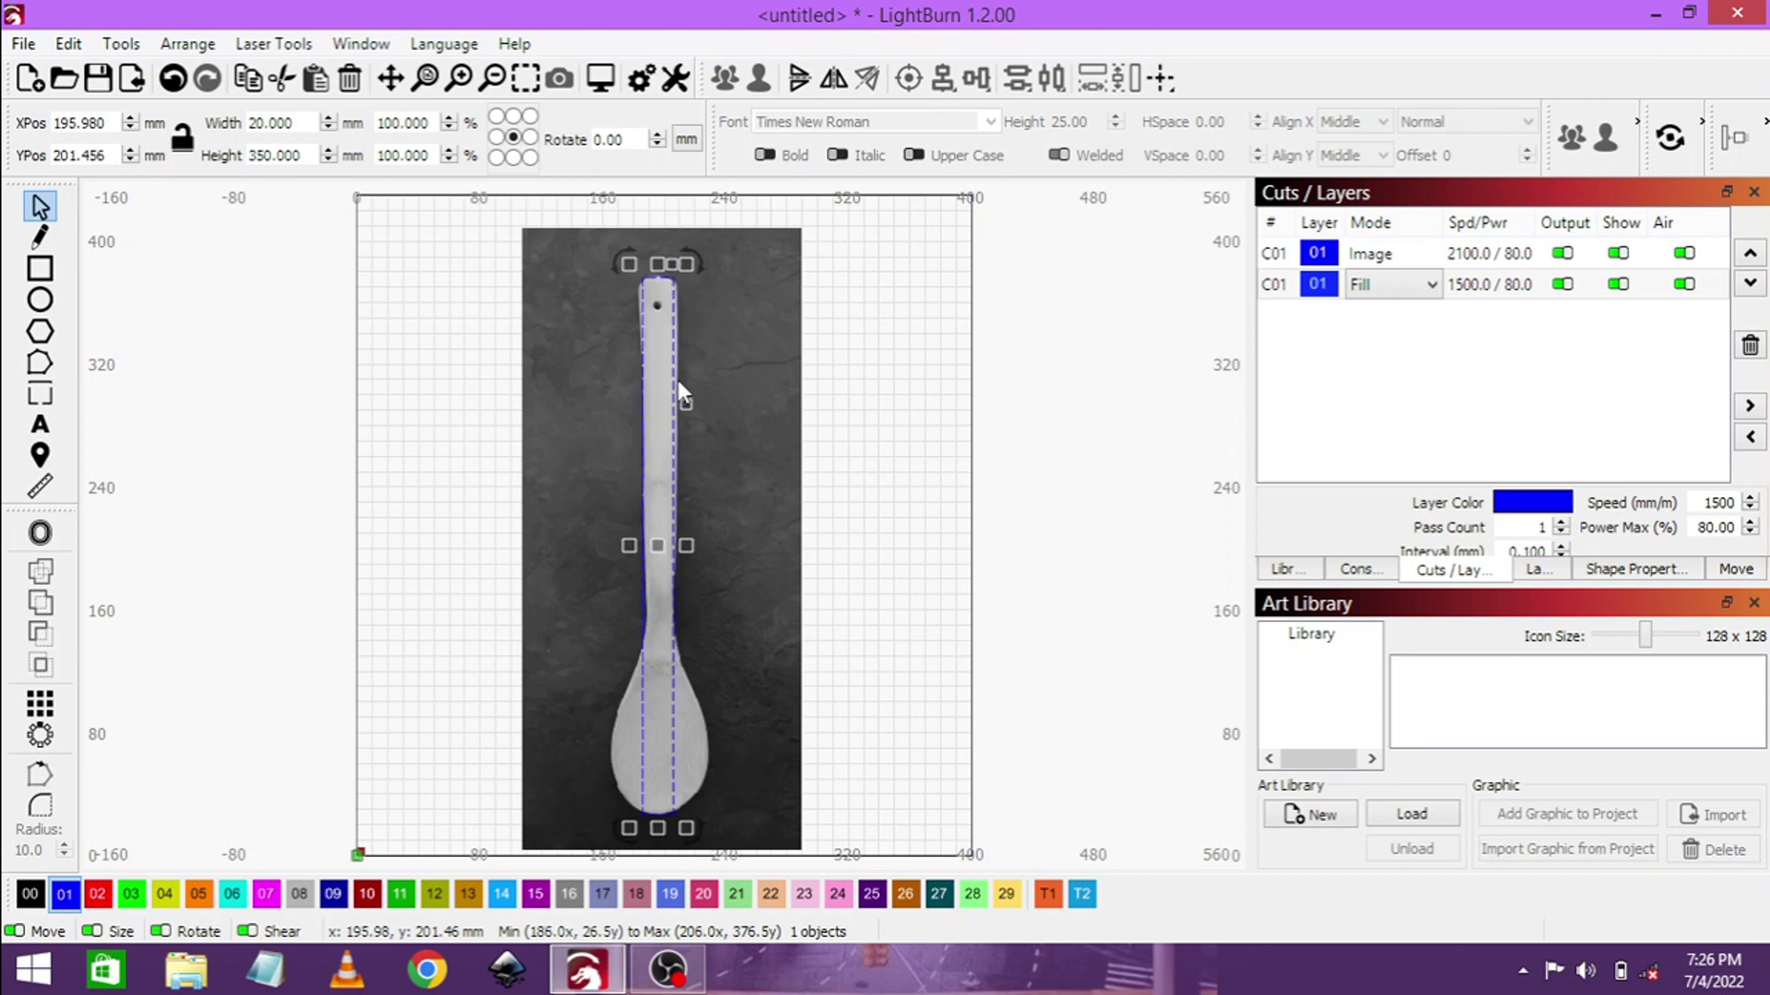
click(871, 412)
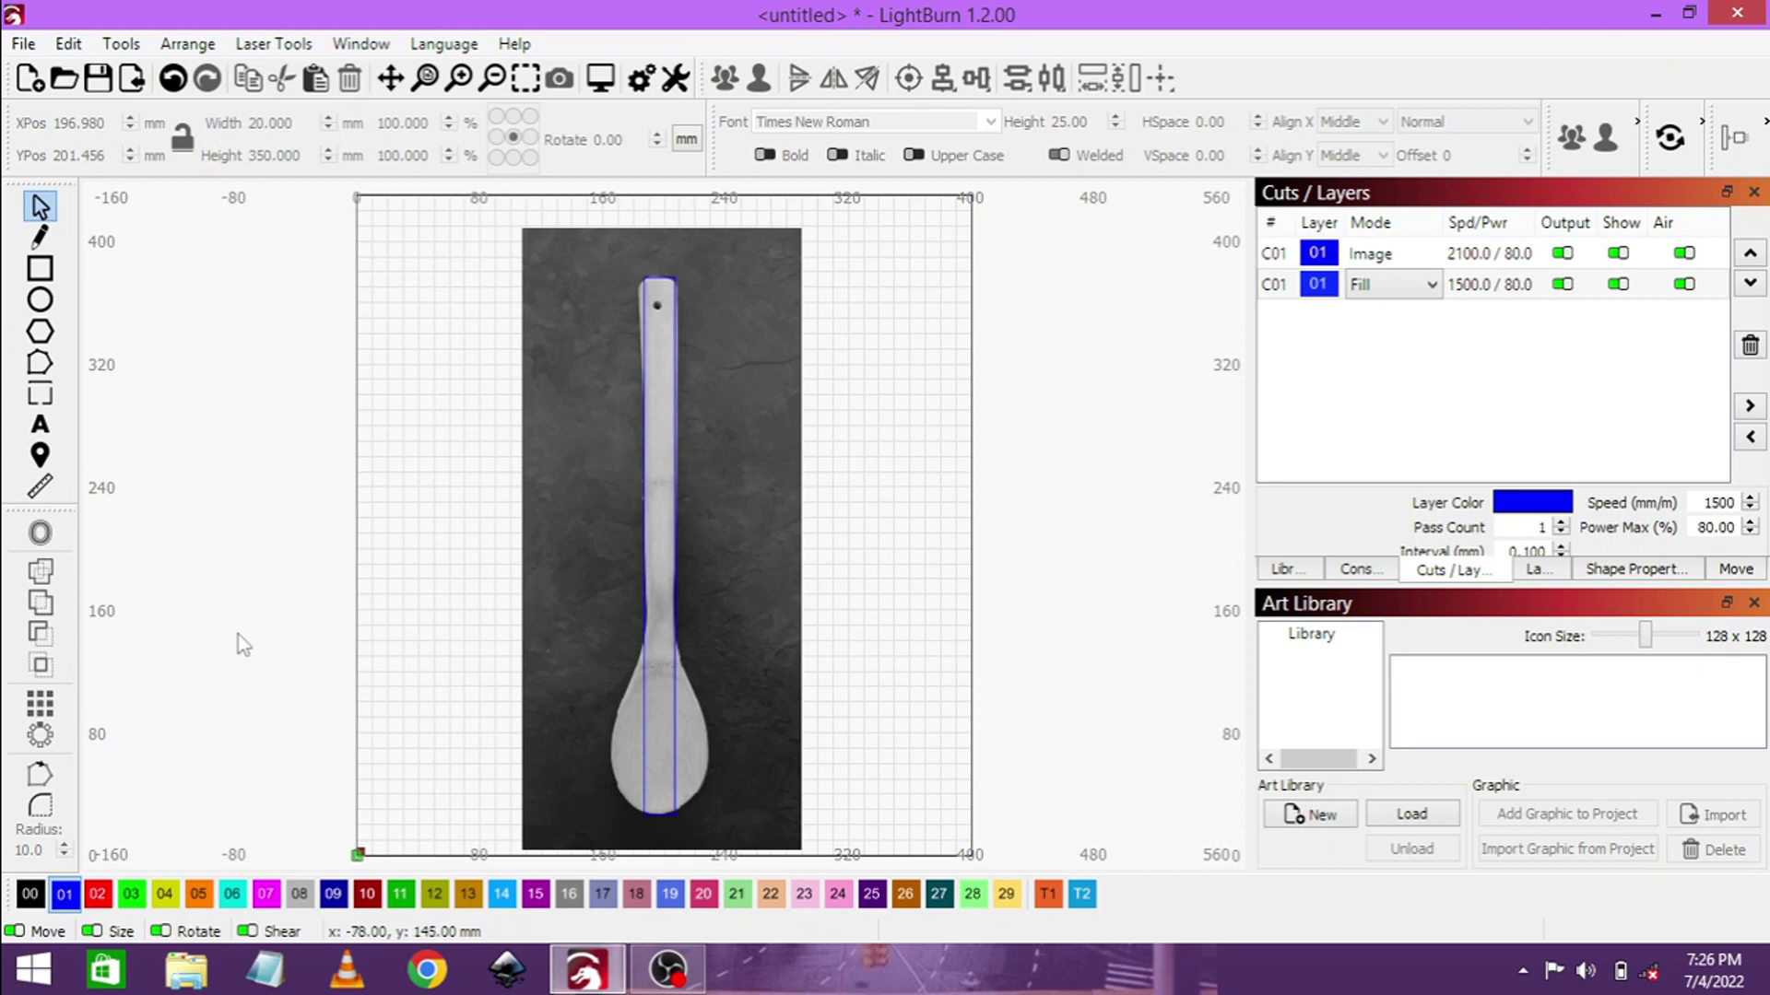
click(37, 268)
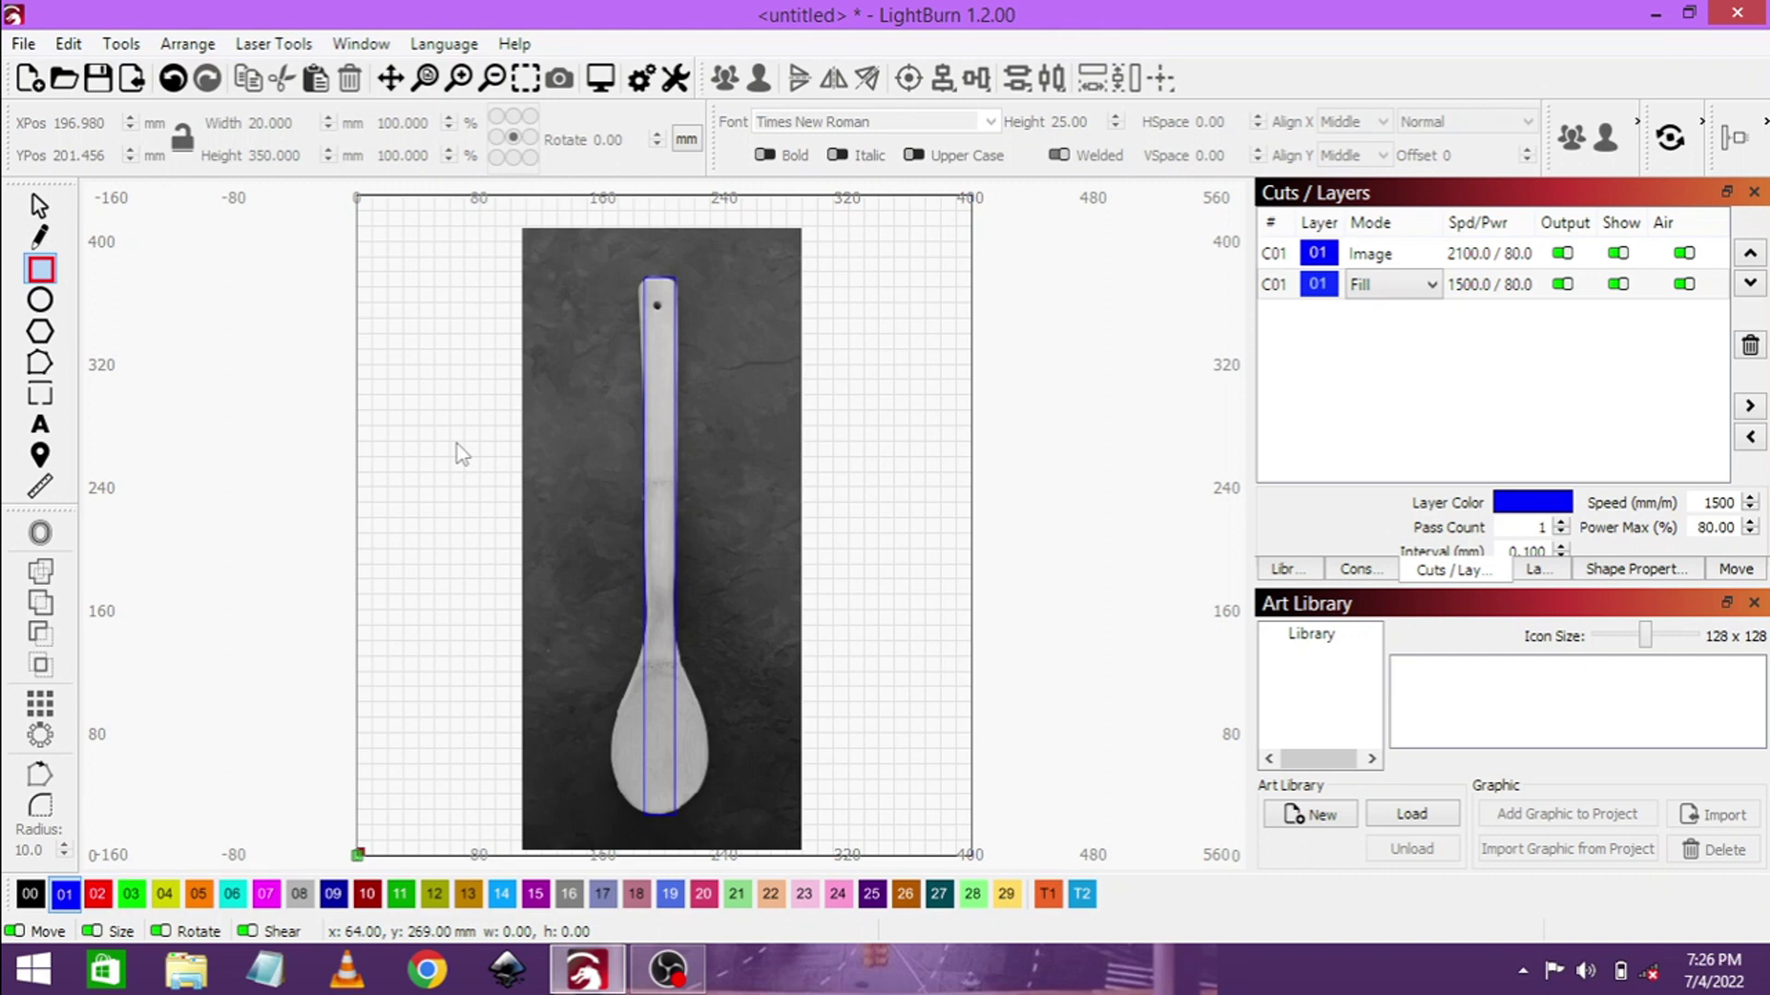
- Draw a square beside the spoon and resize it to 65 mm wide by 90 mm high
drag(380, 353, 485, 458)
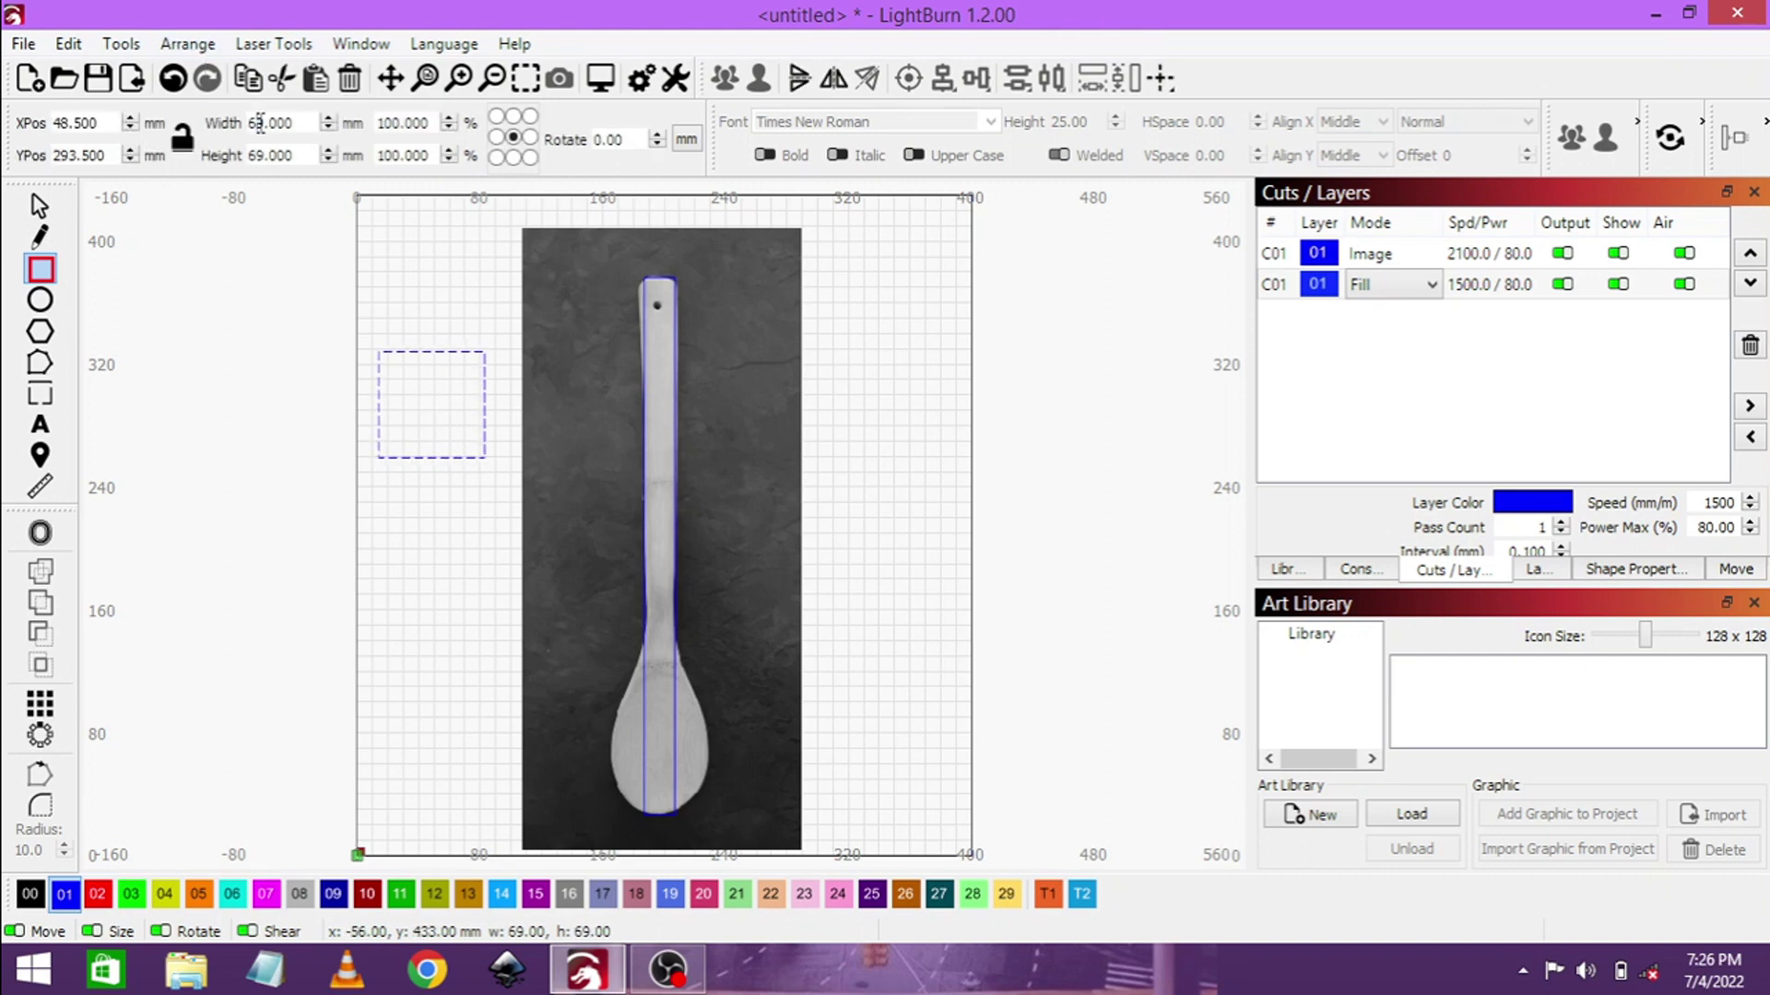
double_click(259, 122)
text(6)
text(3)
key(Tab)
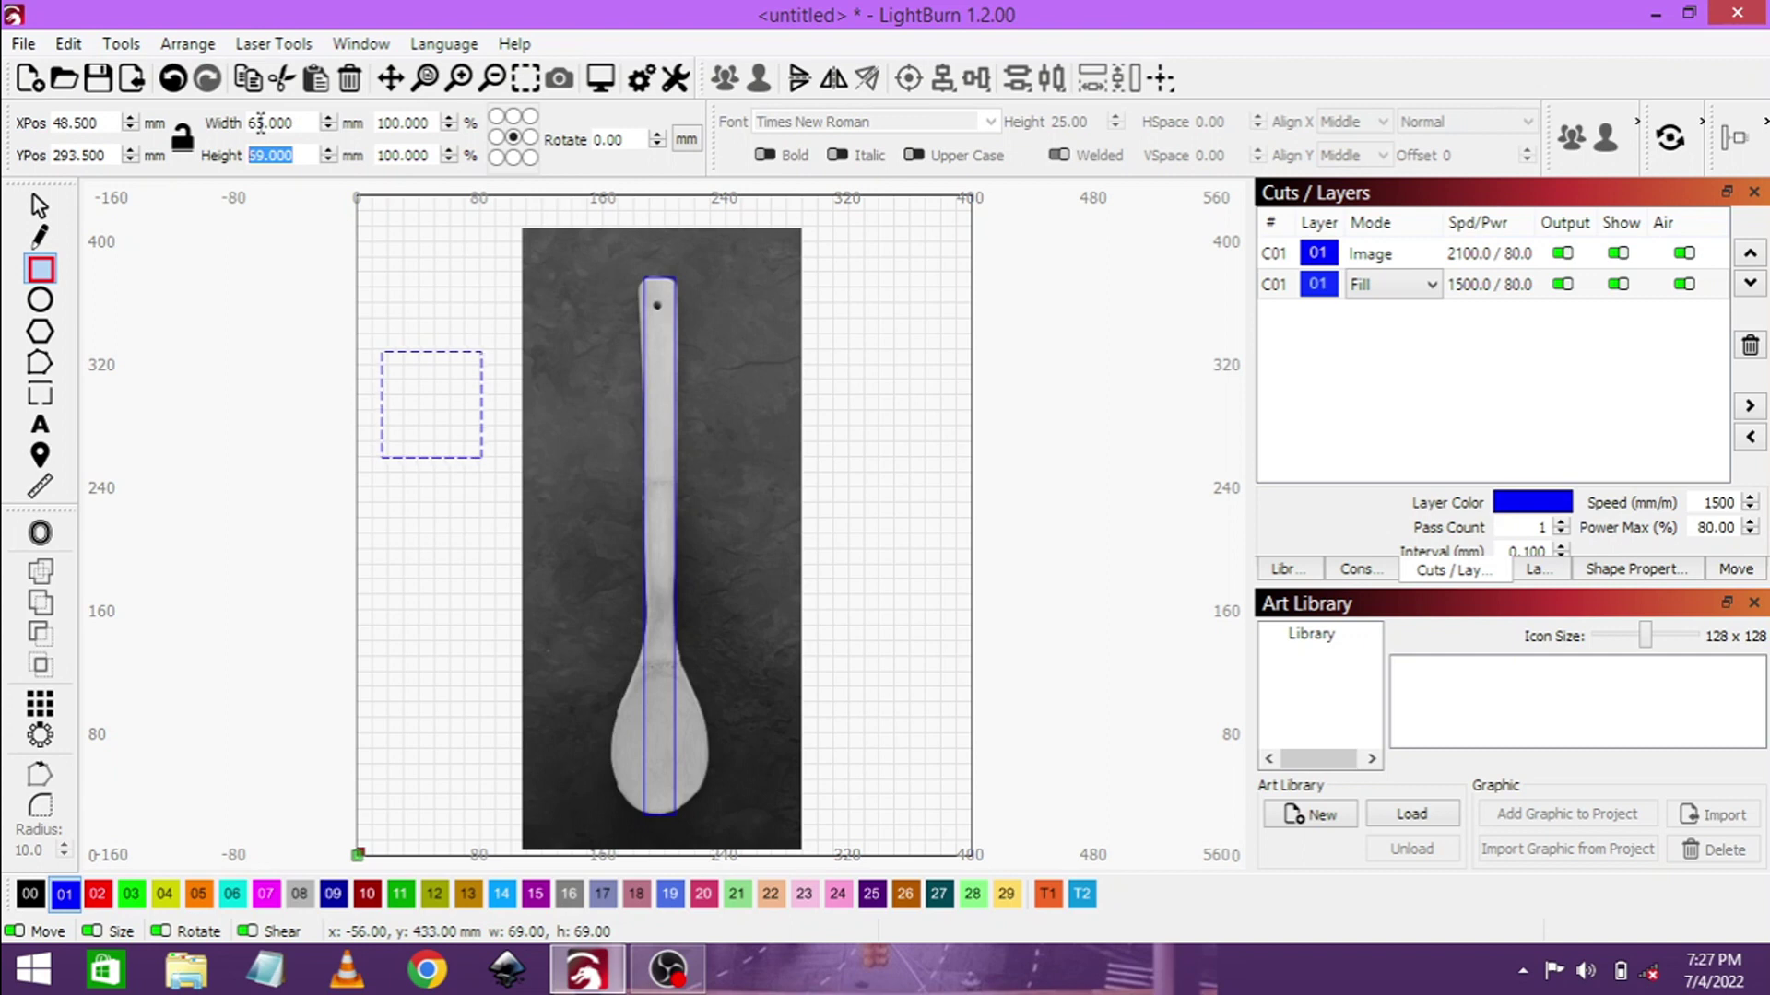
text(90)
key(Return)
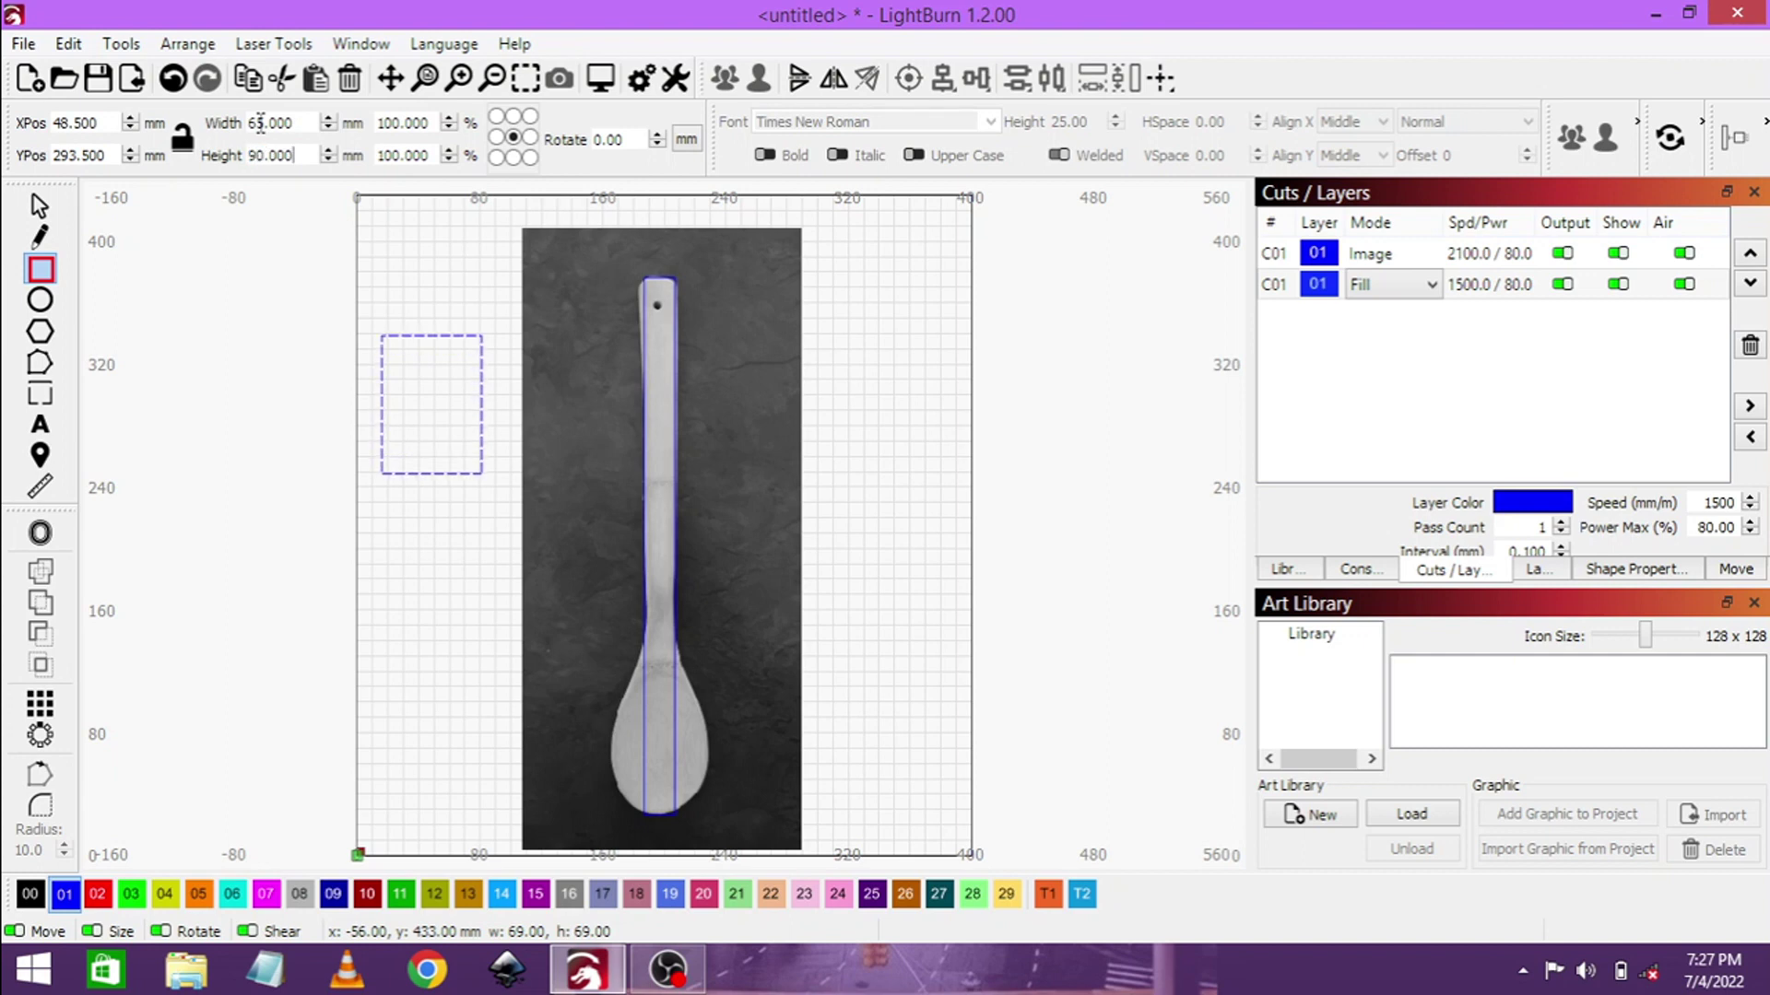
click(38, 206)
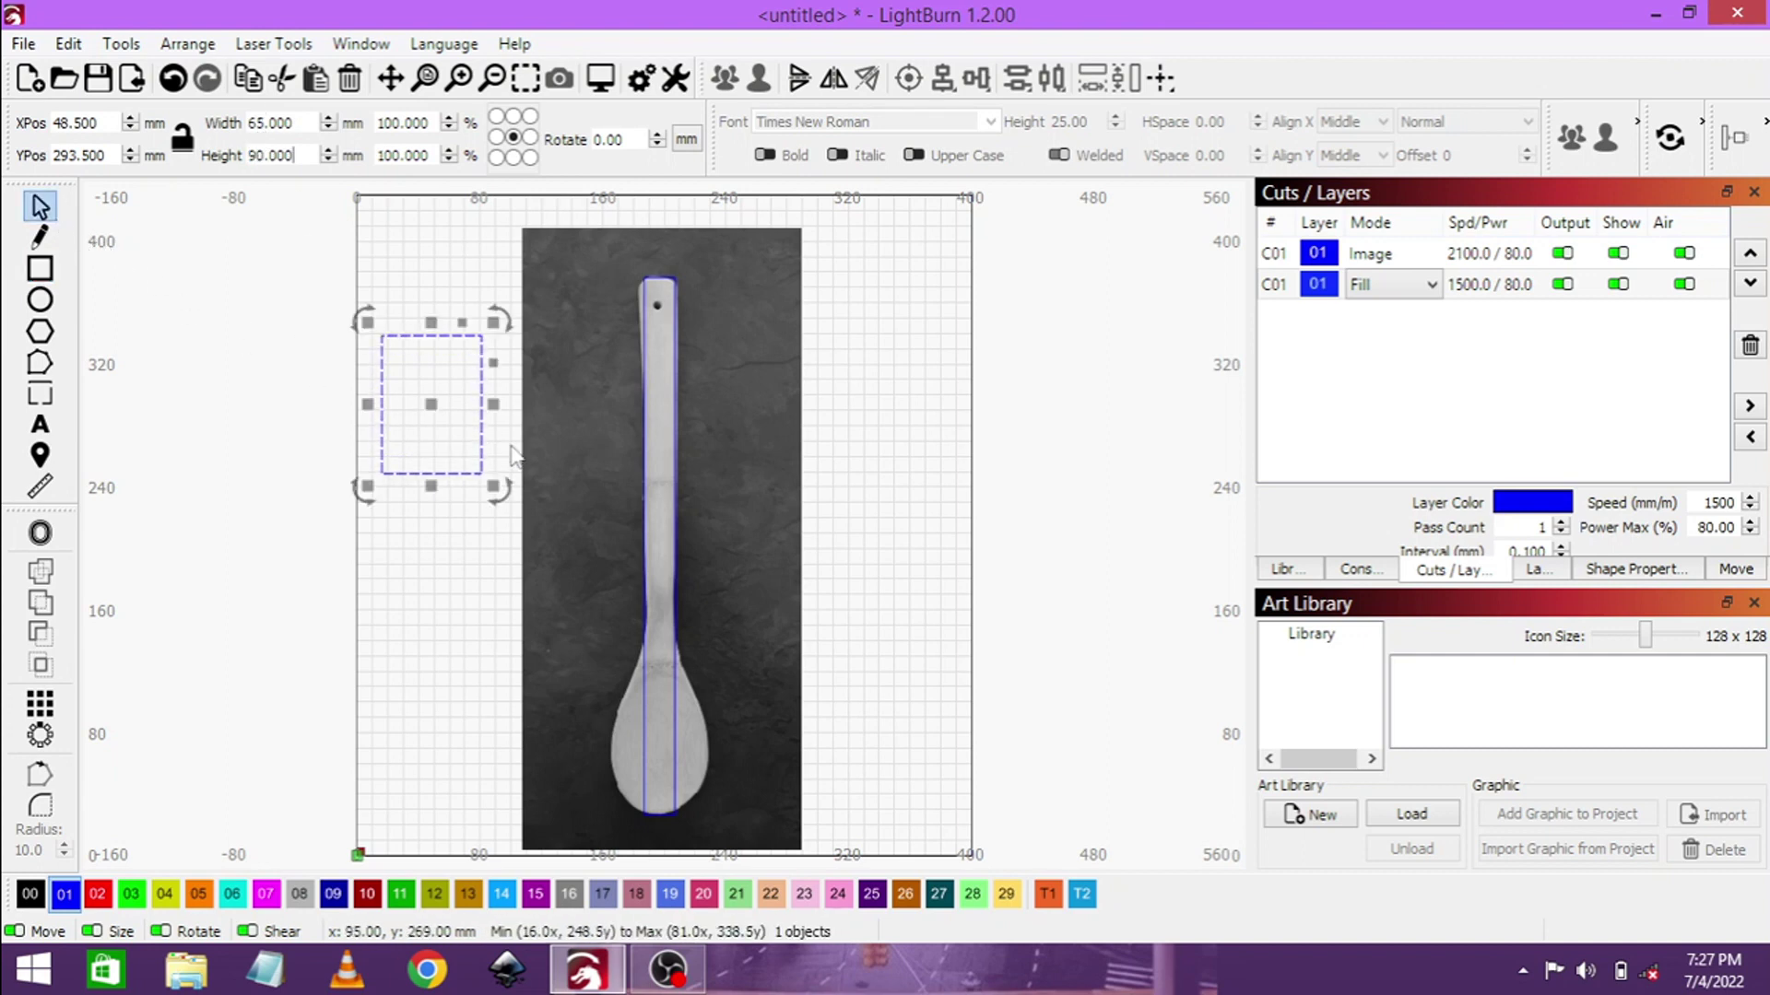
- Center and bottom-align the 65 × 90 mm rectangle with the handle, then weld them
shift+click(648, 461)
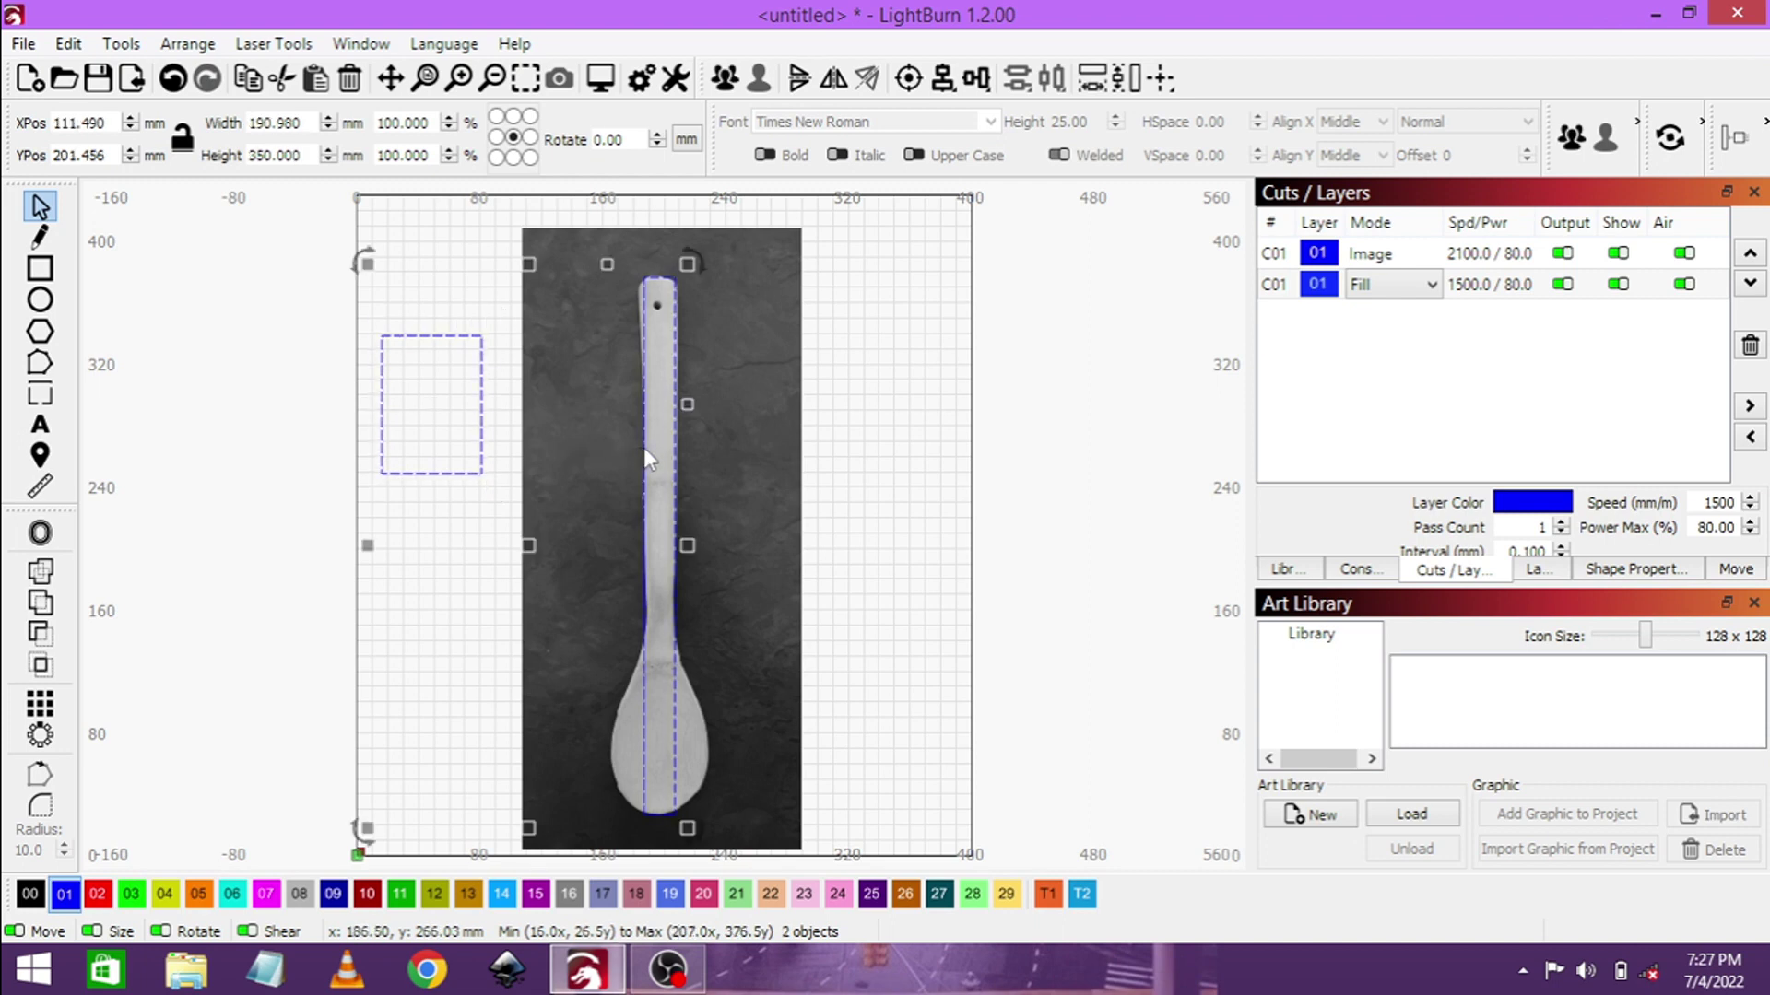
click(943, 81)
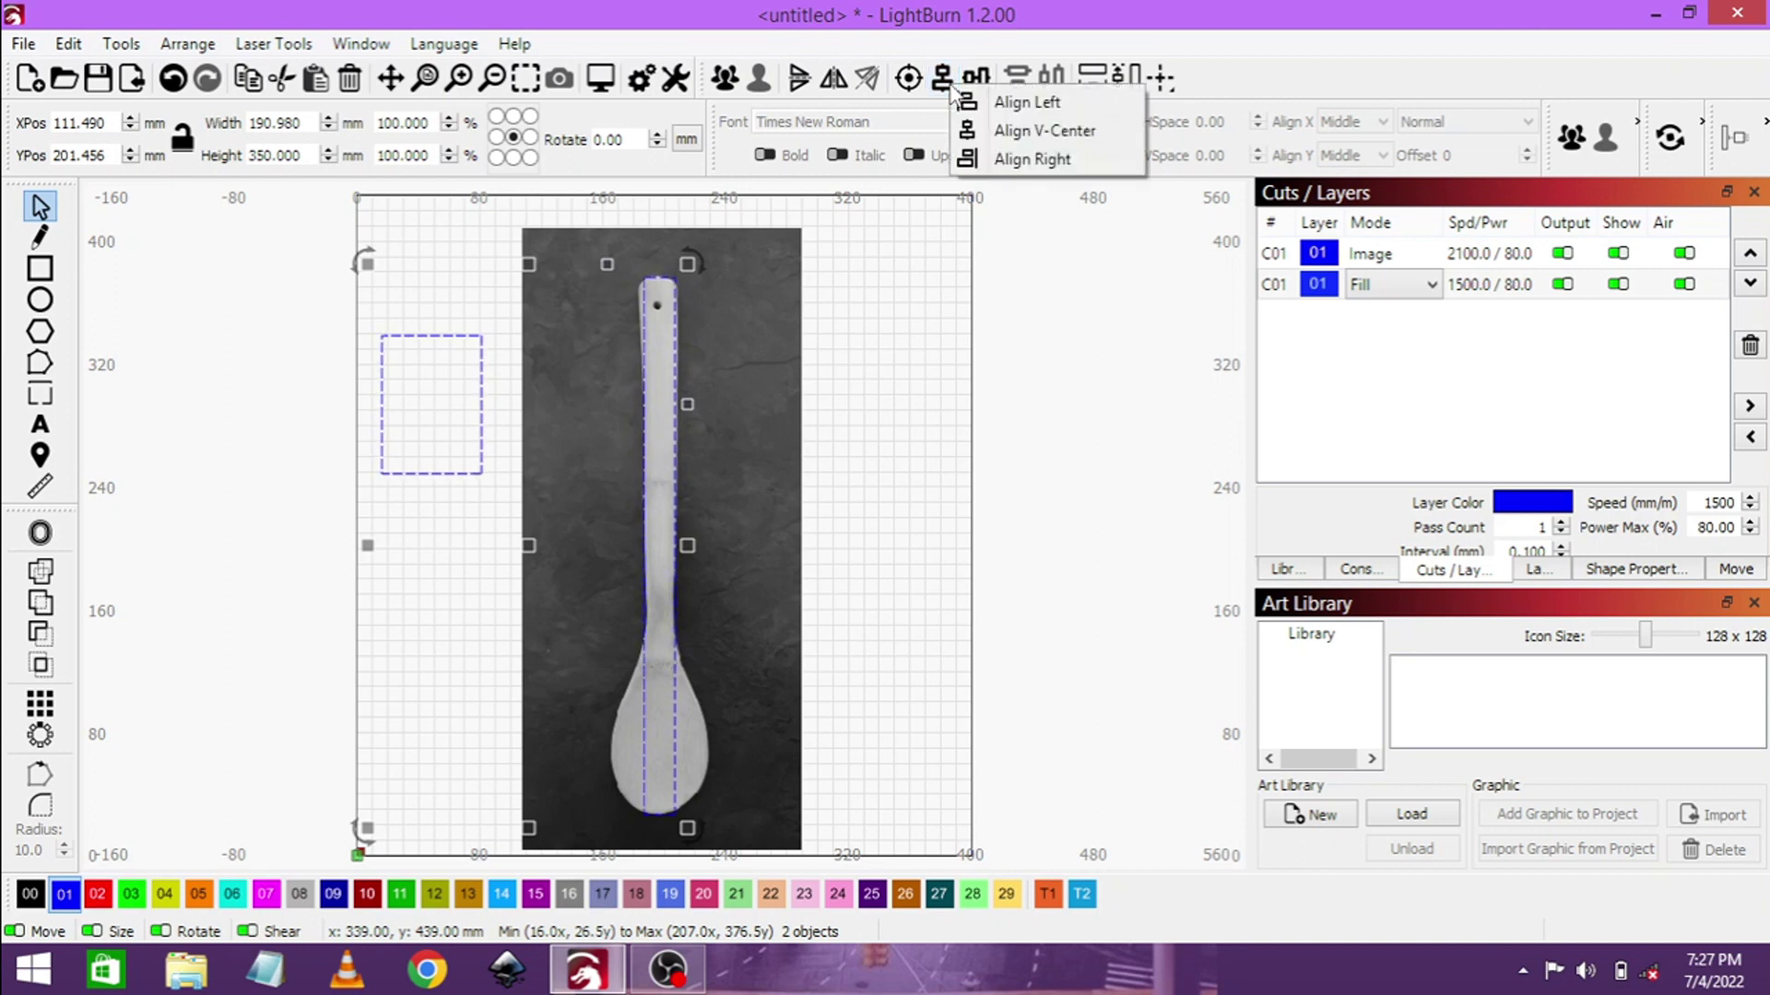
click(1024, 132)
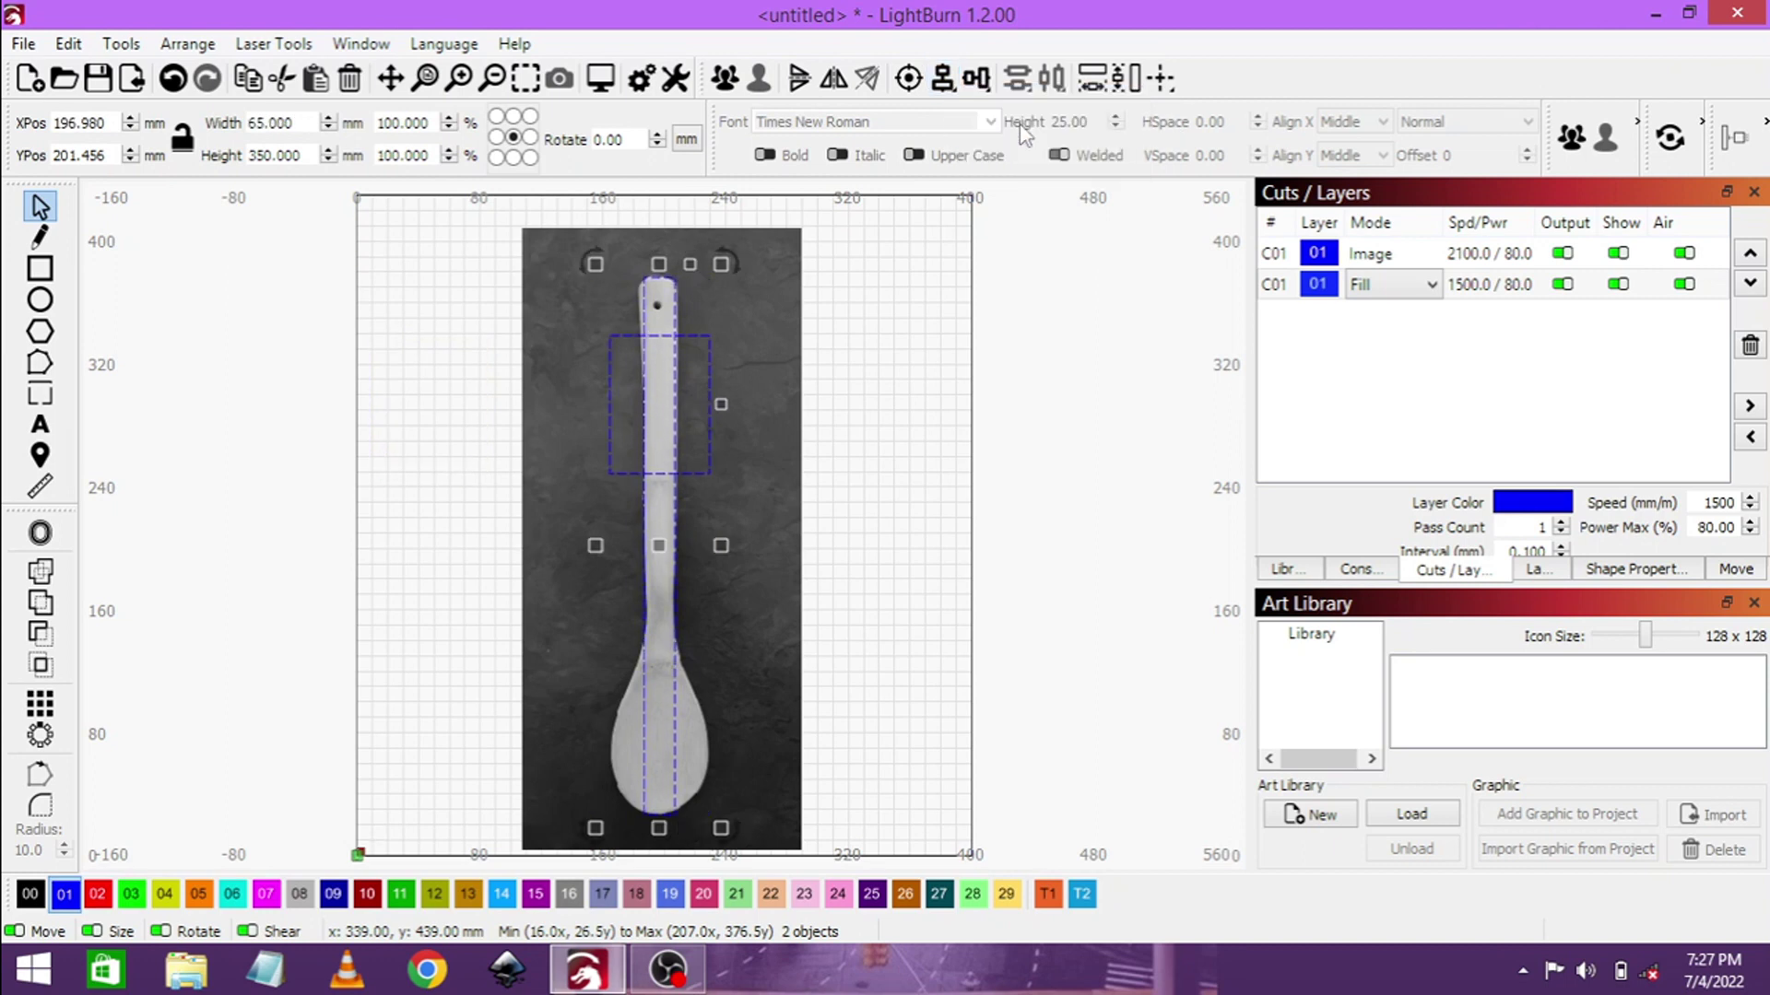
click(977, 79)
click(1064, 145)
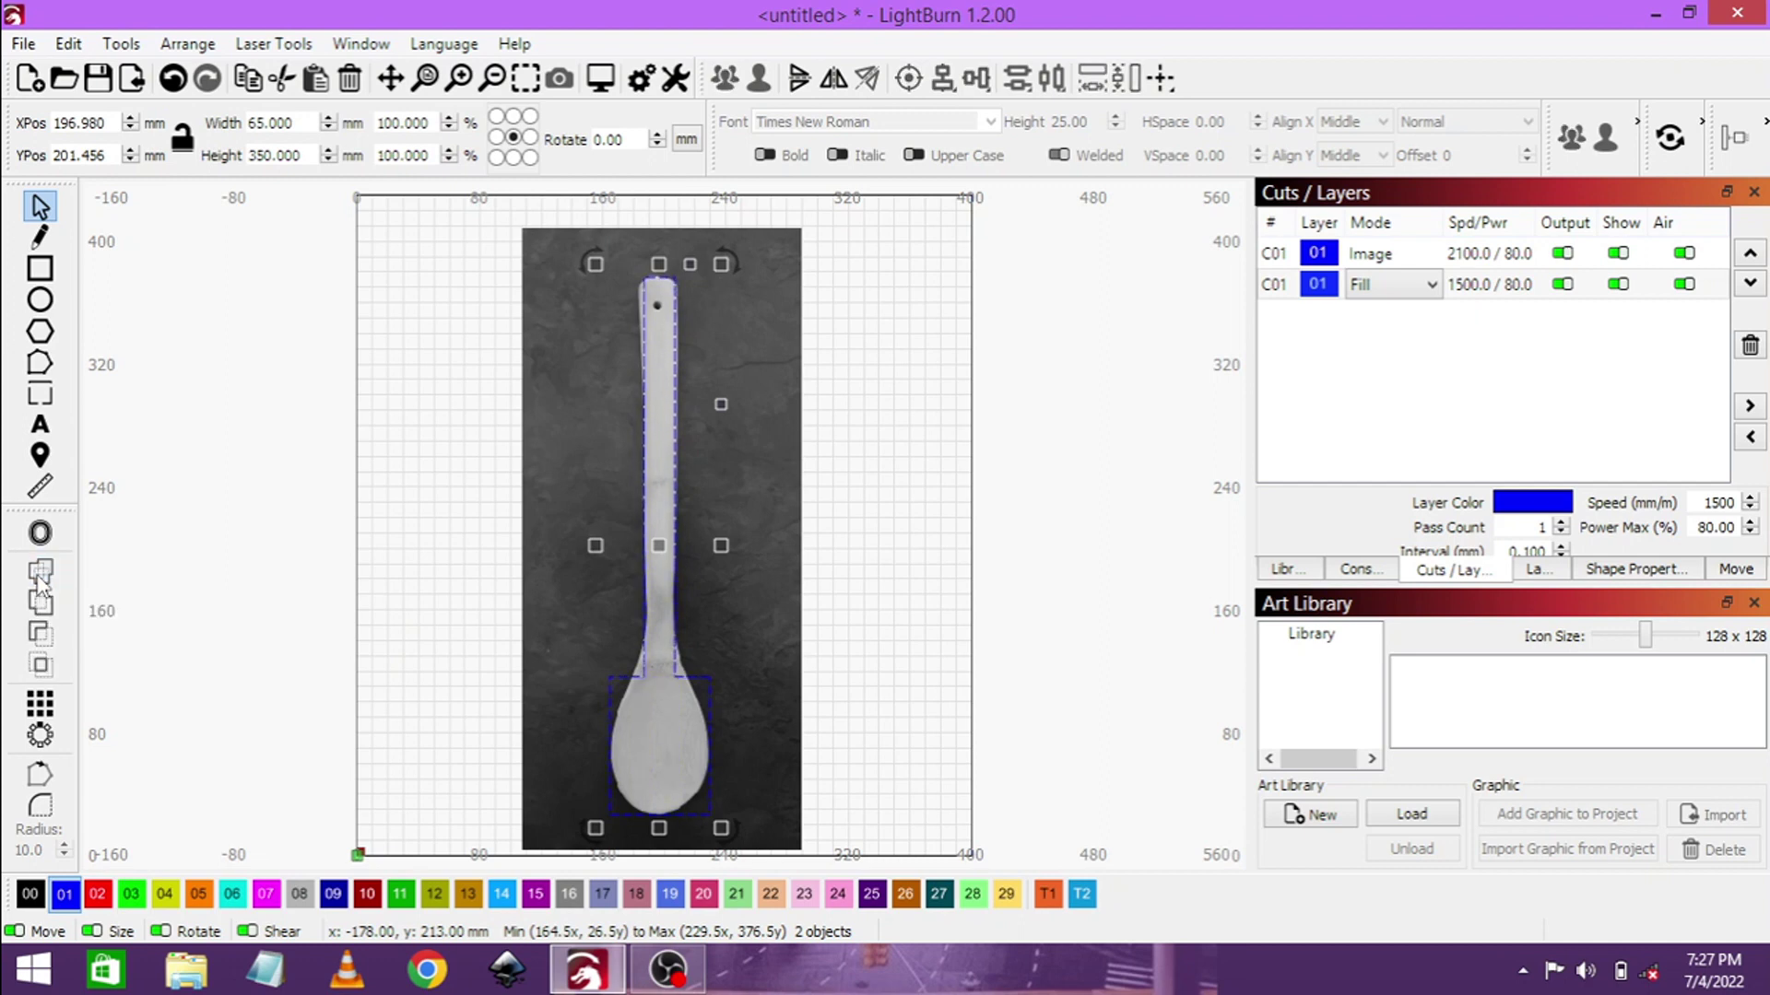
click(231, 512)
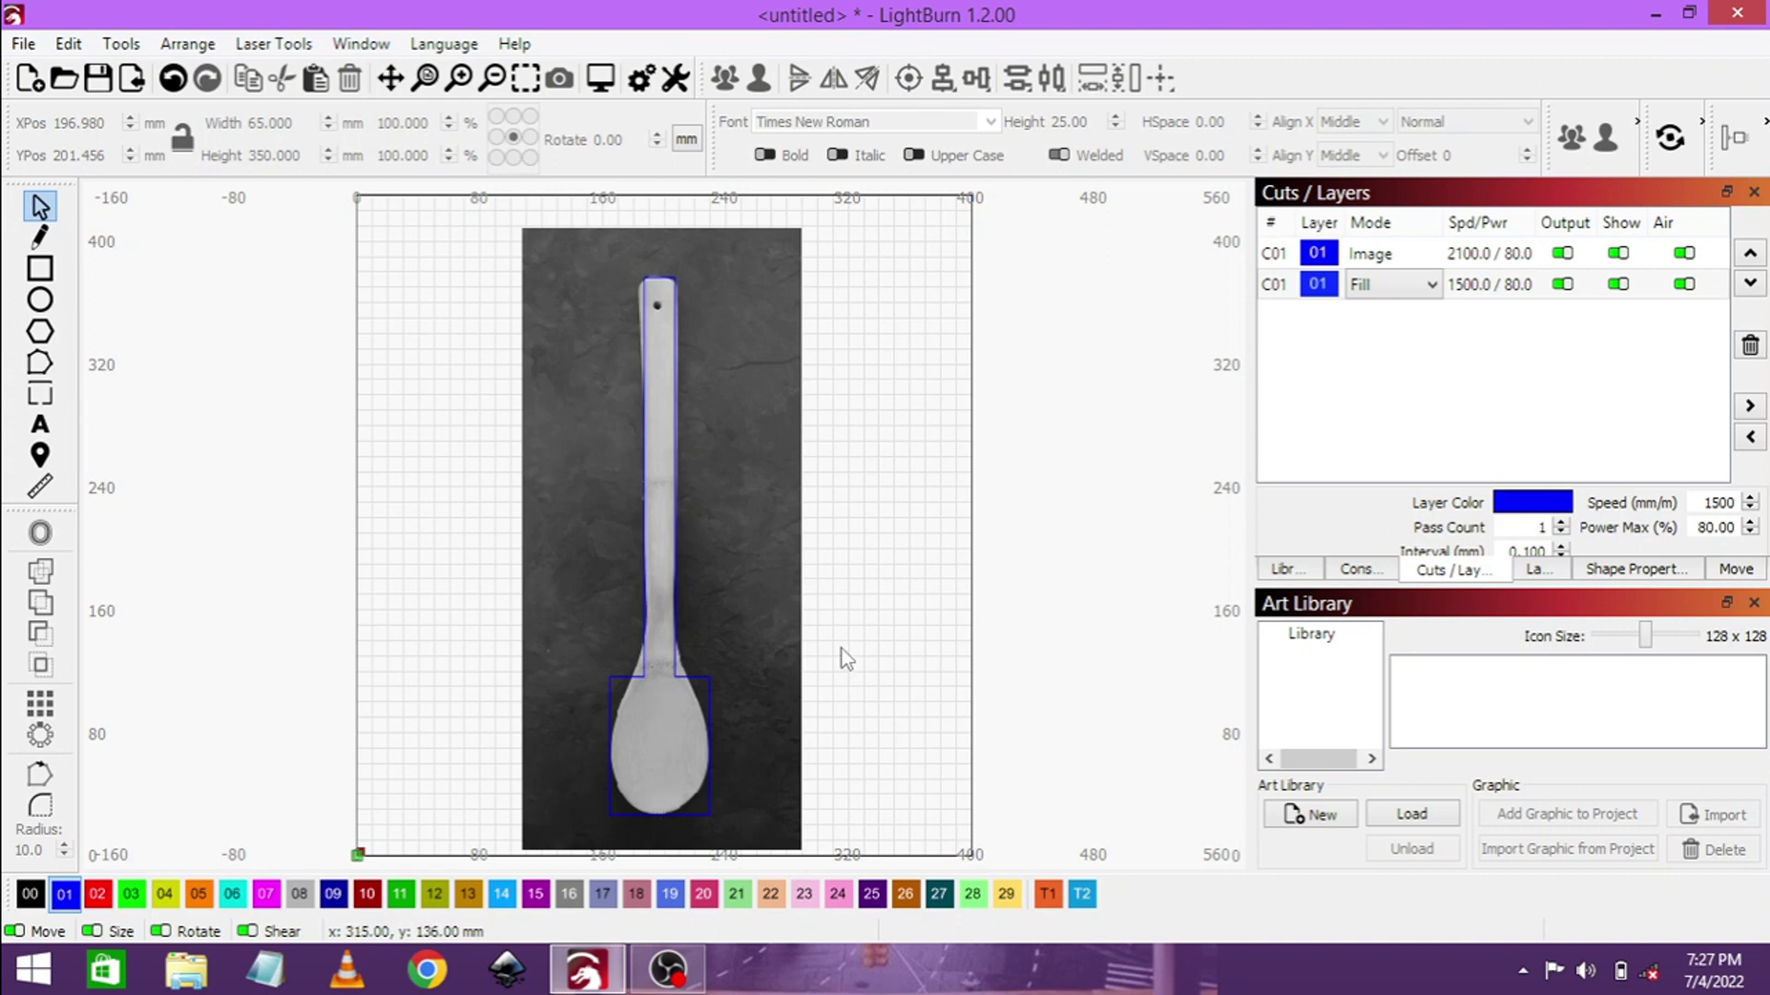
- Select the background spoon photo and delete it
click(767, 528)
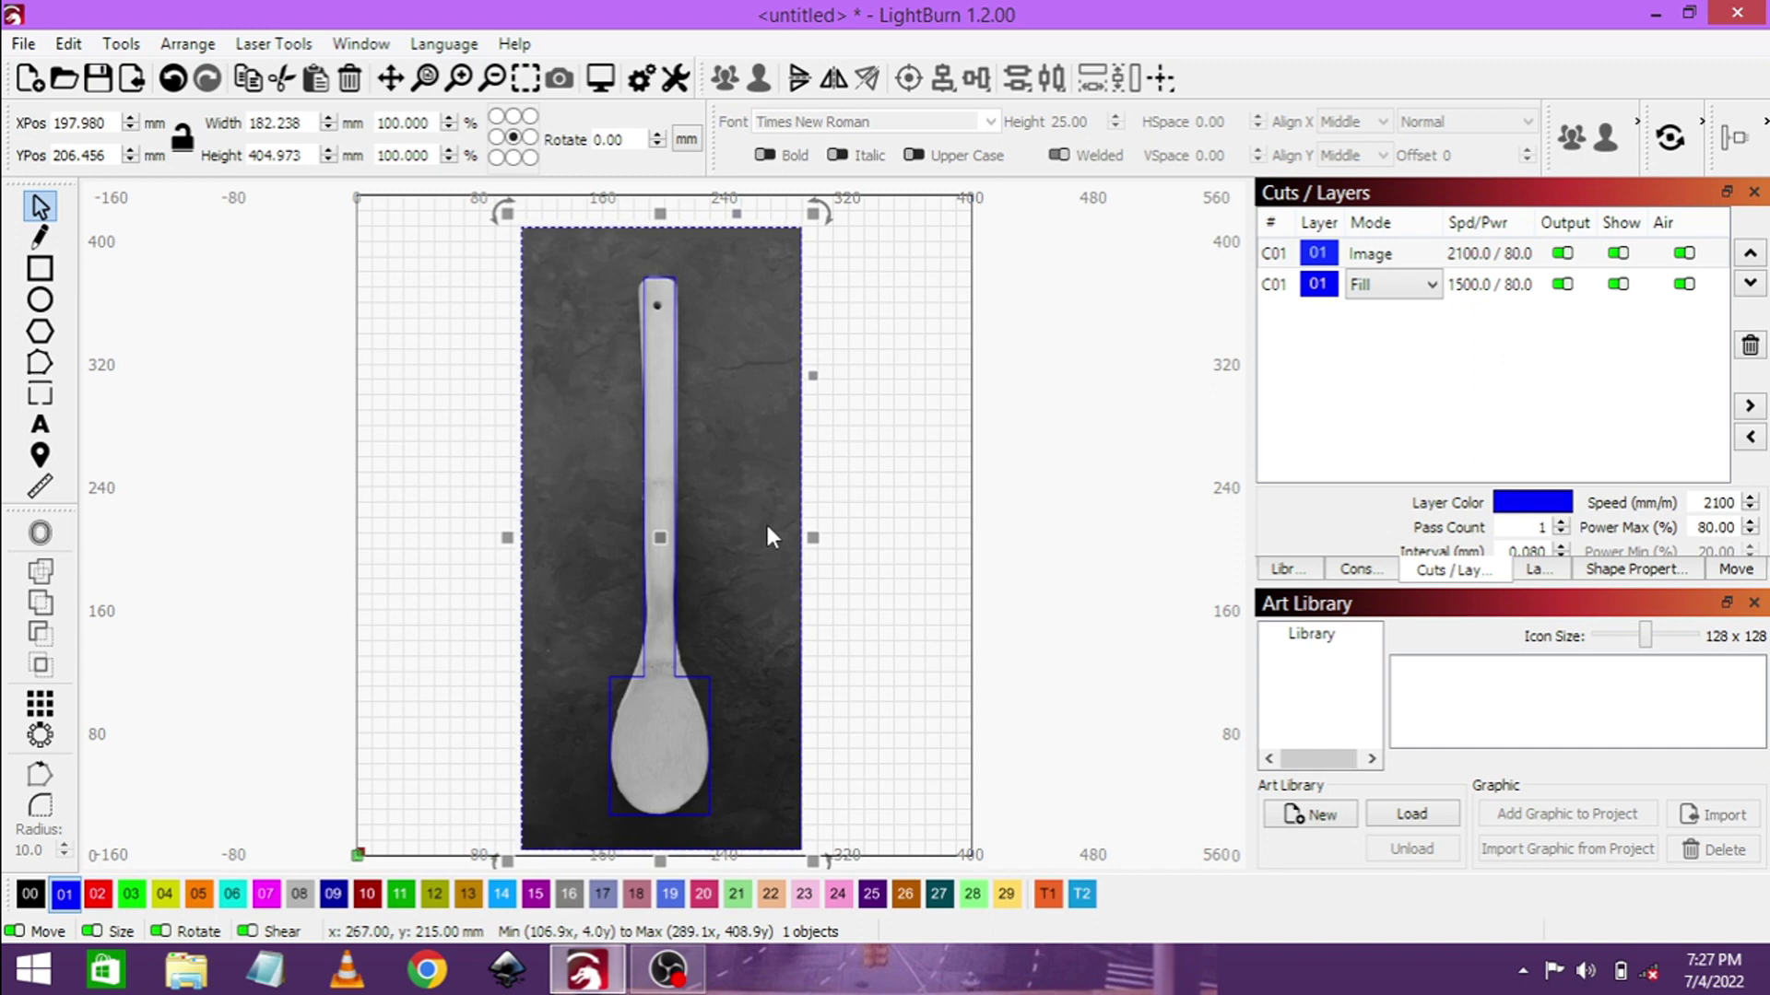
key(Delete)
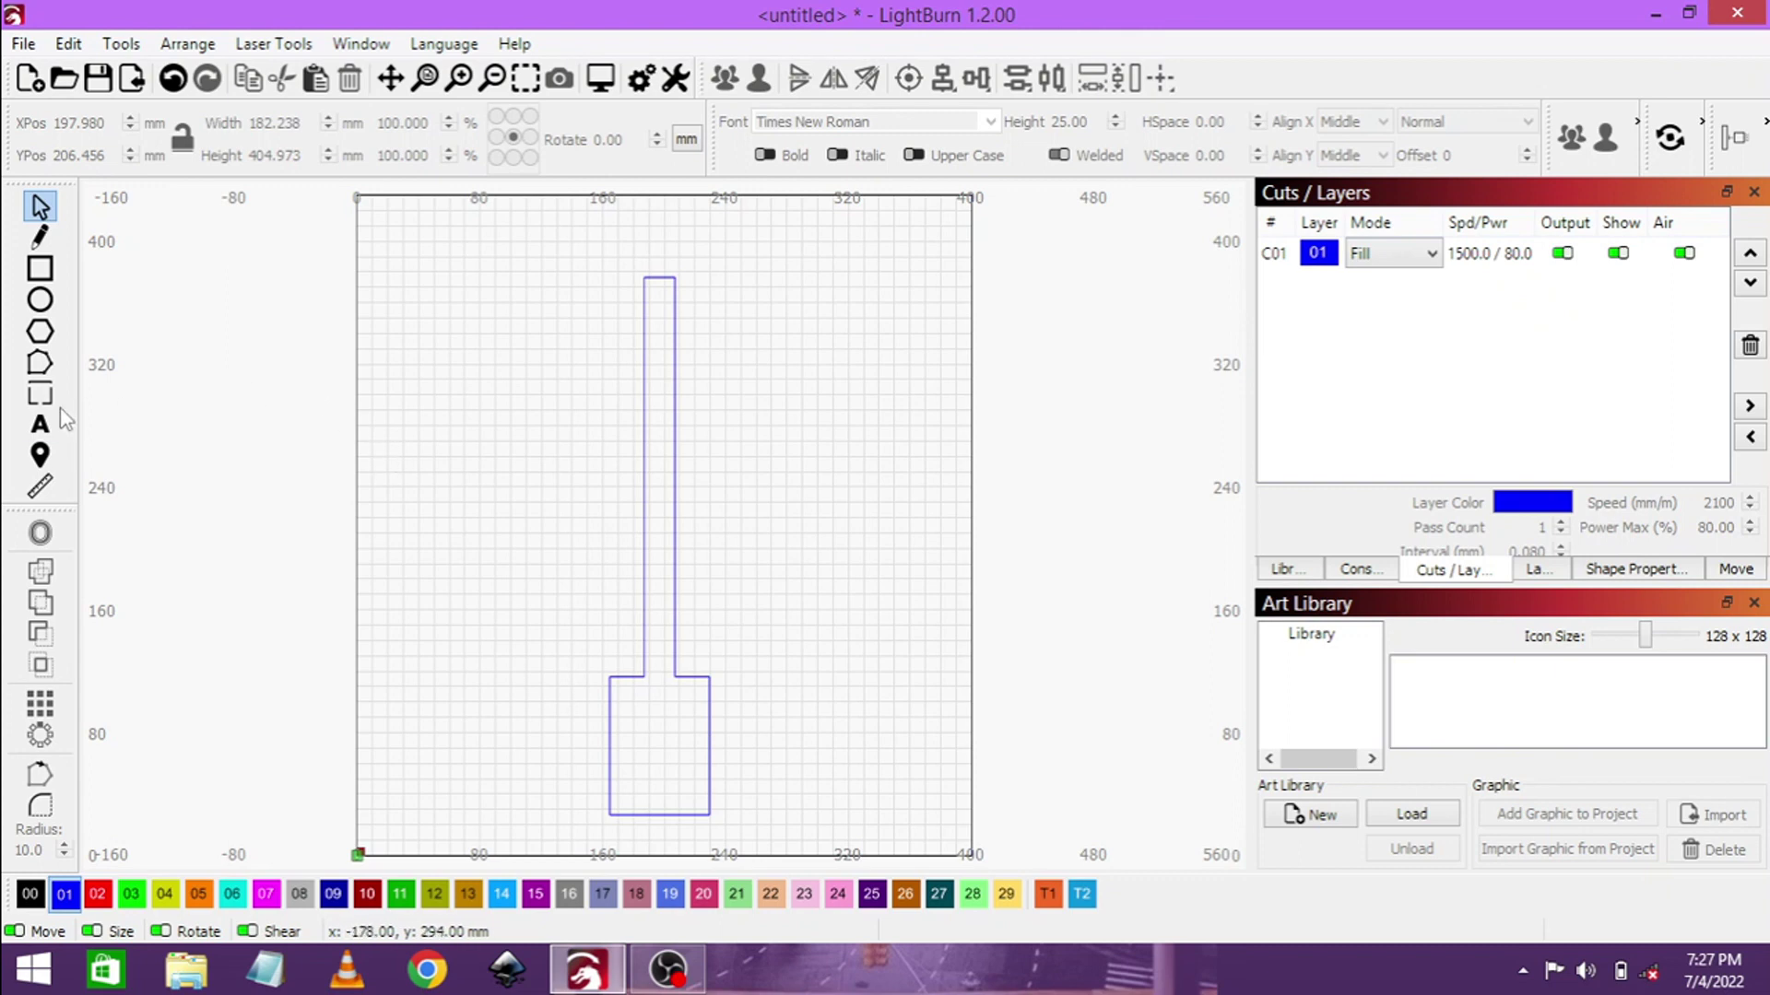
- Place a text cursor in the handle and choose AR JULIAN from the font list
click(41, 423)
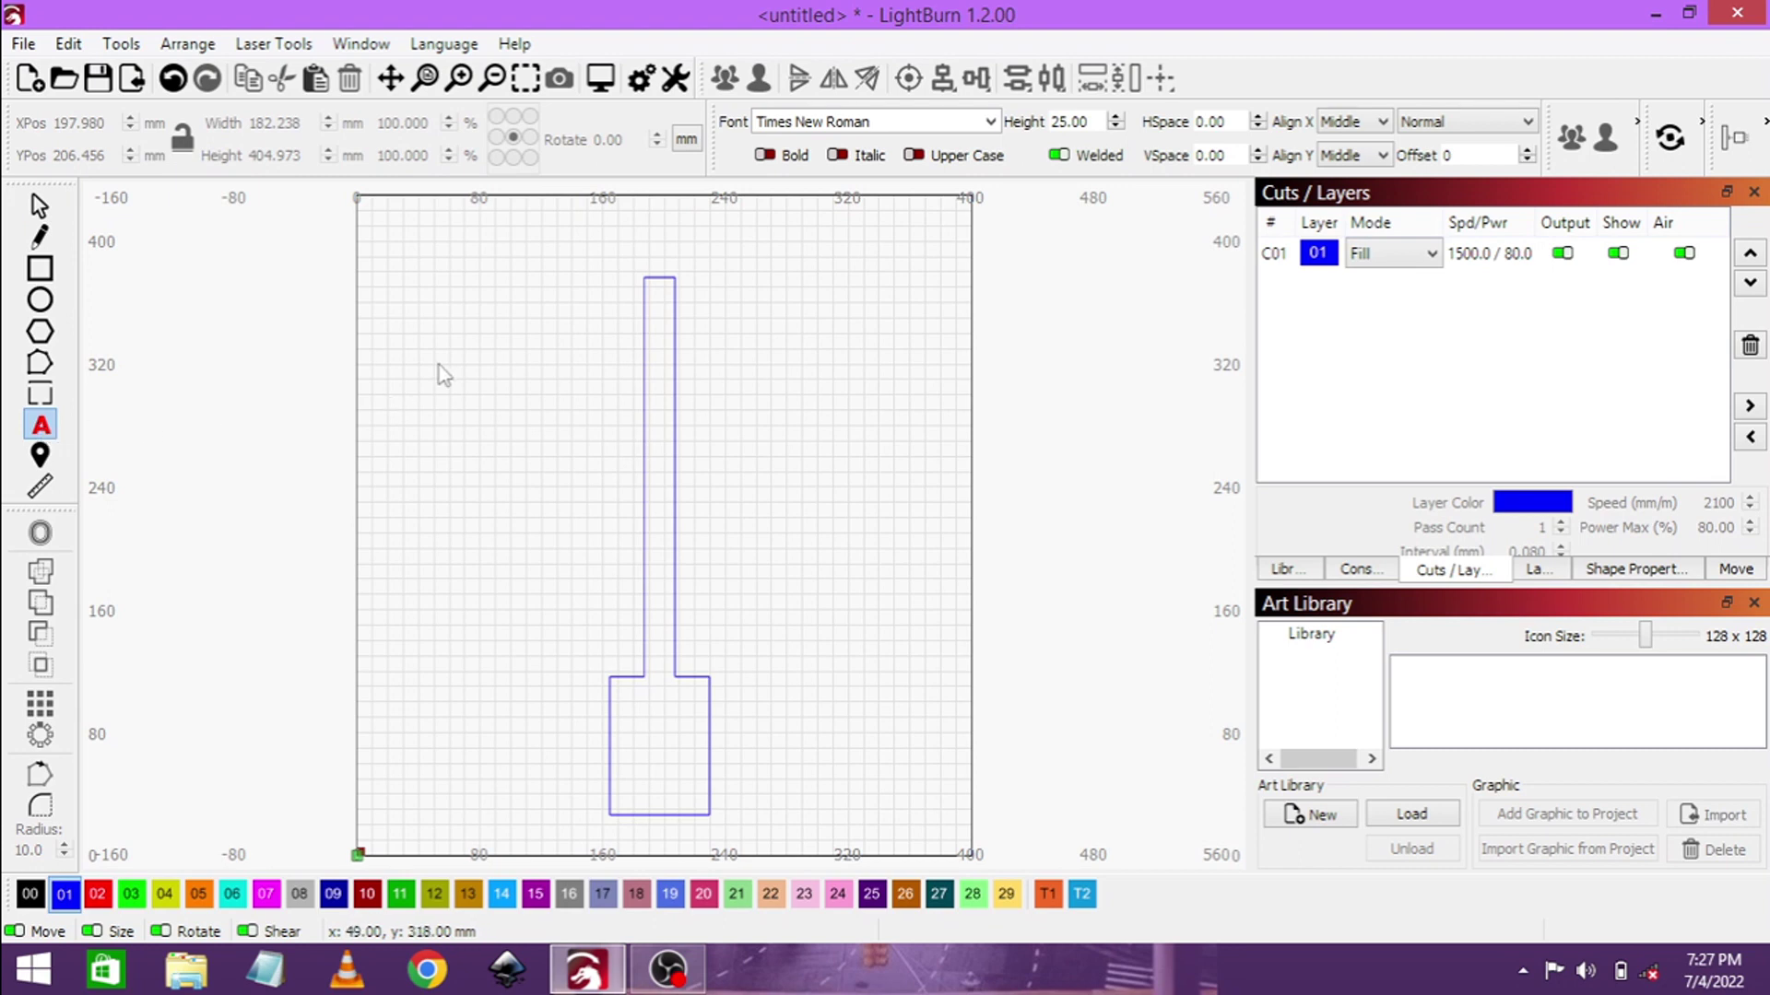
click(993, 122)
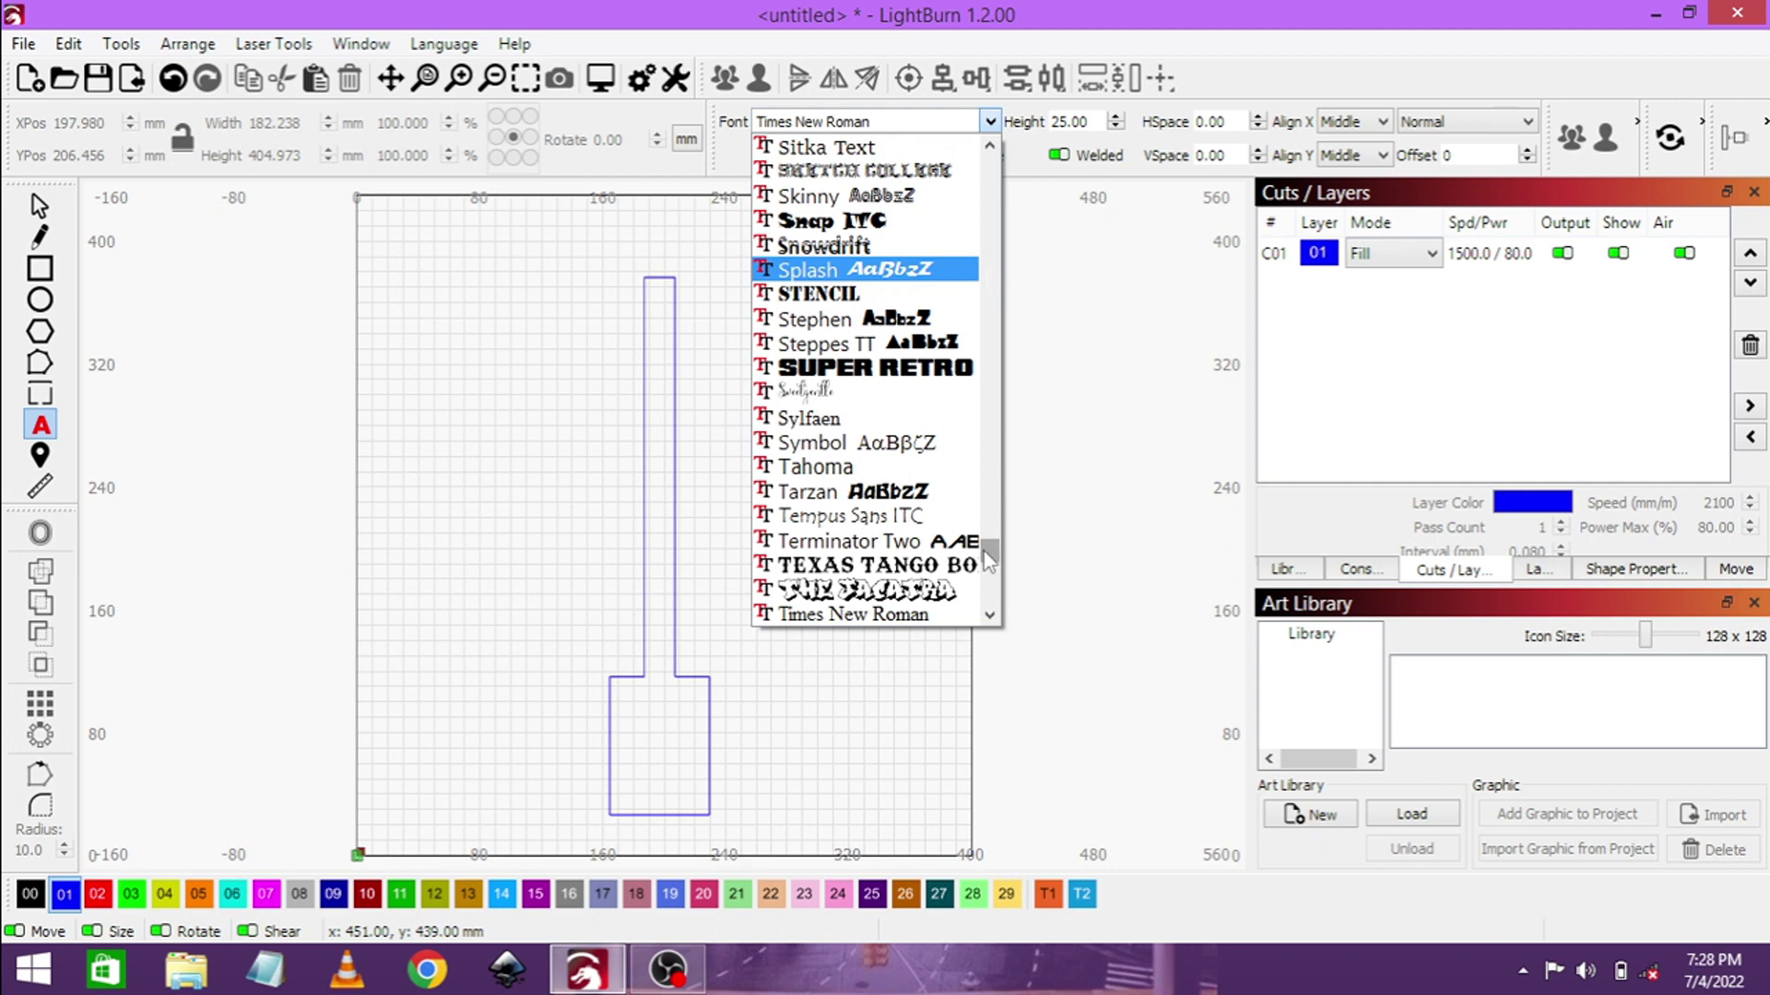
drag(989, 554, 995, 166)
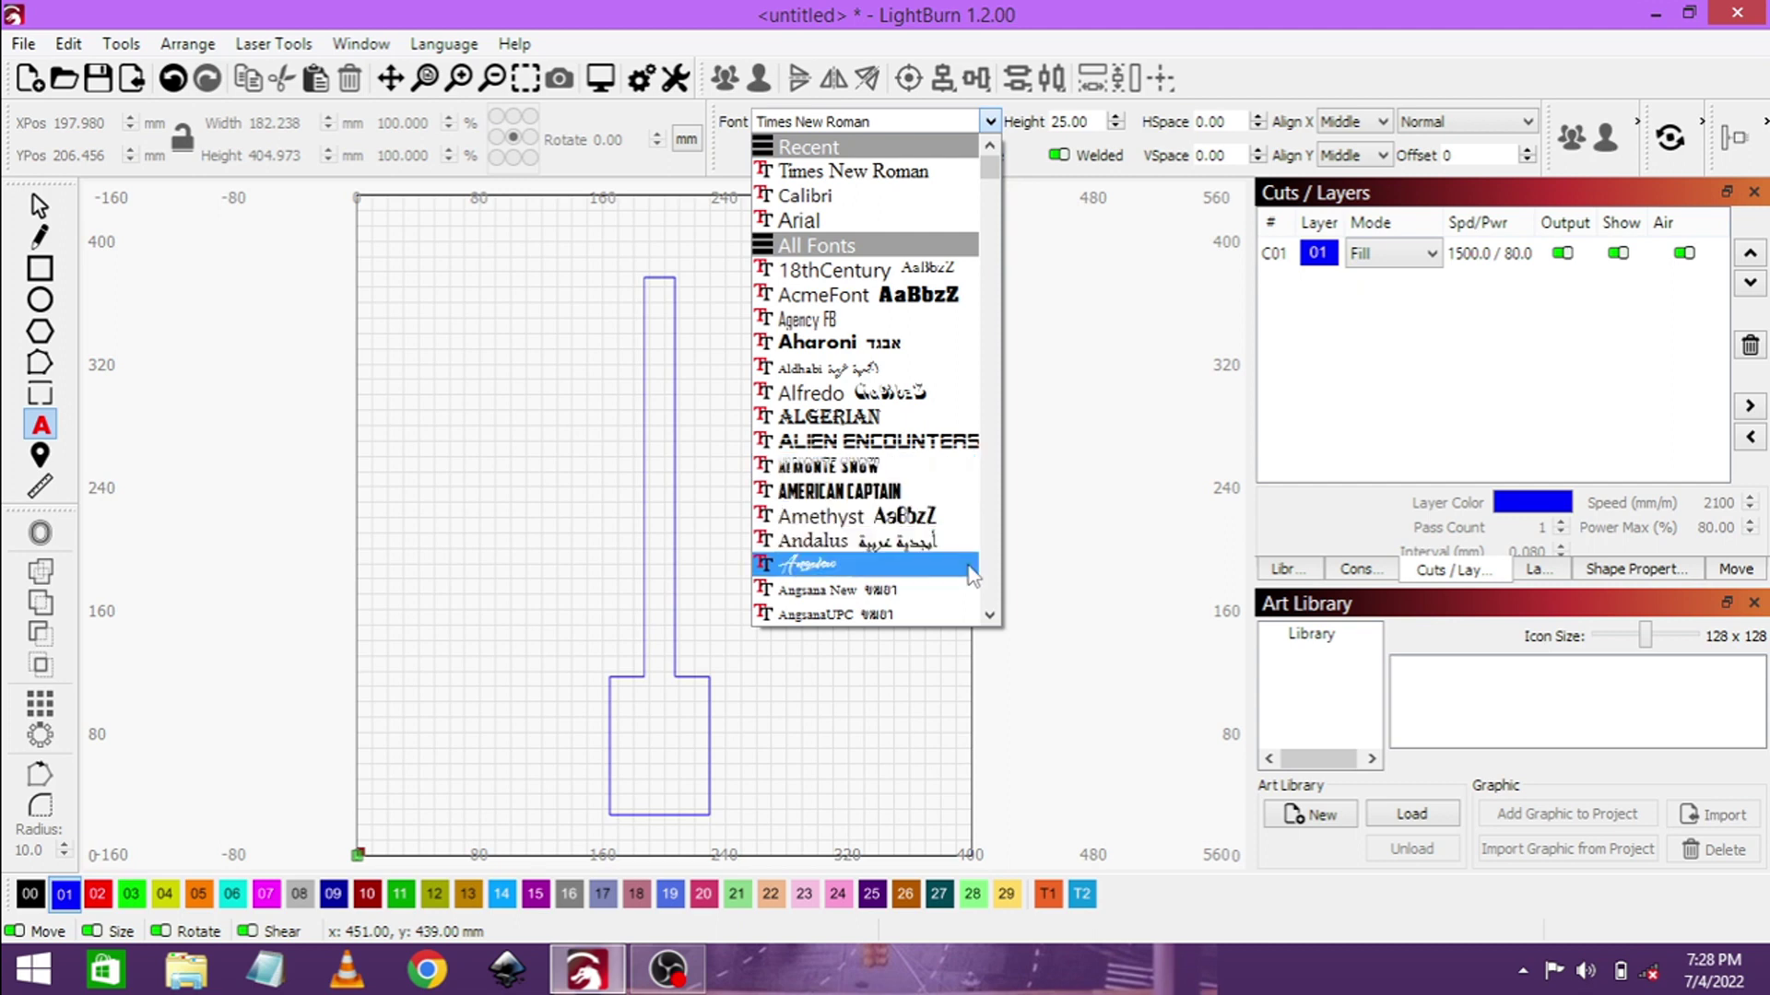
click(990, 617)
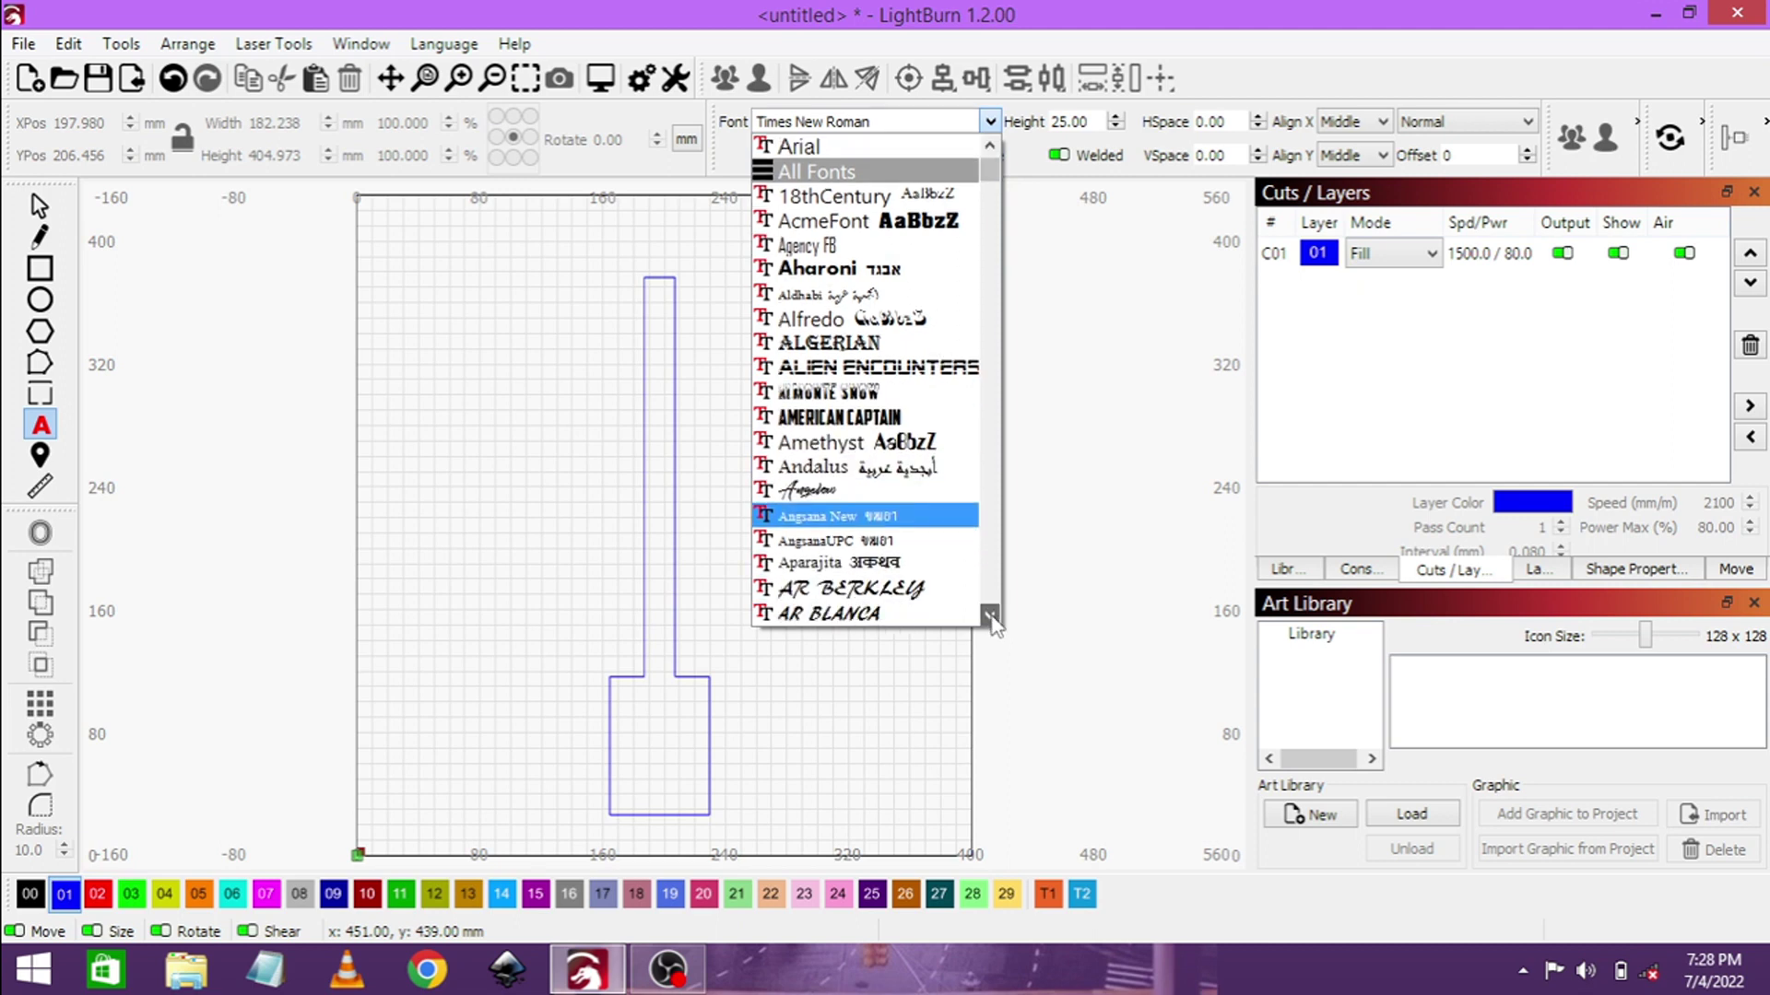
click(989, 616)
click(991, 617)
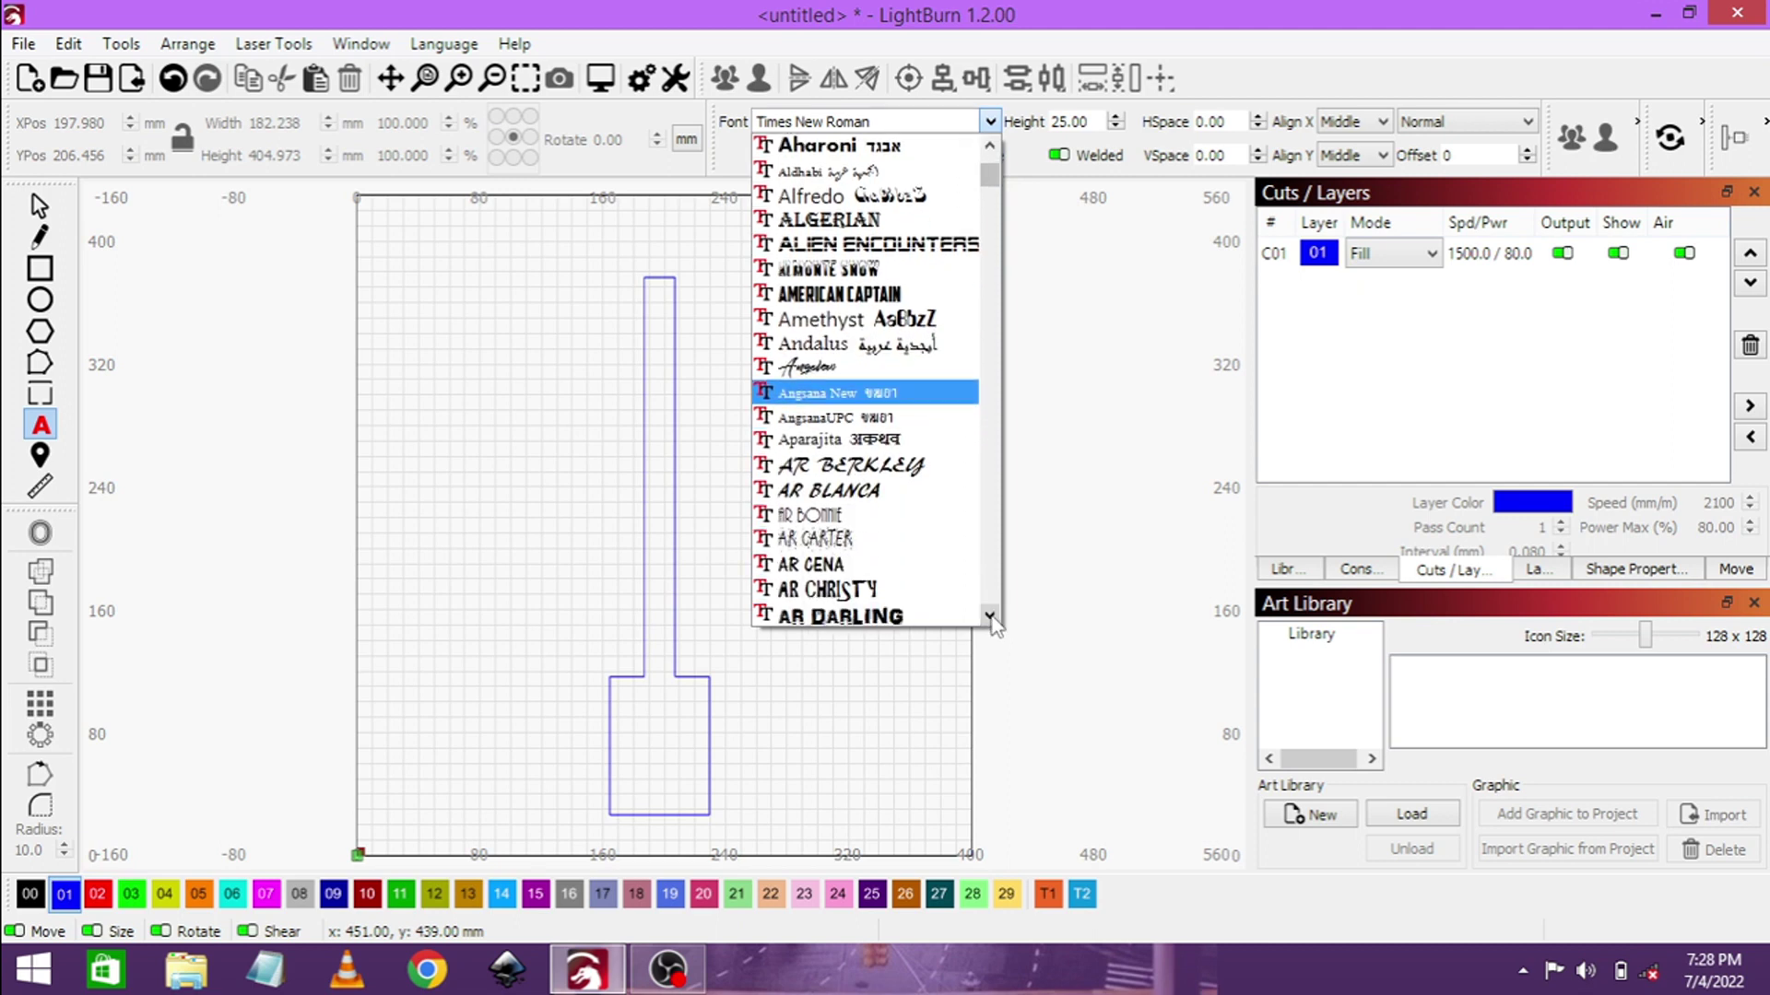
click(991, 617)
click(991, 617)
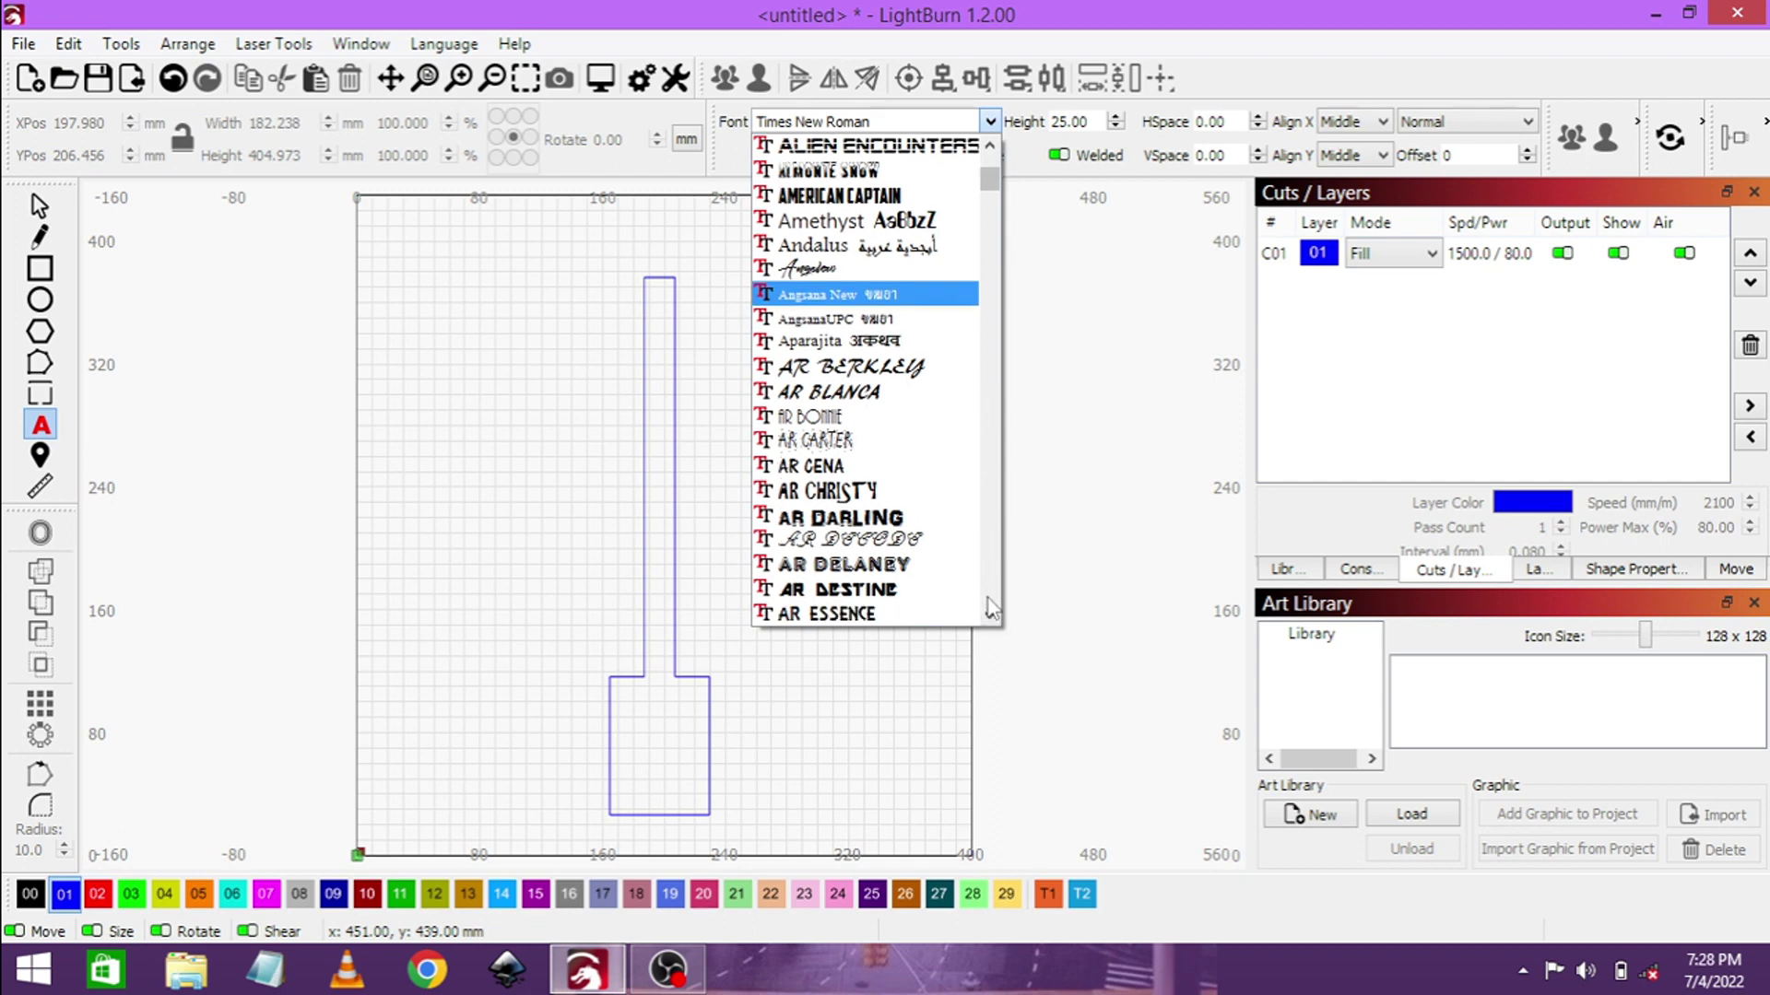
click(990, 615)
click(991, 616)
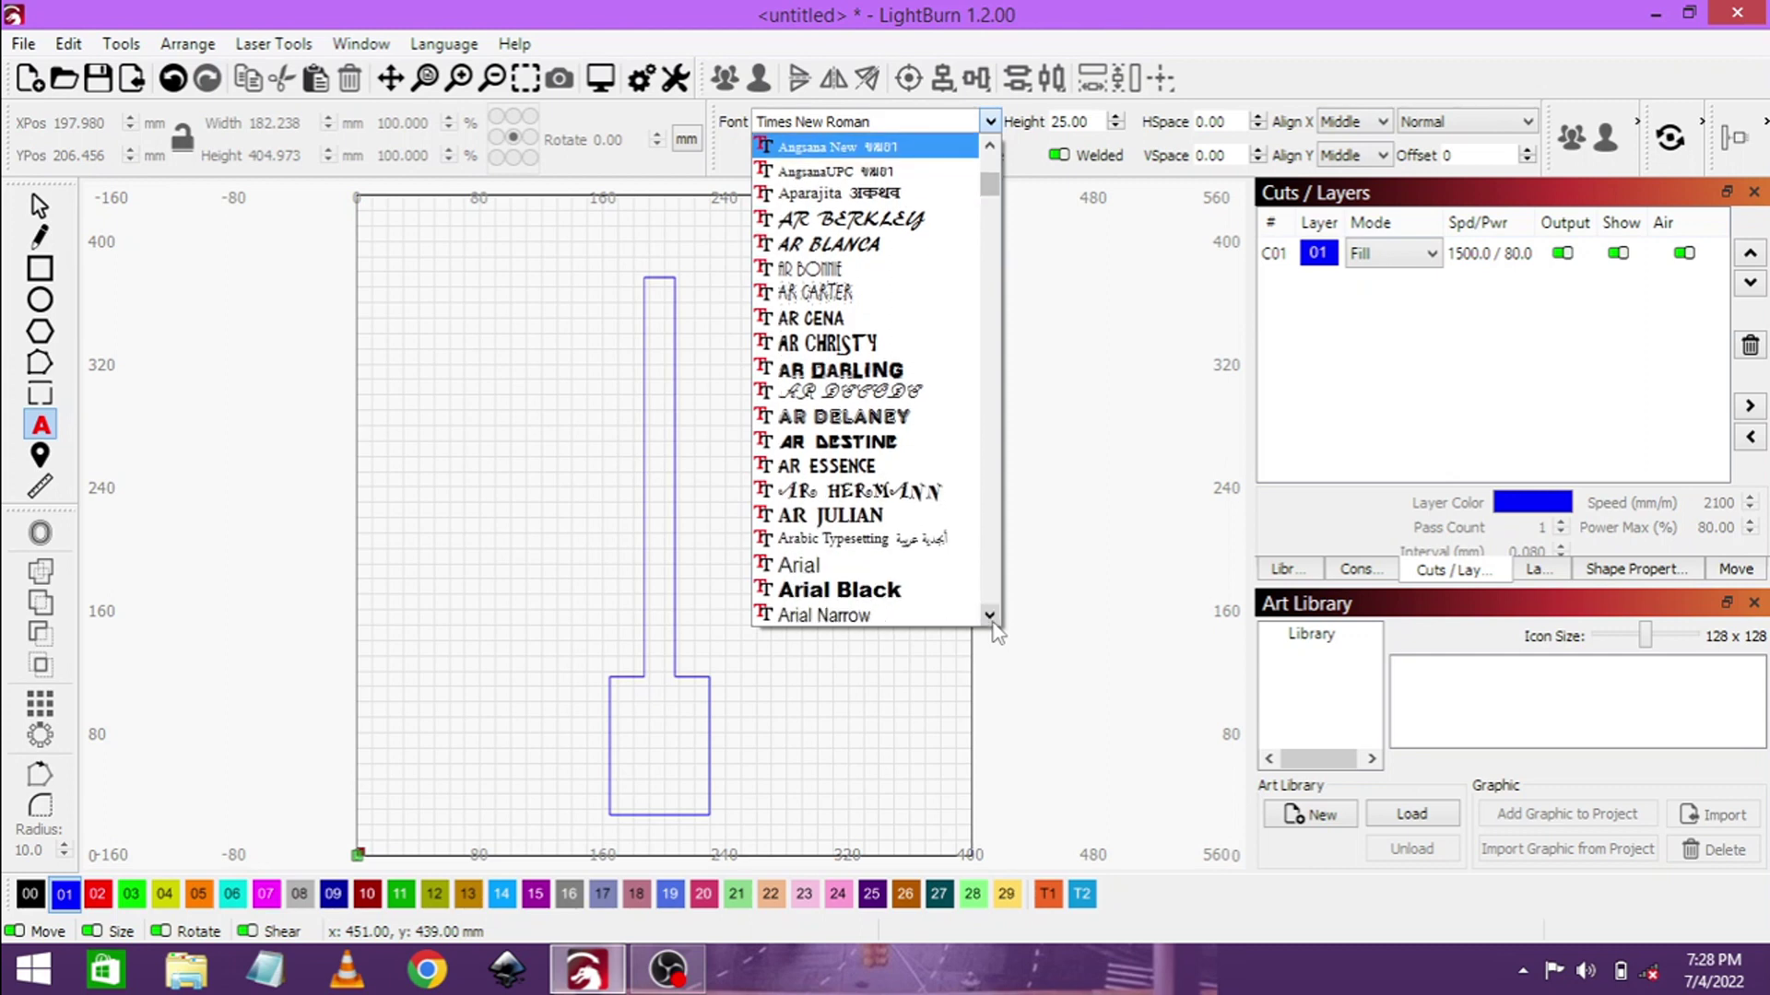
click(990, 616)
click(990, 616)
click(990, 614)
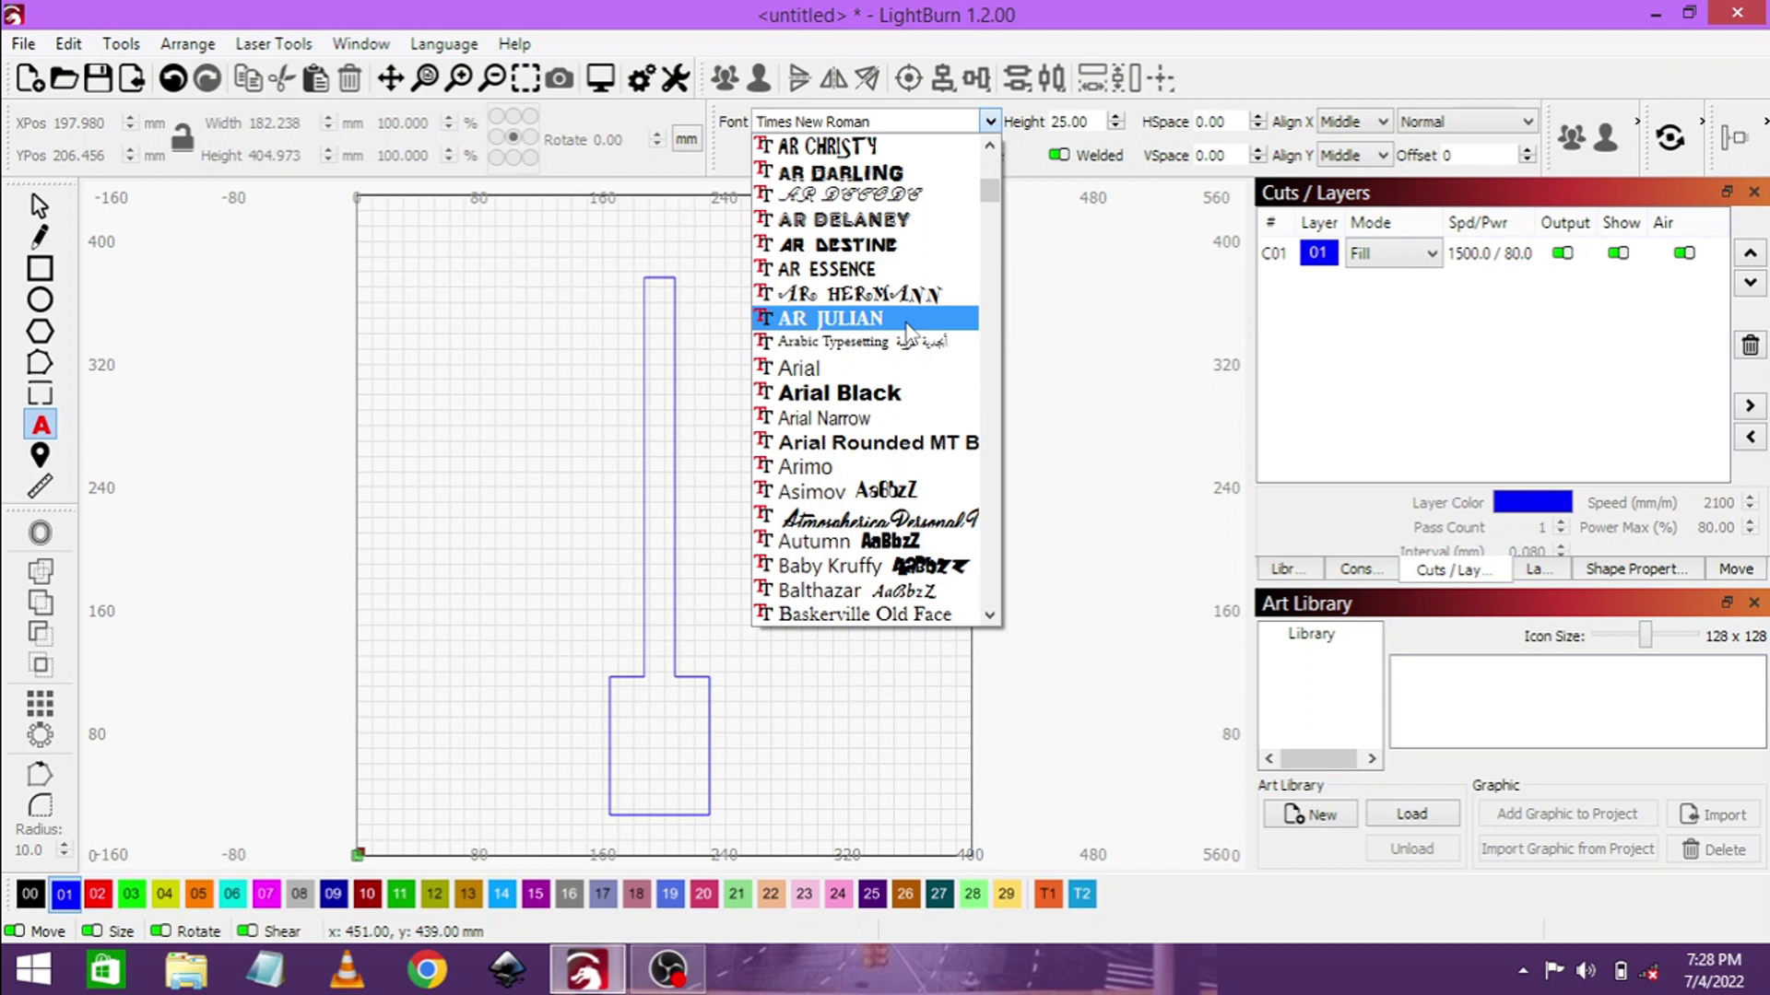
click(908, 333)
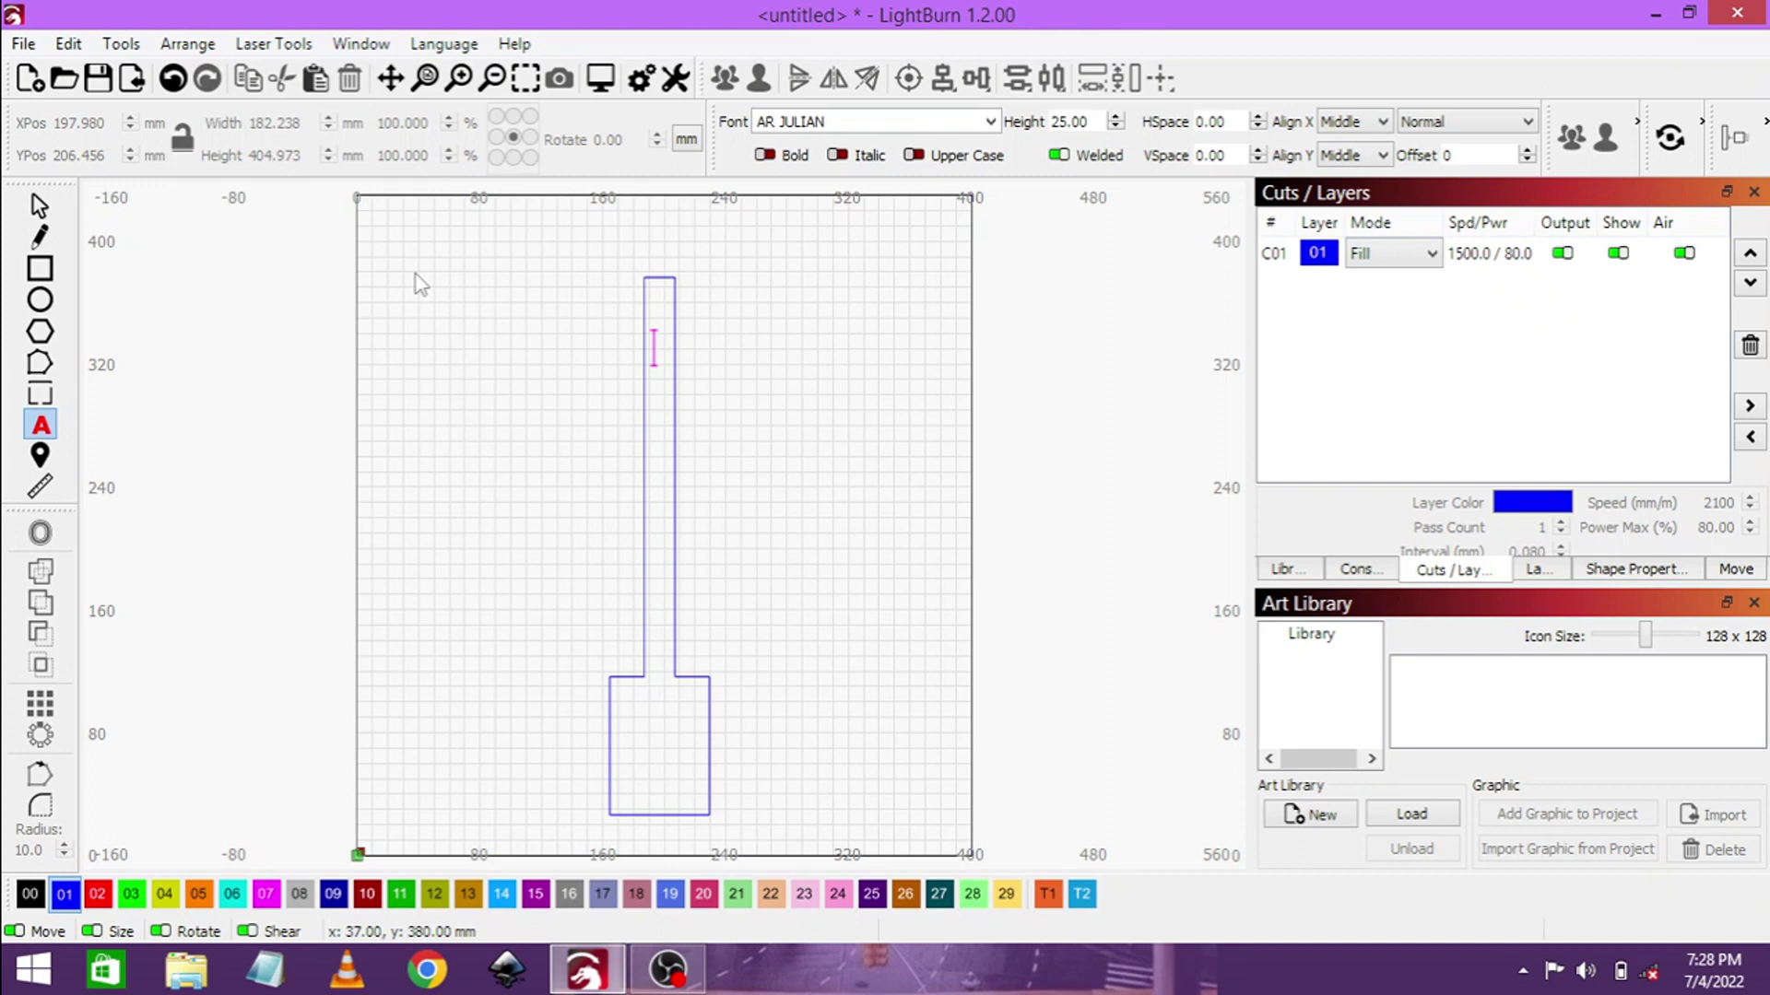
text(B)
- Type B-A-L-D-C-N-C-W-O-R-K-S with each letter on its own line
key(Return)
text(A)
key(Return)
text(L)
key(Return)
text(D)
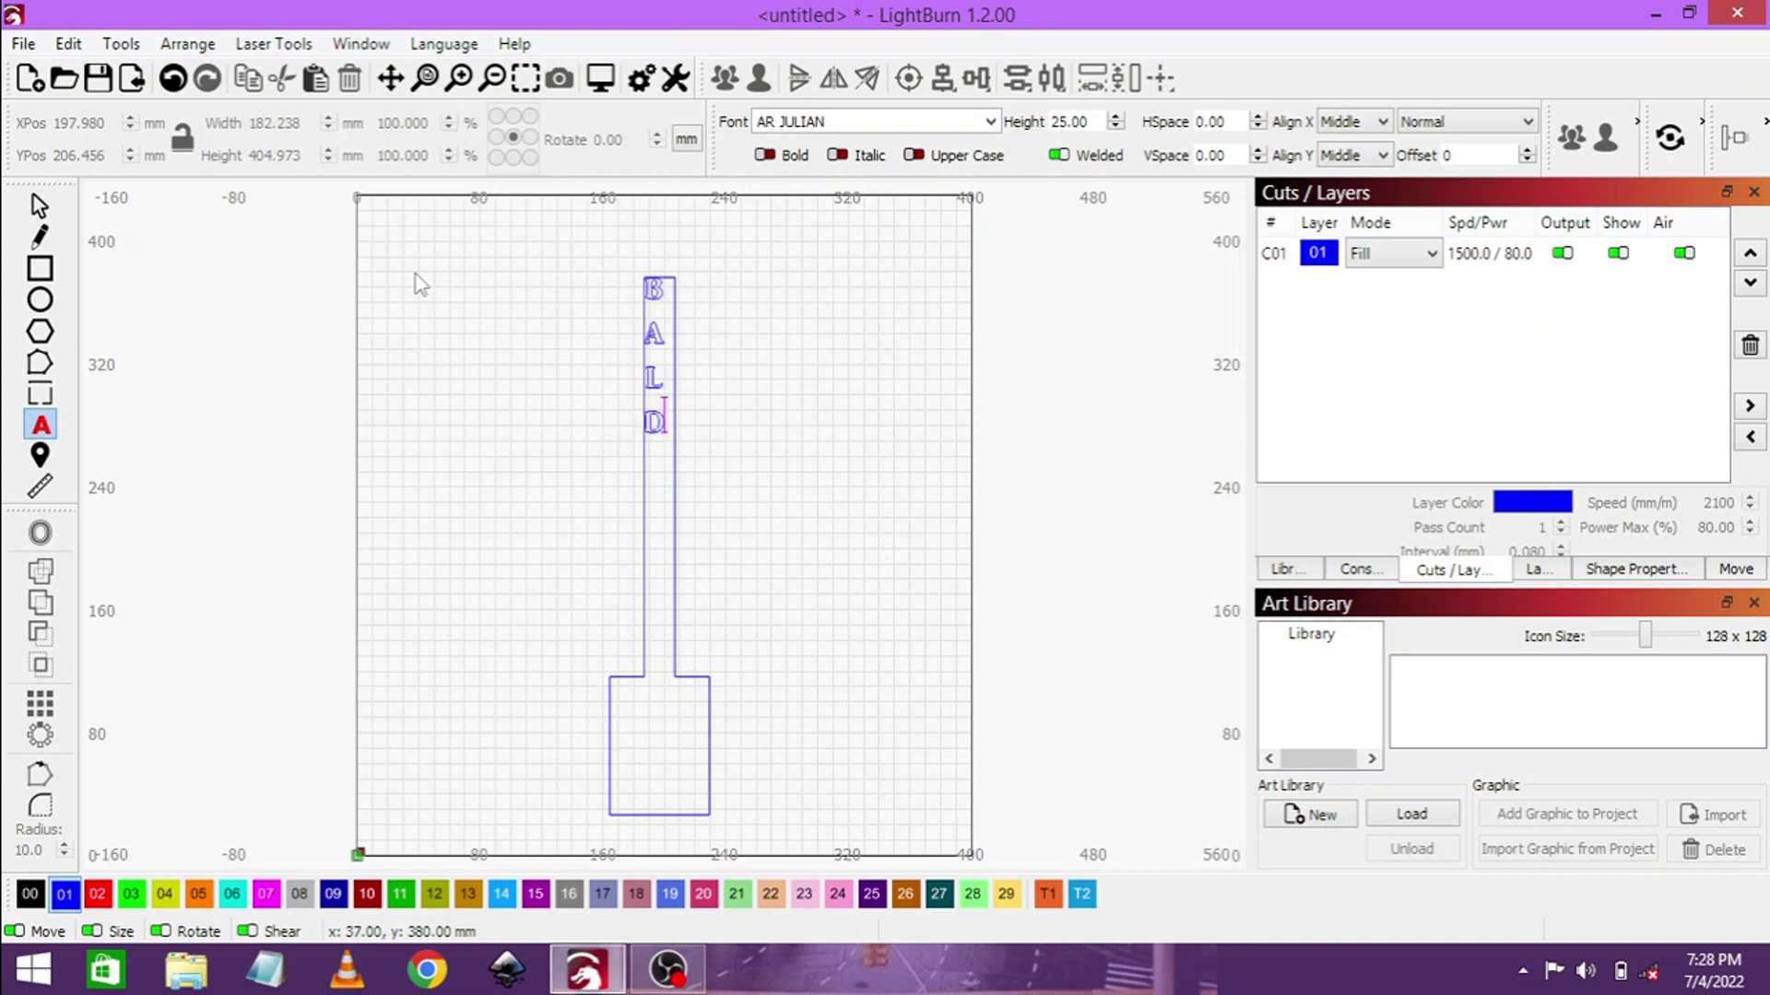
key(Return)
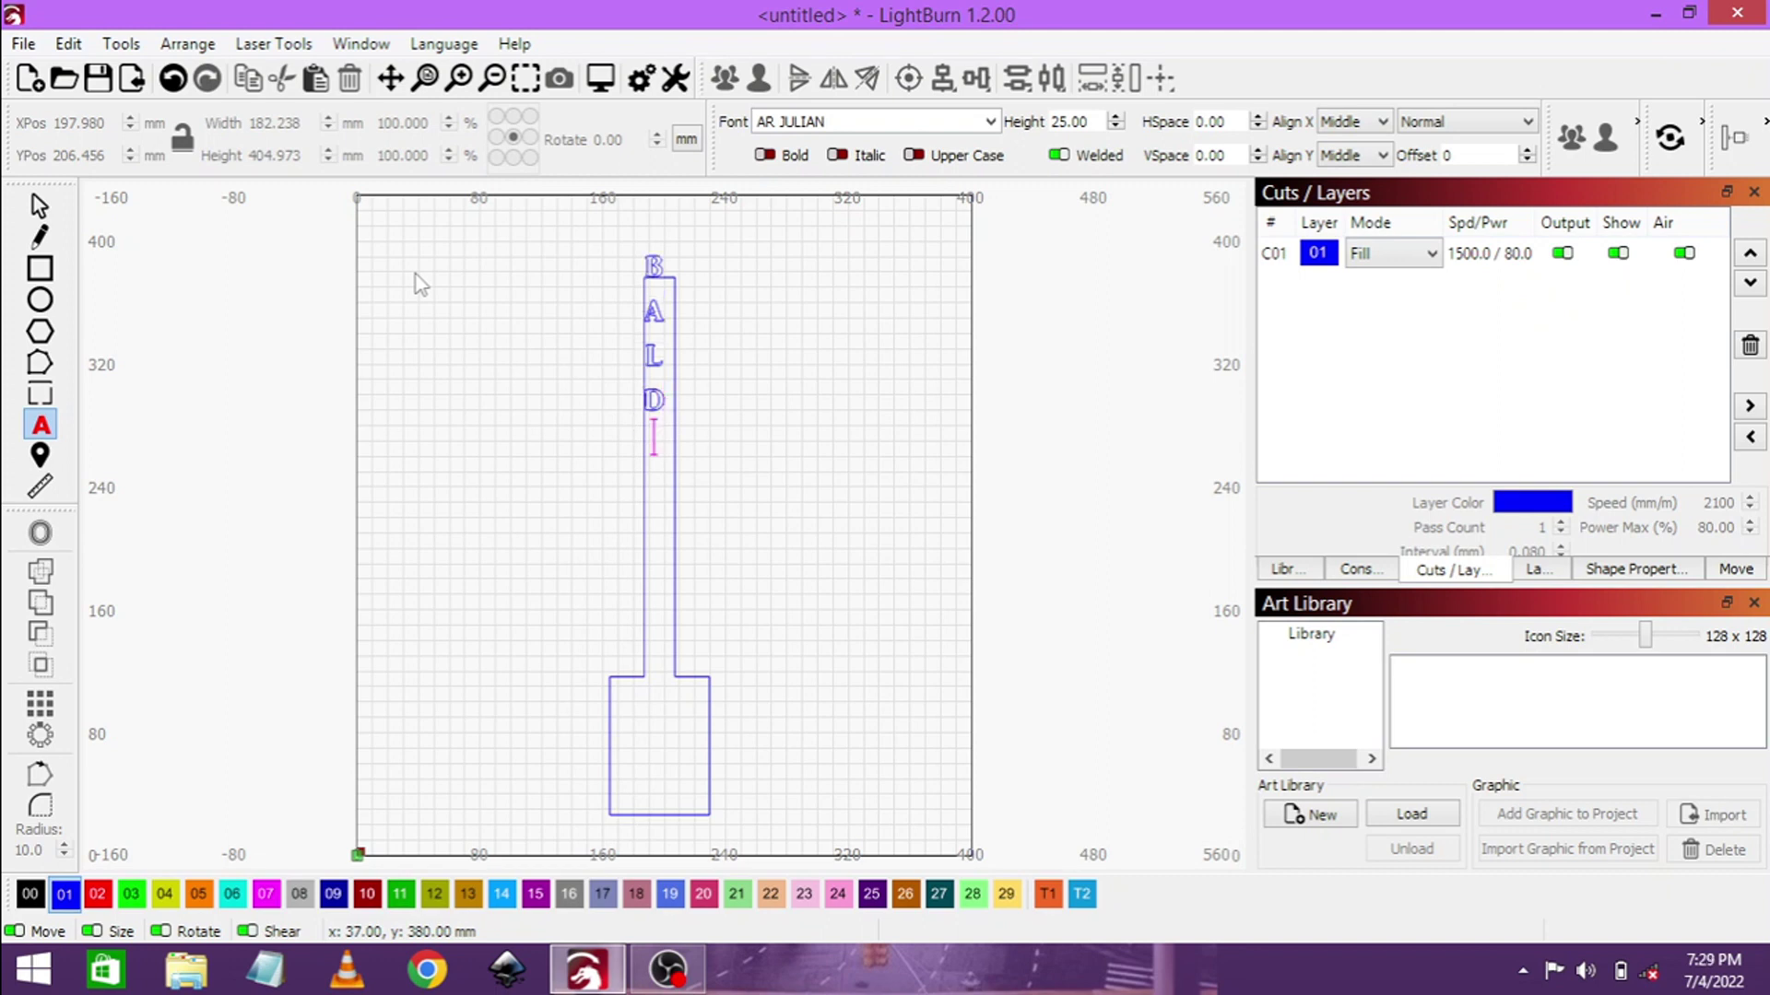
text(C)
key(Return)
text(N)
key(Return)
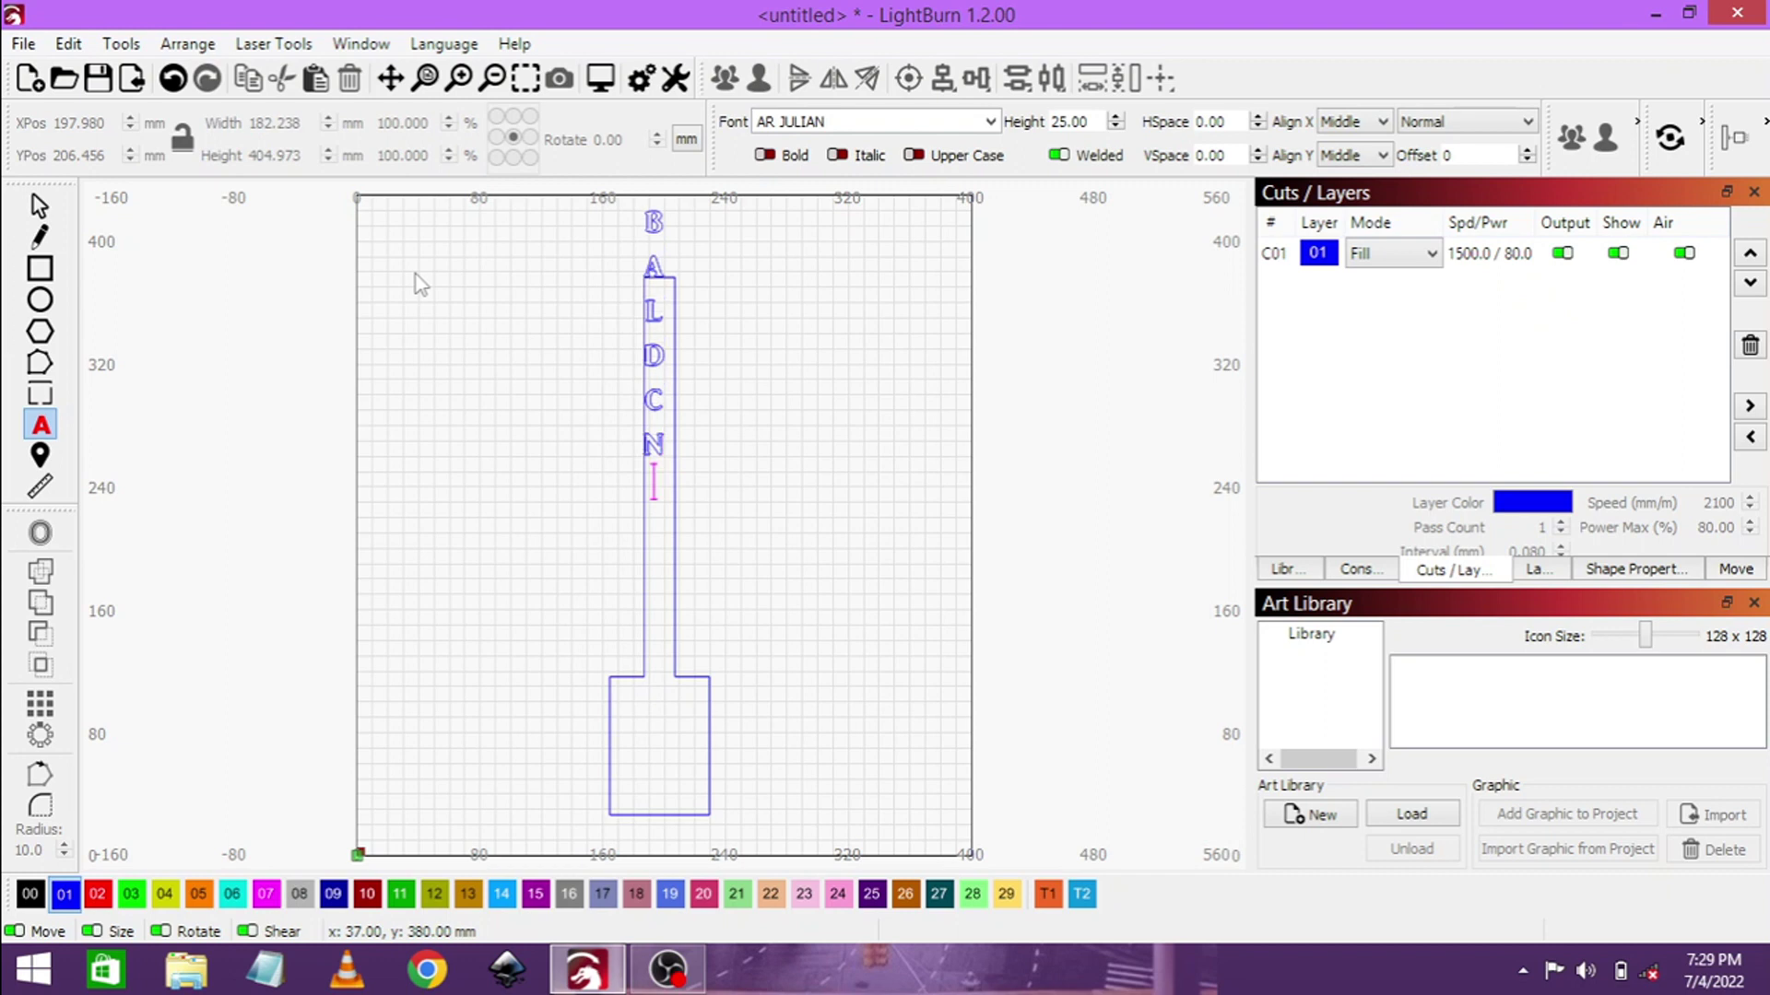
text(C)
key(Return)
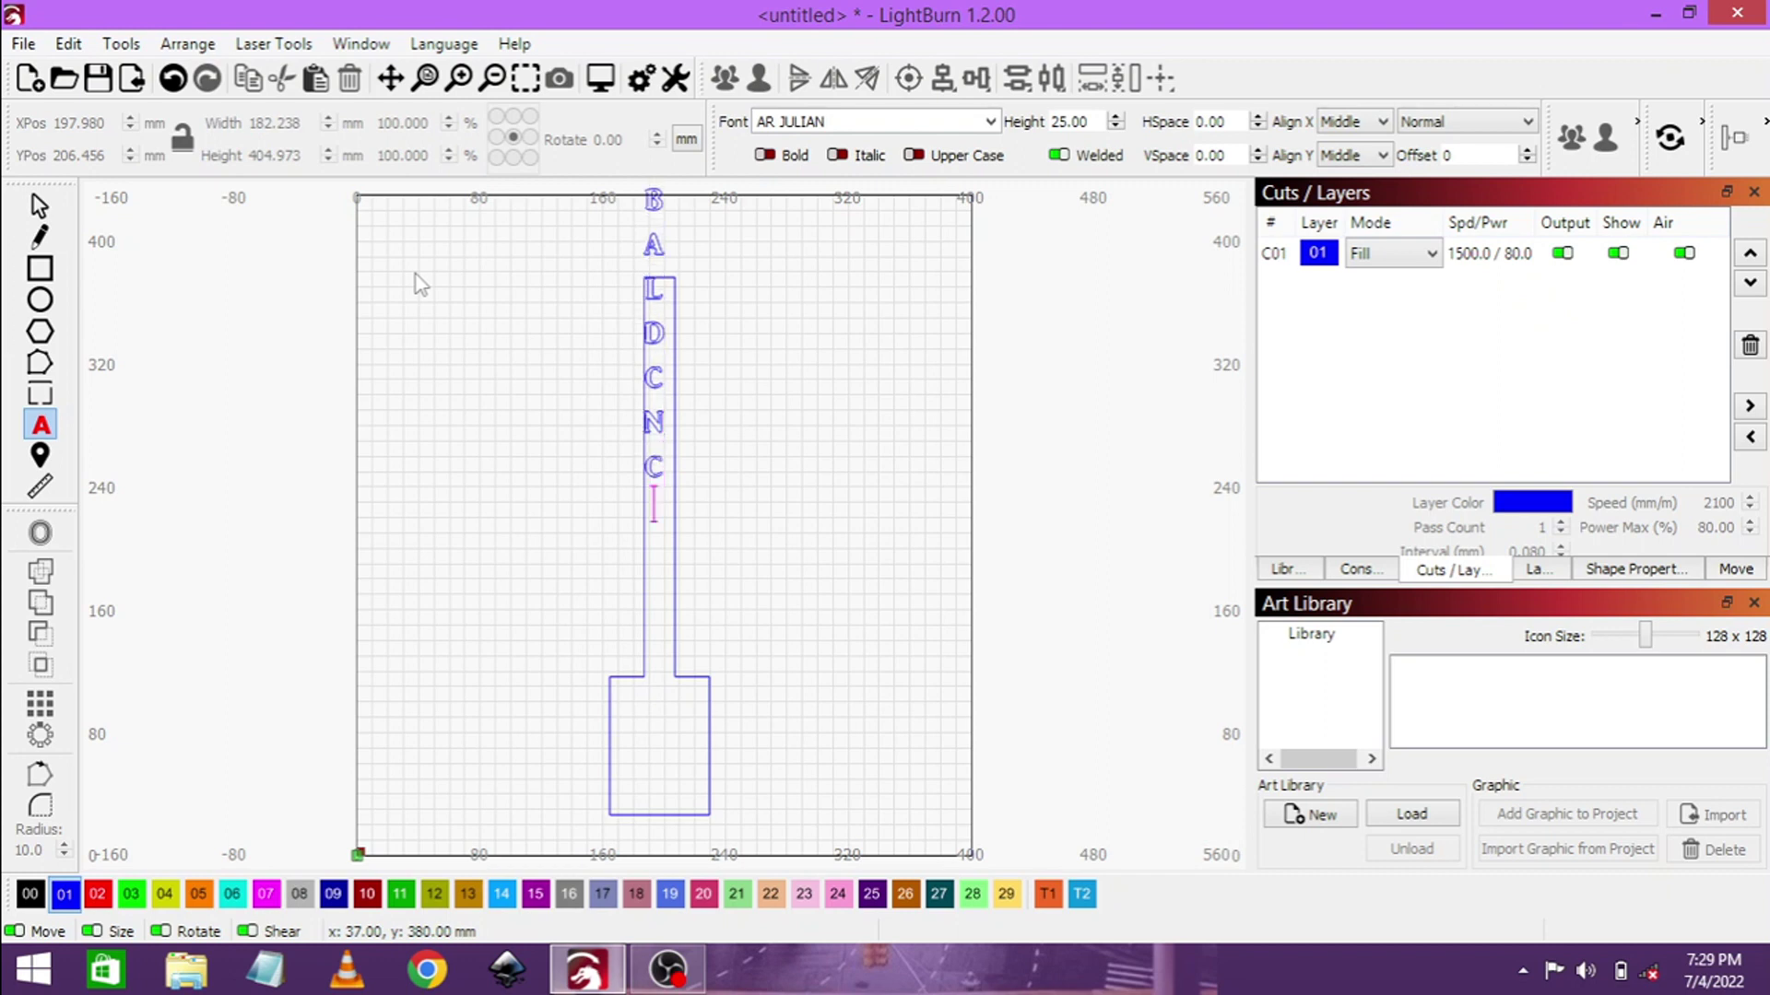
text(W)
key(Return)
text(O)
key(Return)
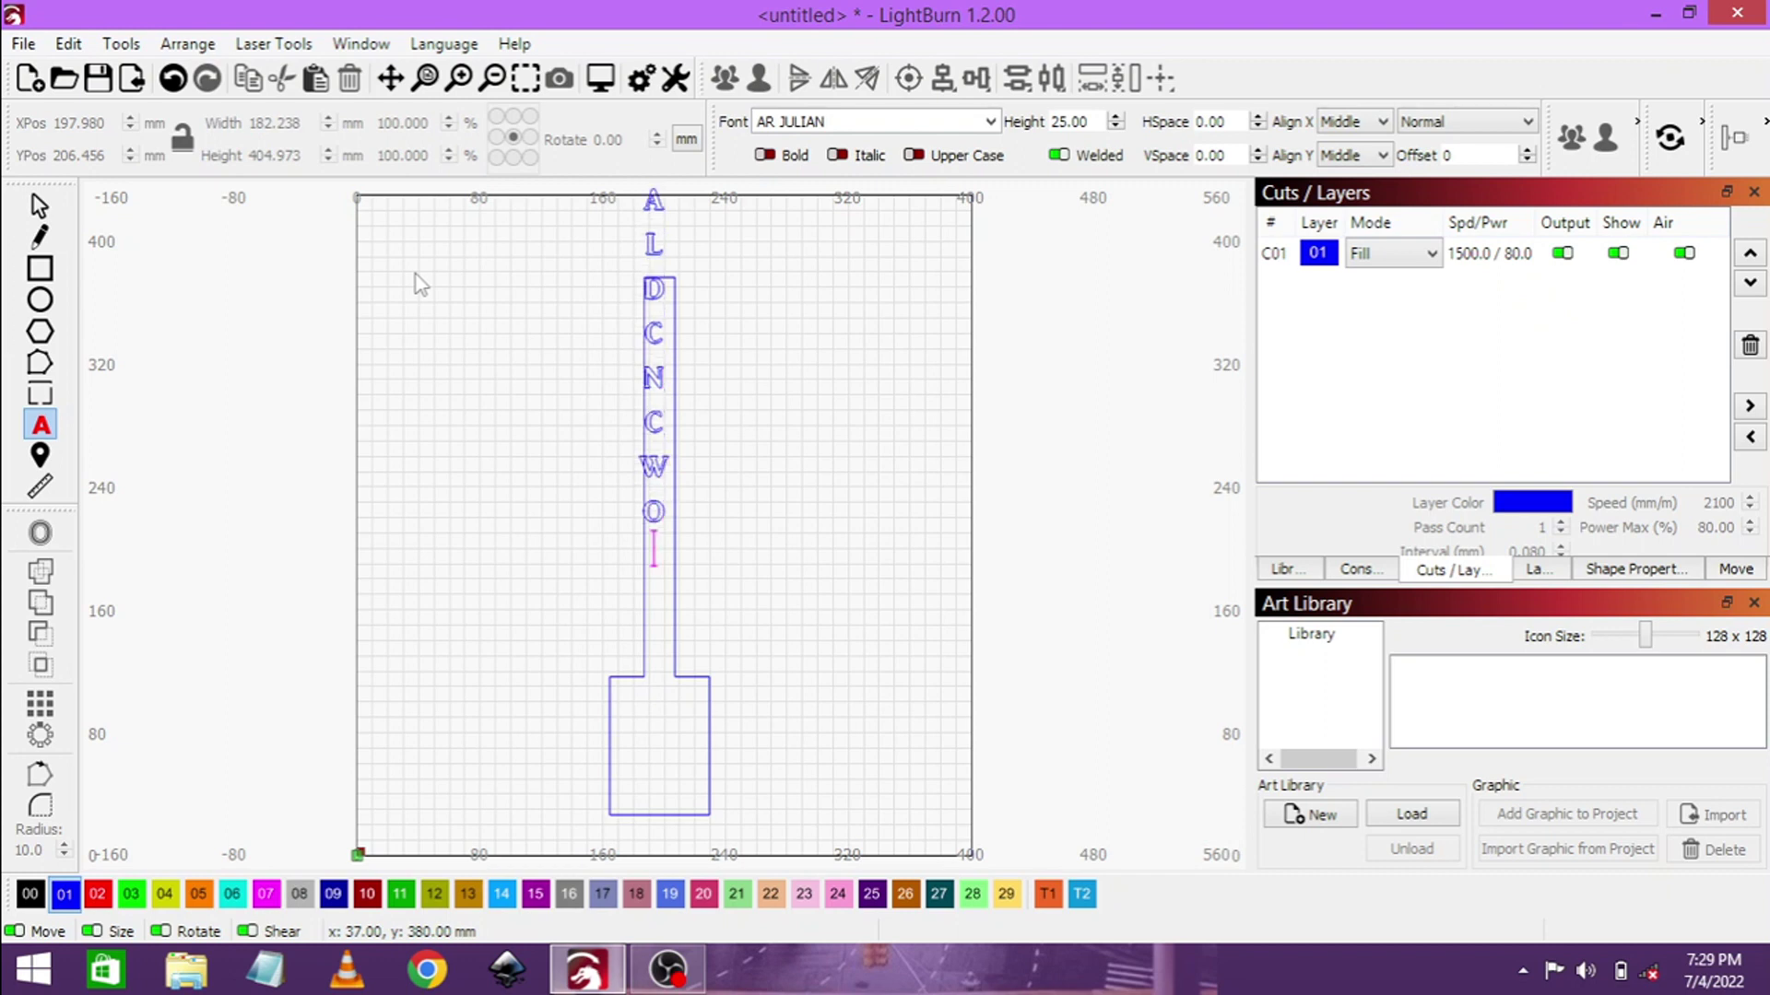
text(R)
key(Return)
text(K)
key(Return)
text(S)
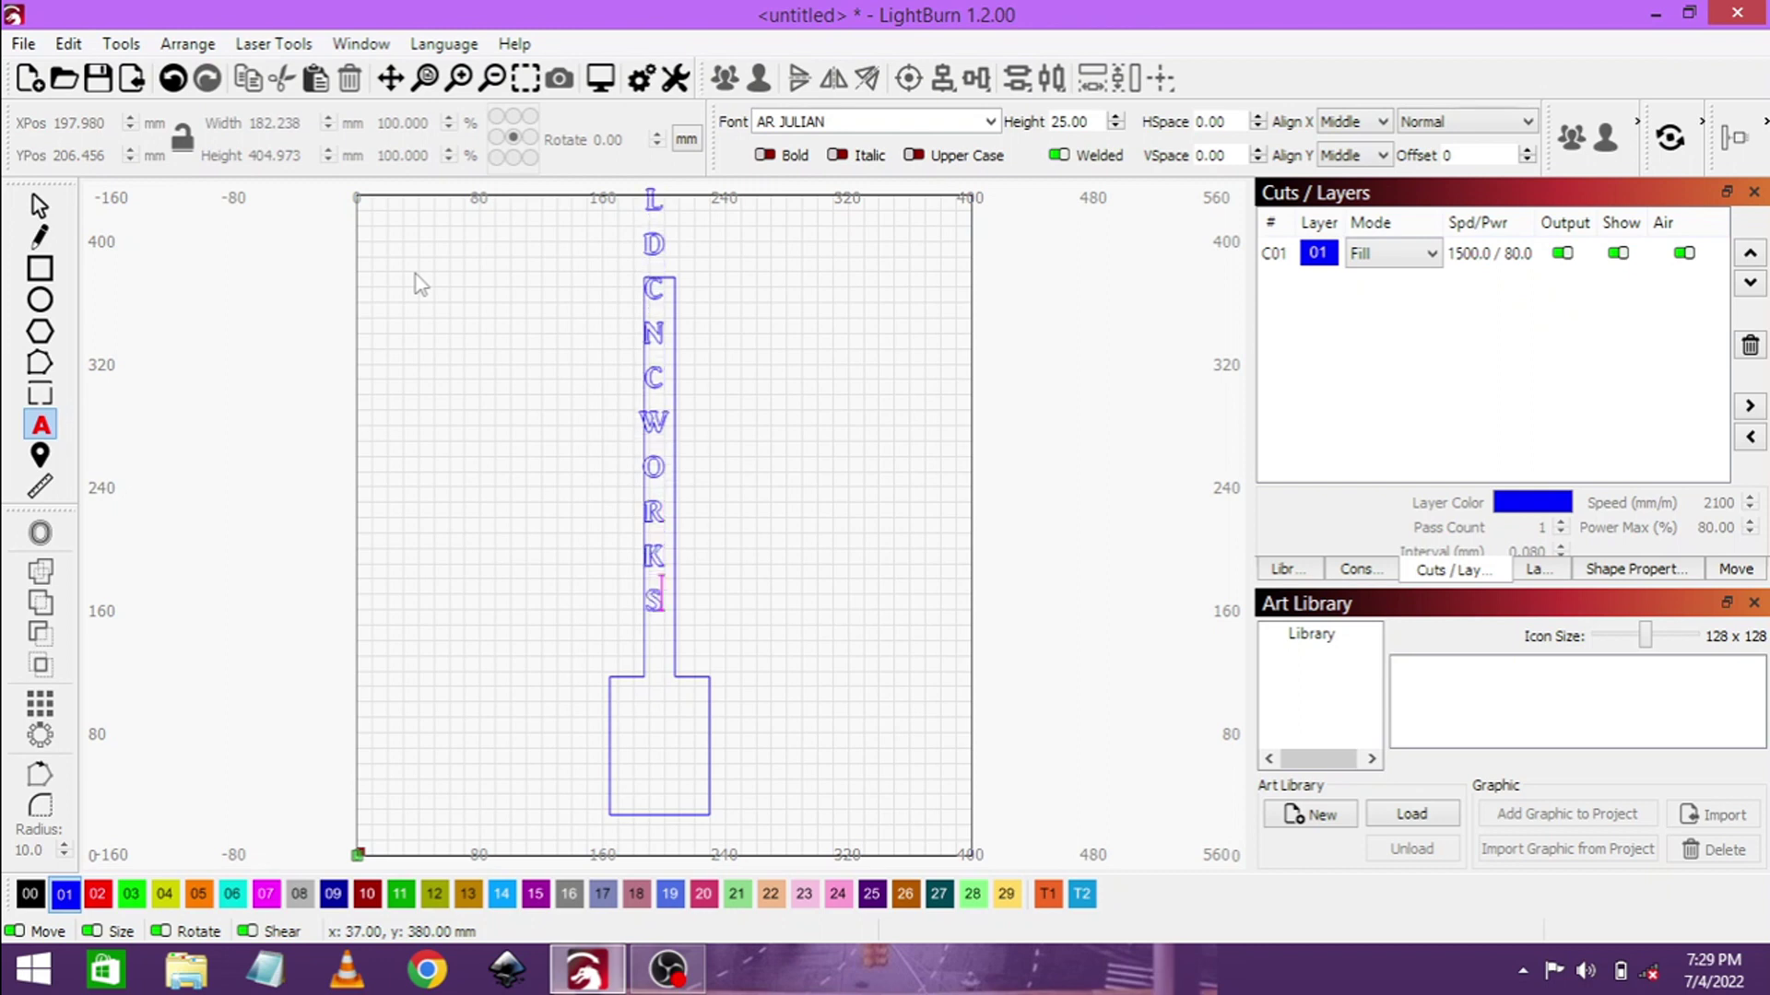
- Move the vertical BALDCNCWORKS text down to fill the spoon handle
click(42, 205)
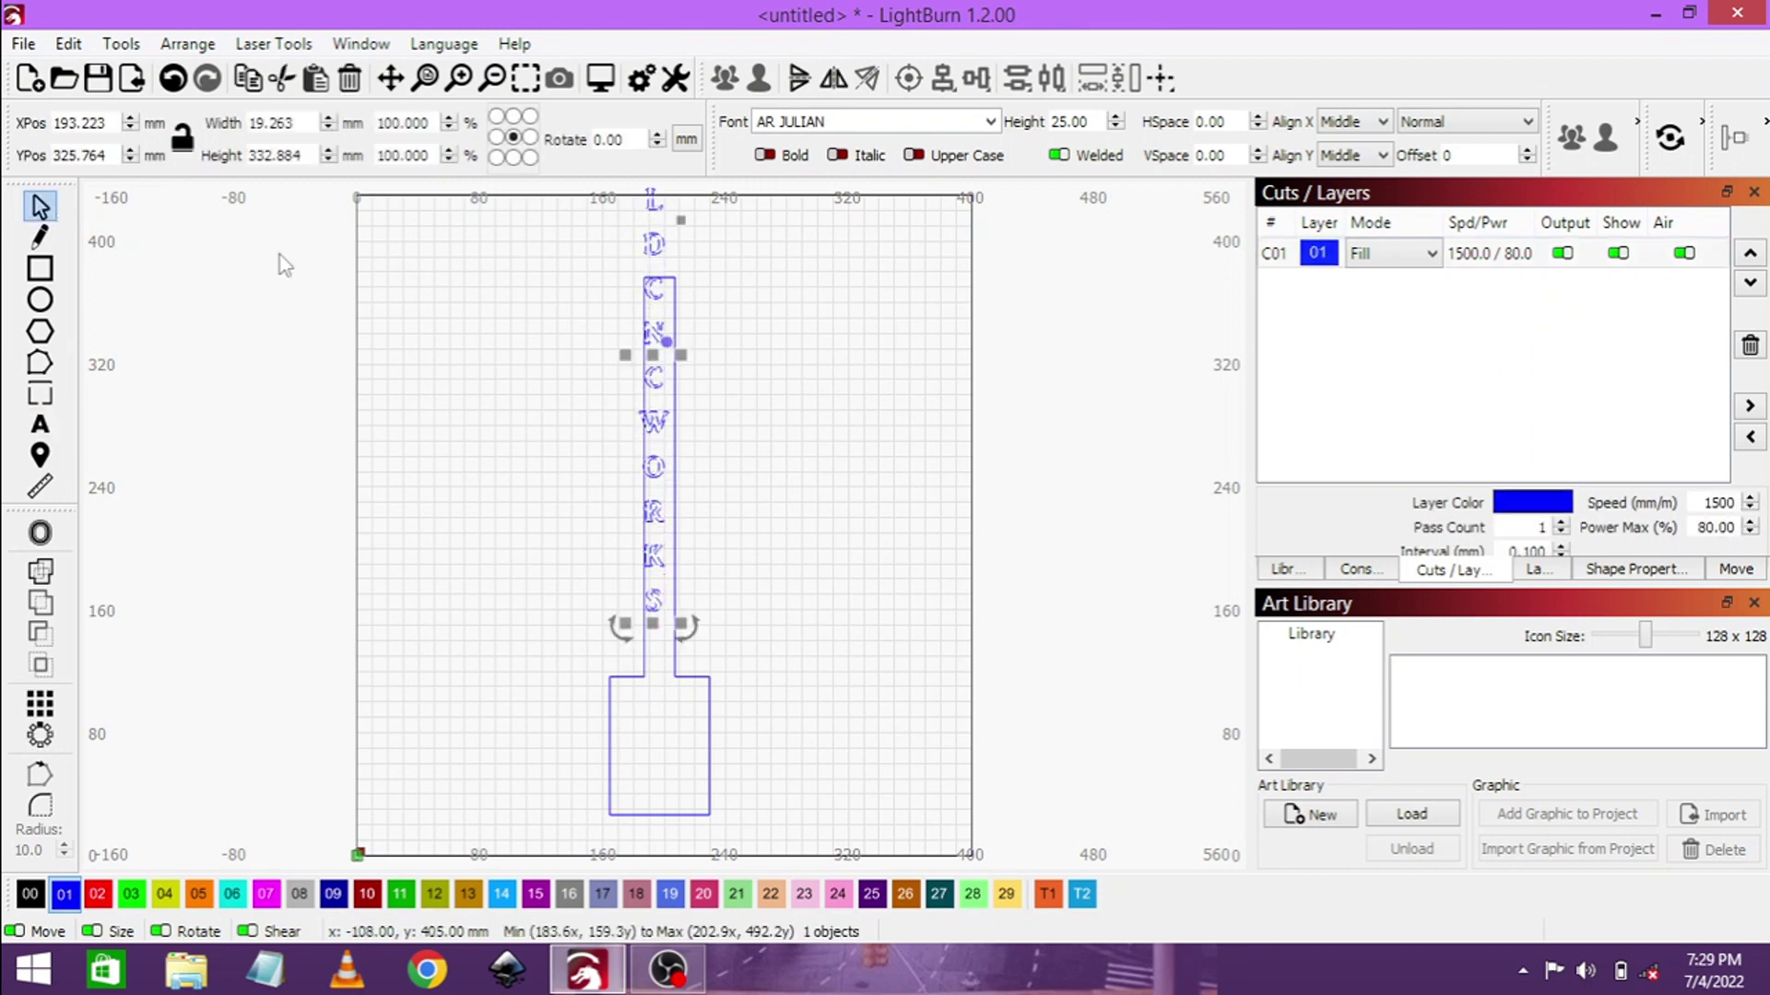
drag(656, 356, 661, 471)
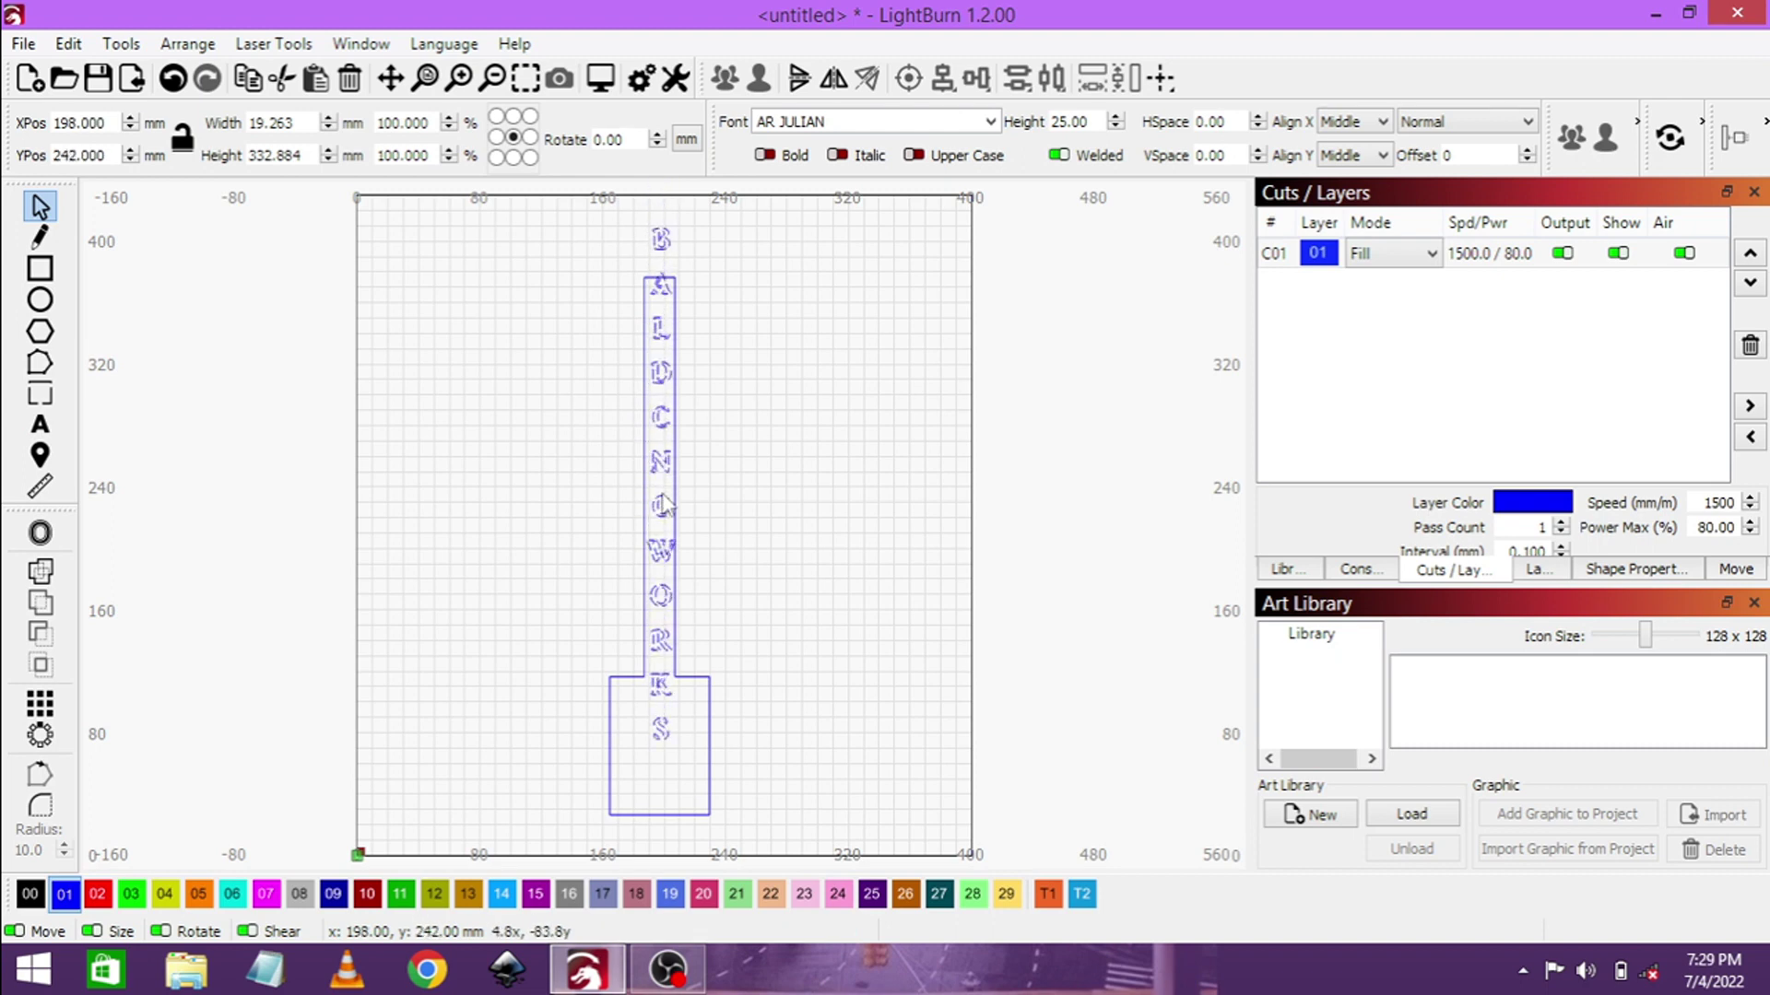
drag(662, 471, 662, 532)
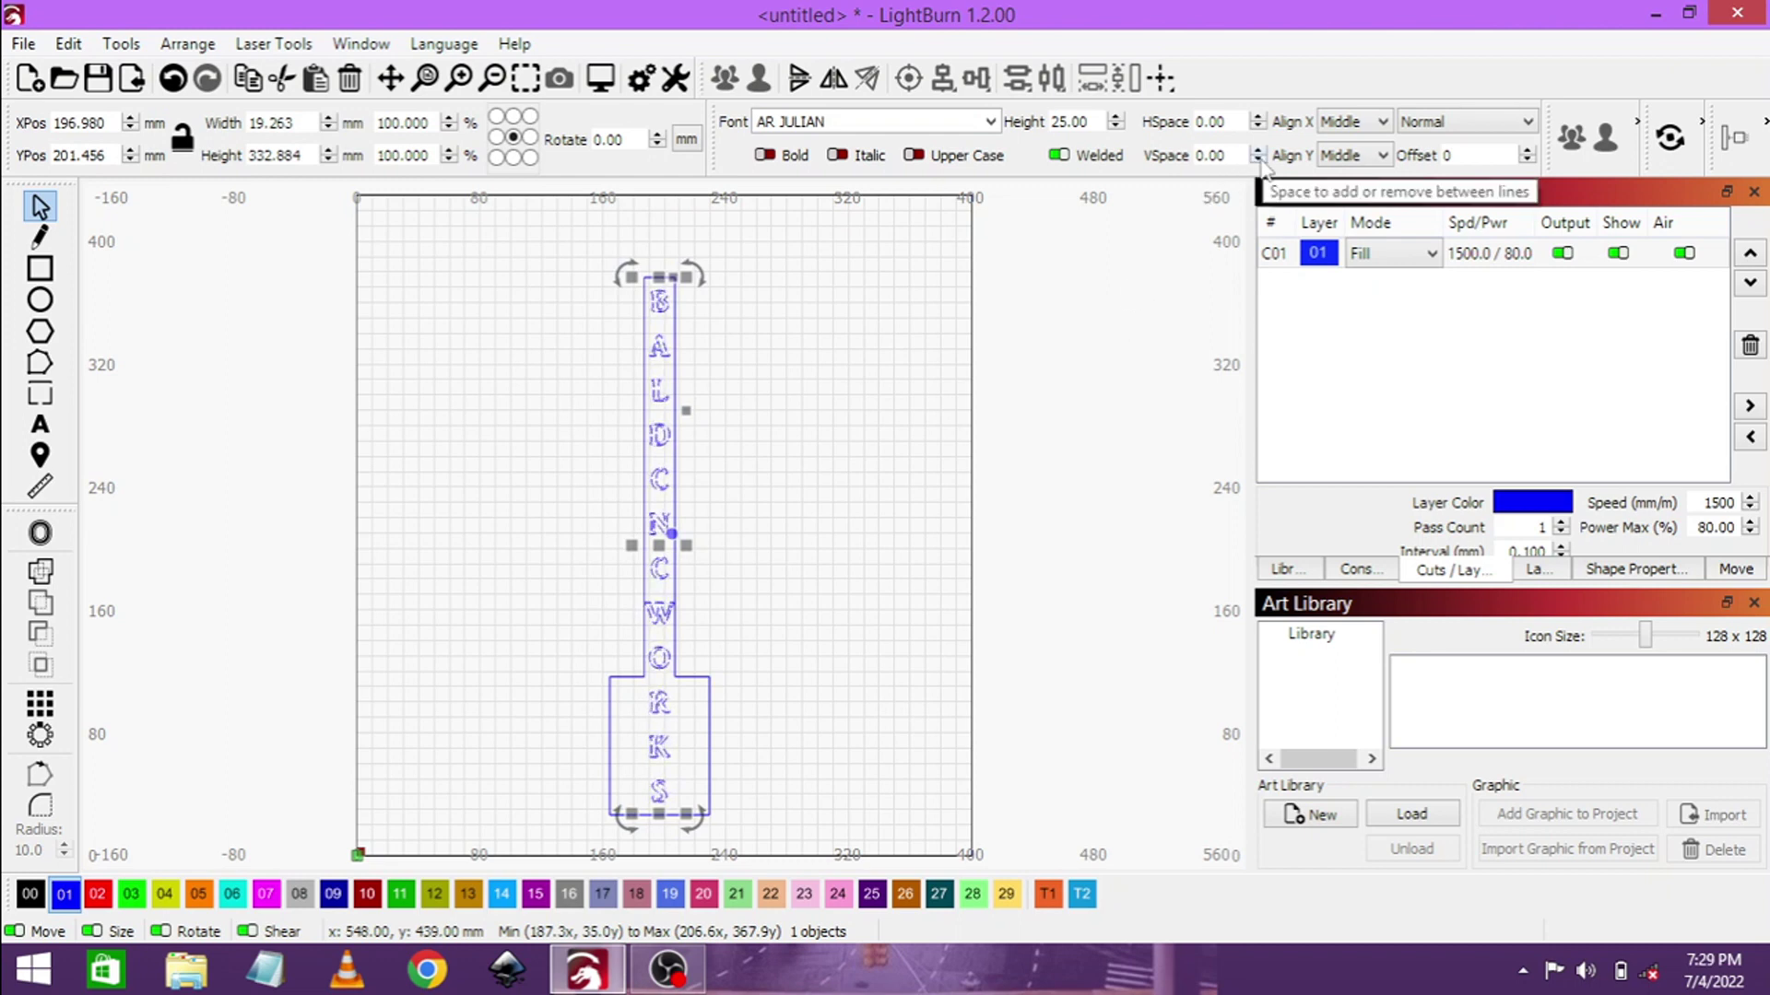
- Tighten the stacked letters' line spacing so the text is about 19 × 213 mm
click(1257, 161)
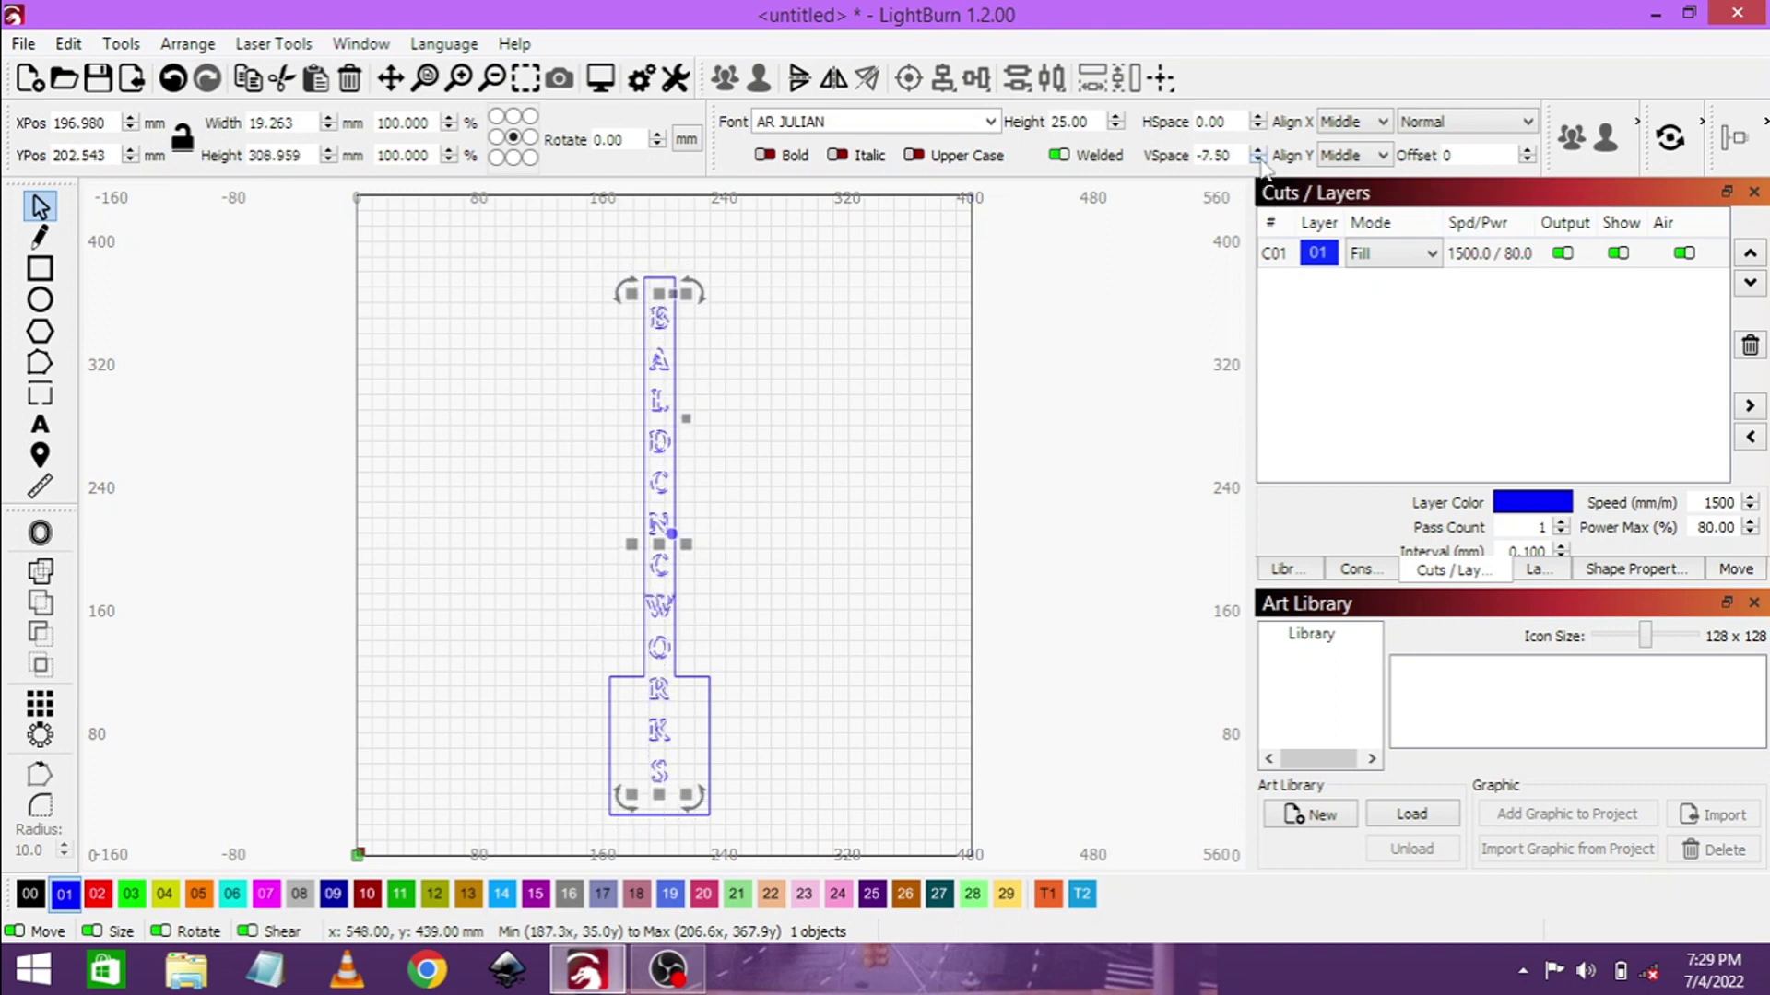
click(1255, 160)
click(1255, 161)
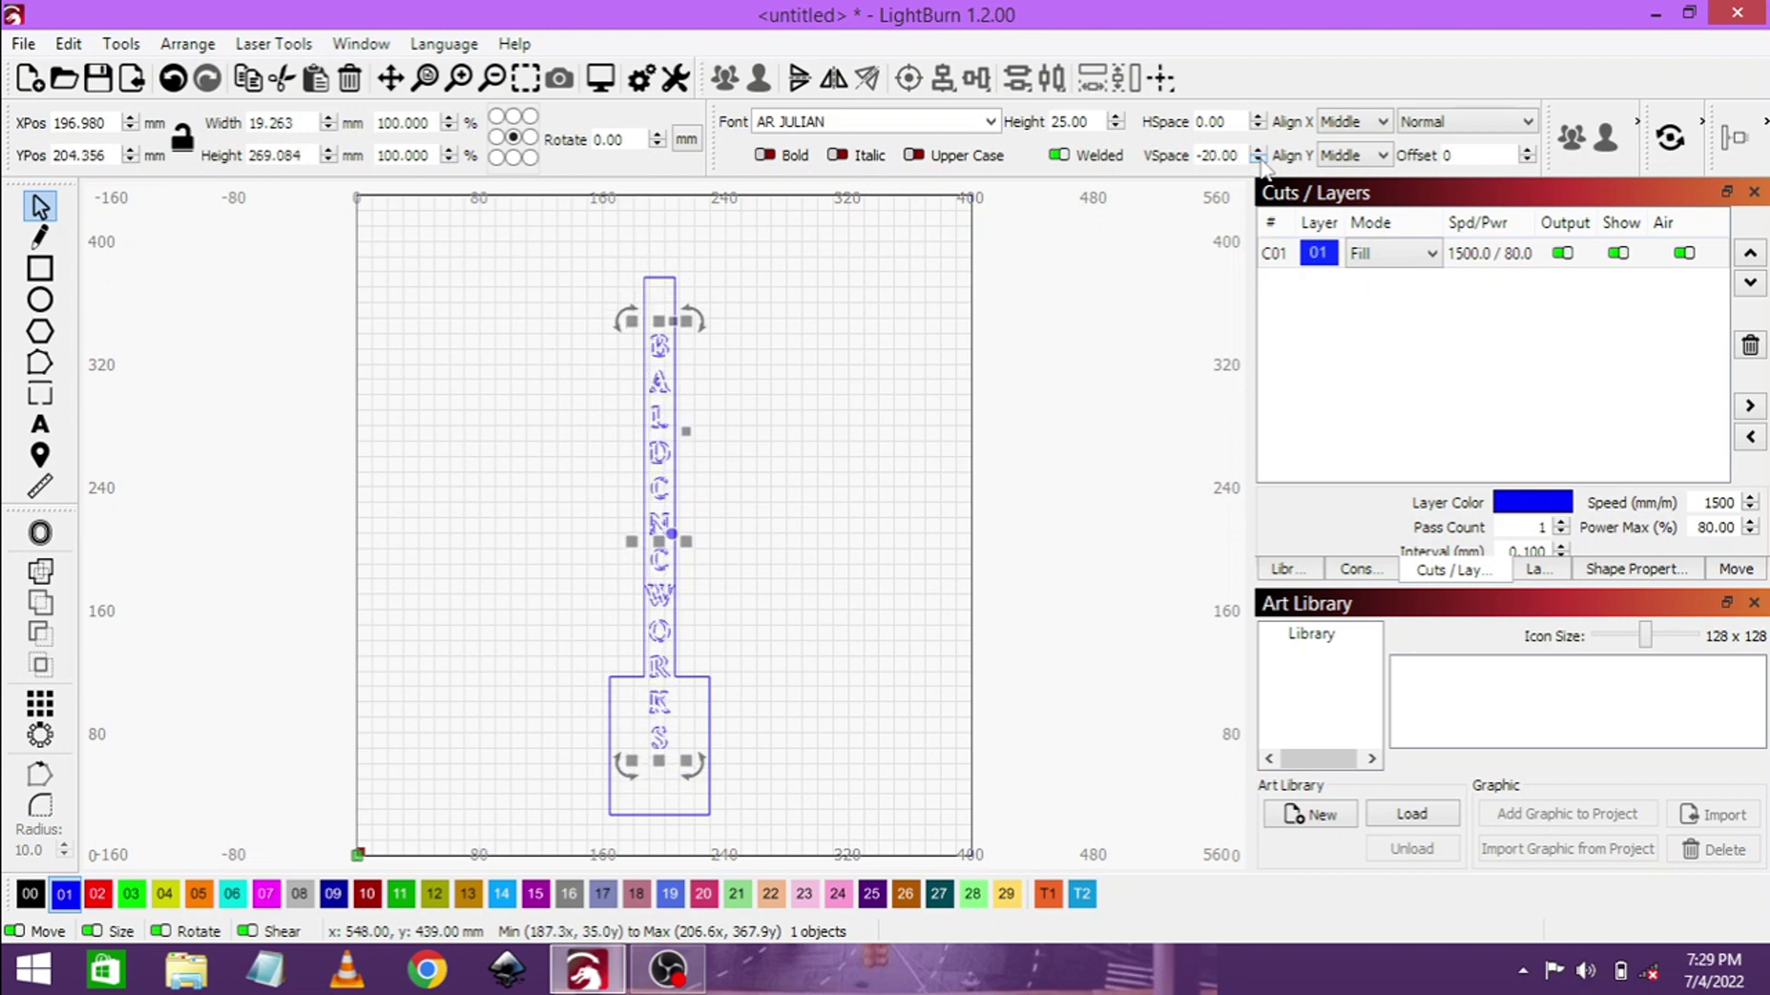
click(1256, 161)
click(1256, 160)
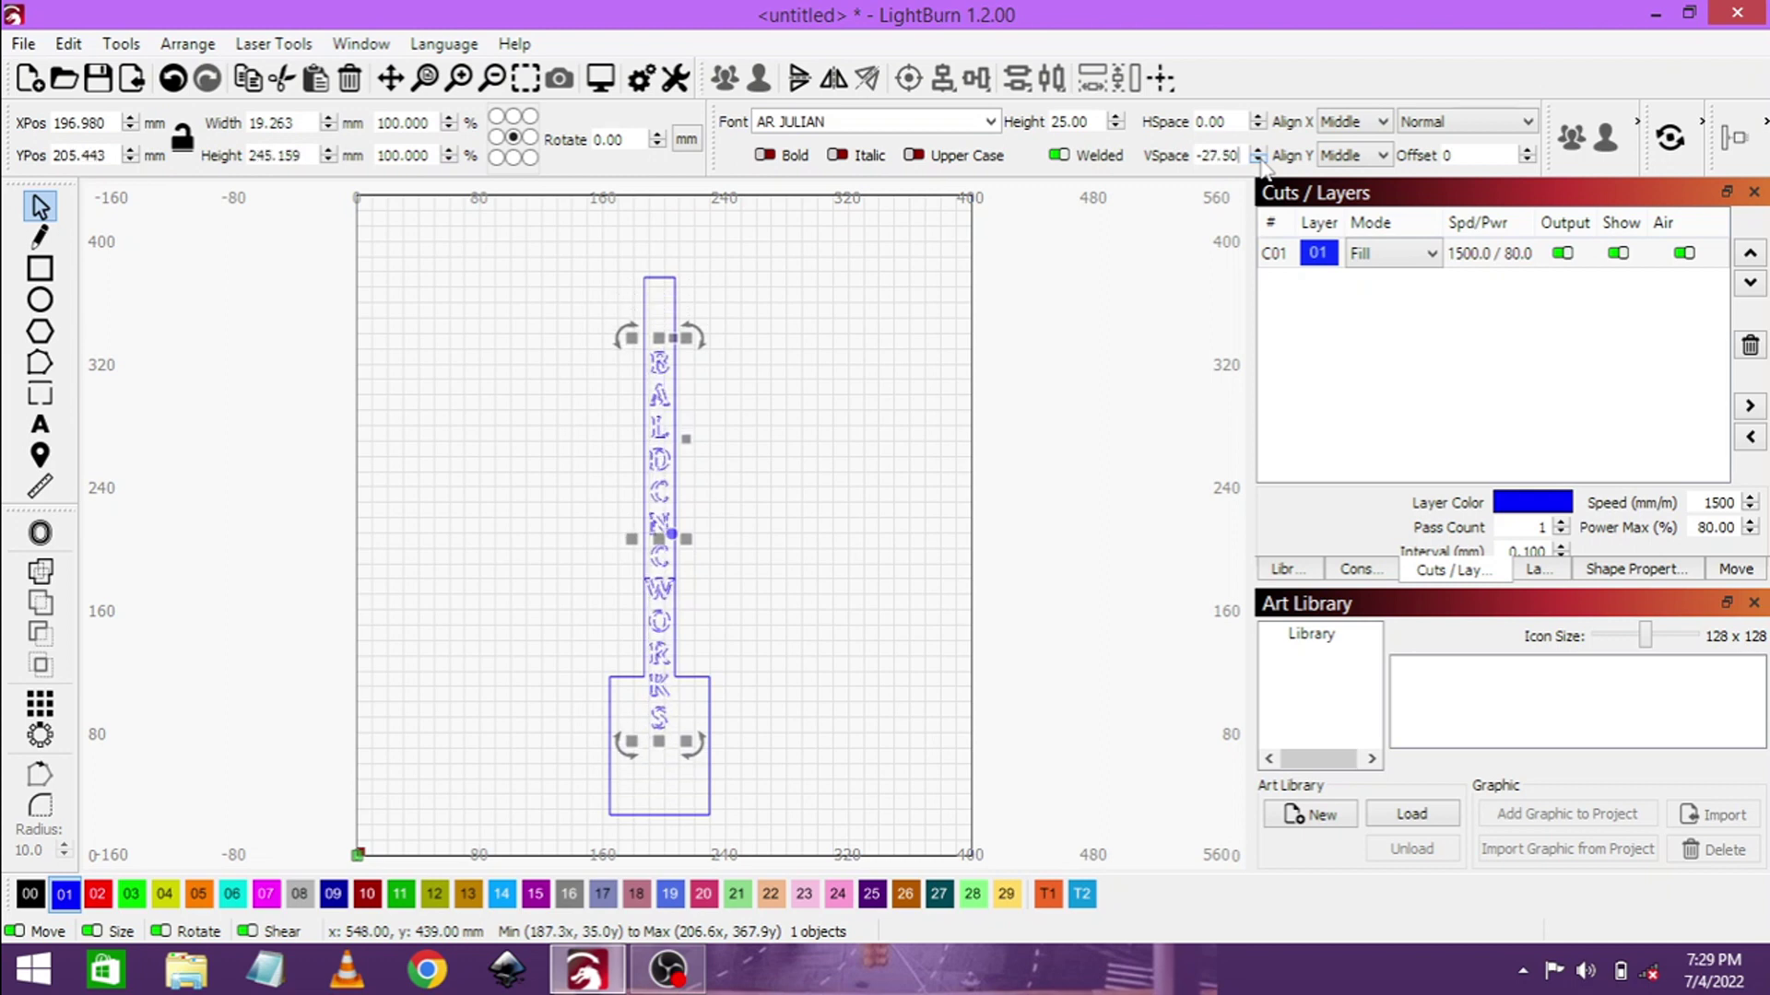
double_click(663, 519)
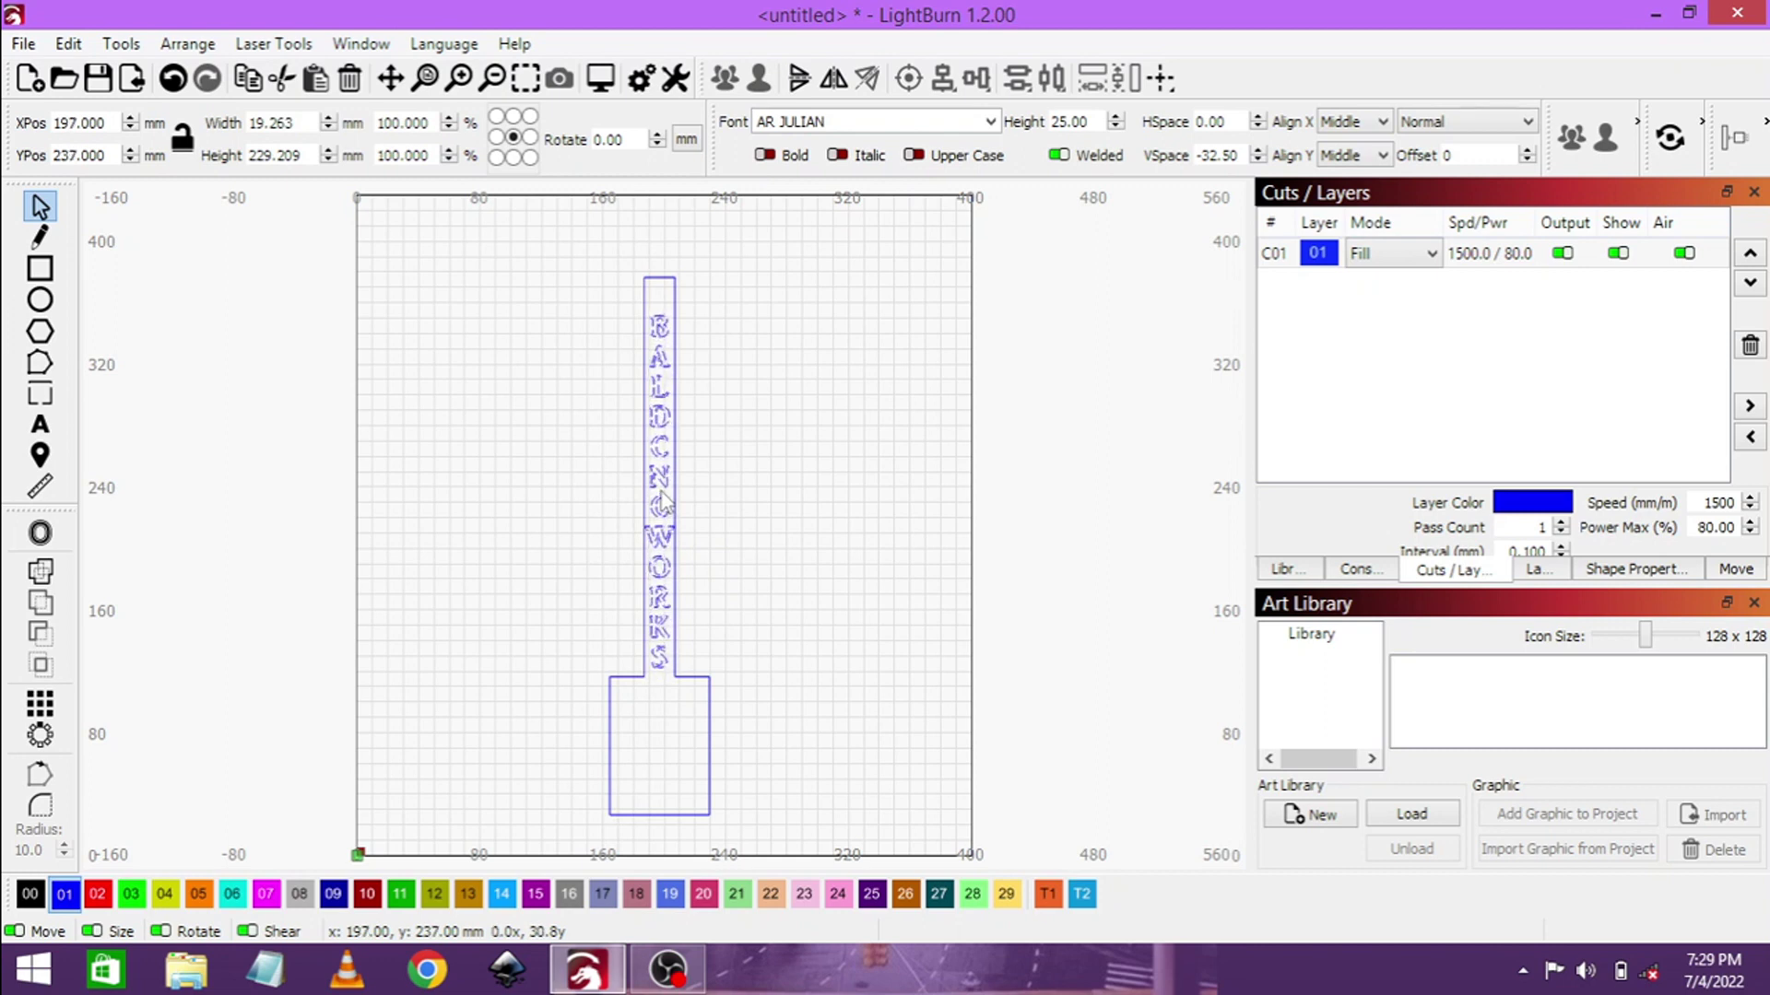
key(Escape)
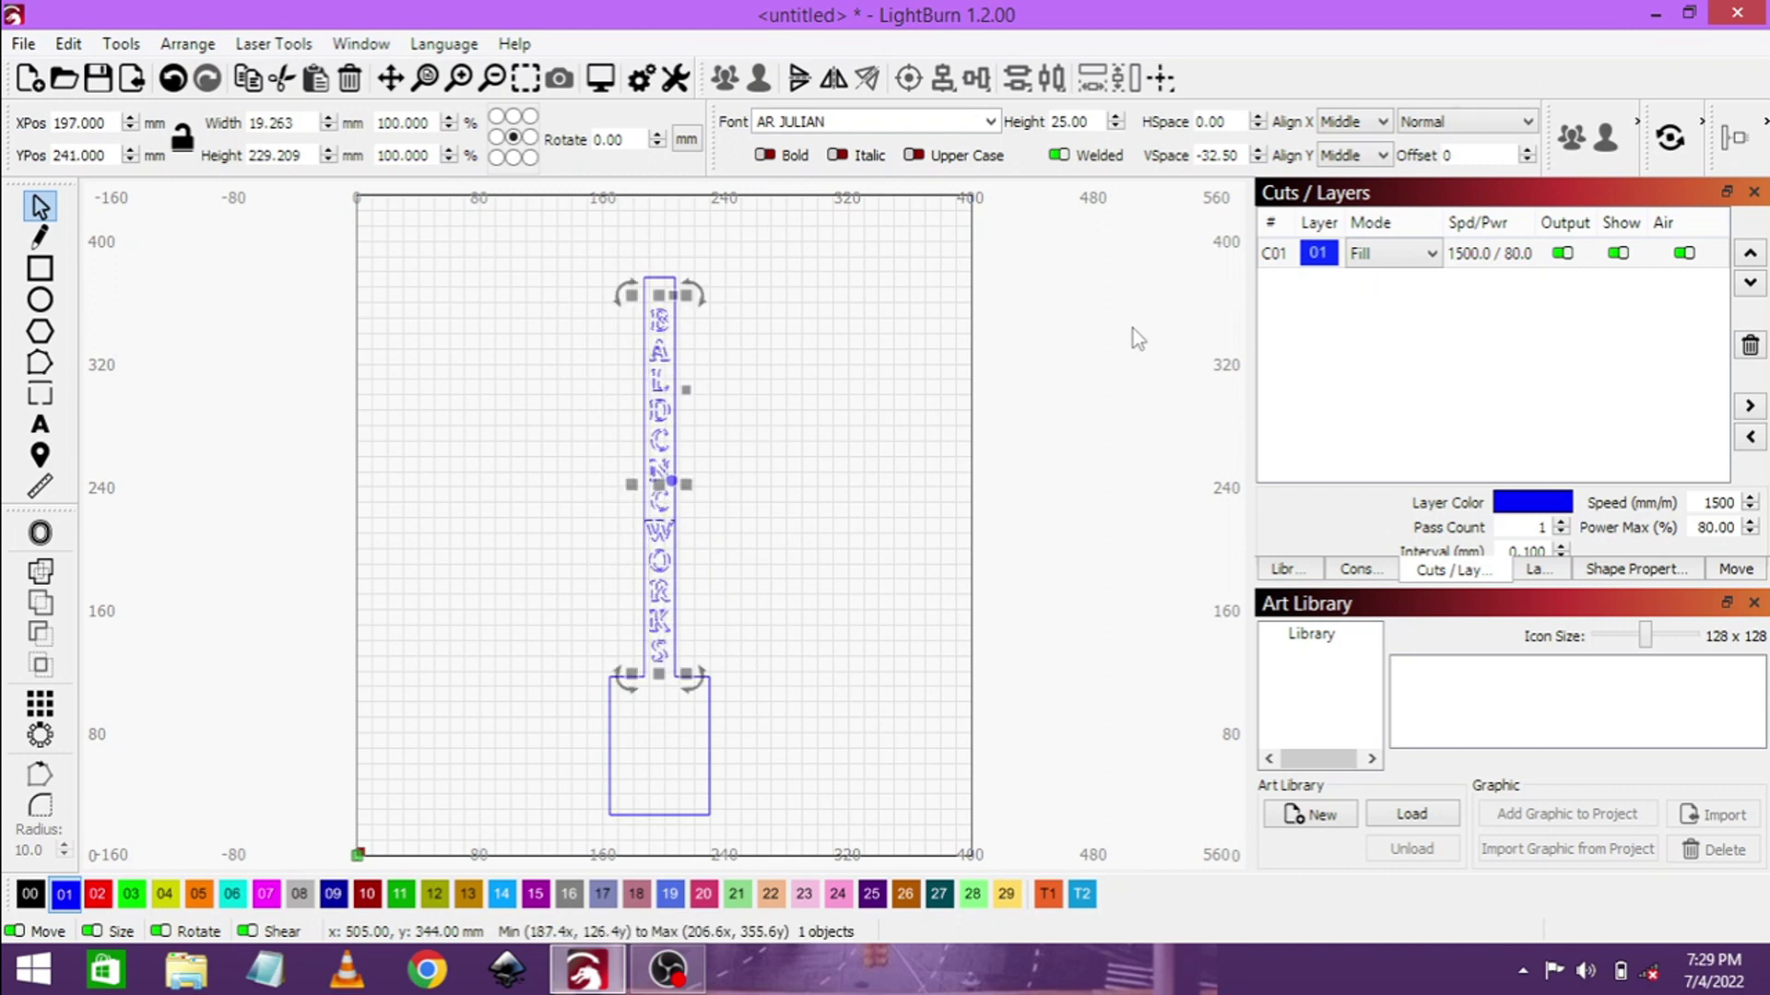
click(1256, 161)
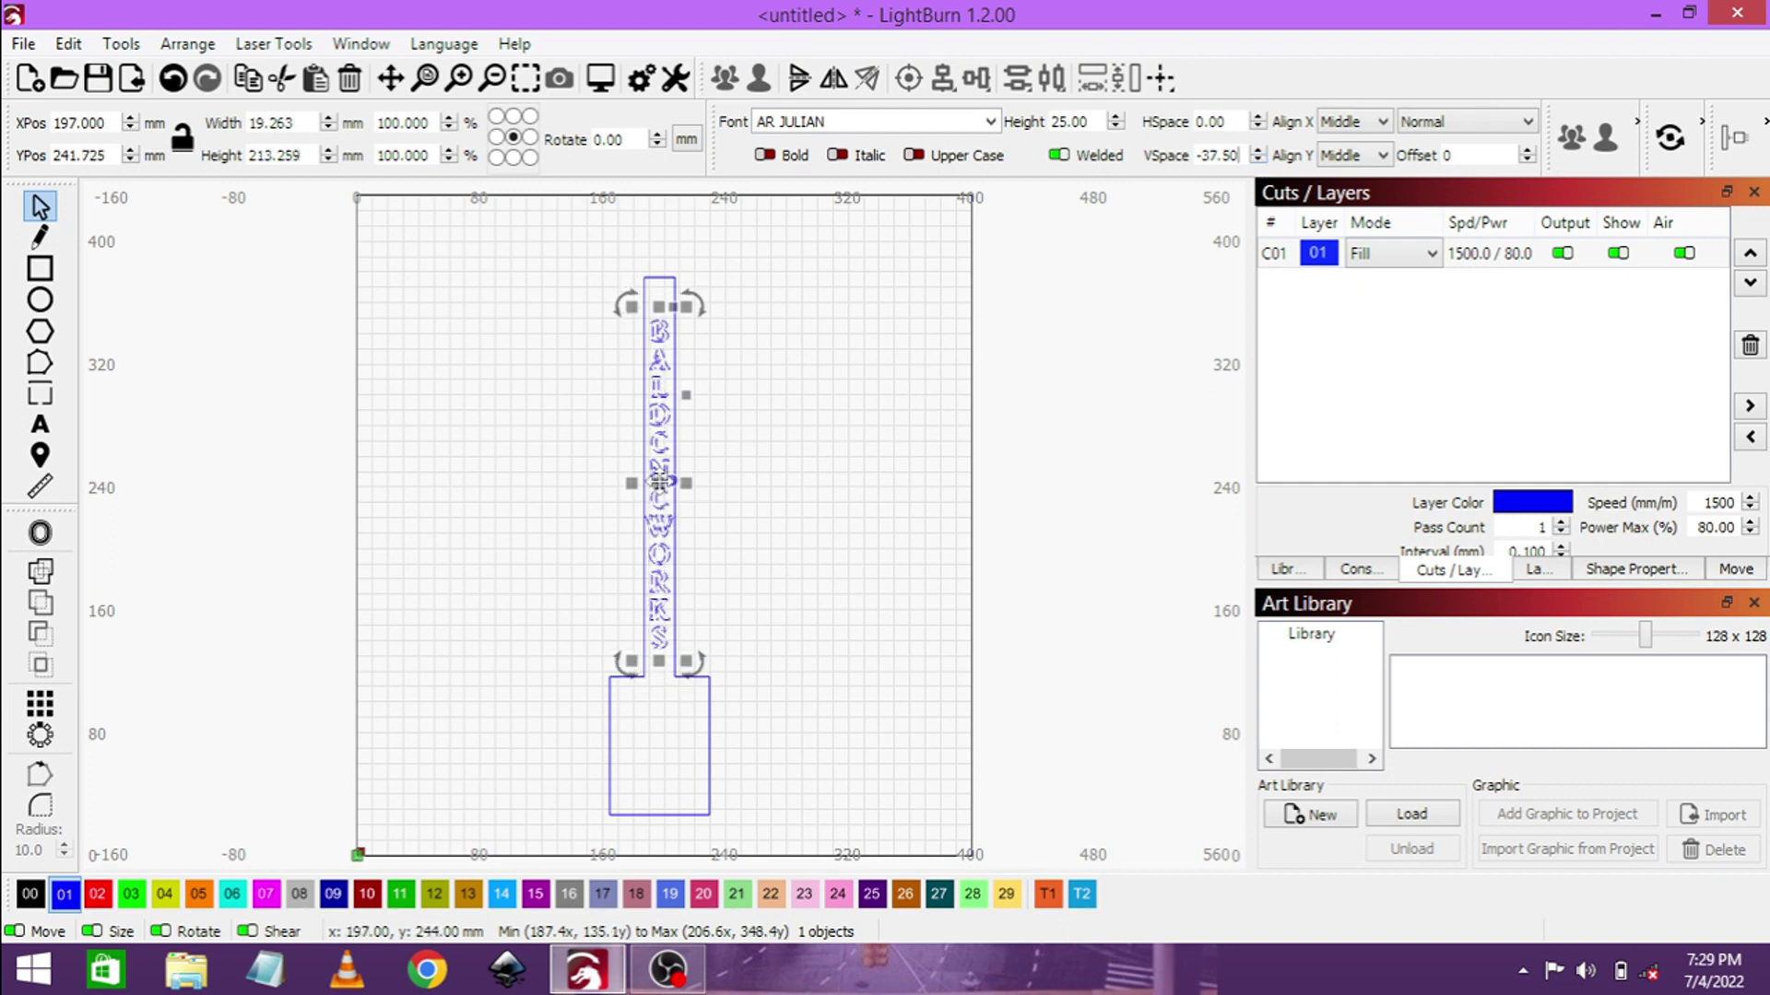
- Nudge the handle text slightly up, then down, and deselect it
drag(671, 479, 663, 488)
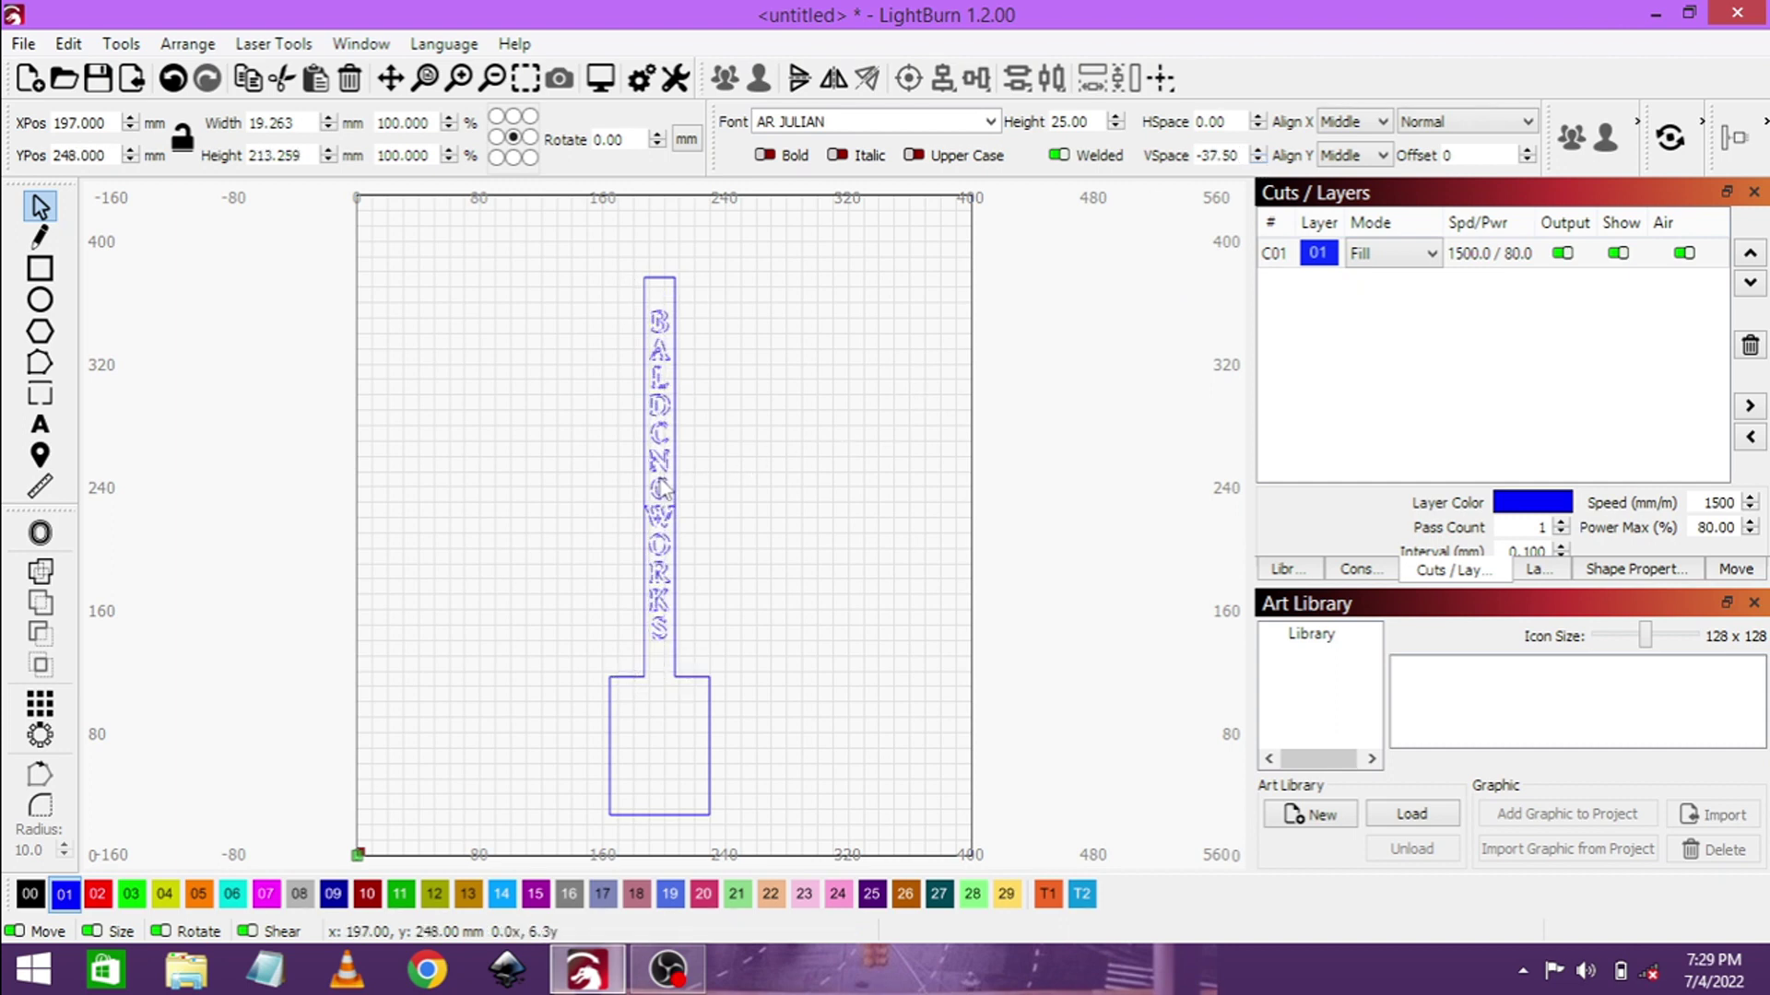
drag(663, 489, 663, 494)
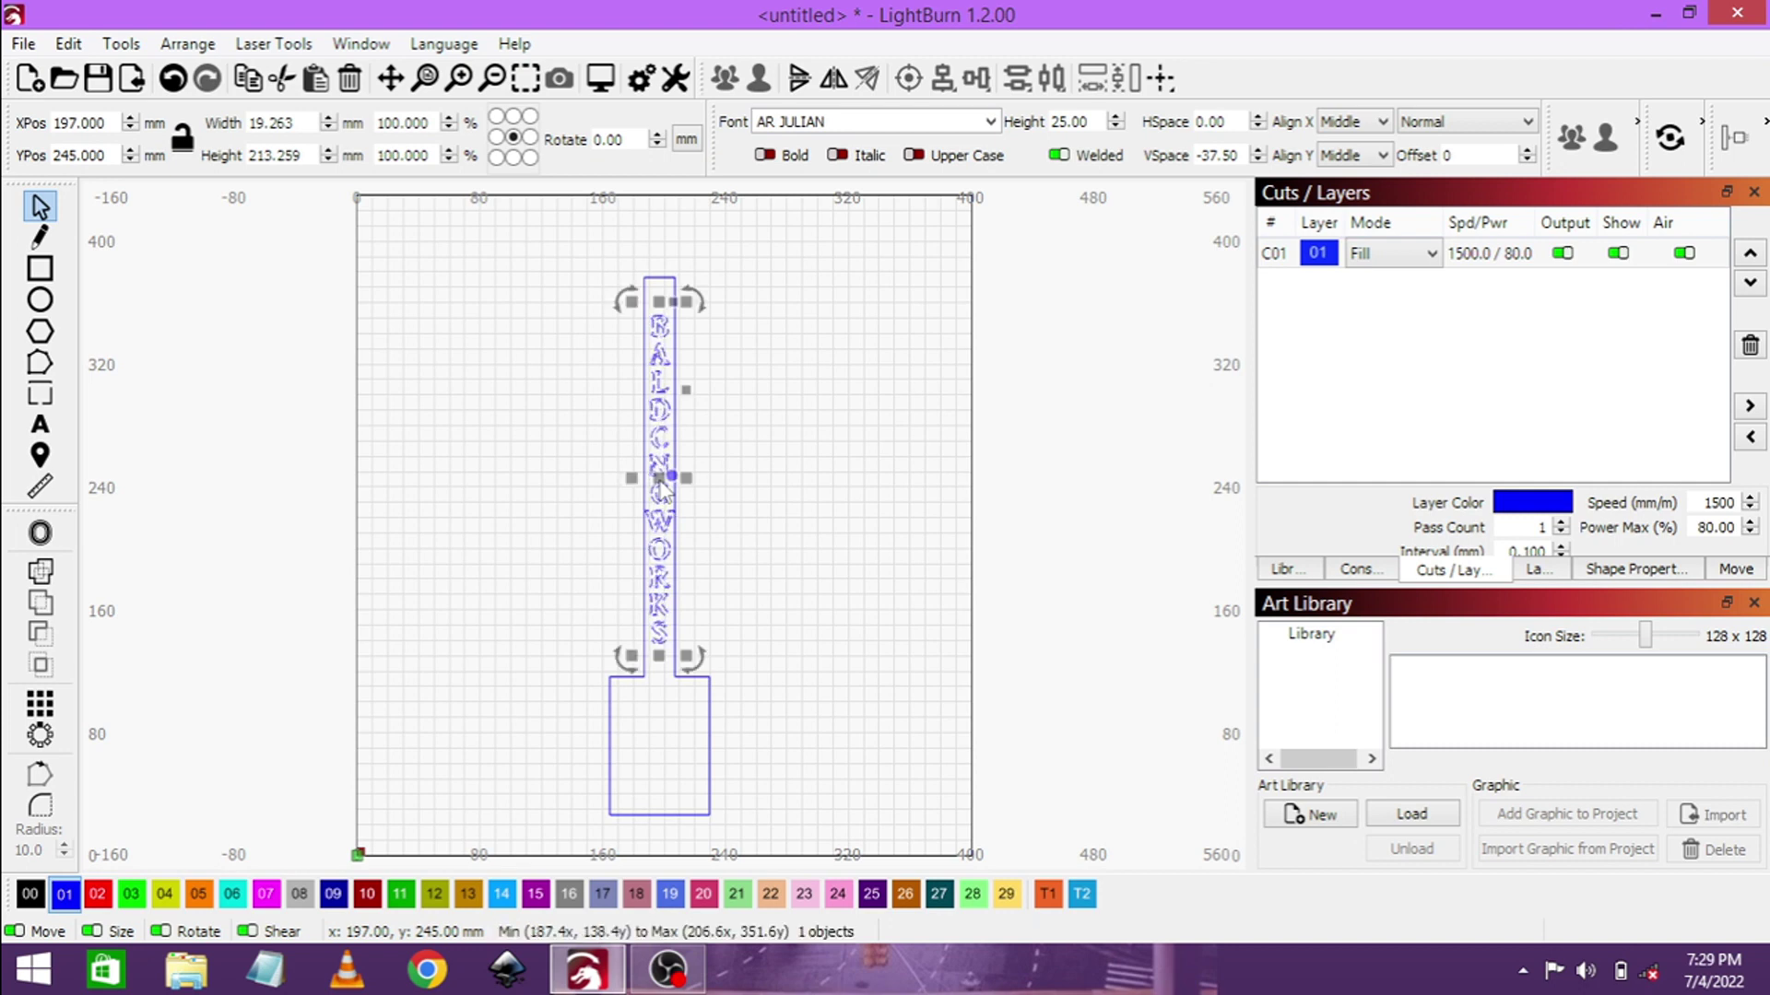
click(731, 500)
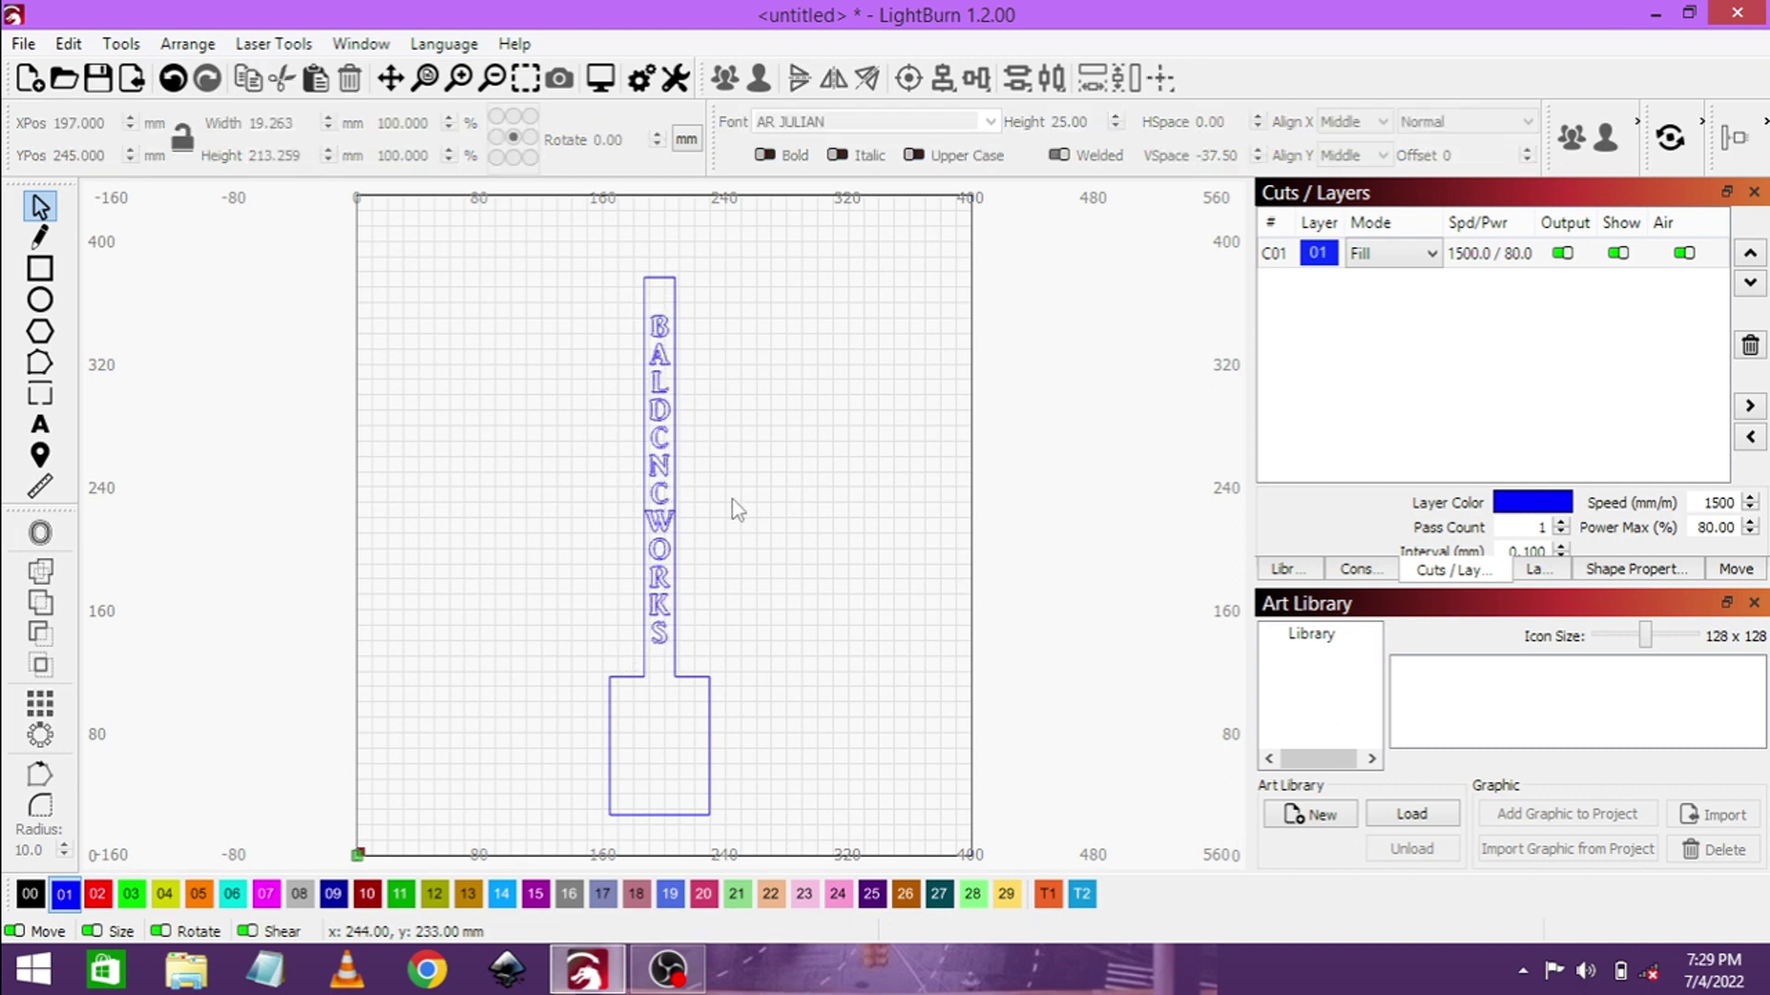
- Select all and centre the text horizontally on the spoon outline with Align H-Center
key(ctrl+a)
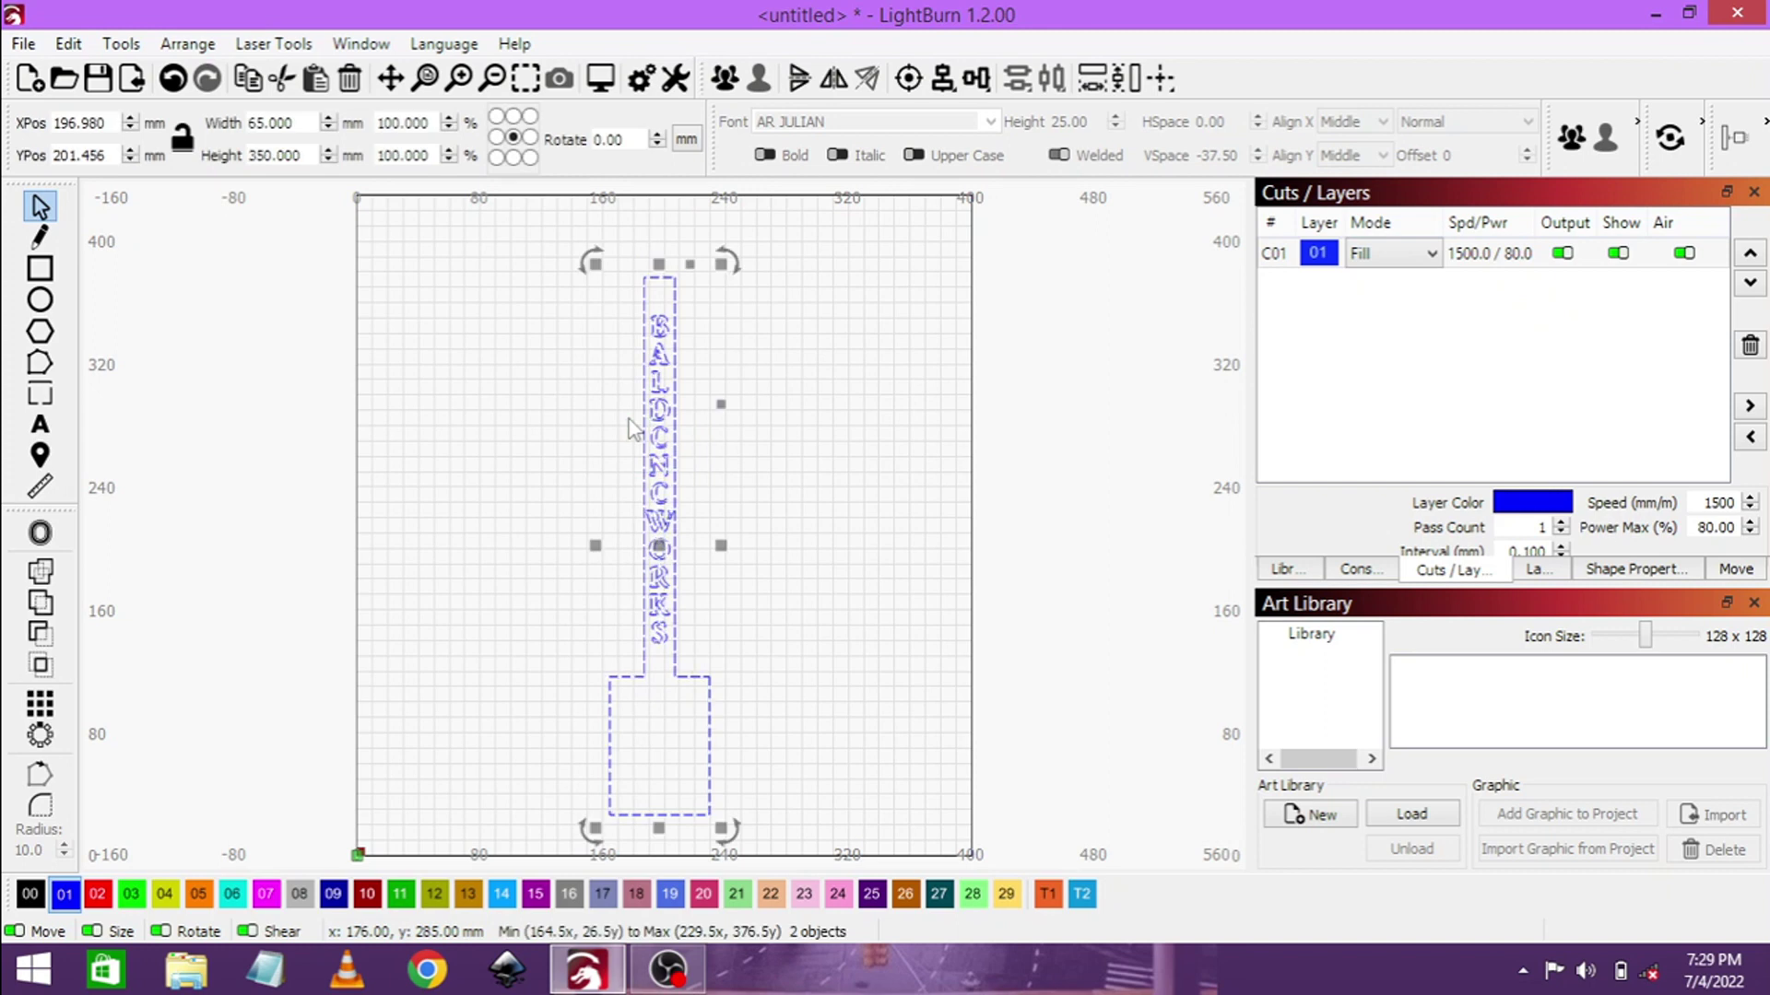
click(937, 86)
click(995, 127)
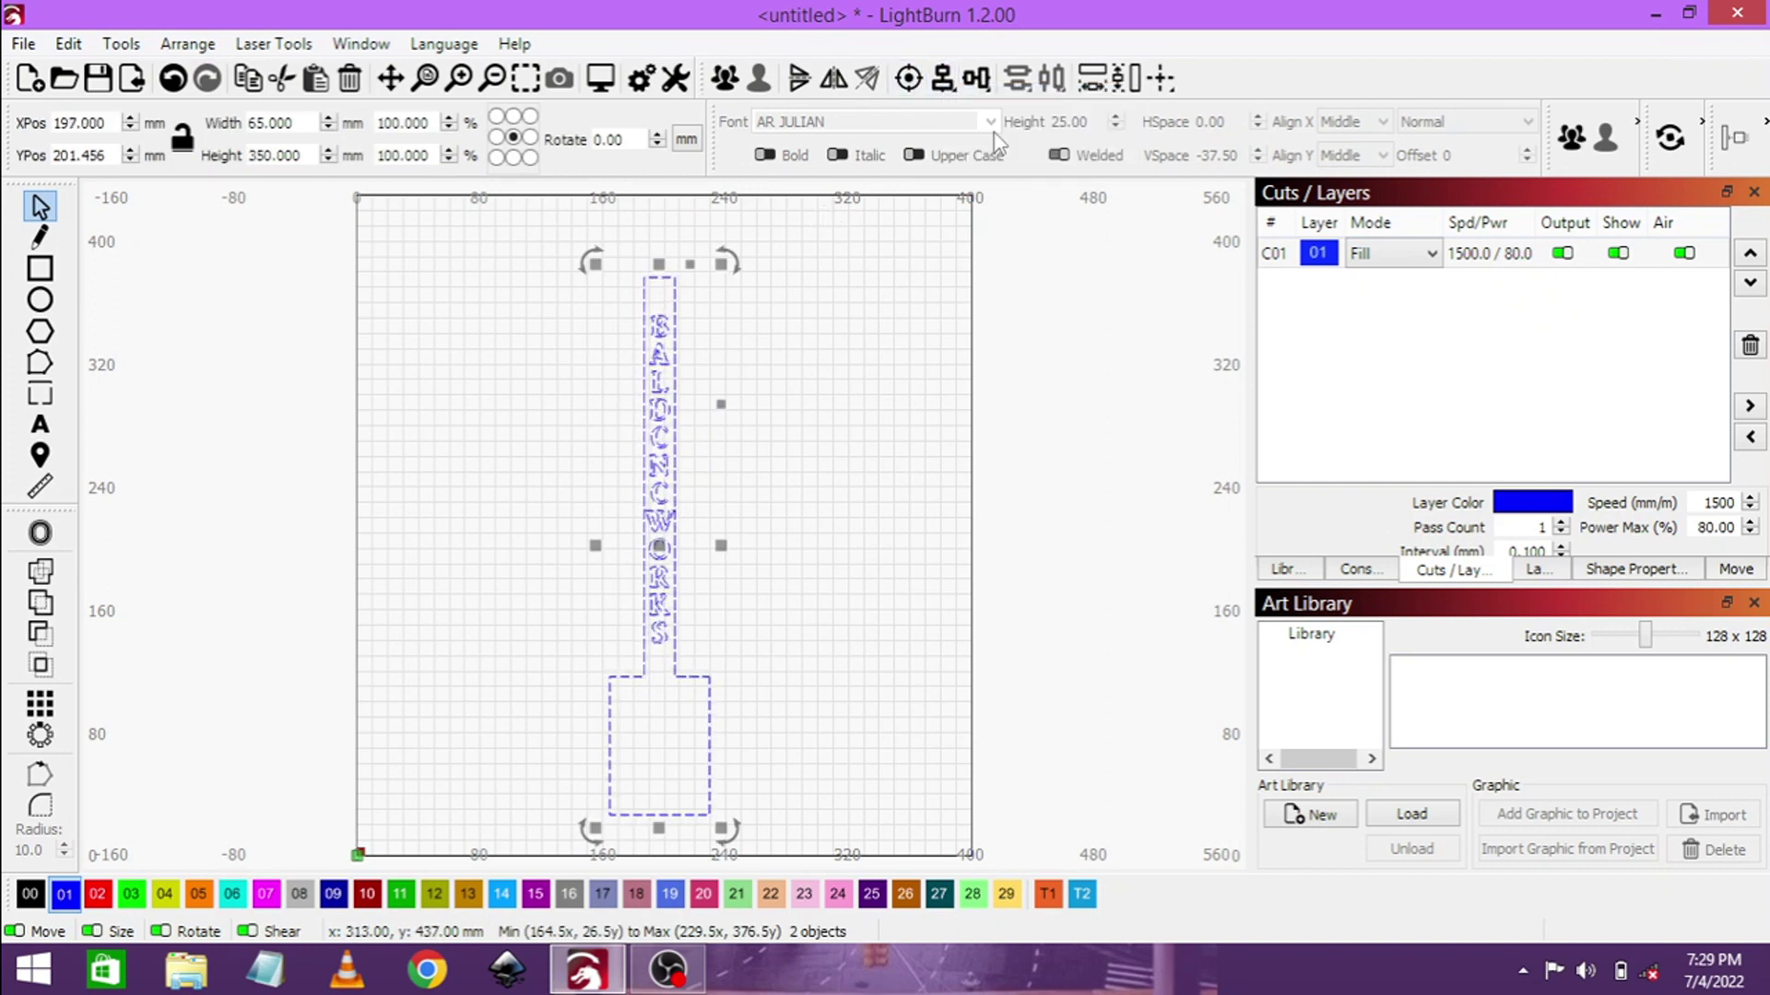
click(804, 490)
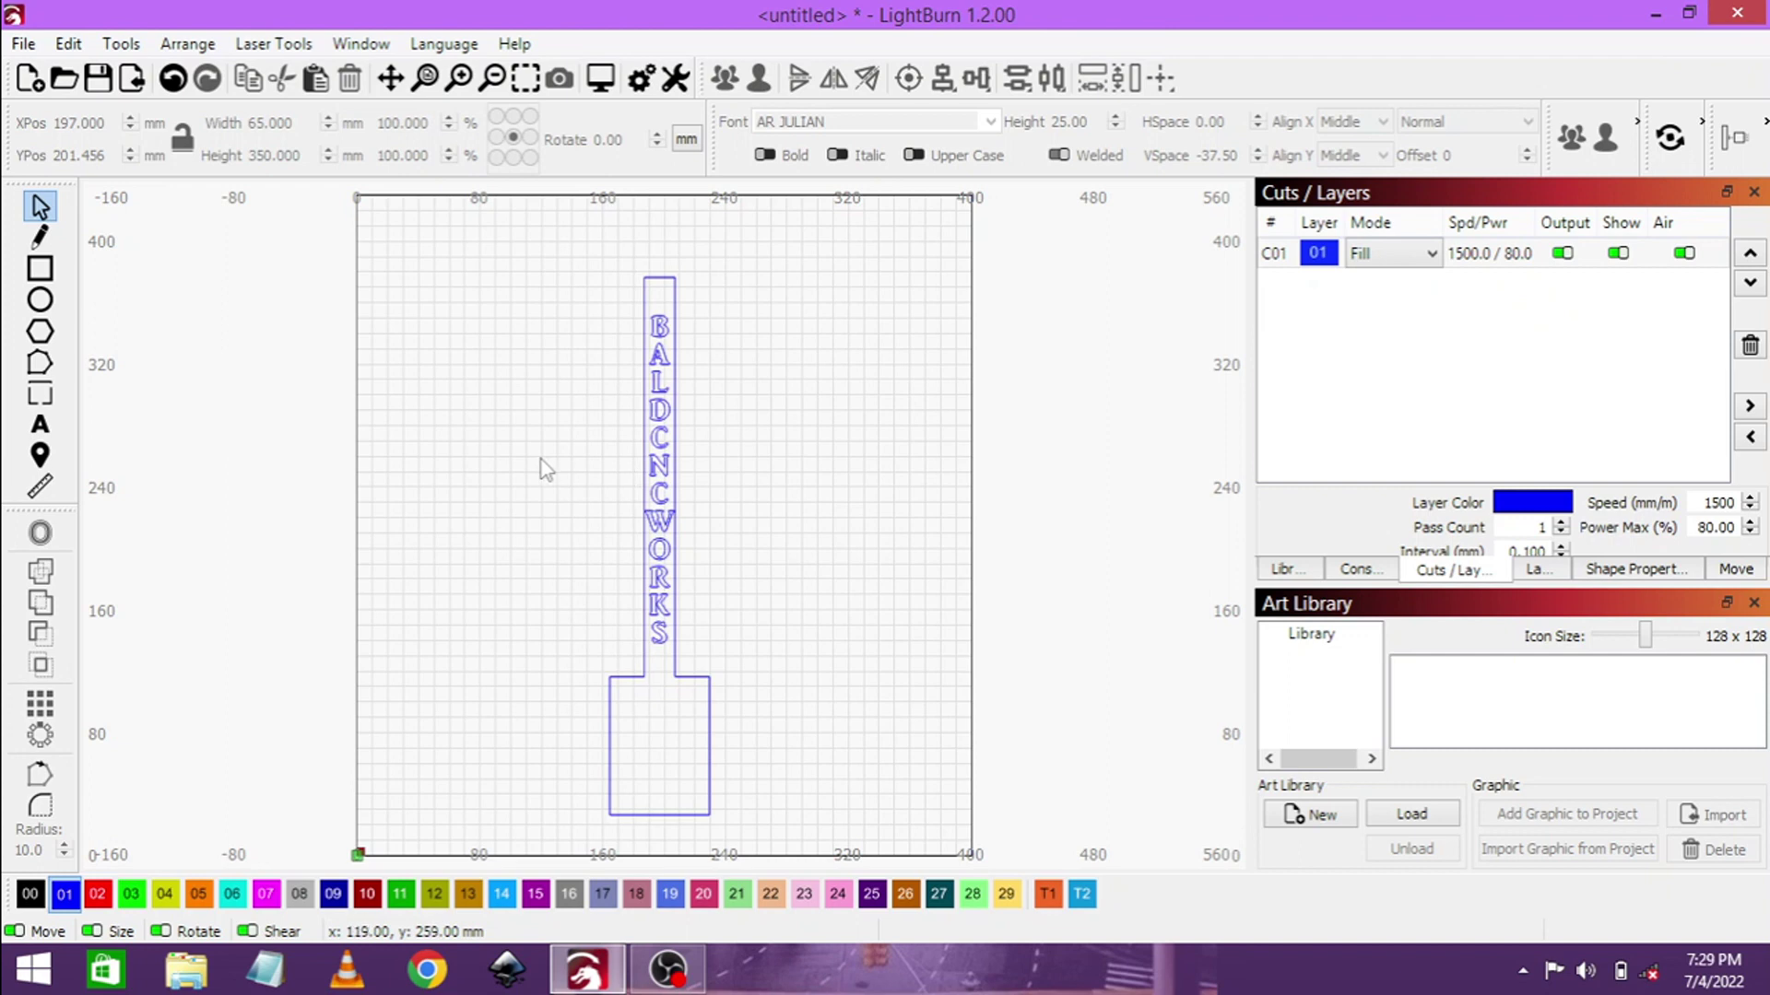
- Assign the vertical handle text to the black 00 layer
click(653, 462)
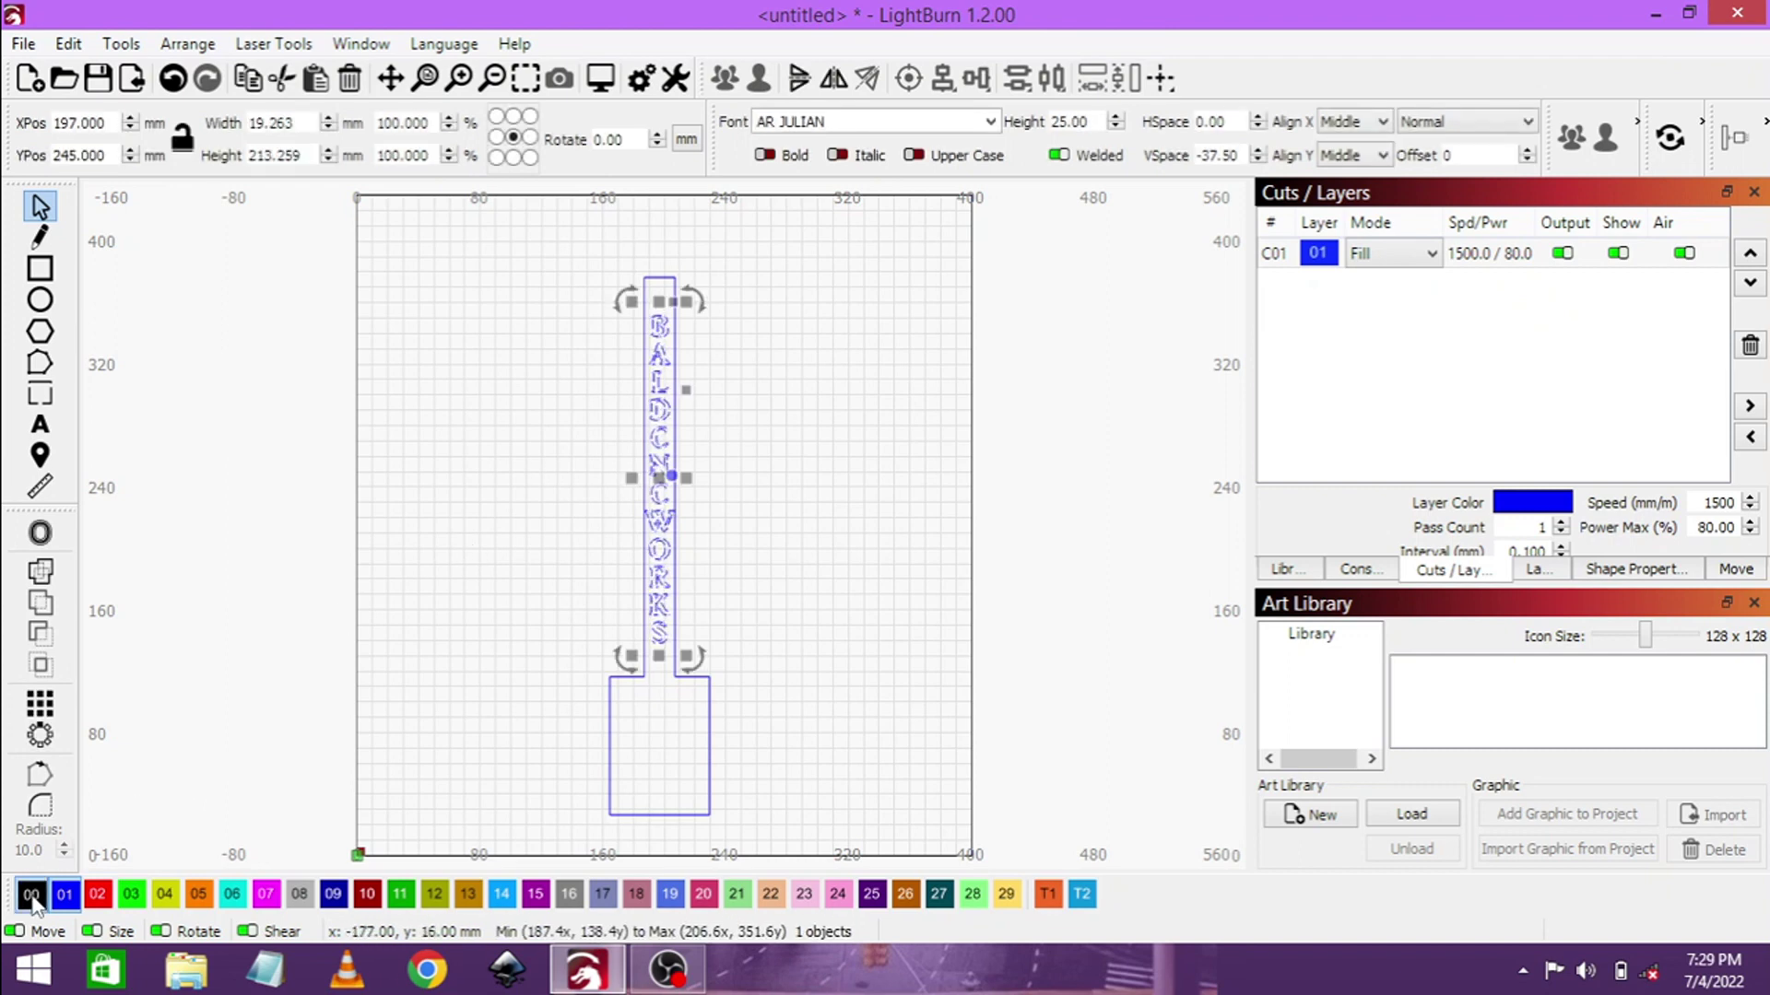
click(29, 893)
click(1442, 258)
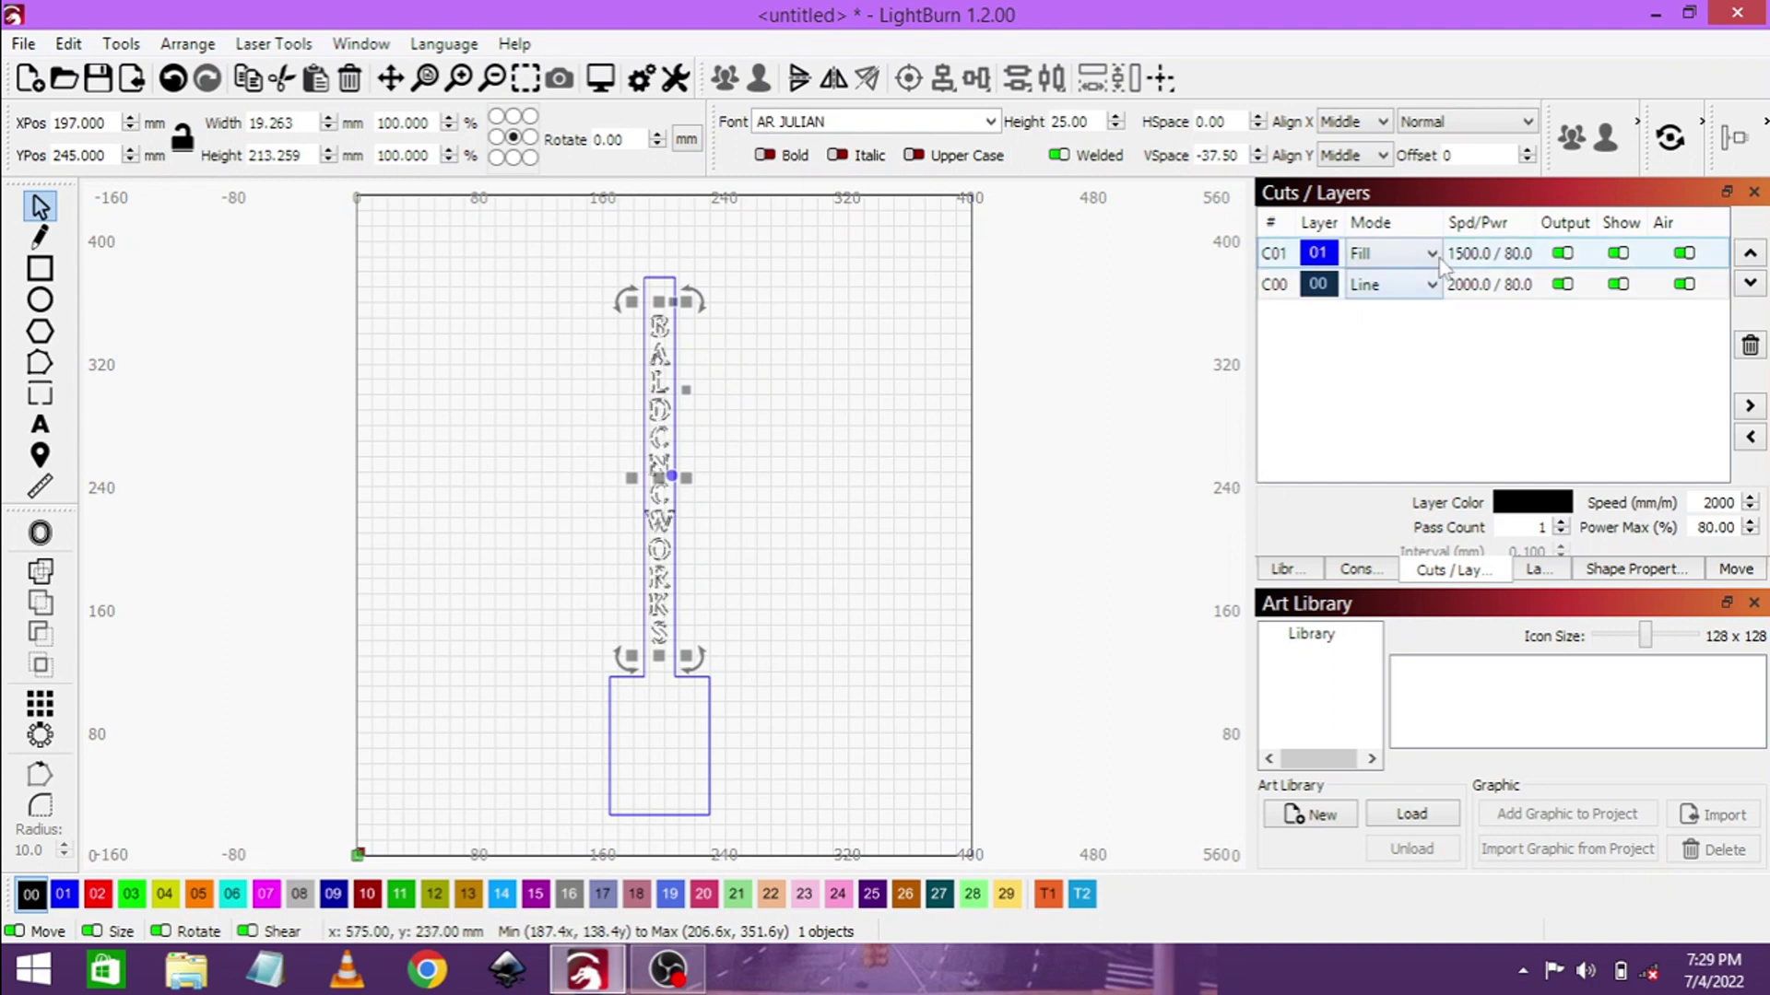
- Set the blue C01 outline layer to Line and the black C00 text layer to Fill
click(1424, 257)
click(1417, 278)
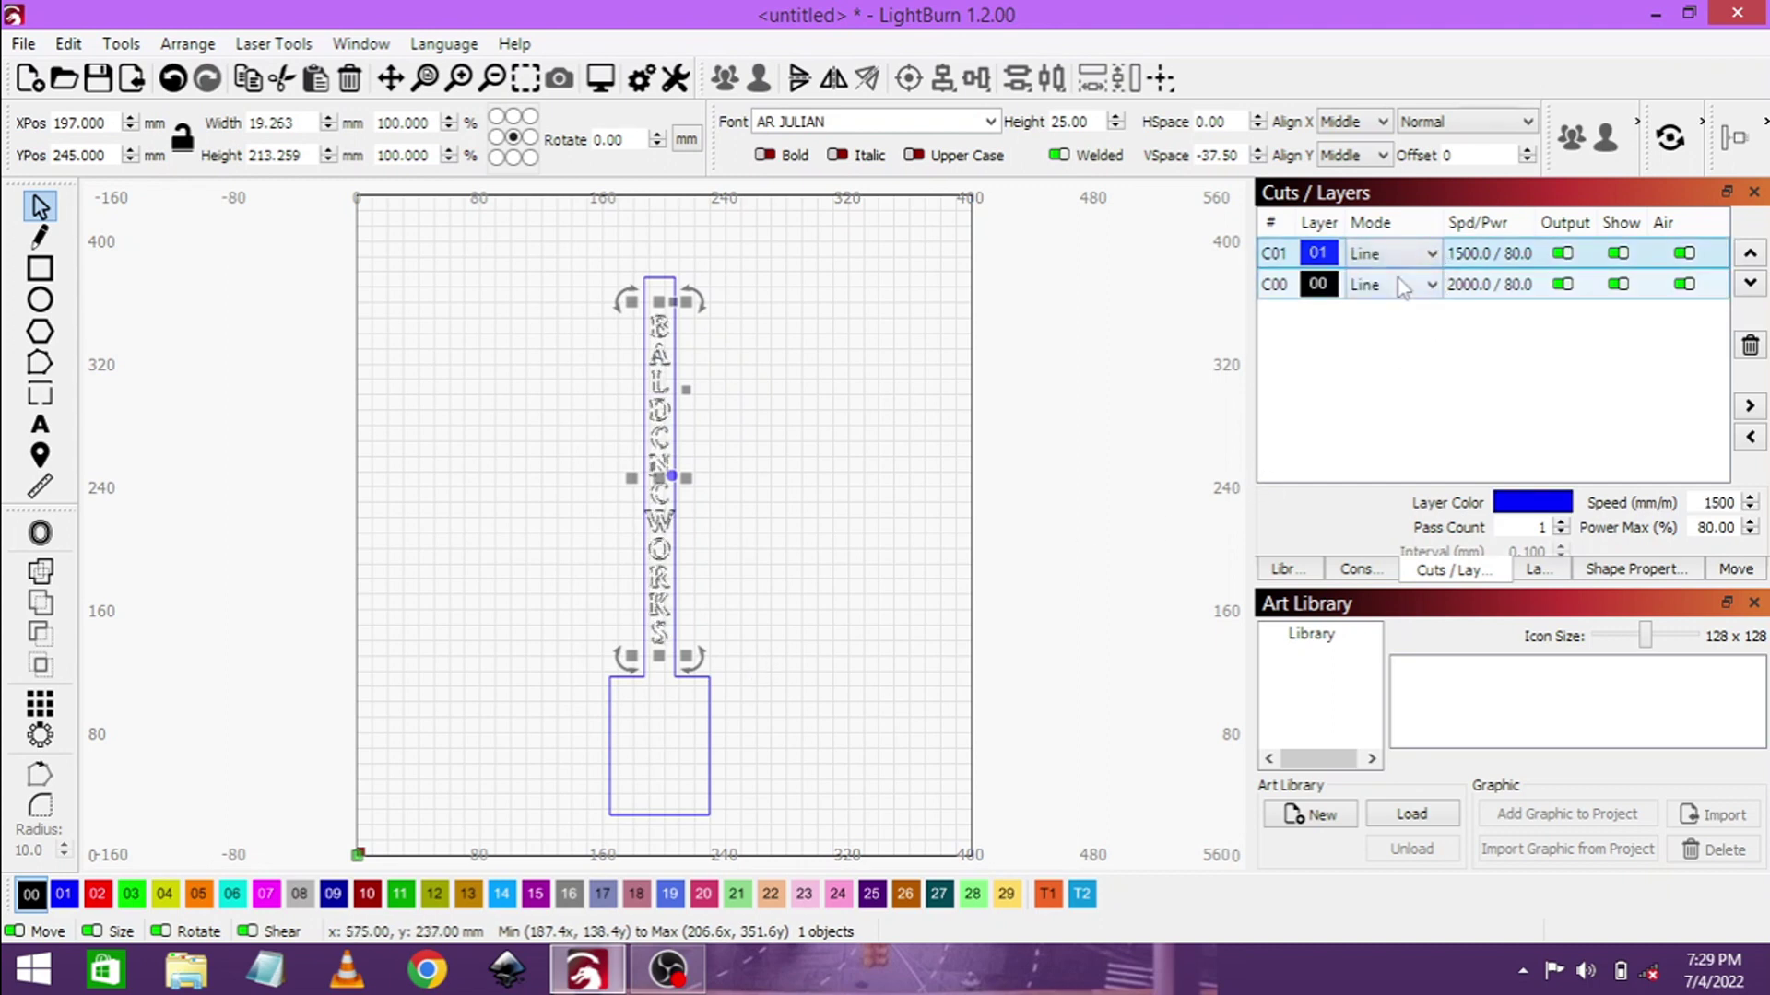
click(1400, 285)
click(1383, 324)
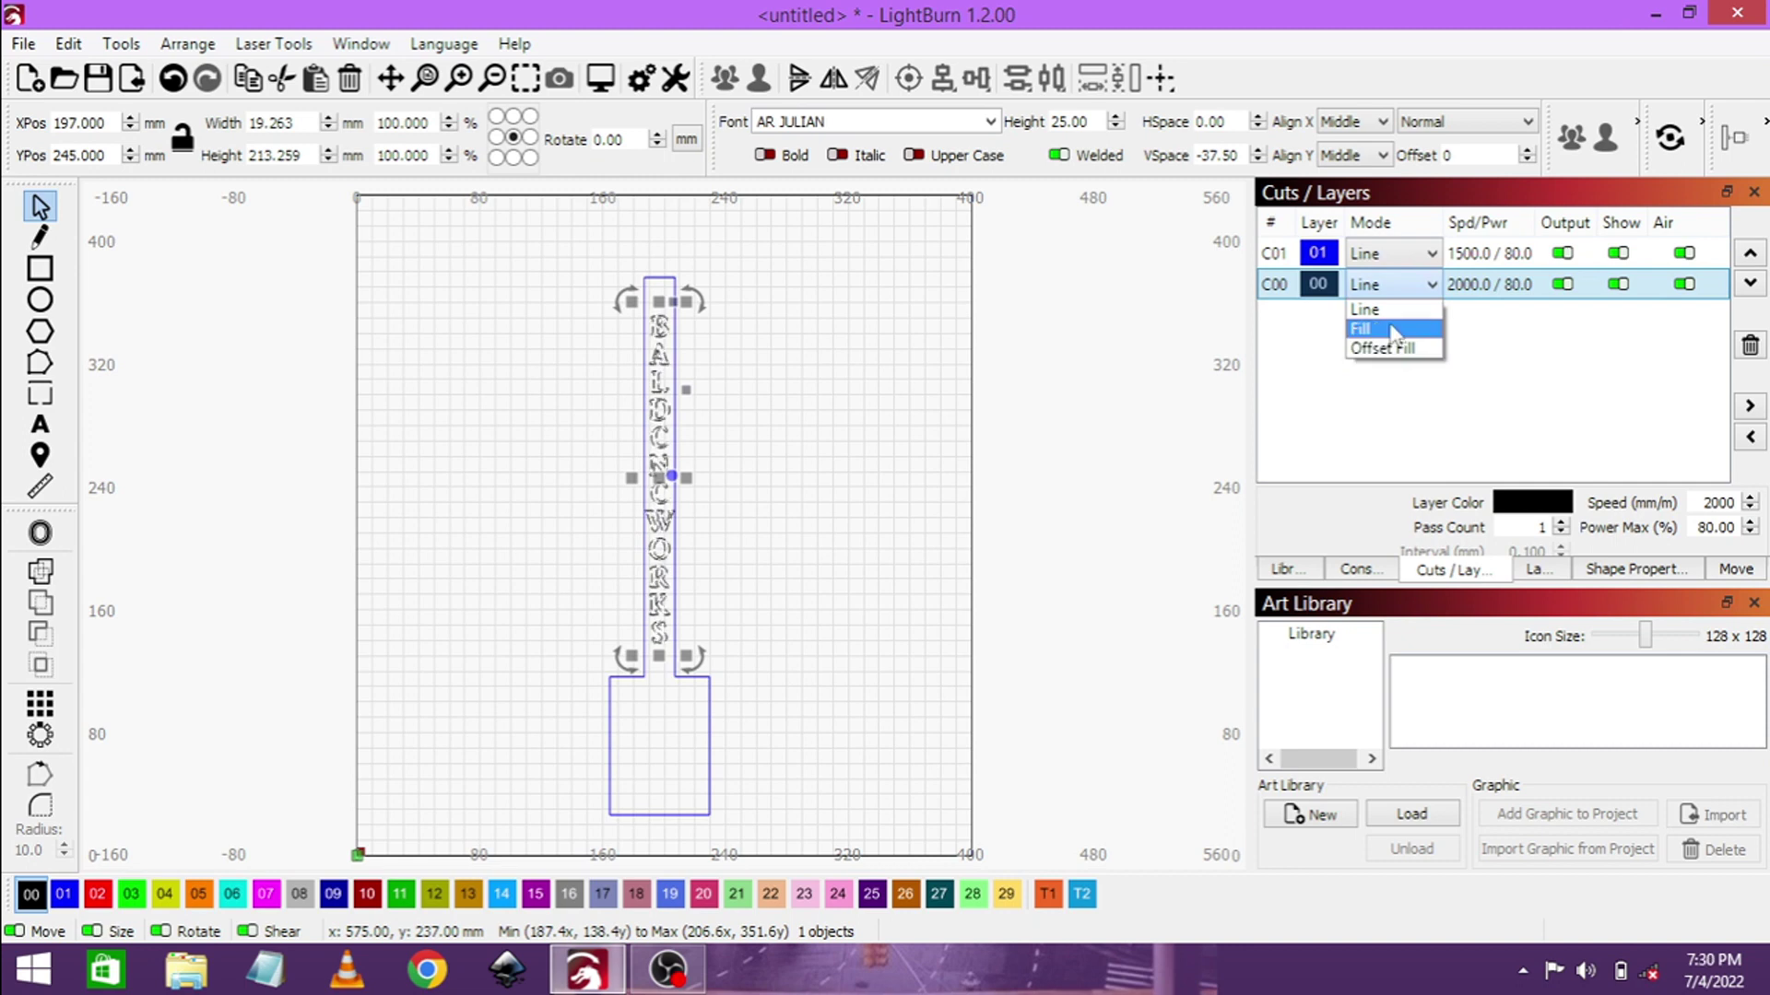
click(809, 457)
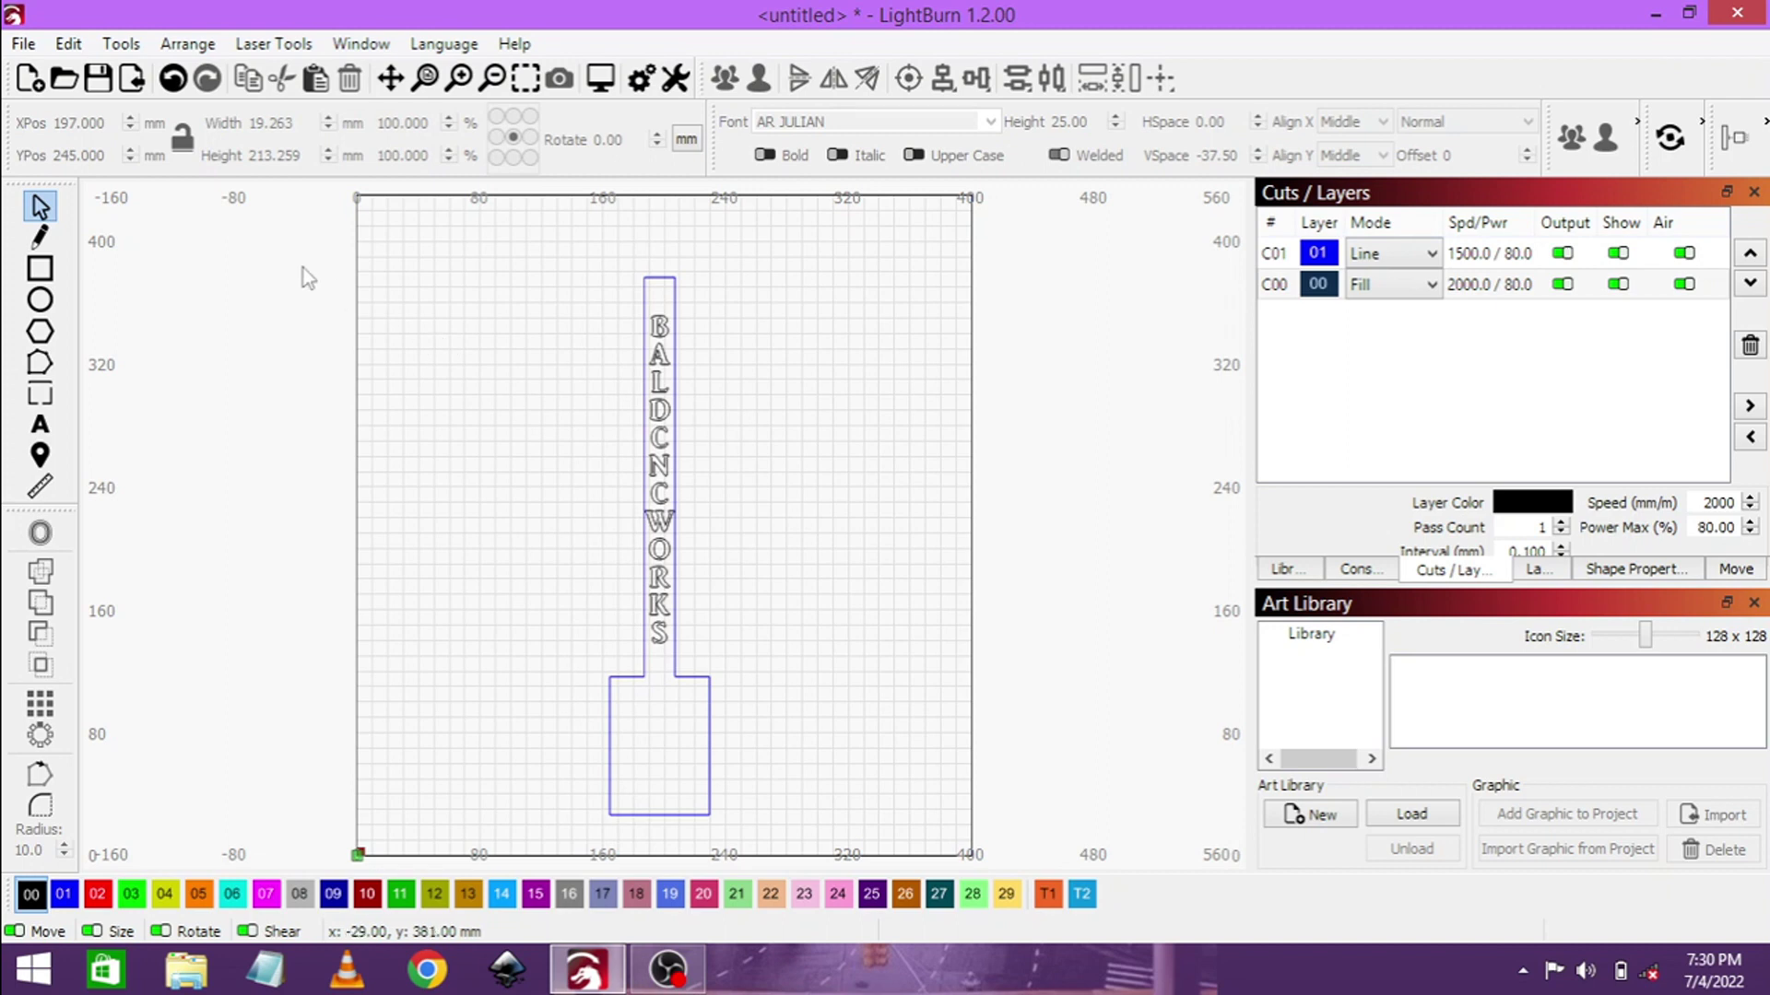
- Import the B.svg split-letter graphic into the design
click(133, 86)
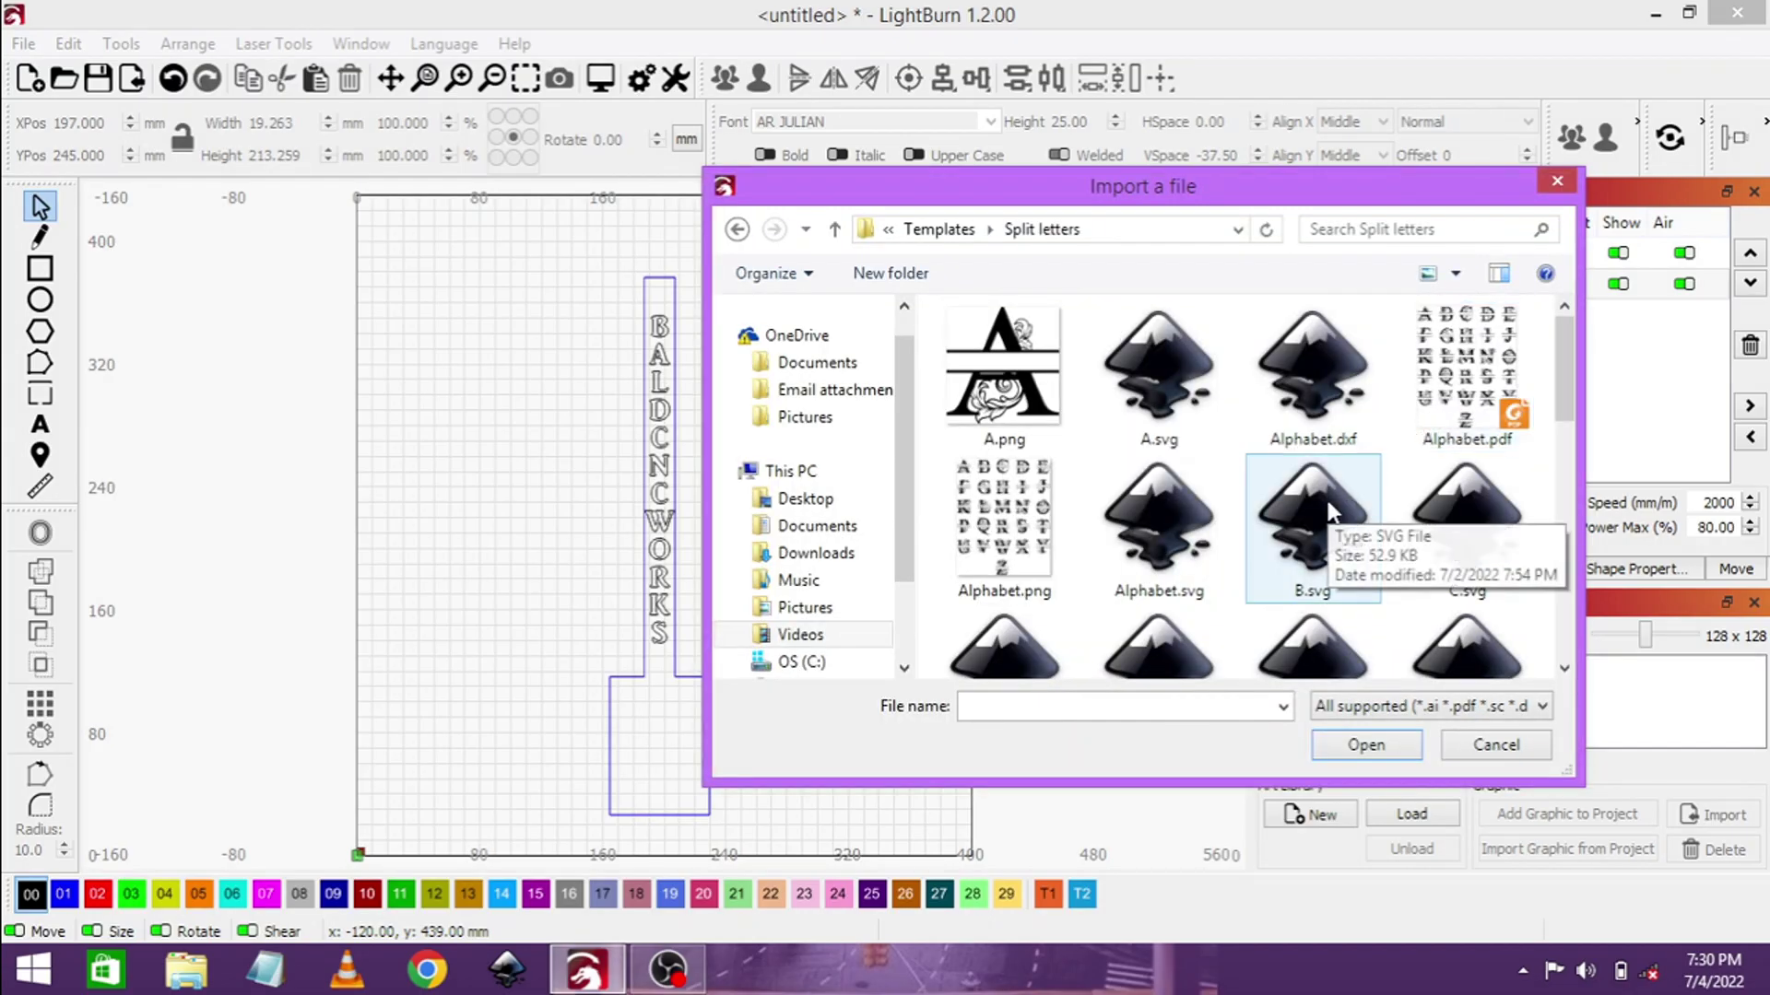
click(1327, 497)
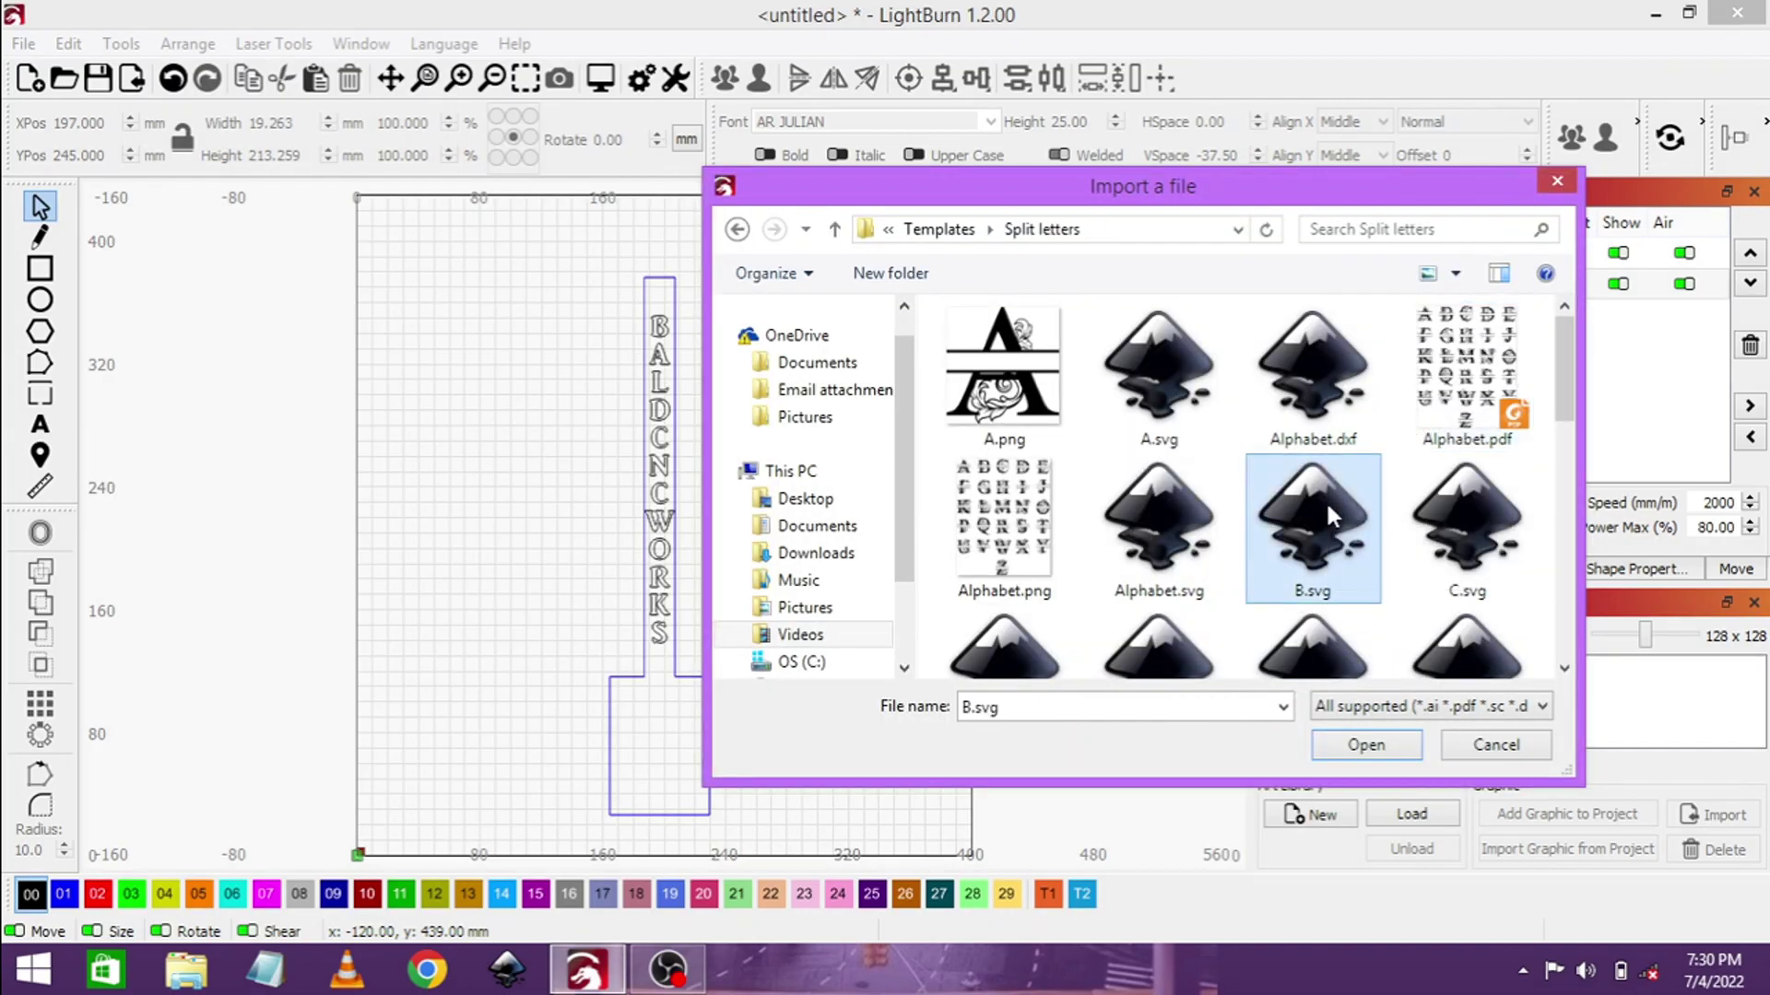
click(1366, 745)
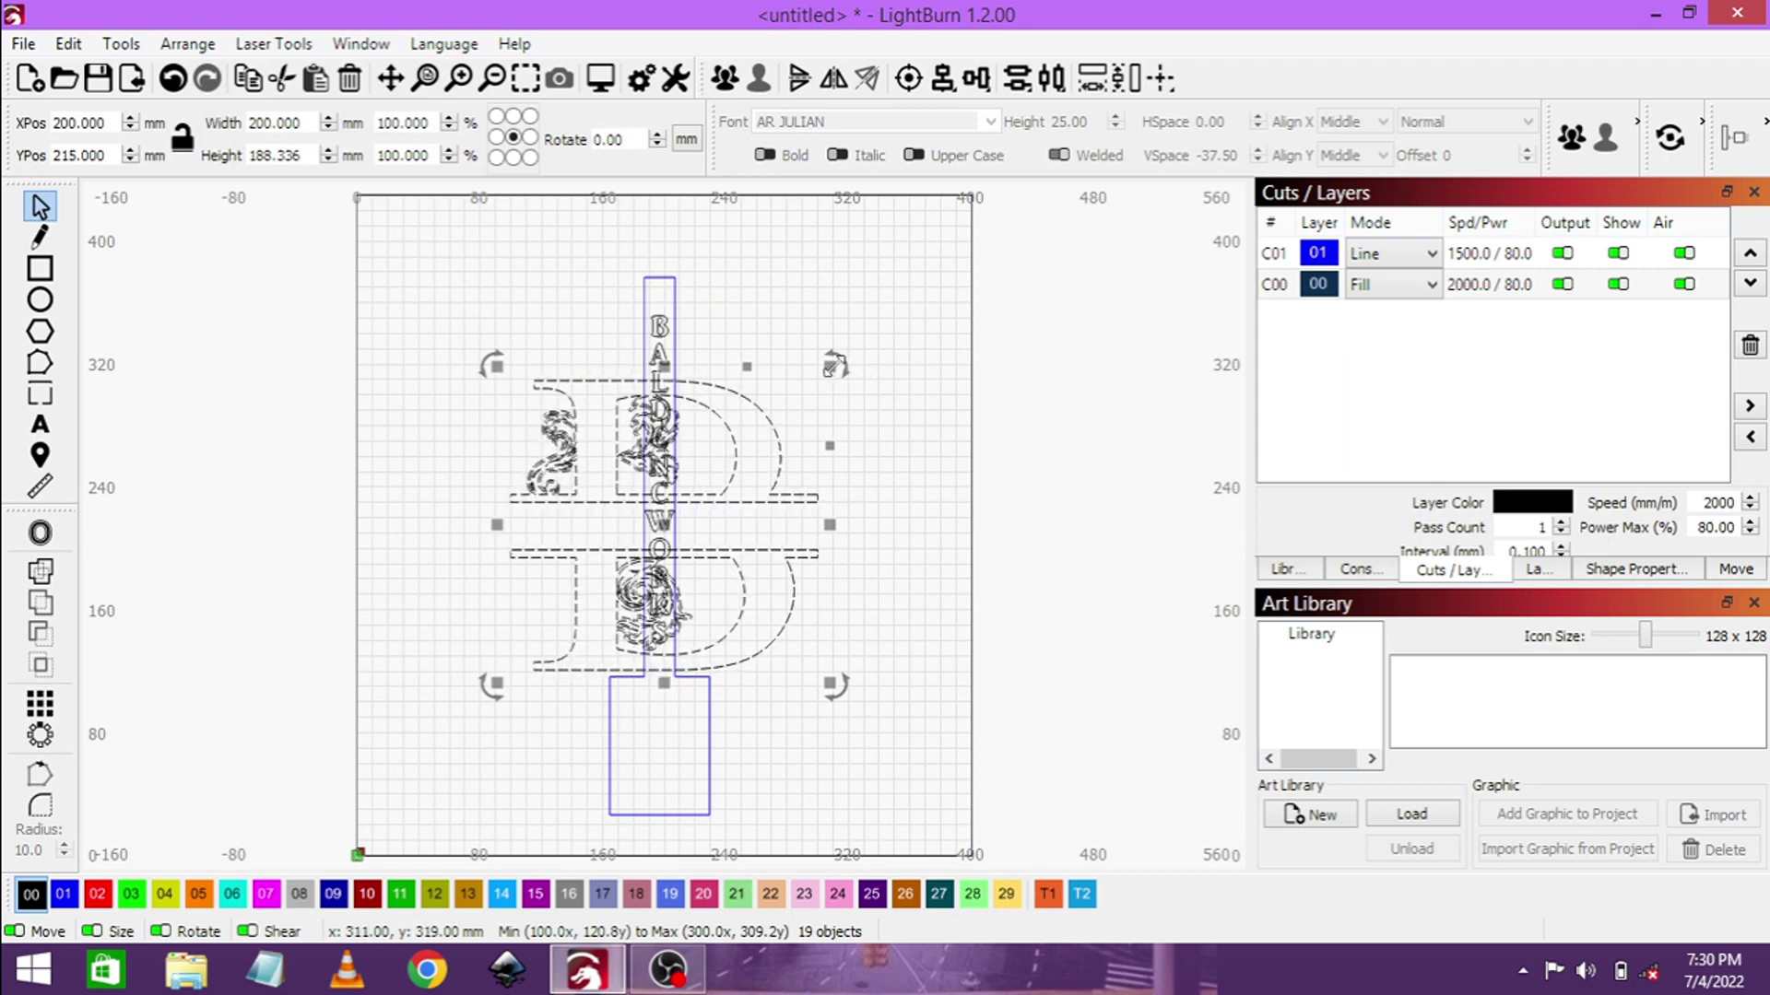
- Shrink the B to about 55 × 52 mm with aspect locked and place it in the lower rectangle
drag(830, 365, 662, 528)
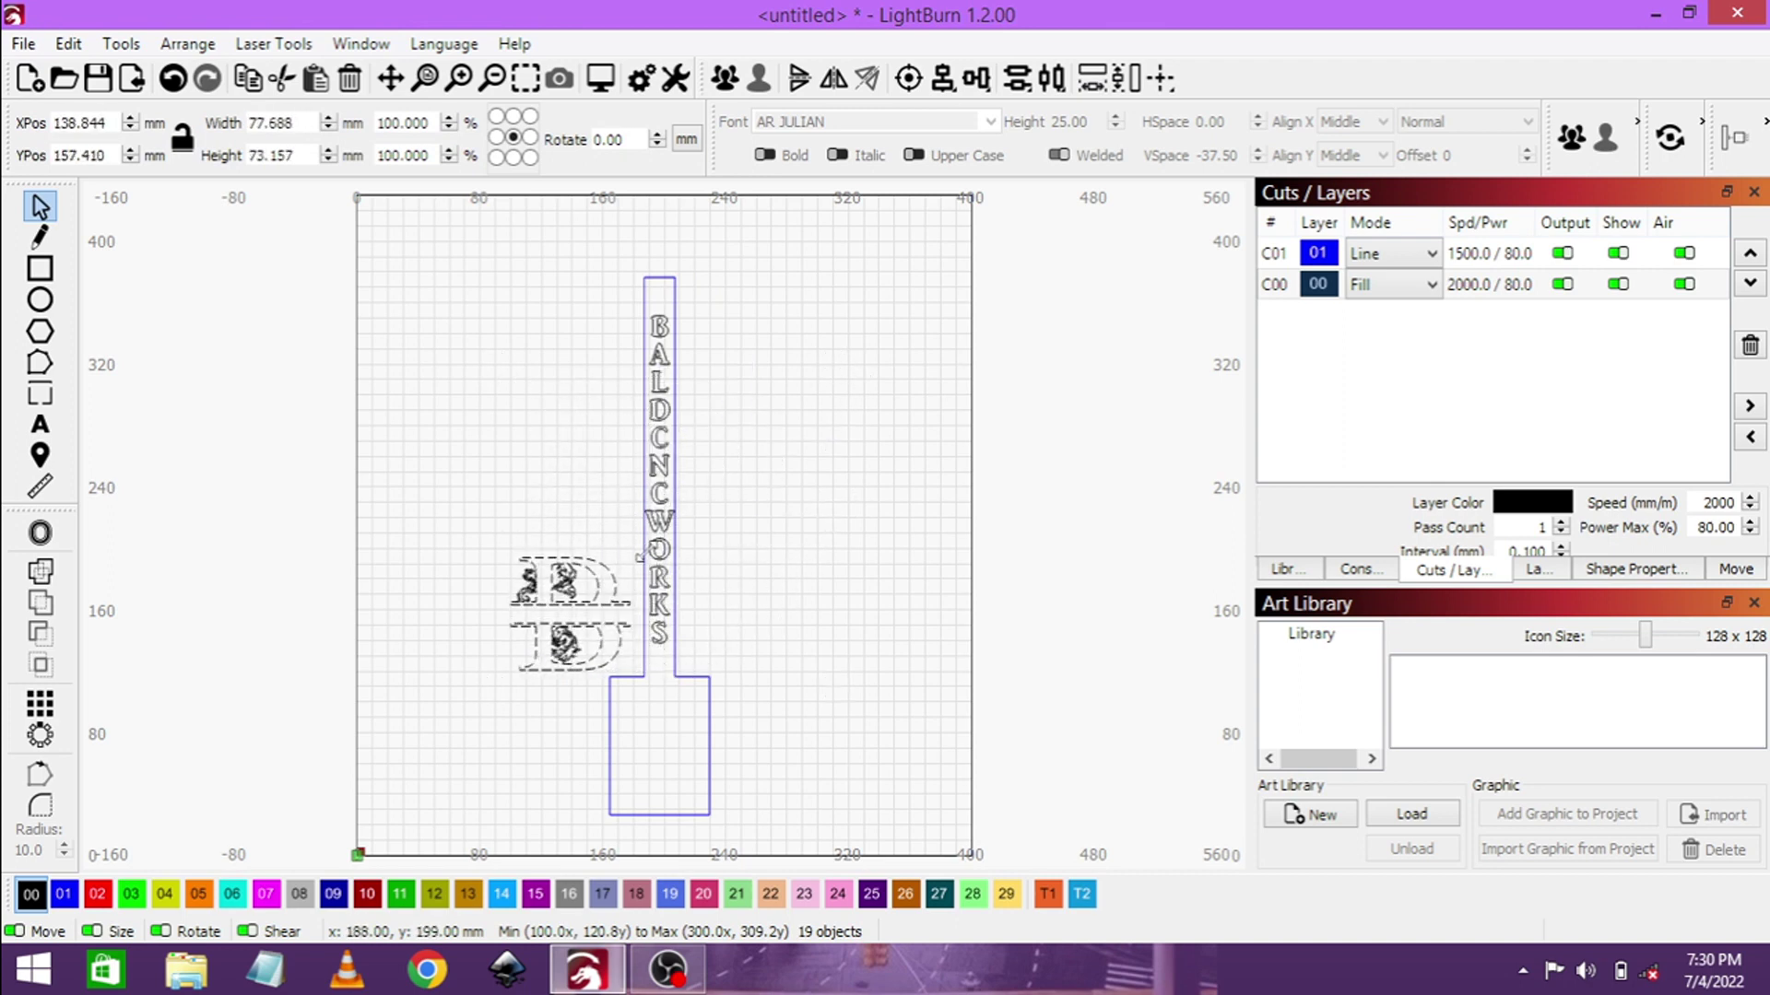
drag(639, 557, 630, 565)
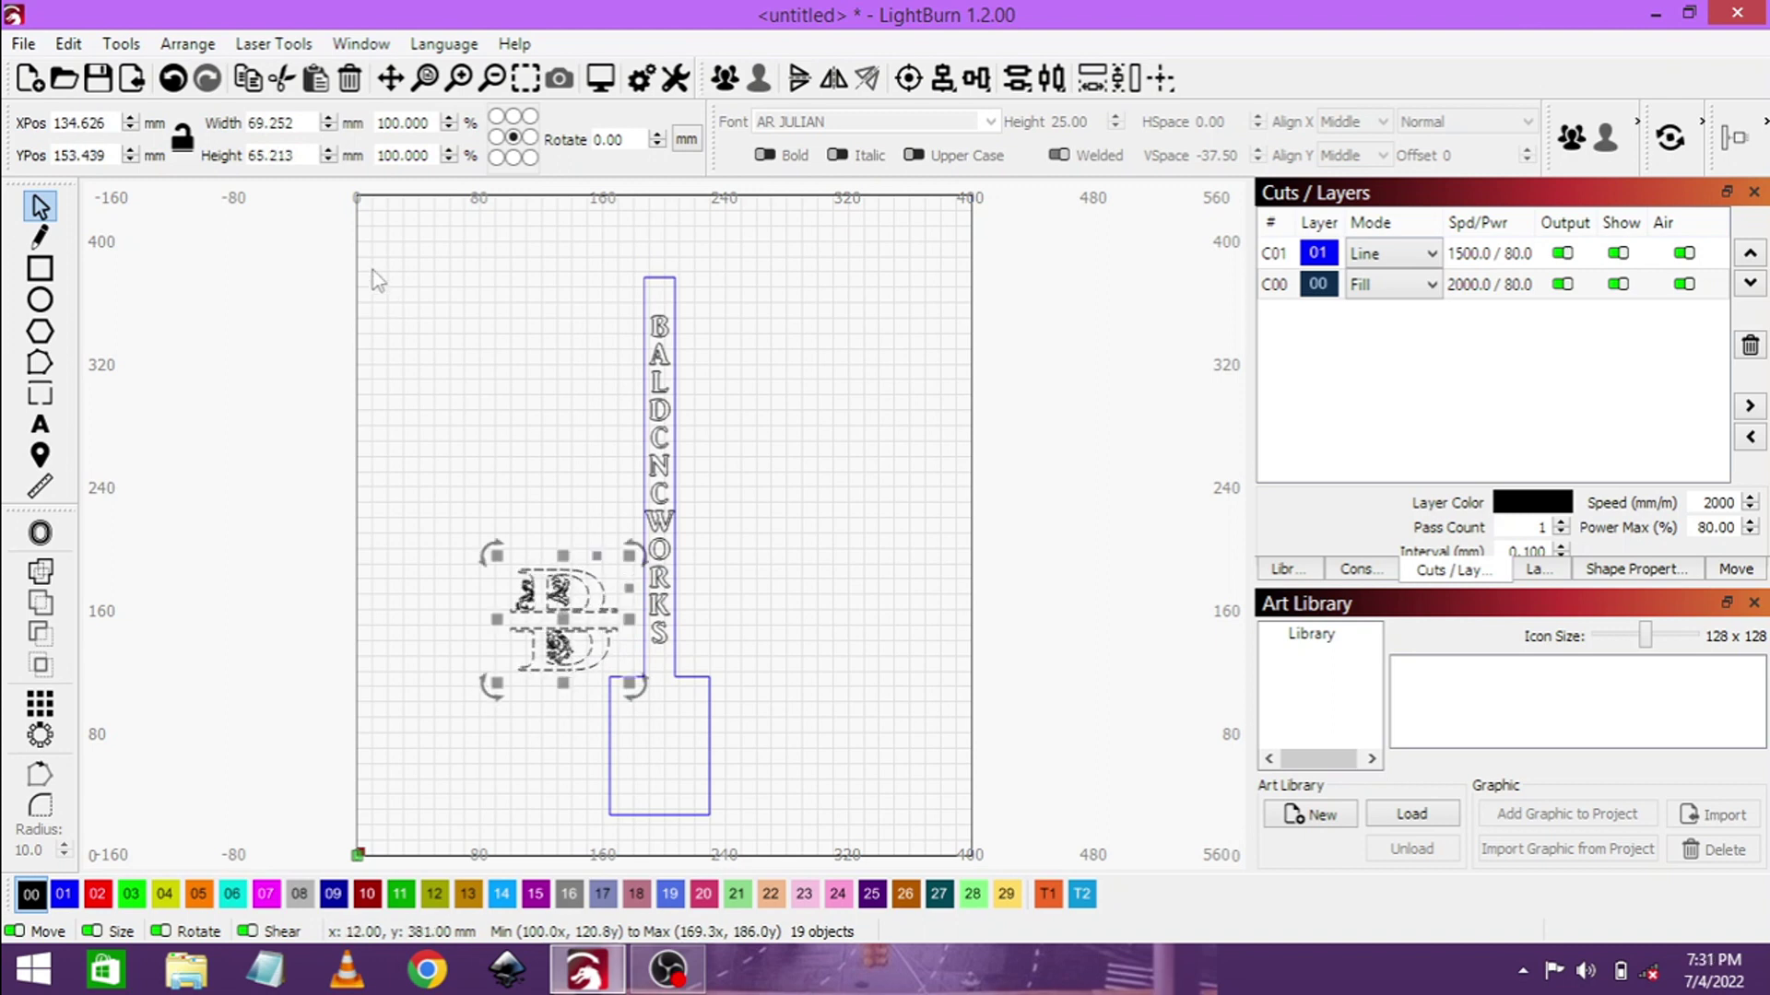
click(183, 137)
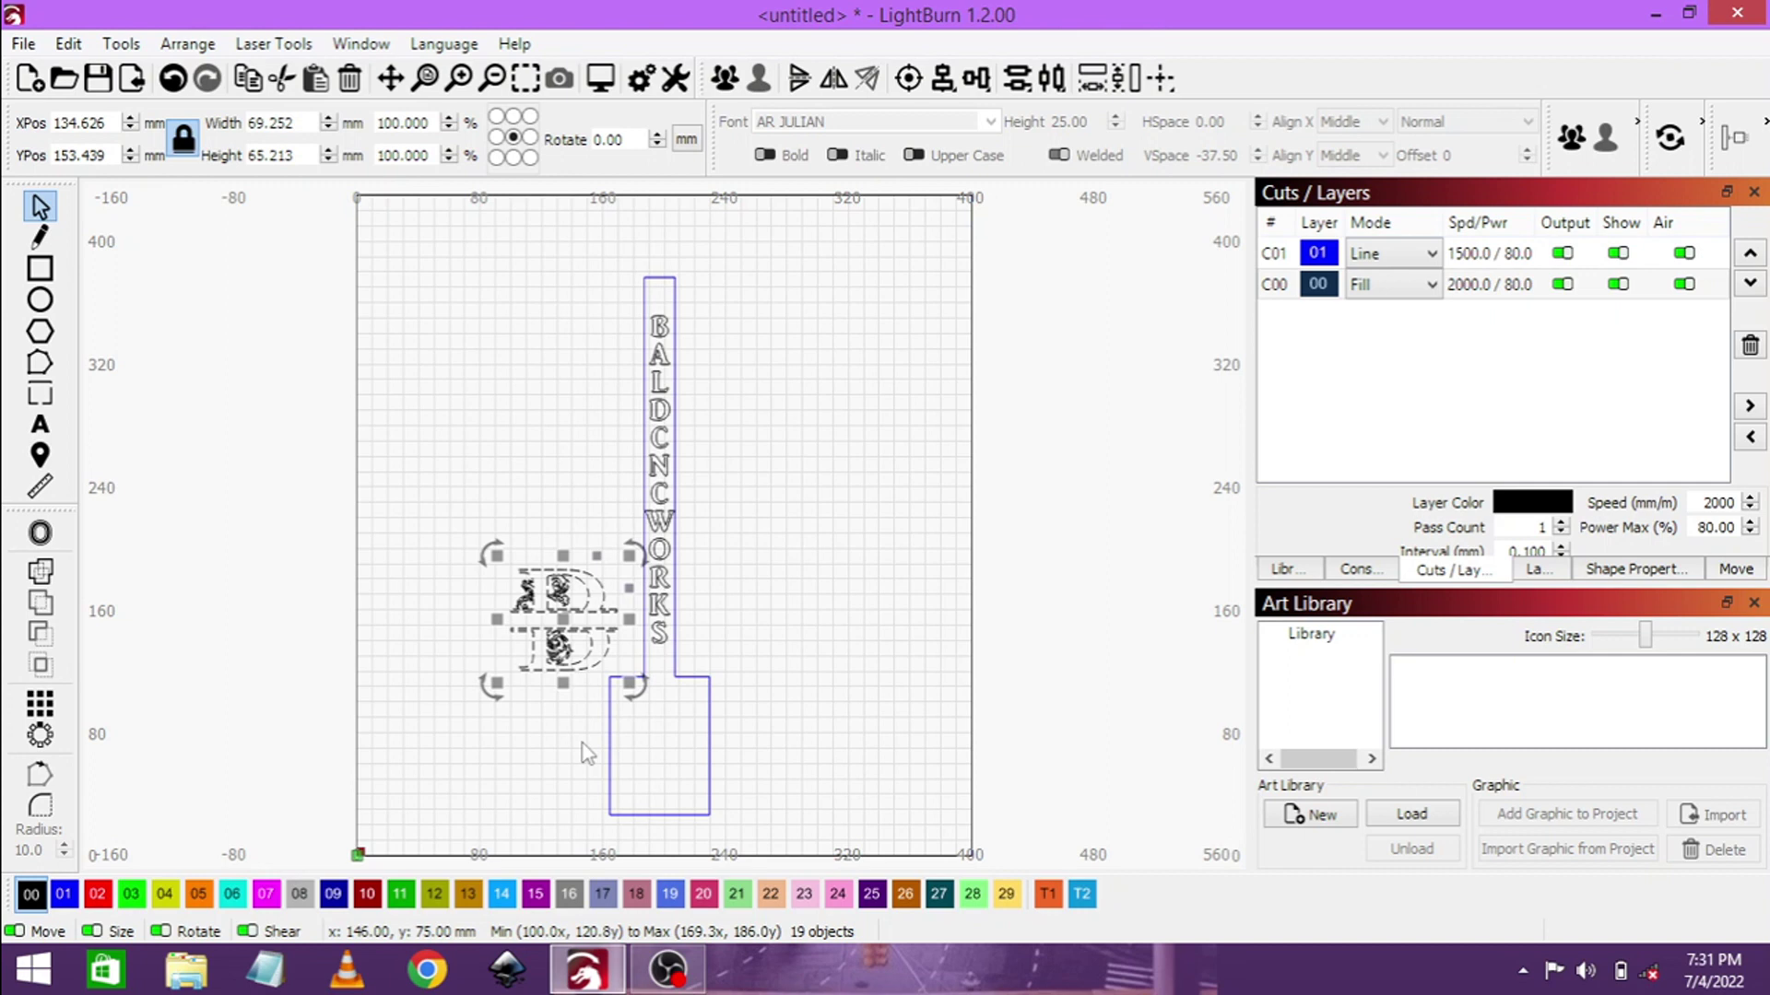
drag(568, 634, 672, 731)
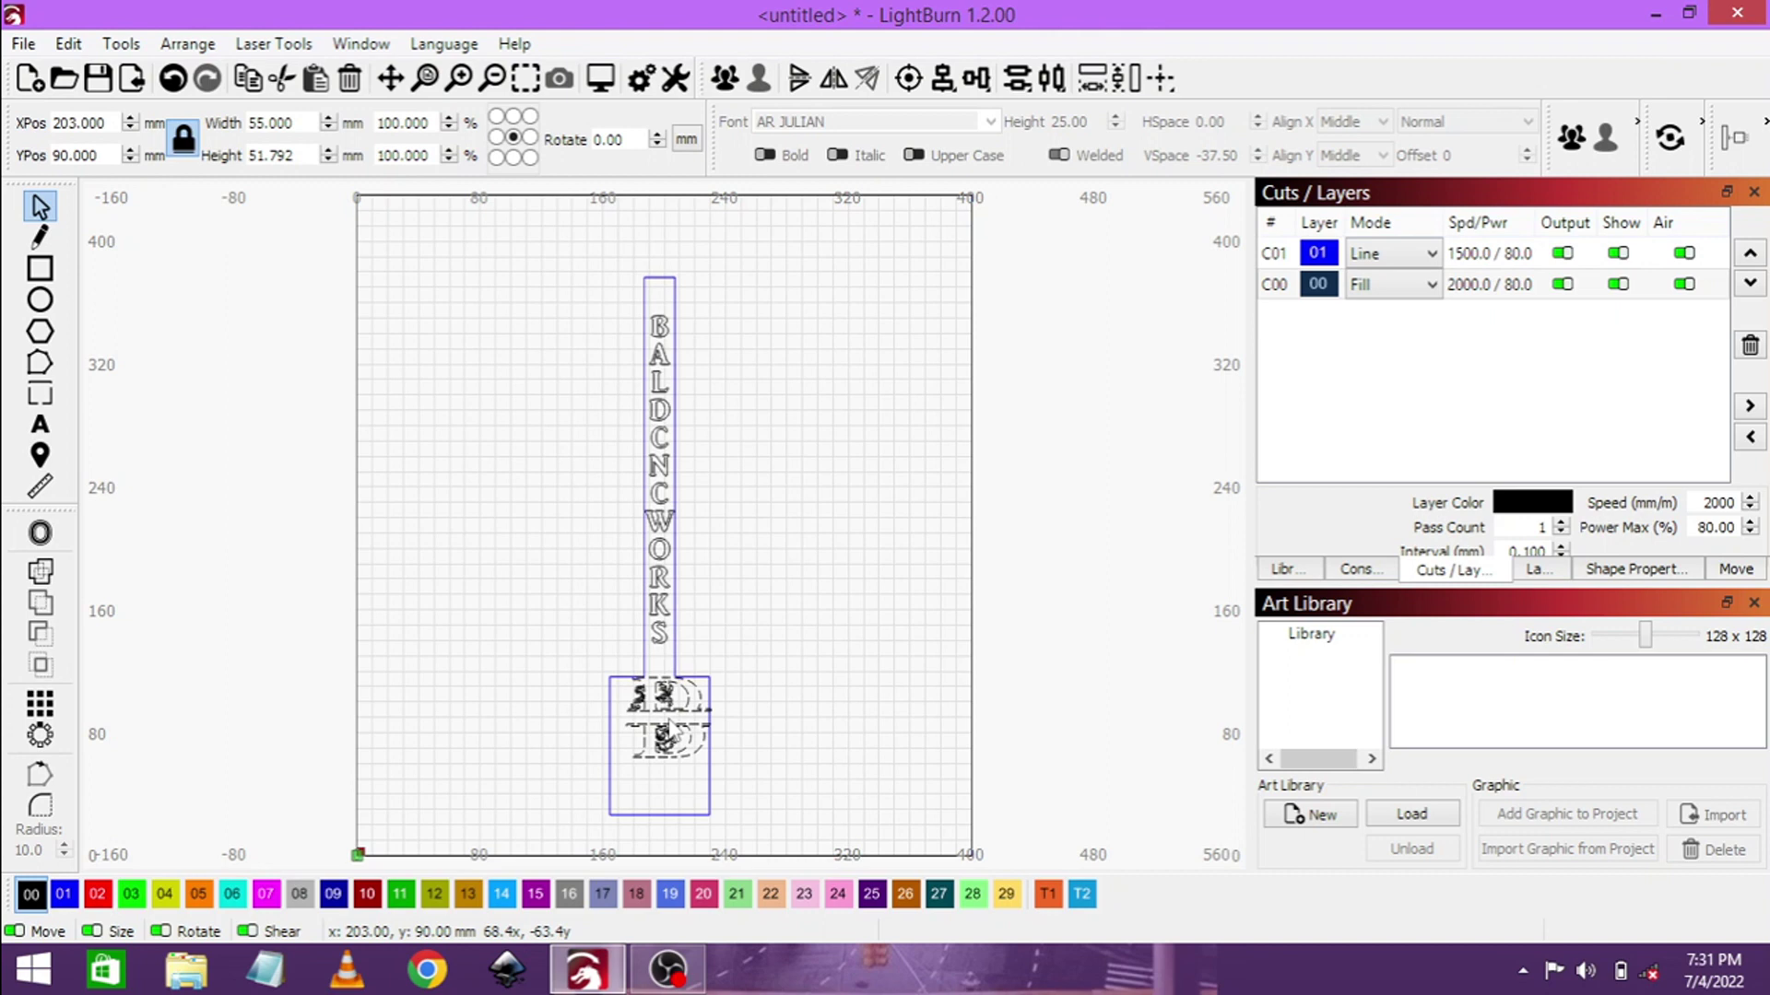
- Add a BALD CNC WORKS text line, tighten it to about 141 mm, and place it over the B
key(t)
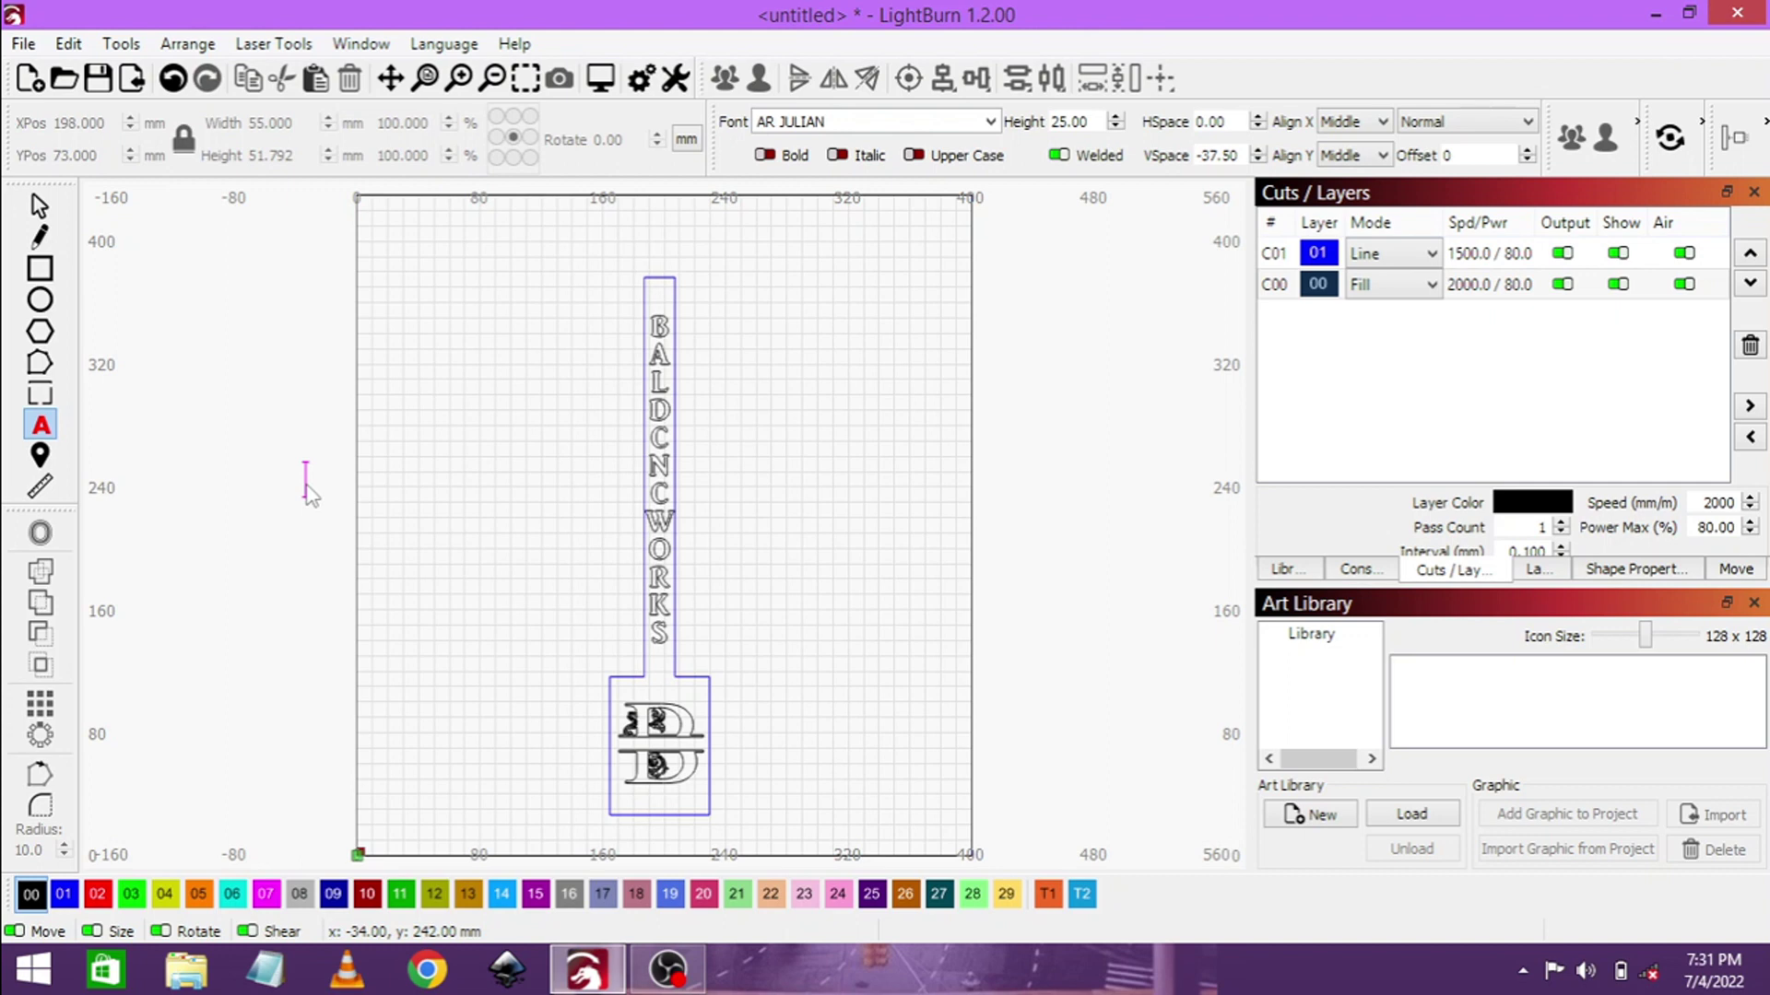
text(BAL)
text(D CNC WORK)
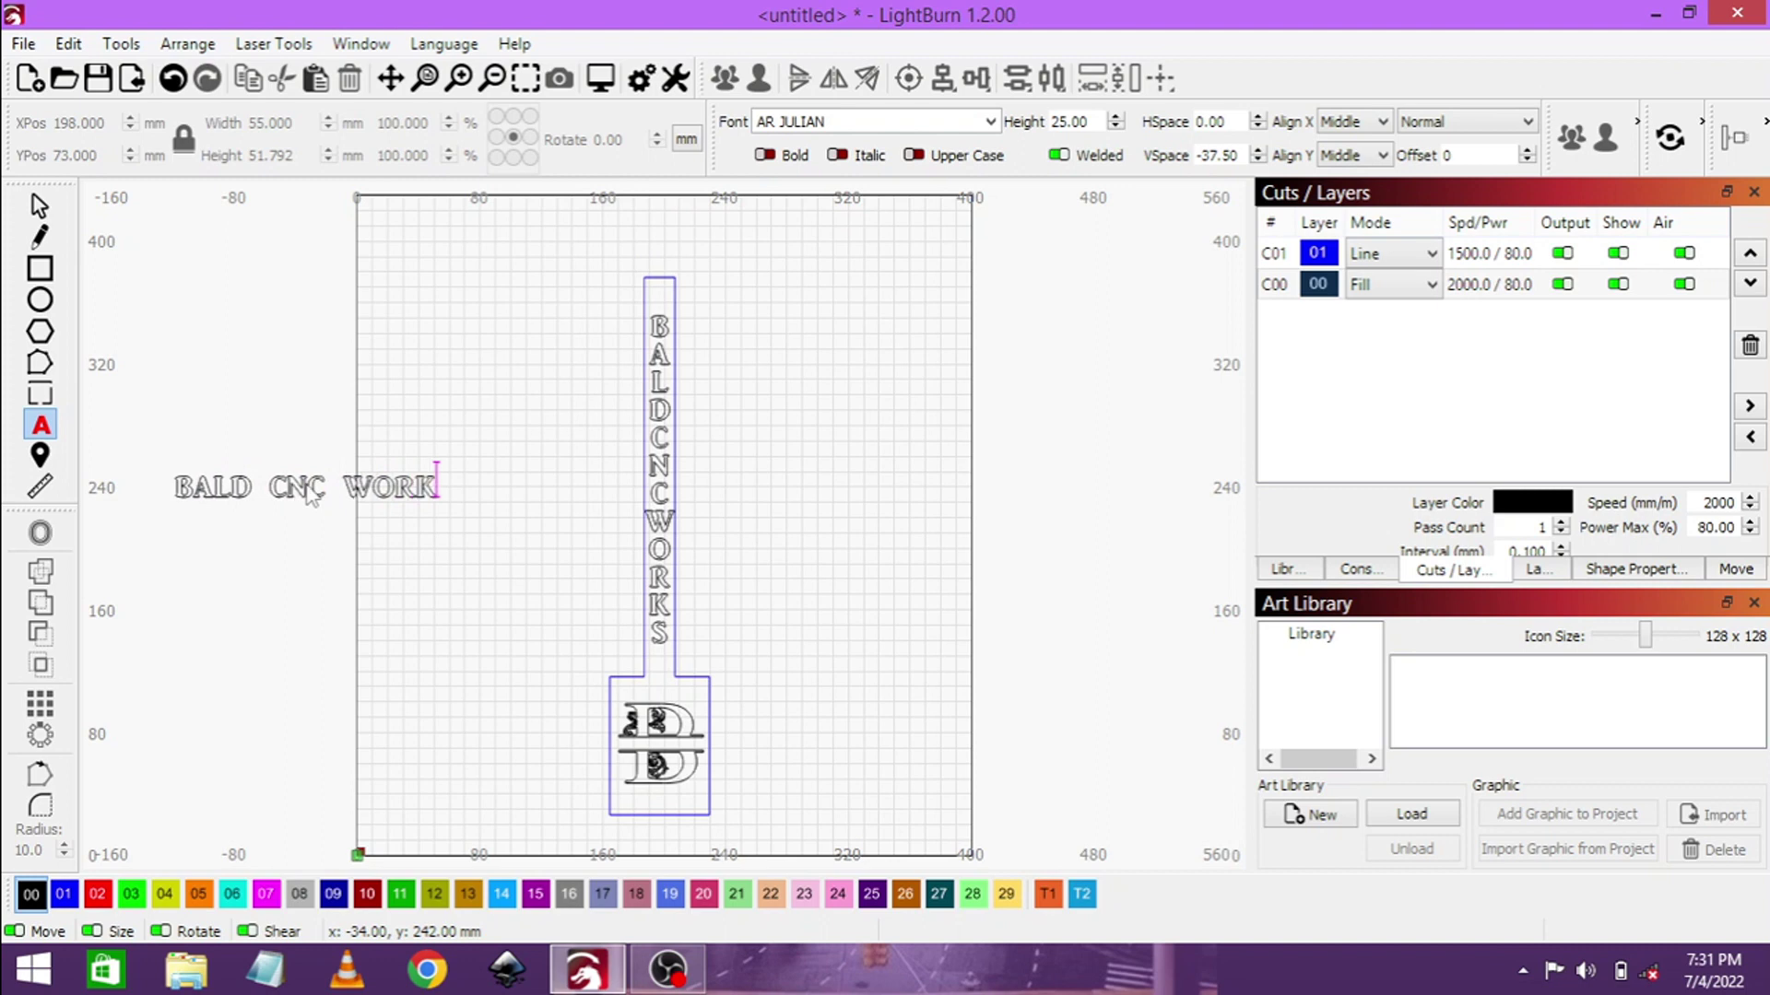
text(S)
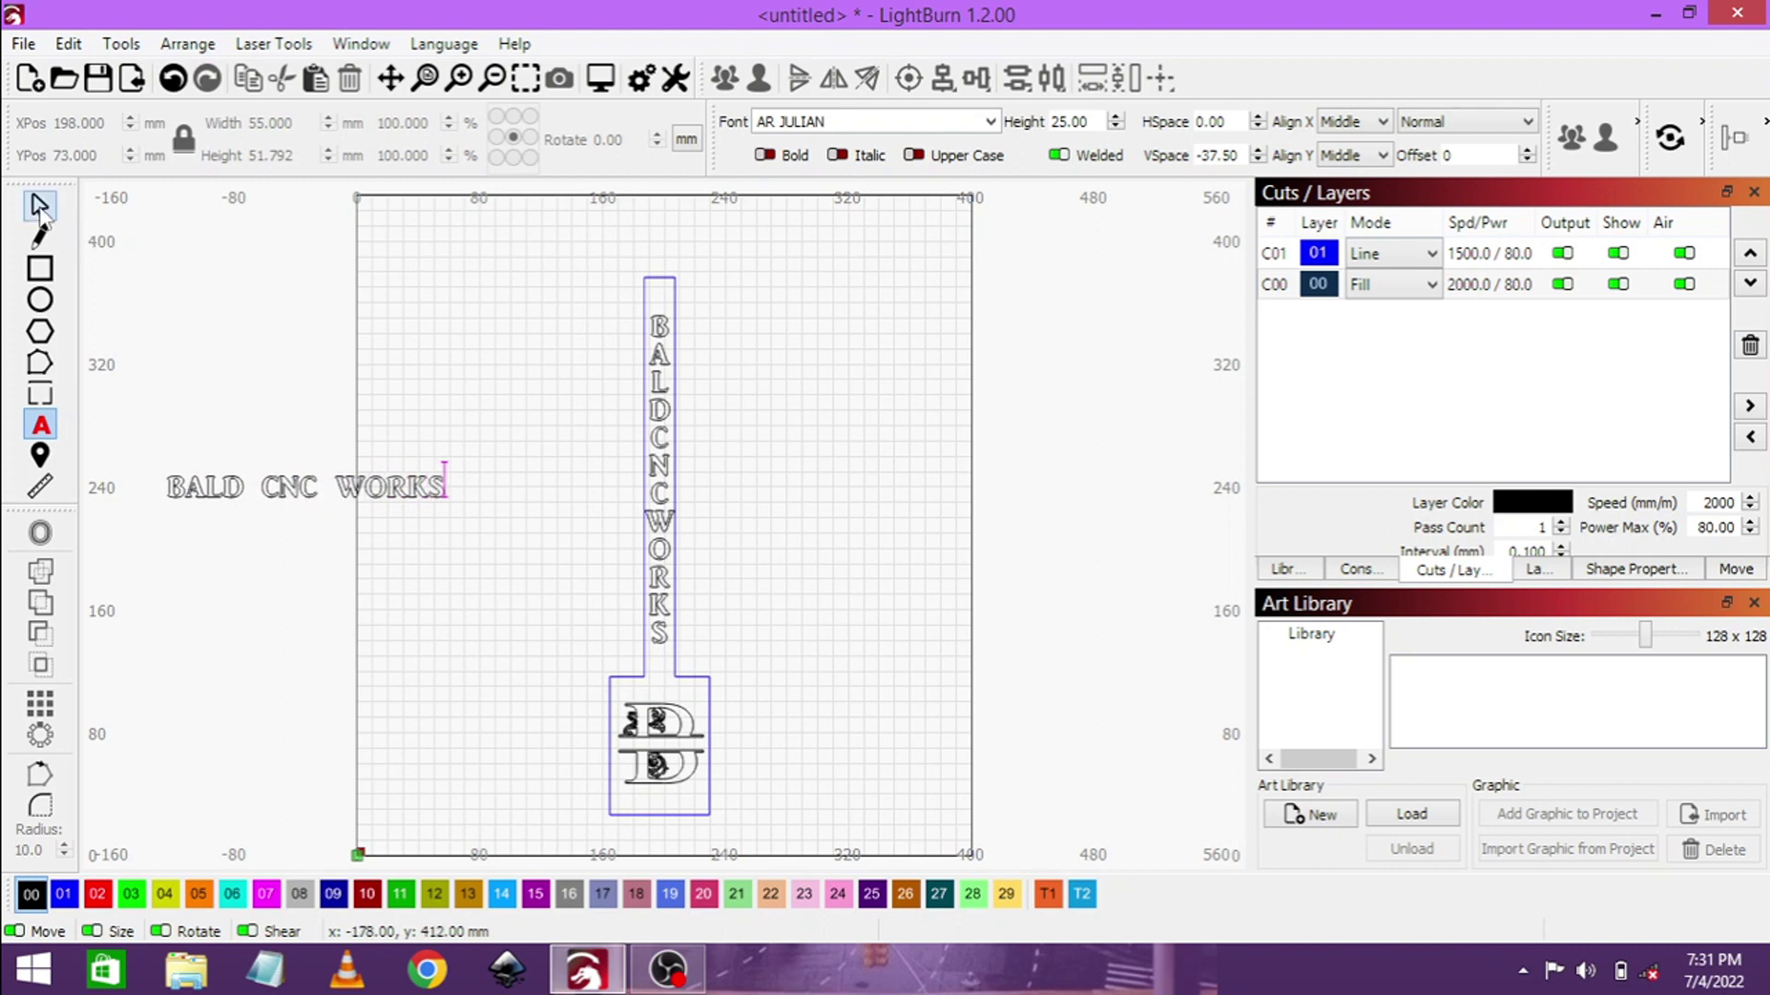
click(40, 204)
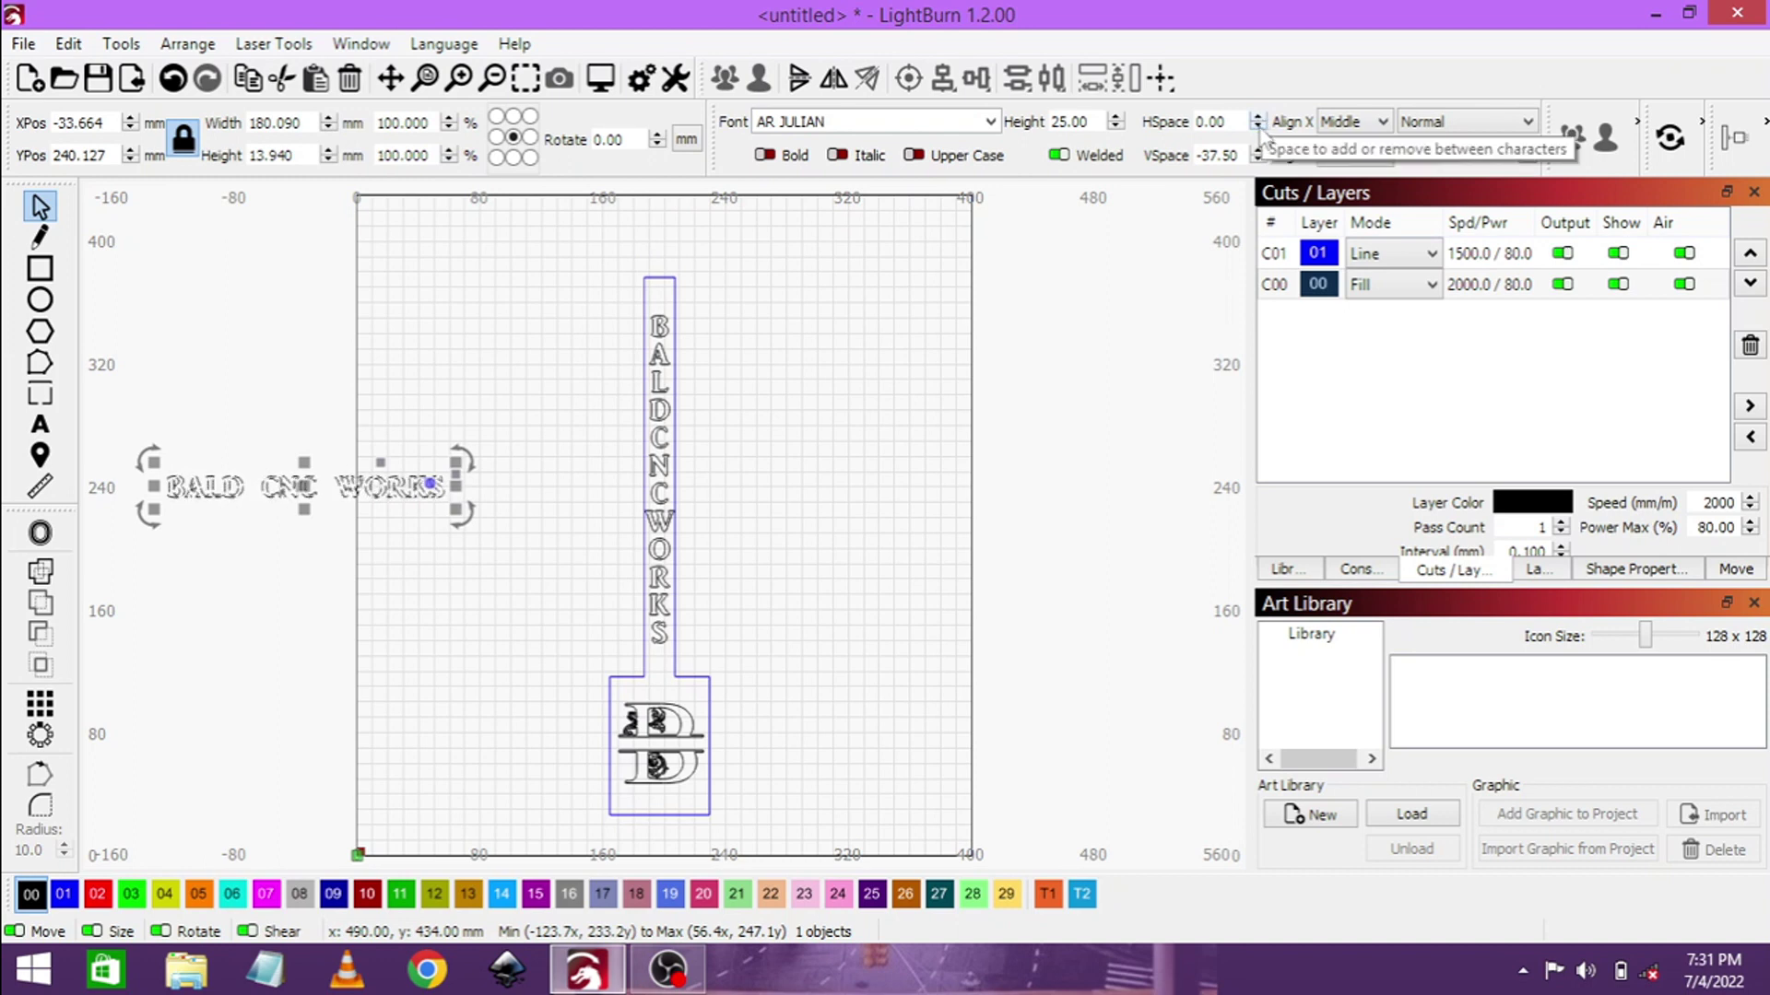
click(1258, 127)
click(1260, 127)
click(1259, 127)
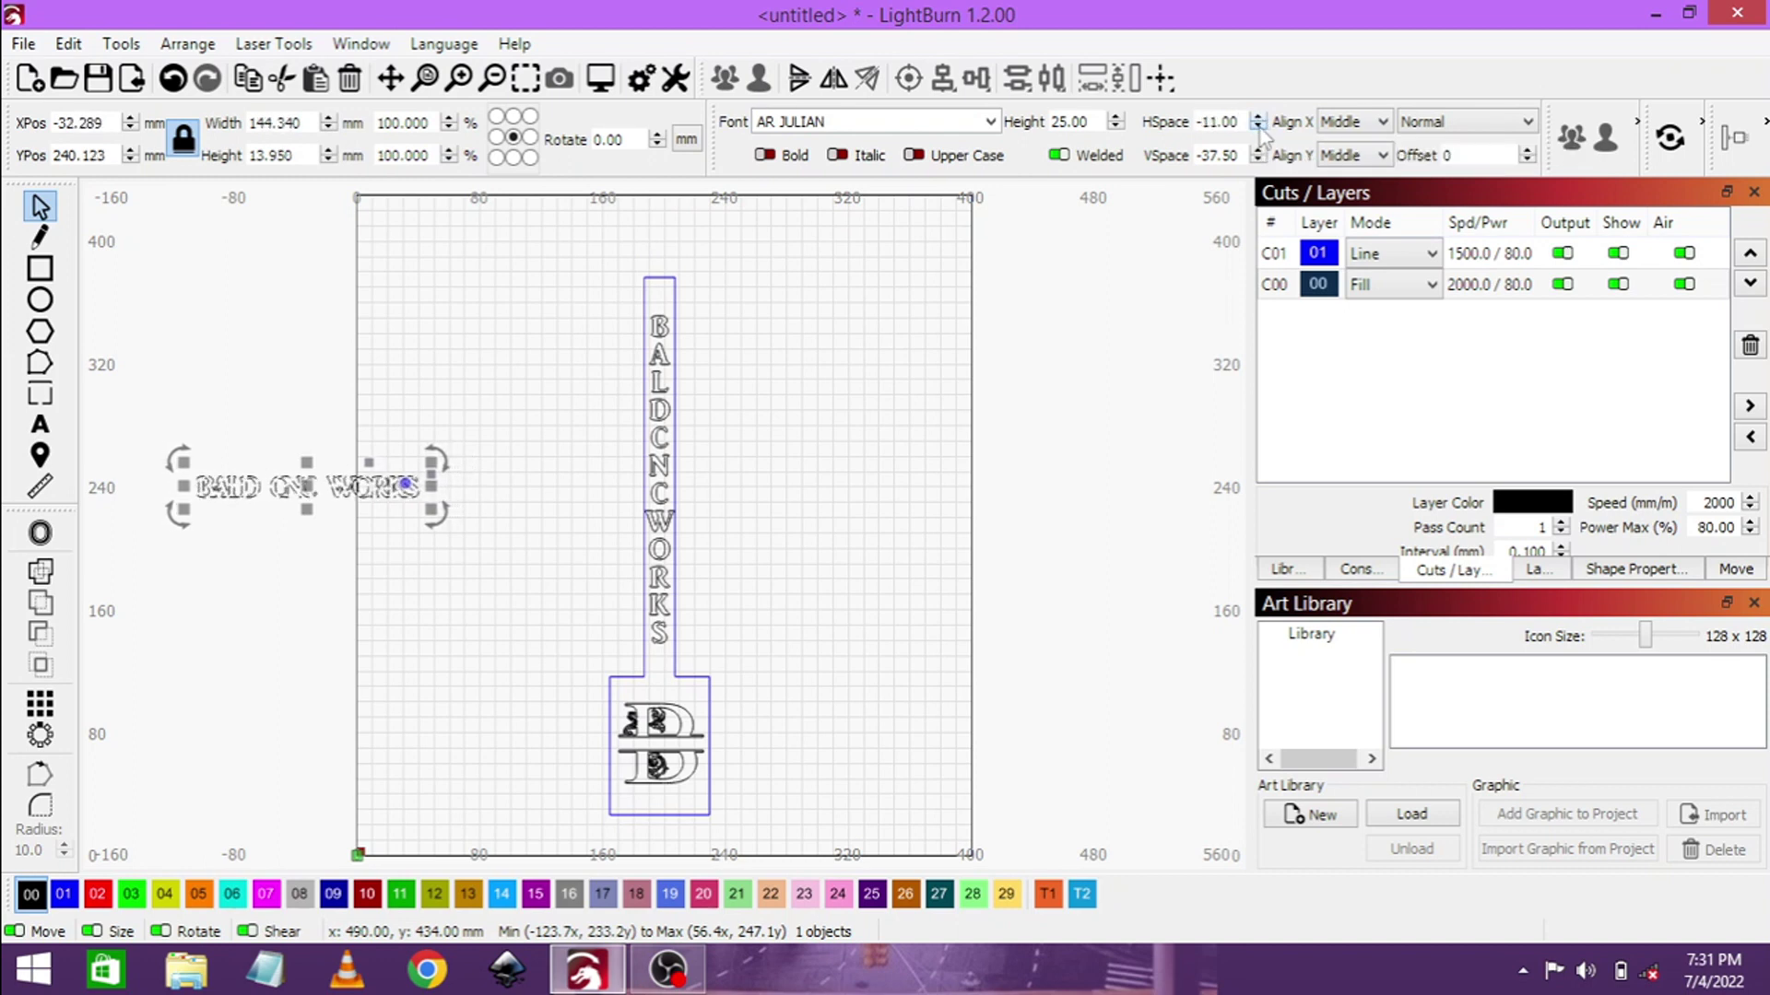
click(1258, 127)
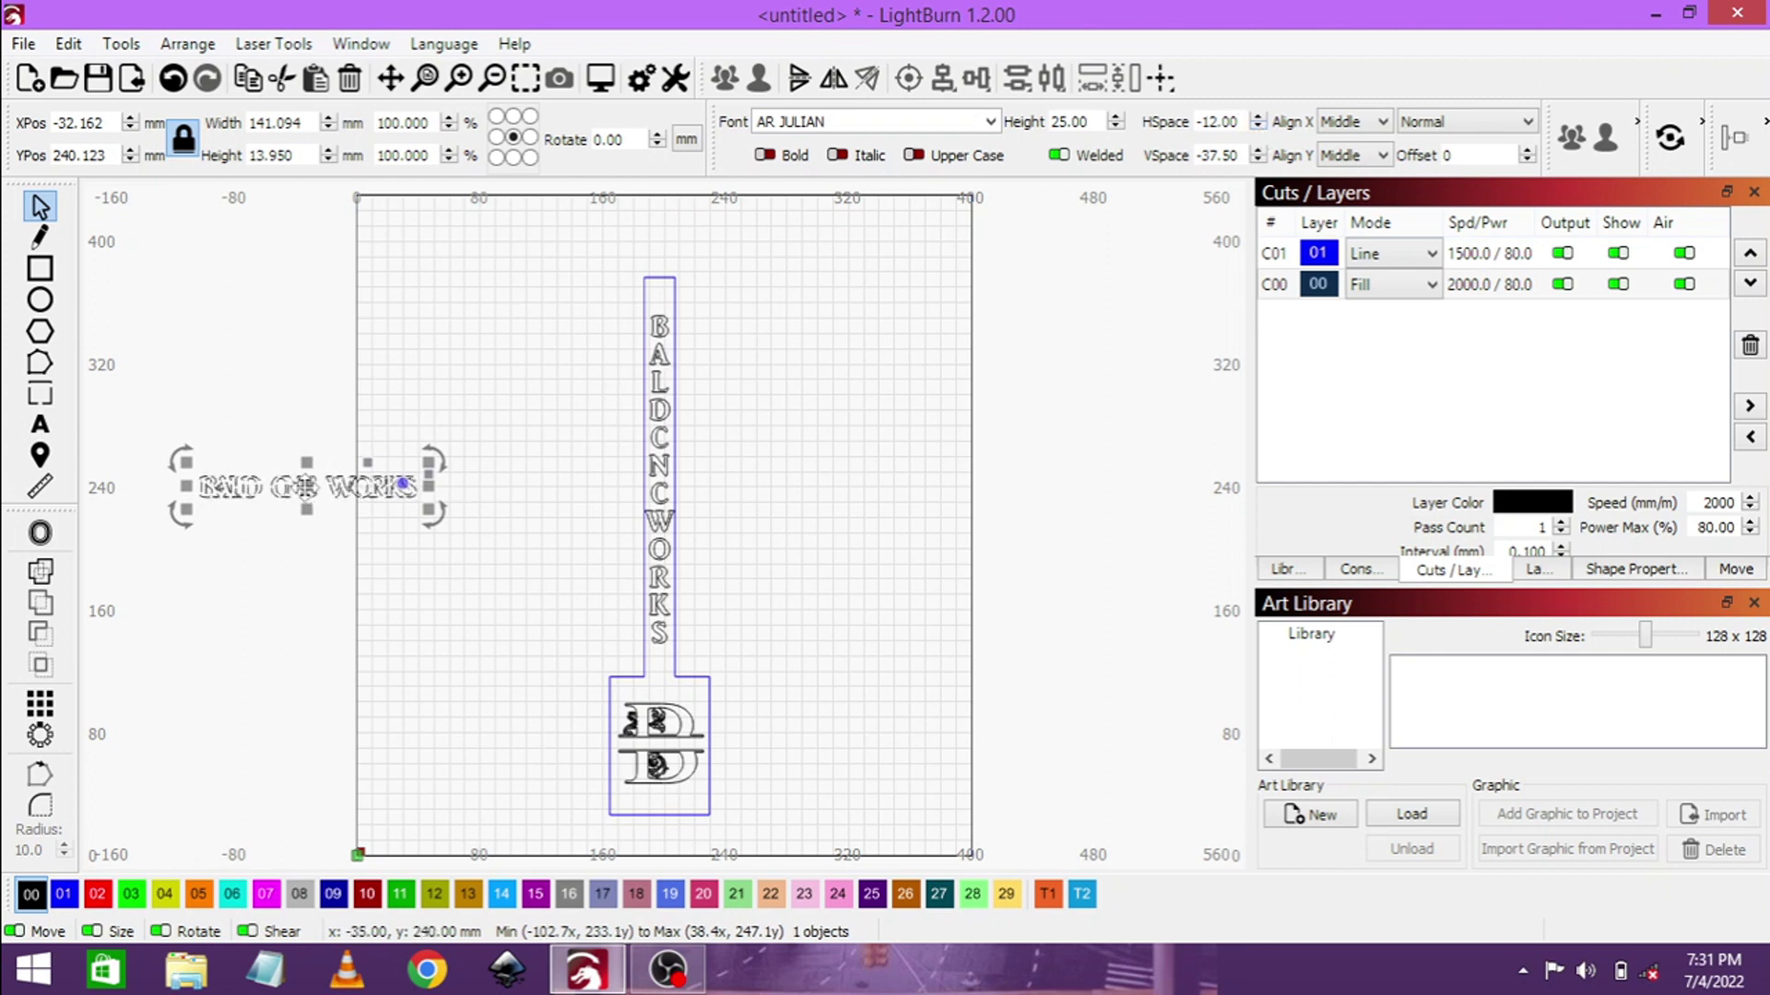
drag(302, 489, 680, 753)
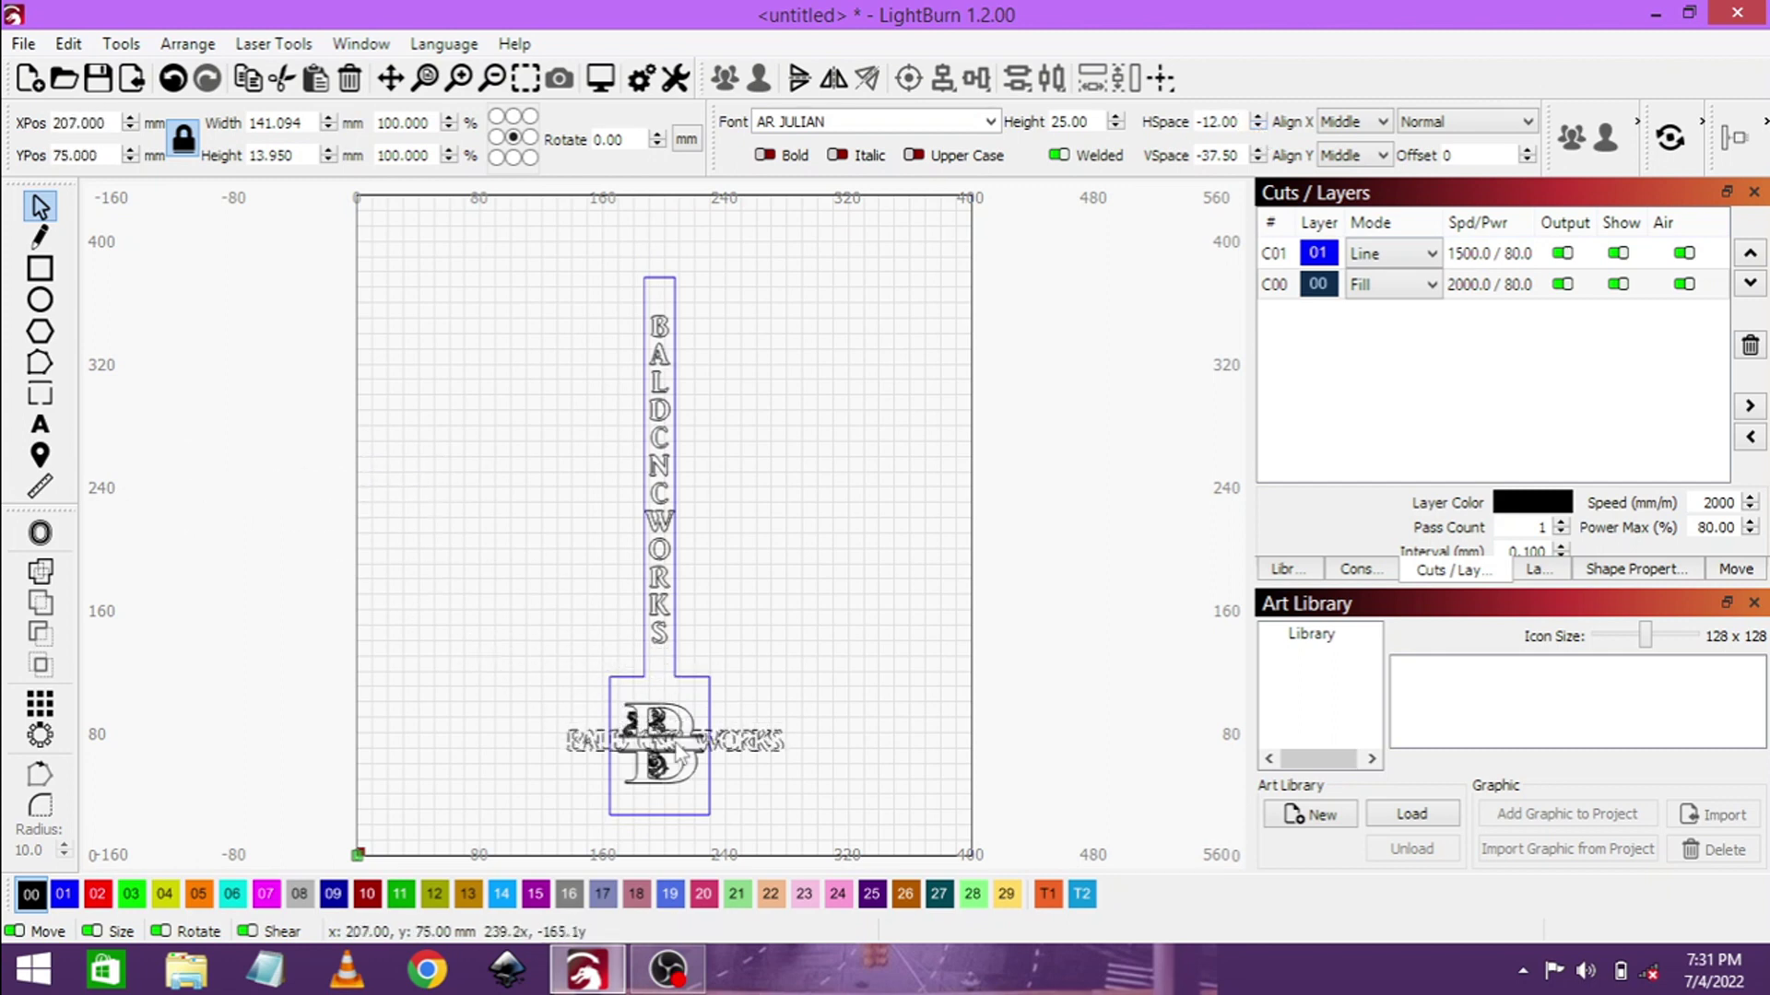
drag(680, 754, 679, 754)
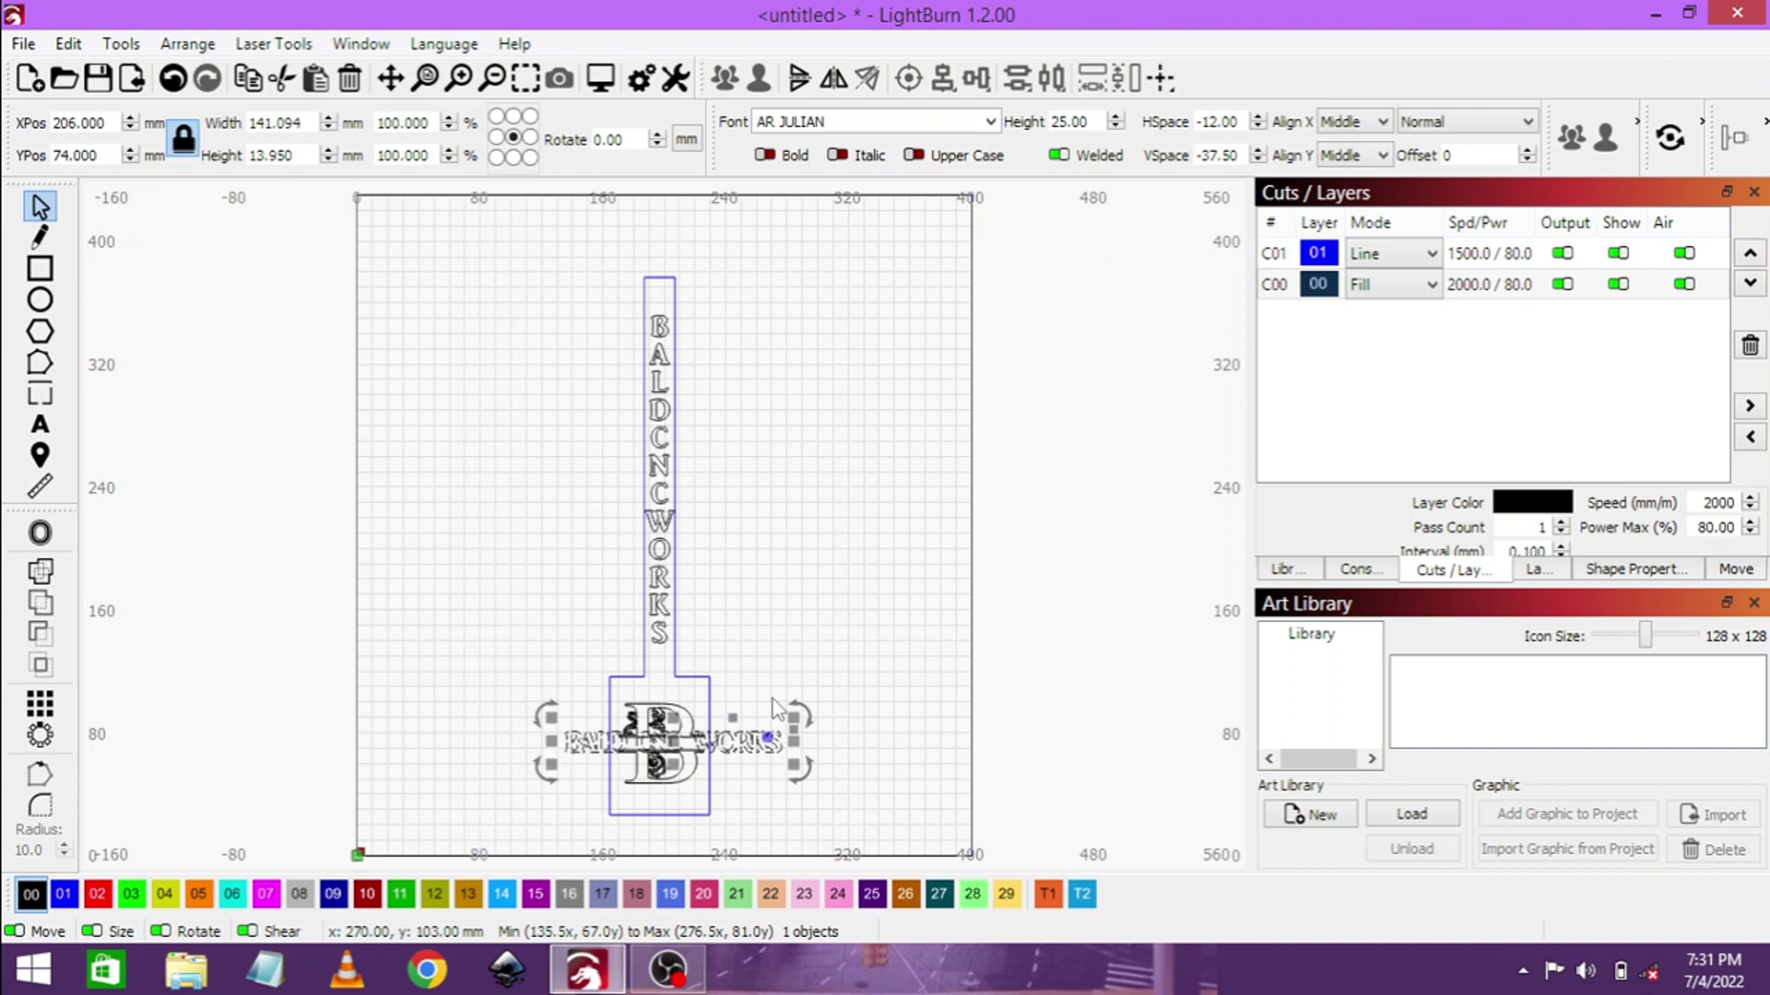
- Zoom in on the B and shrink the BALD CNC WORKS text to about 70 mm wide
key(equal)
key(equal)
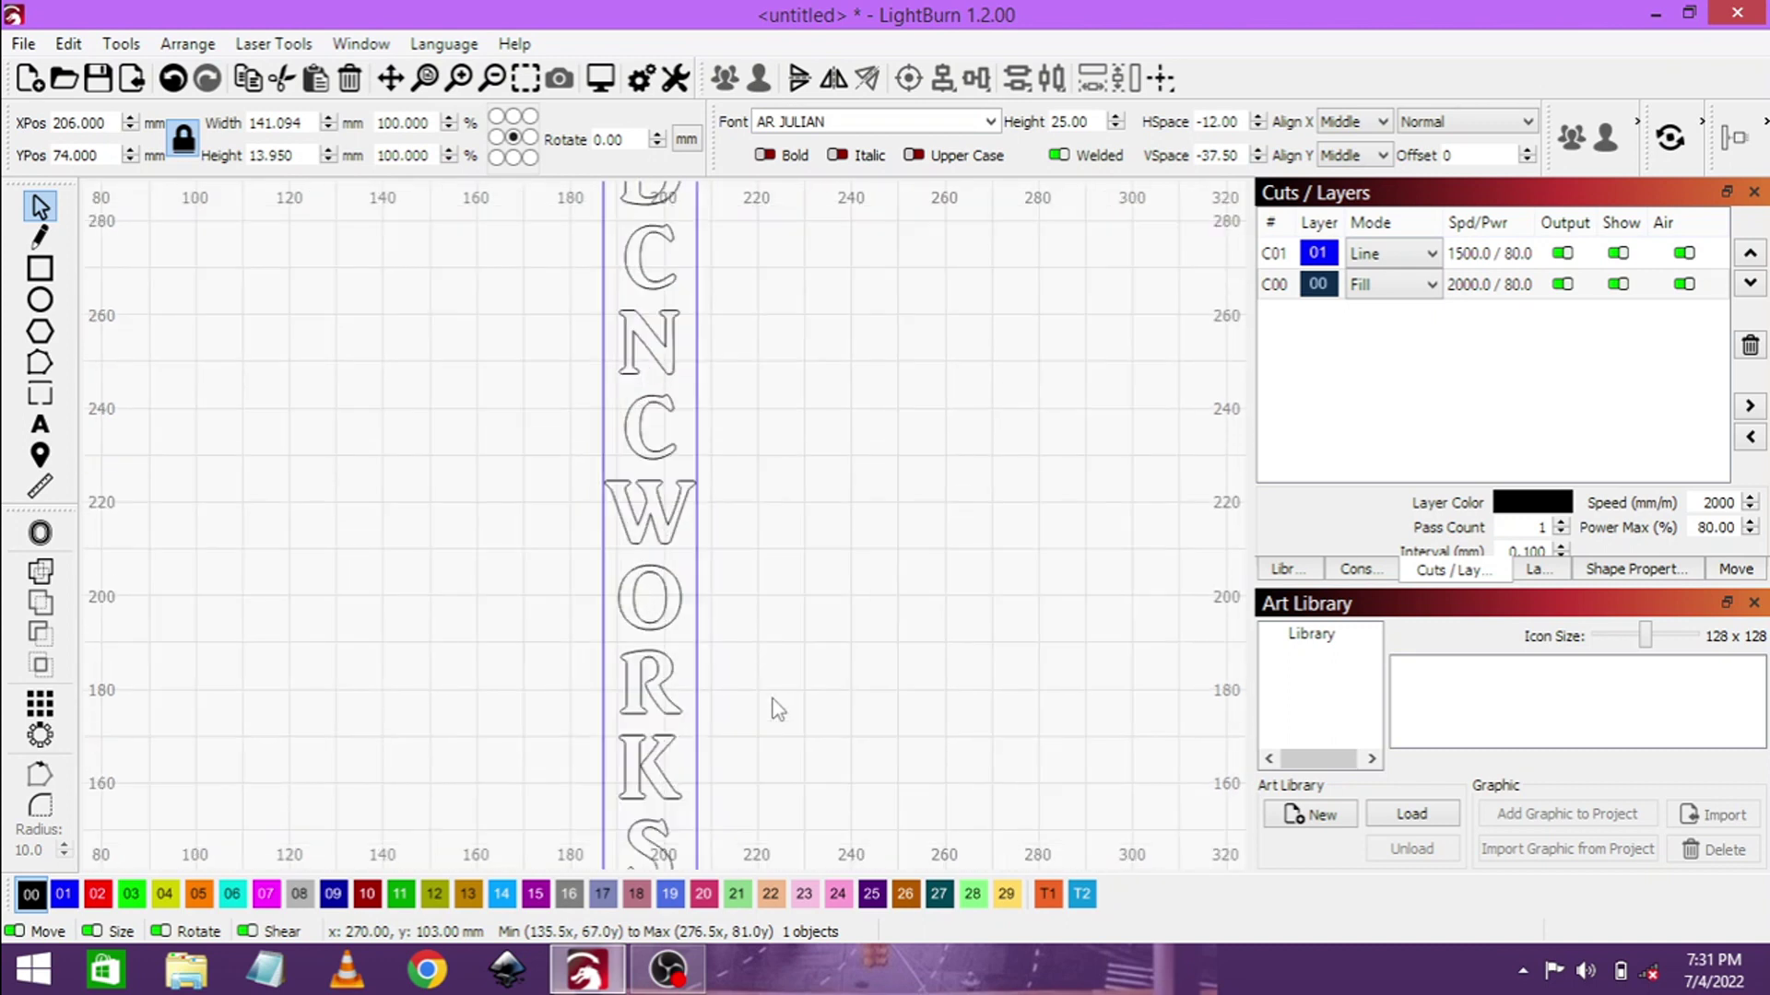
key(equal)
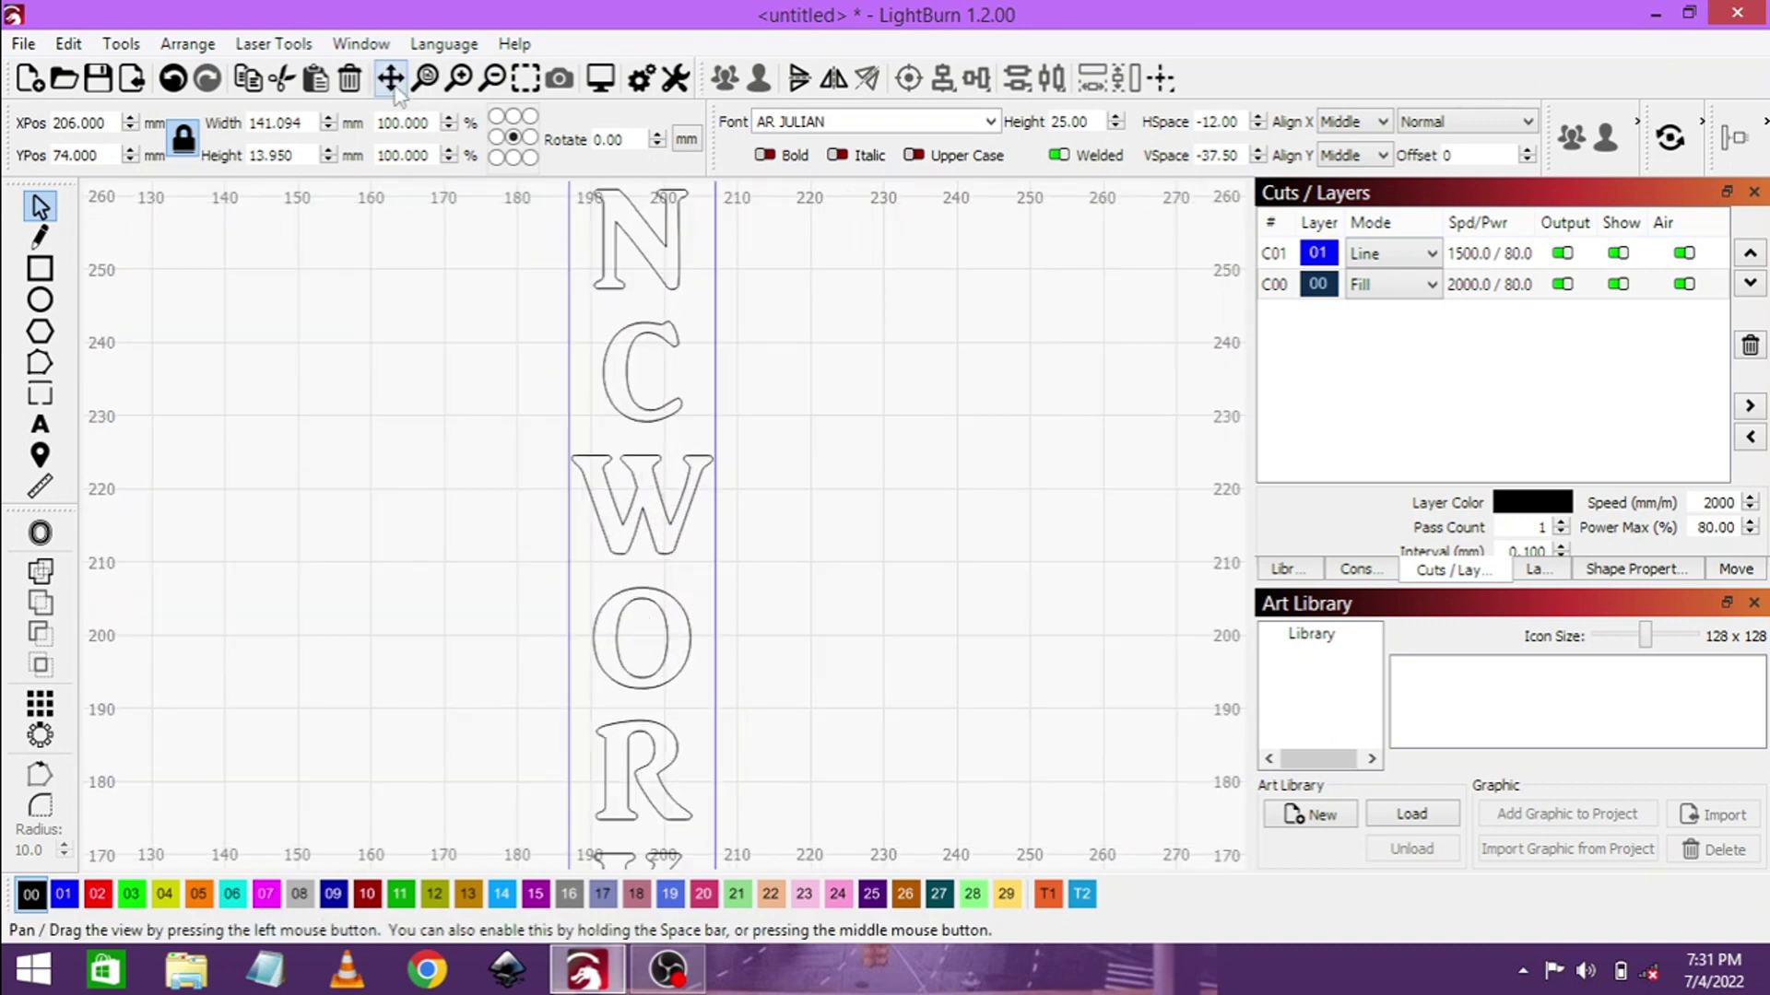
click(392, 79)
drag(969, 683, 968, 375)
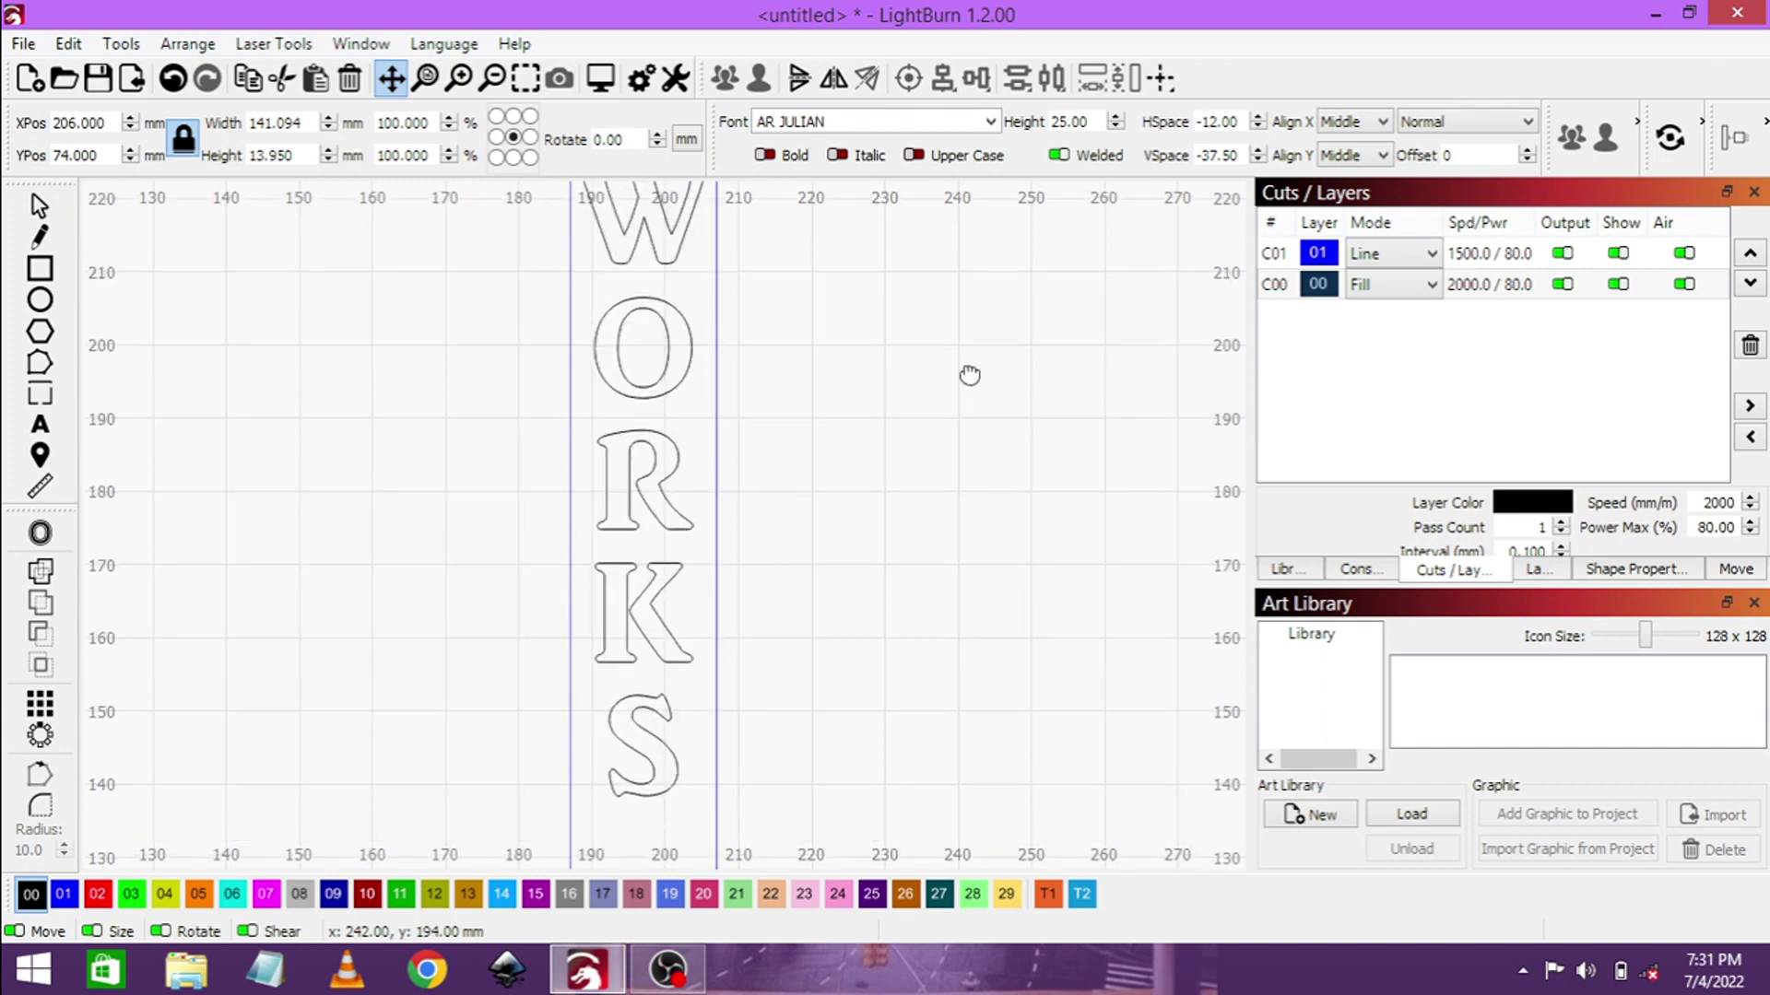
drag(955, 761, 934, 481)
mouse_move(968, 649)
mouse_down()
mouse_move(956, 348)
mouse_move(920, 186)
mouse_up()
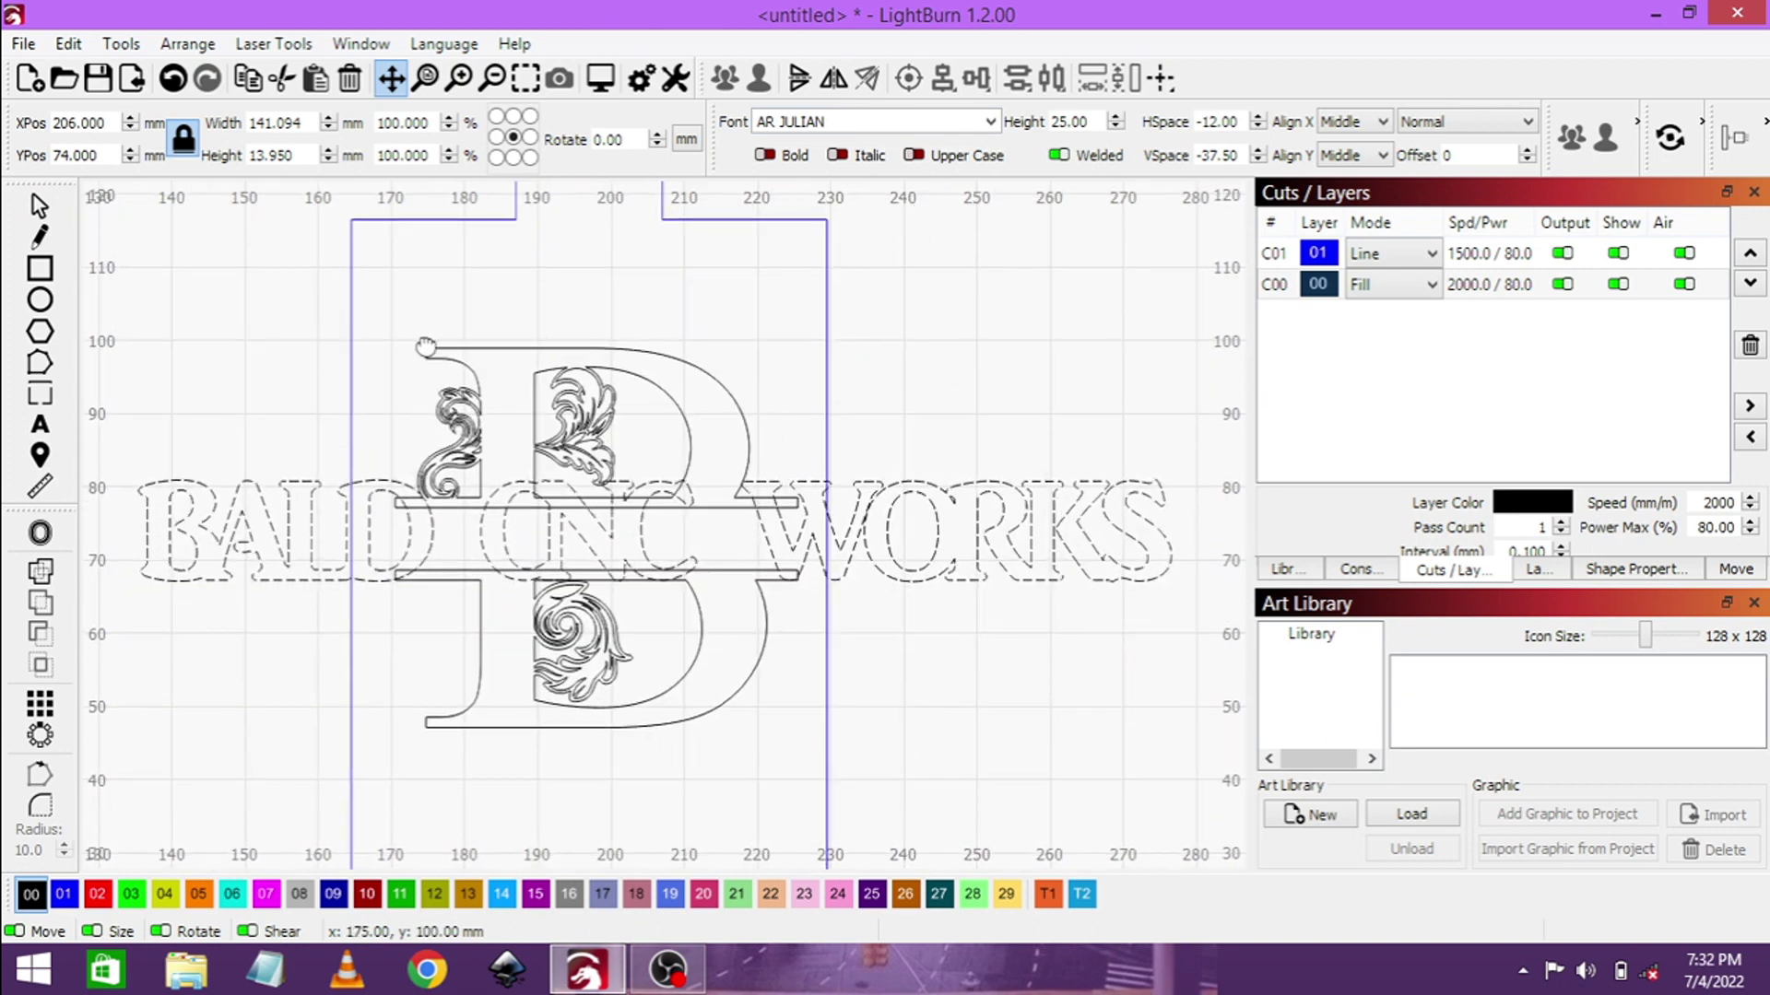
click(41, 204)
click(166, 504)
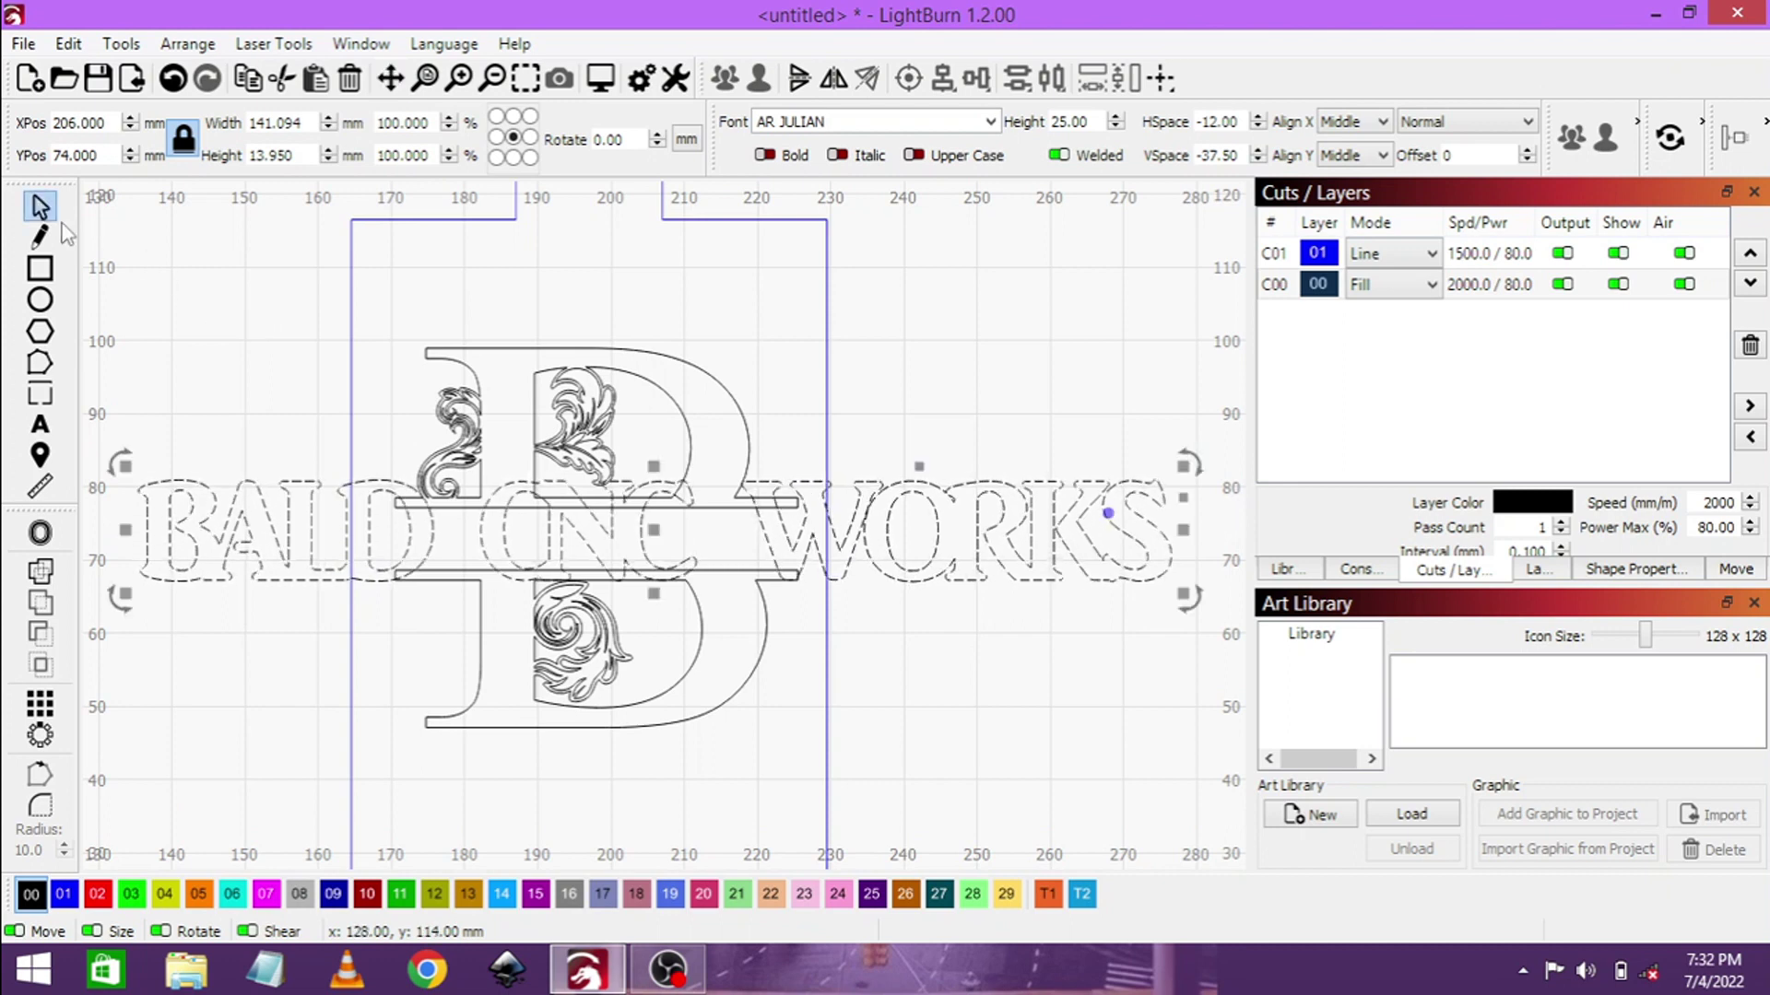
mouse_move(122, 465)
mouse_down()
mouse_move(345, 629)
mouse_move(570, 546)
mouse_up()
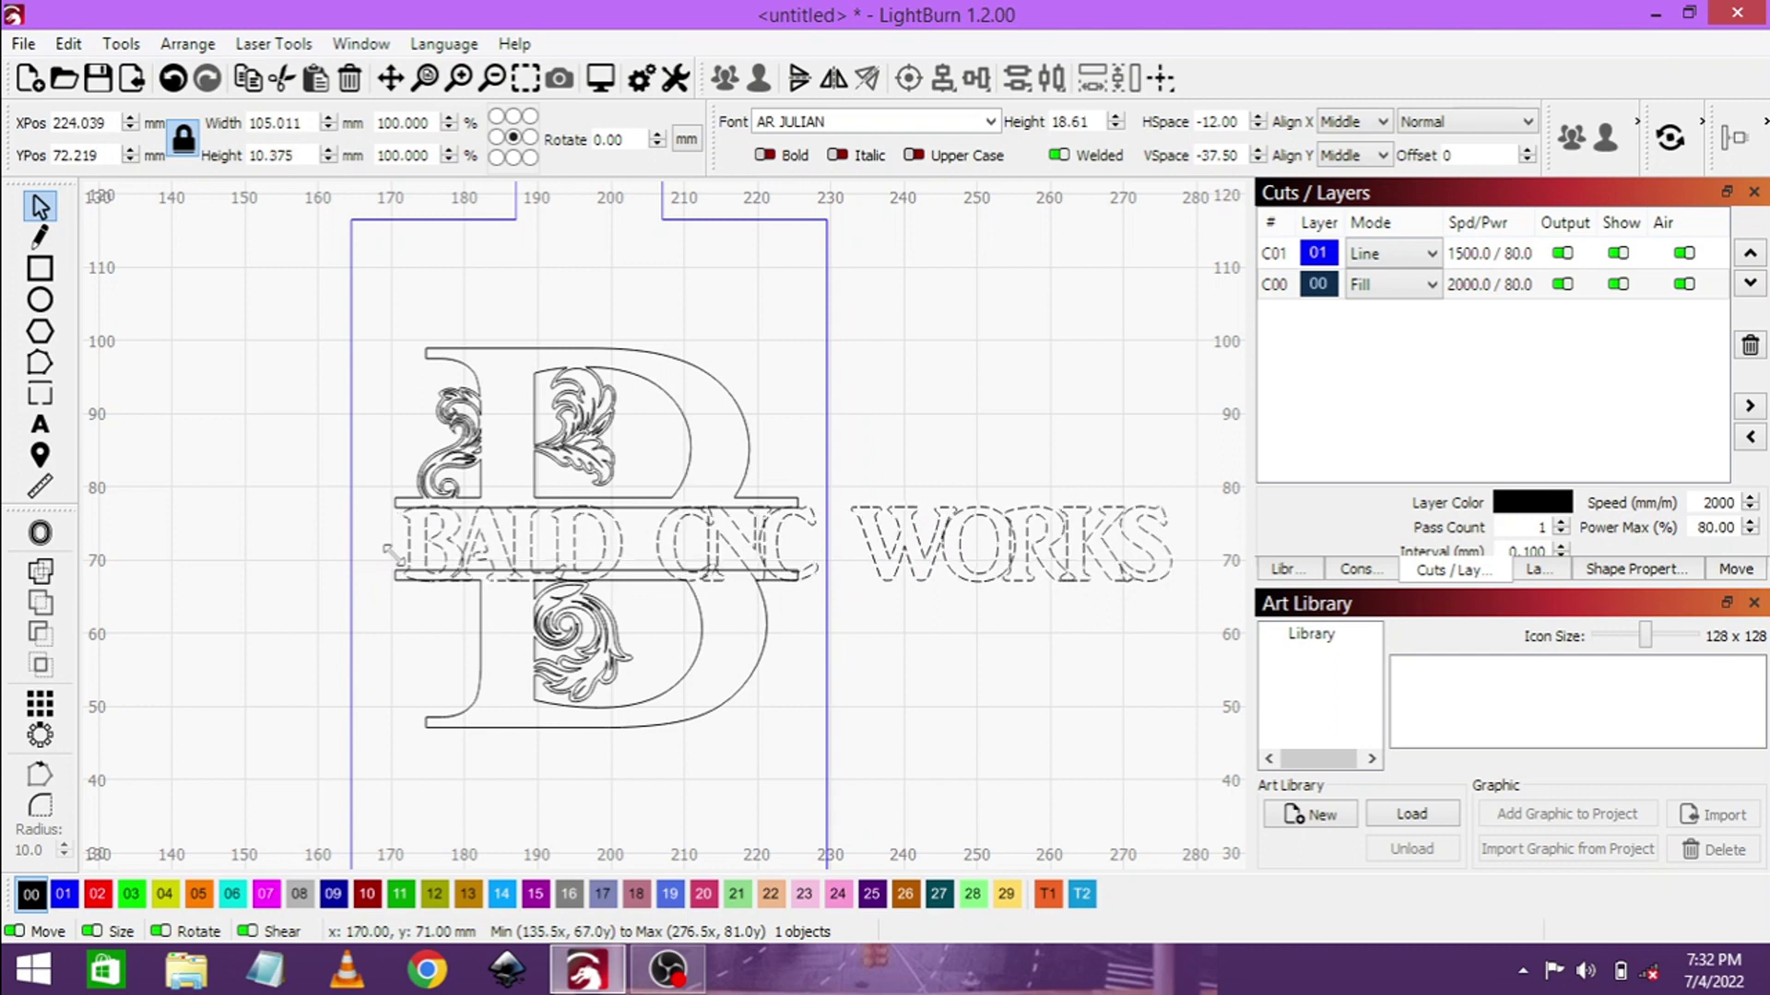
drag(569, 547, 645, 548)
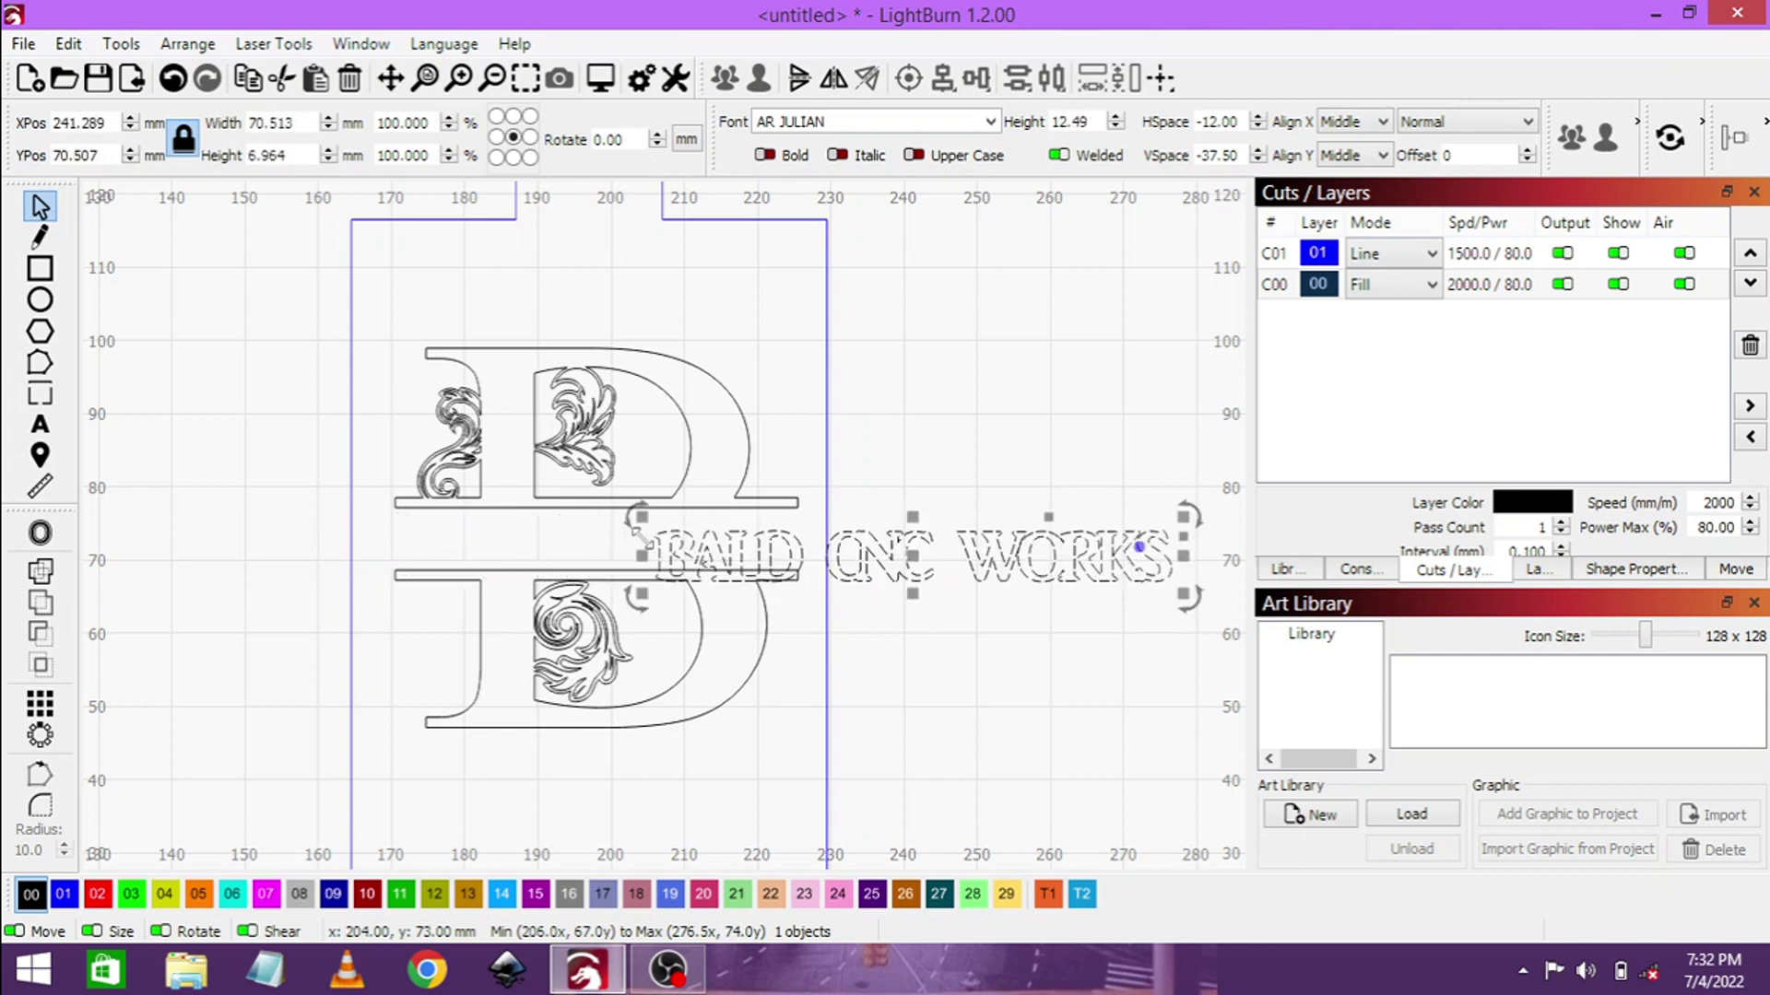
- Fit the text into the B's crossbar band, stretching it taller to fill it
drag(918, 564, 617, 537)
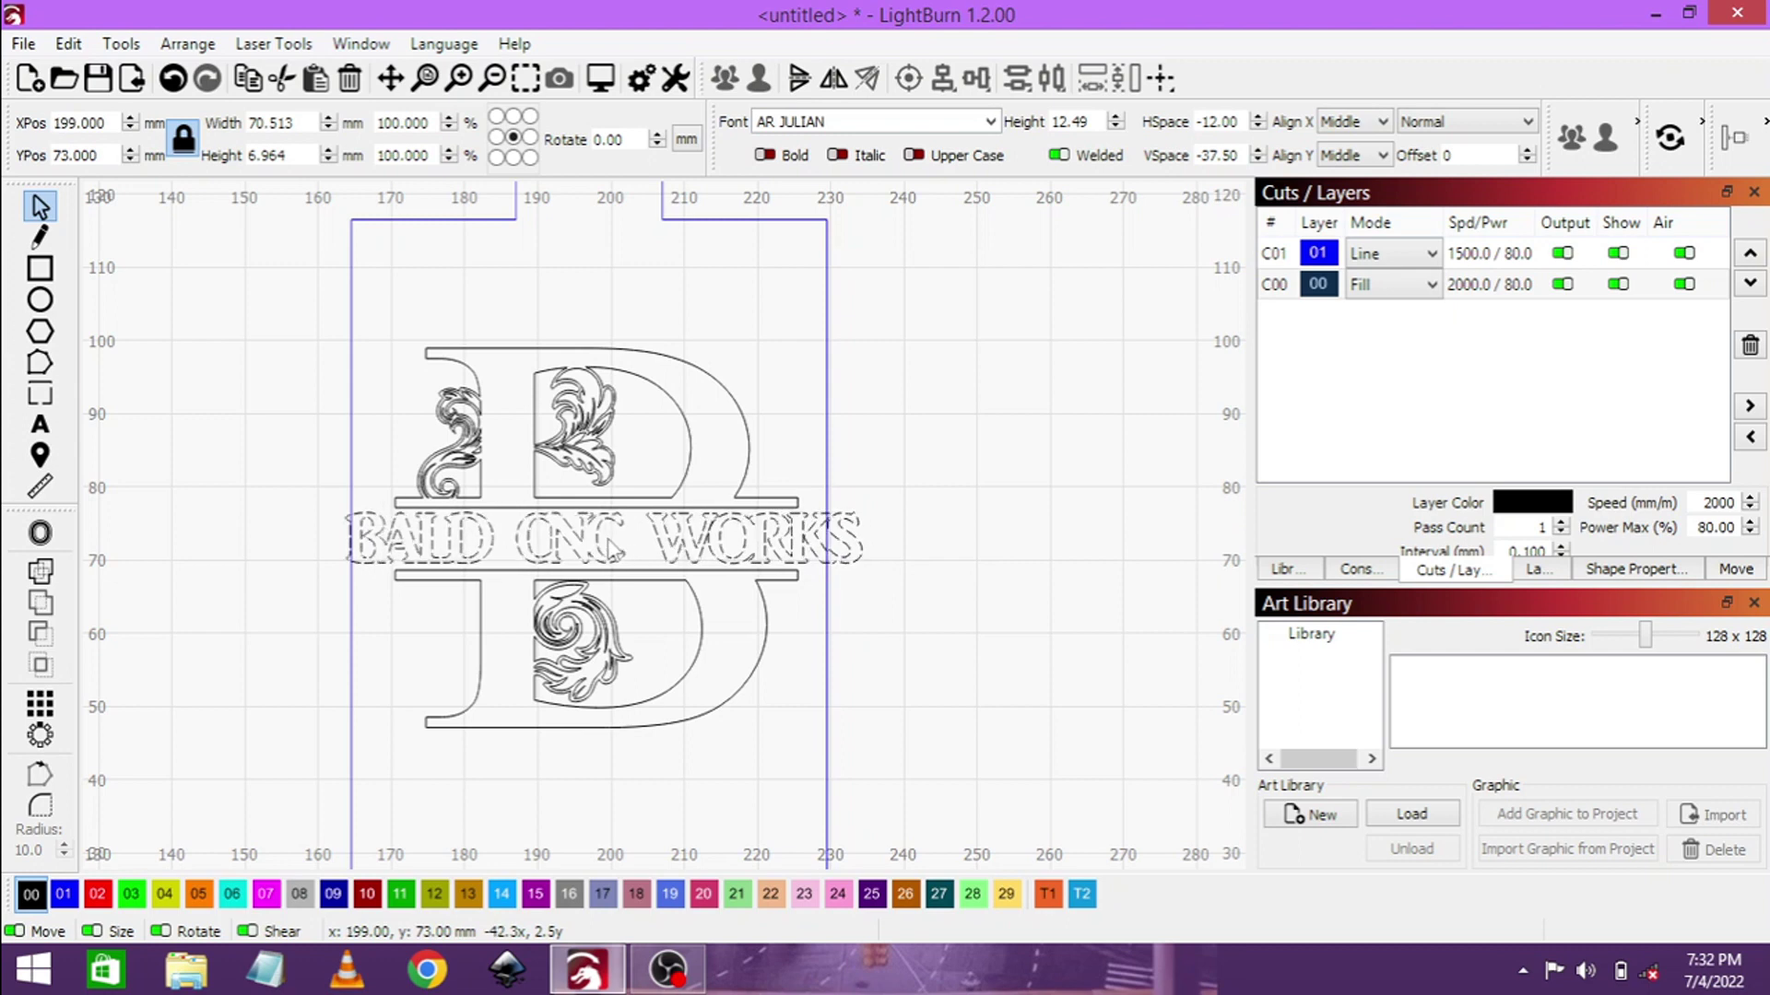
mouse_move(391, 535)
mouse_down()
mouse_move(392, 510)
mouse_move(531, 522)
mouse_up()
drag(667, 544, 605, 554)
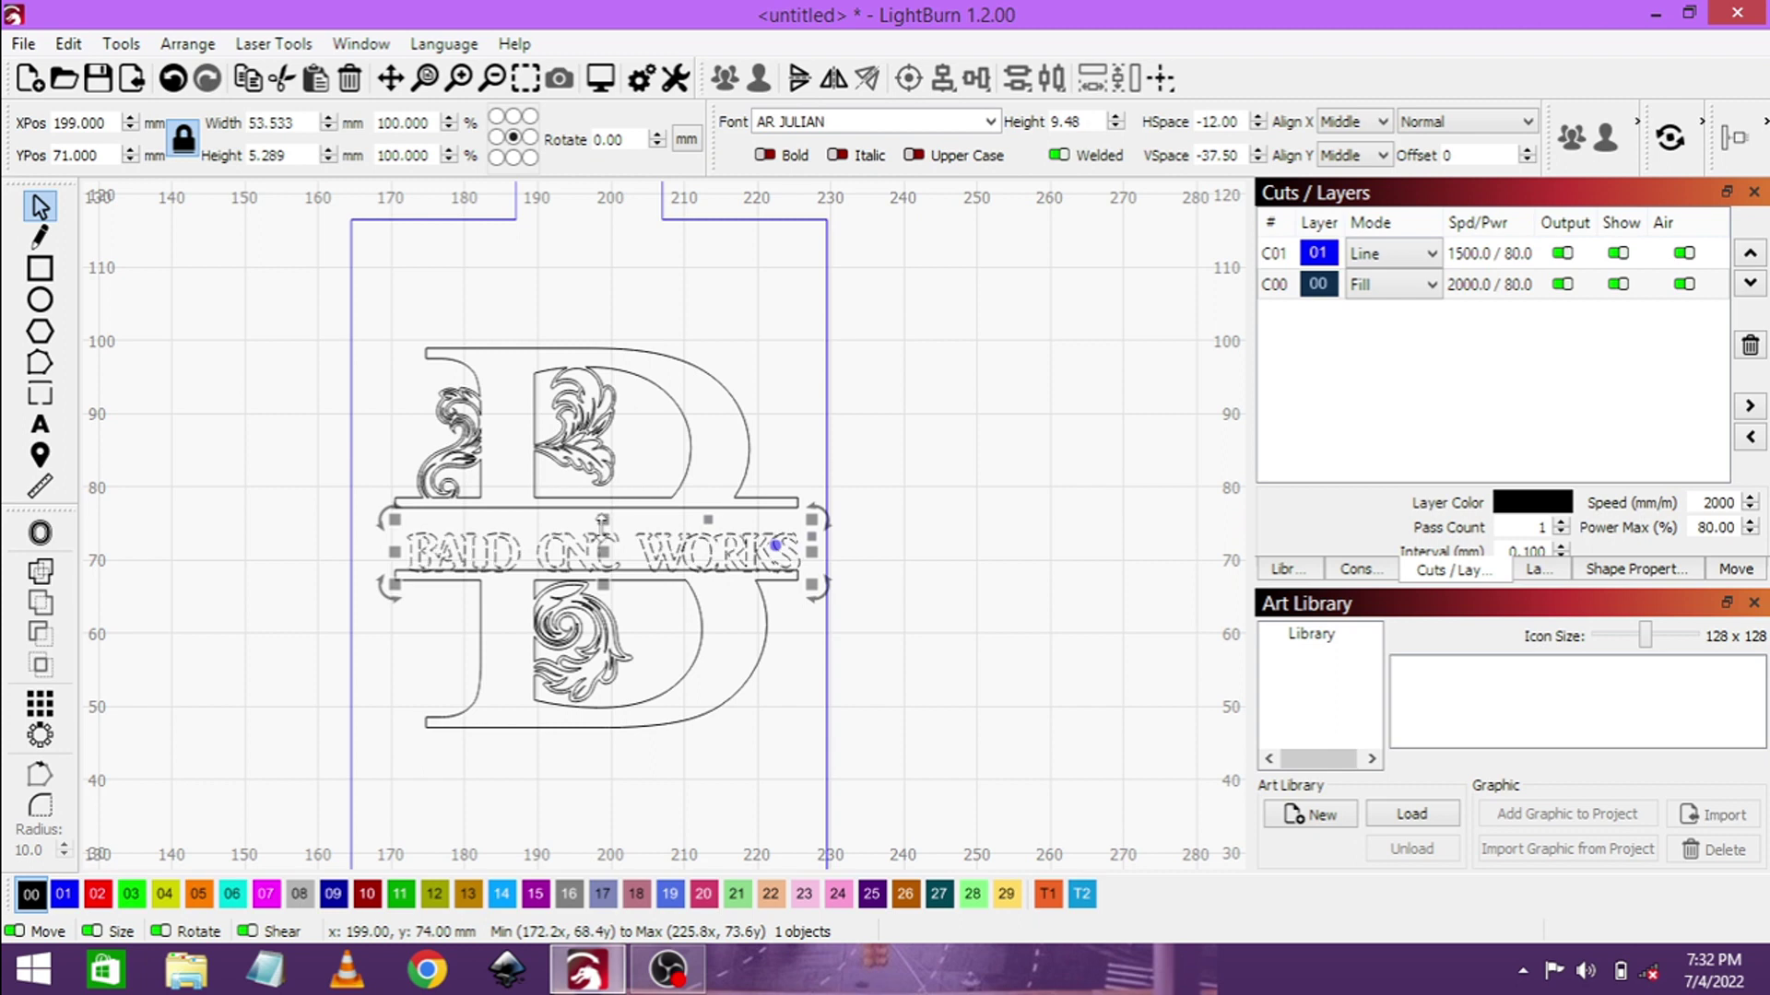
drag(604, 515, 600, 489)
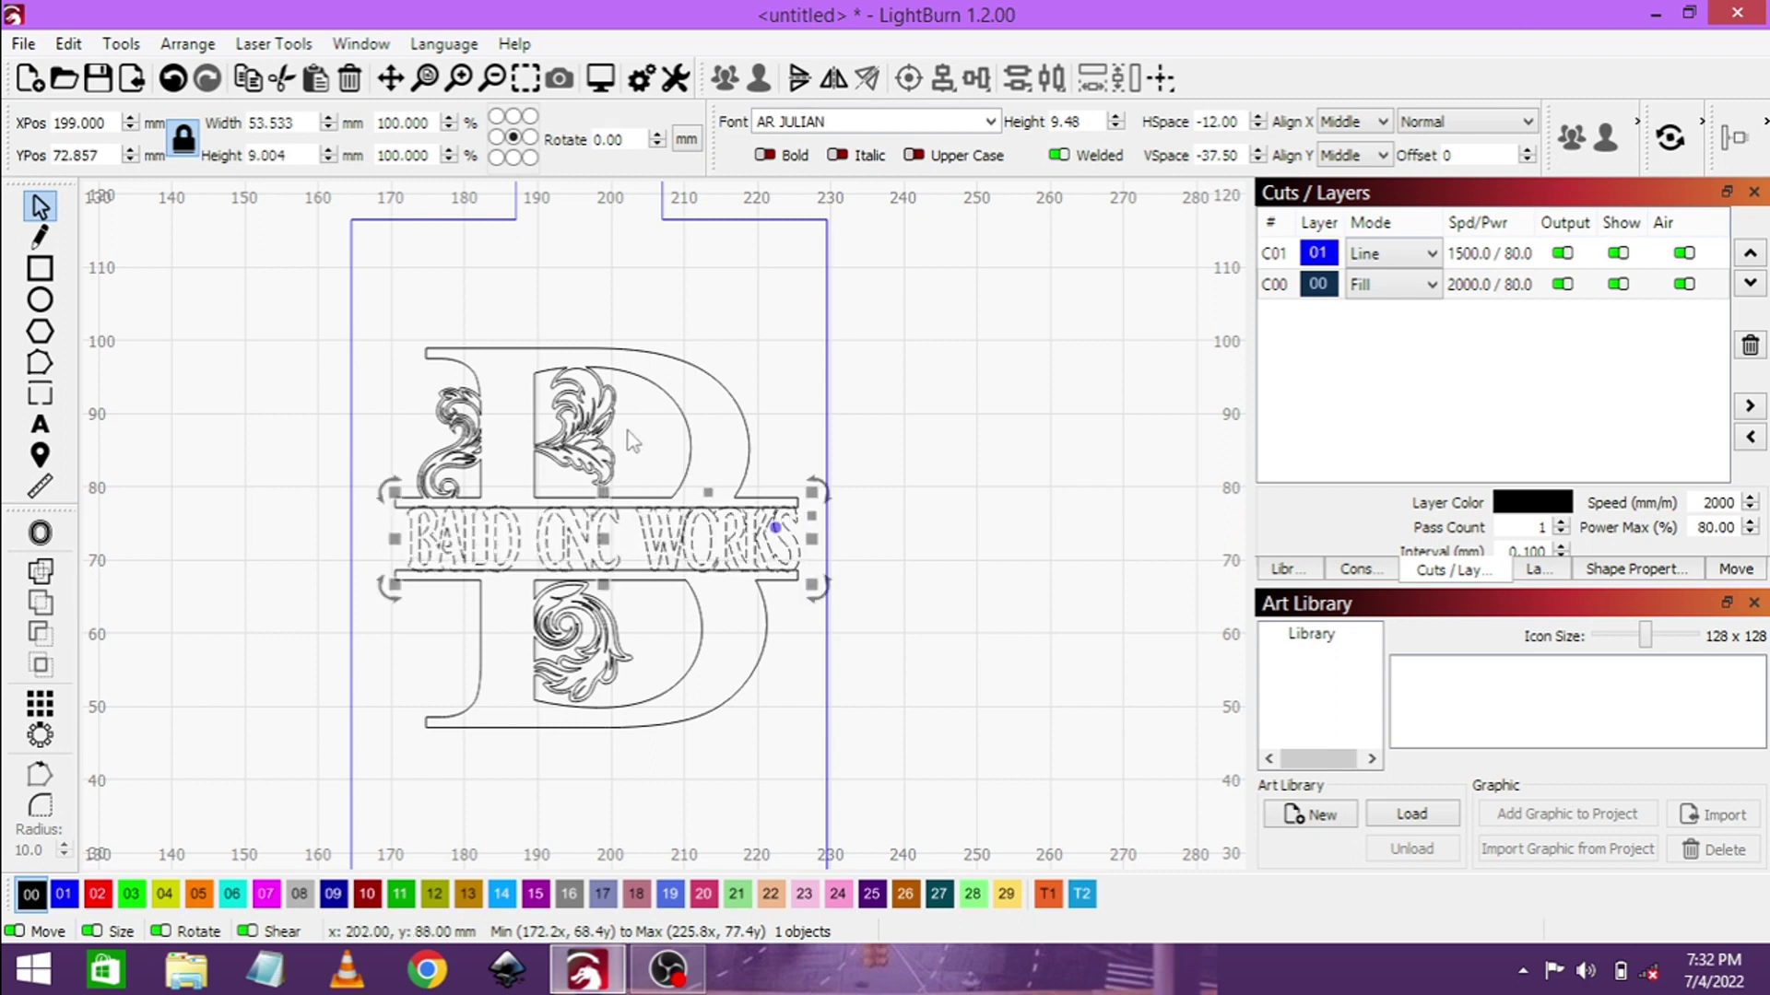
- Weld the text and the whole B monogram into one 55 × 52 mm outline
shift+click(690, 443)
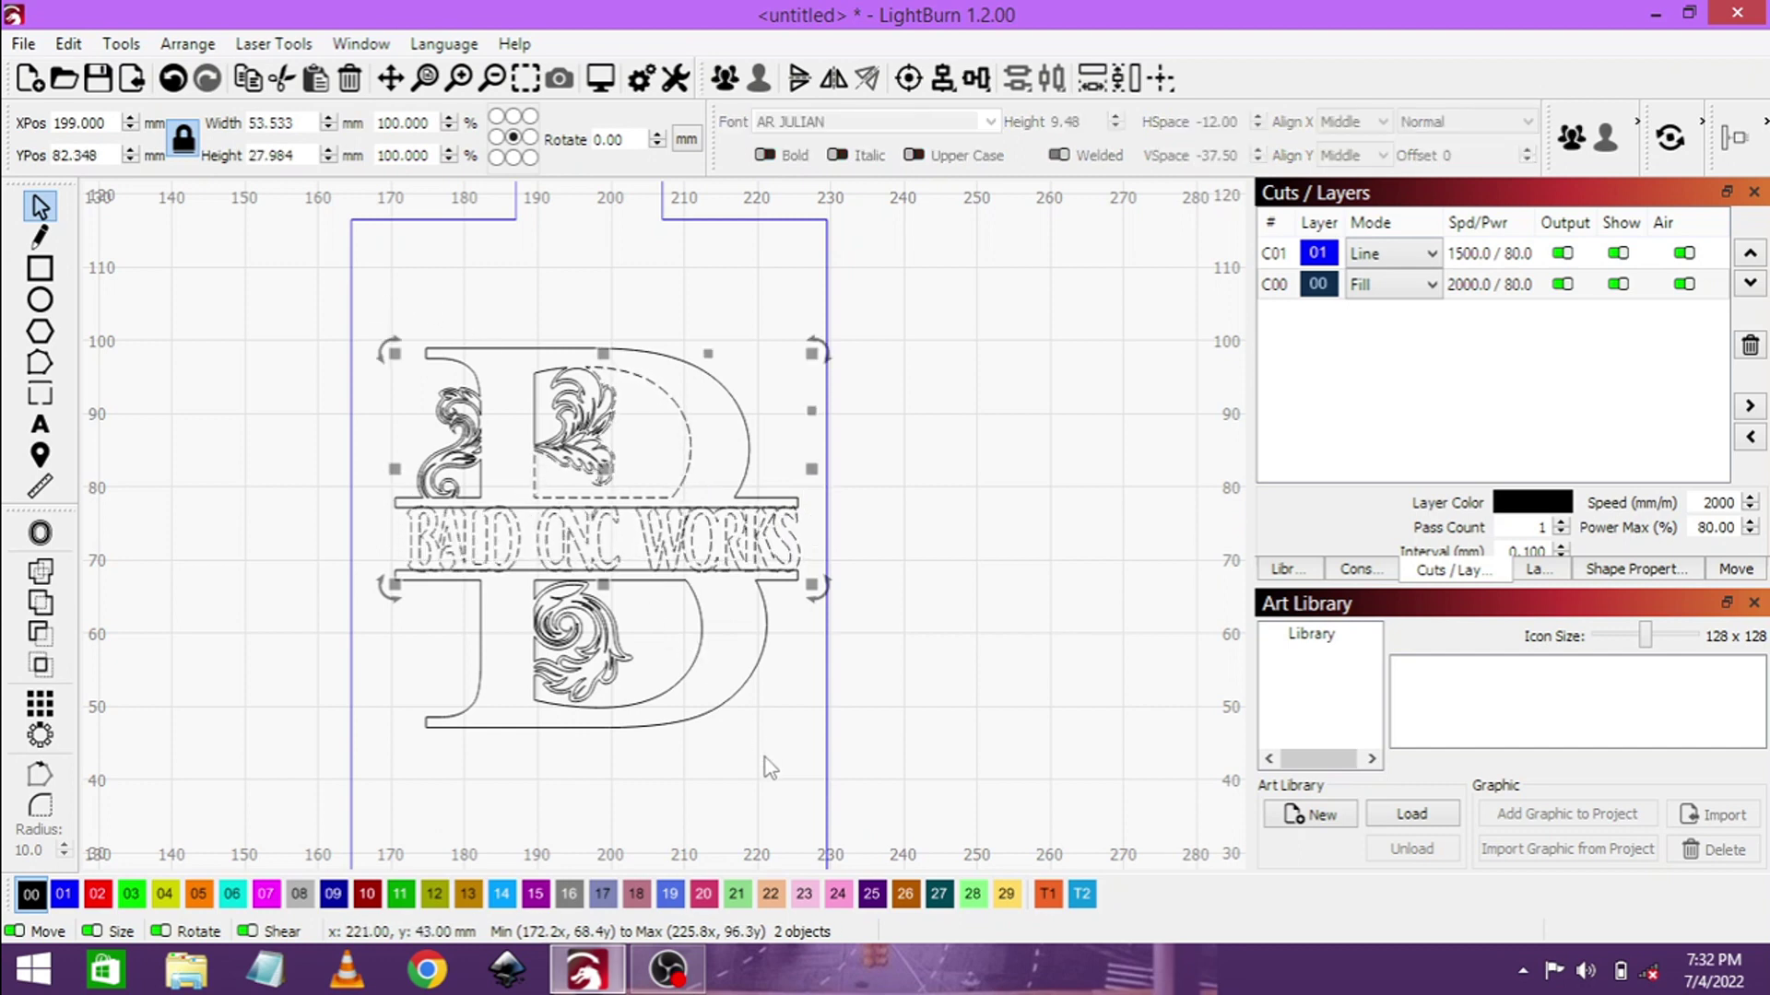
mouse_move(764, 756)
mouse_down()
mouse_move(502, 447)
mouse_move(271, 357)
mouse_up()
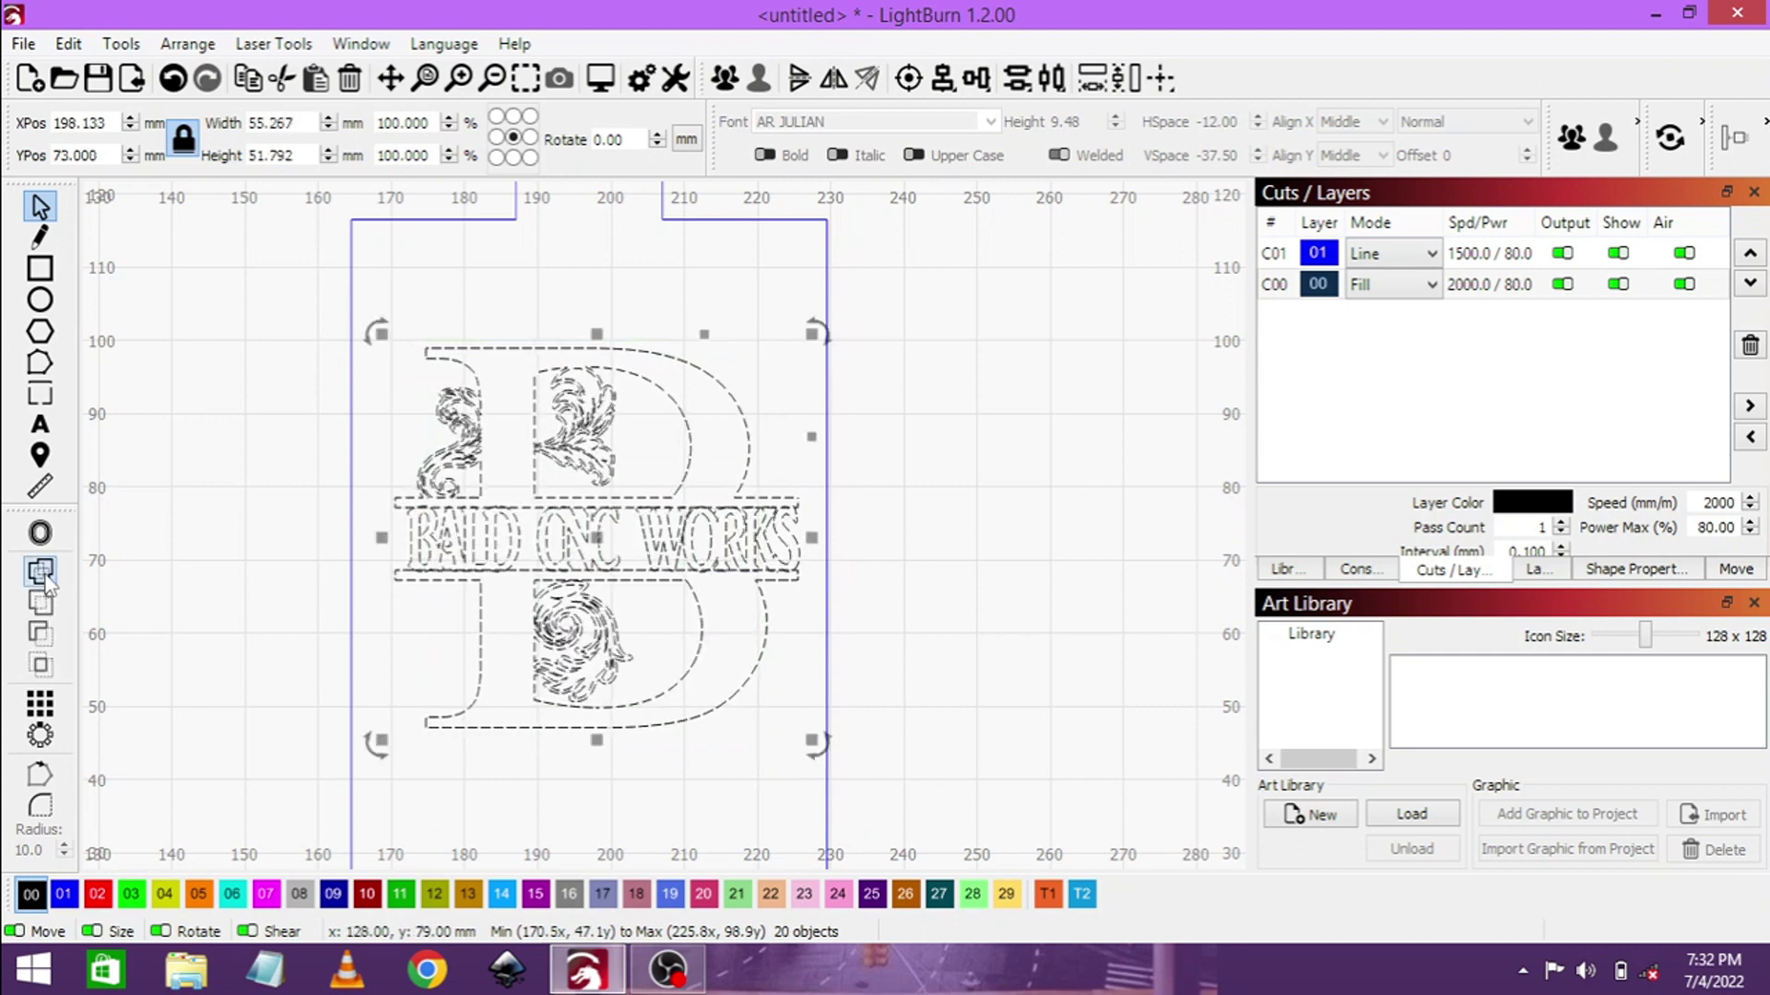
click(913, 529)
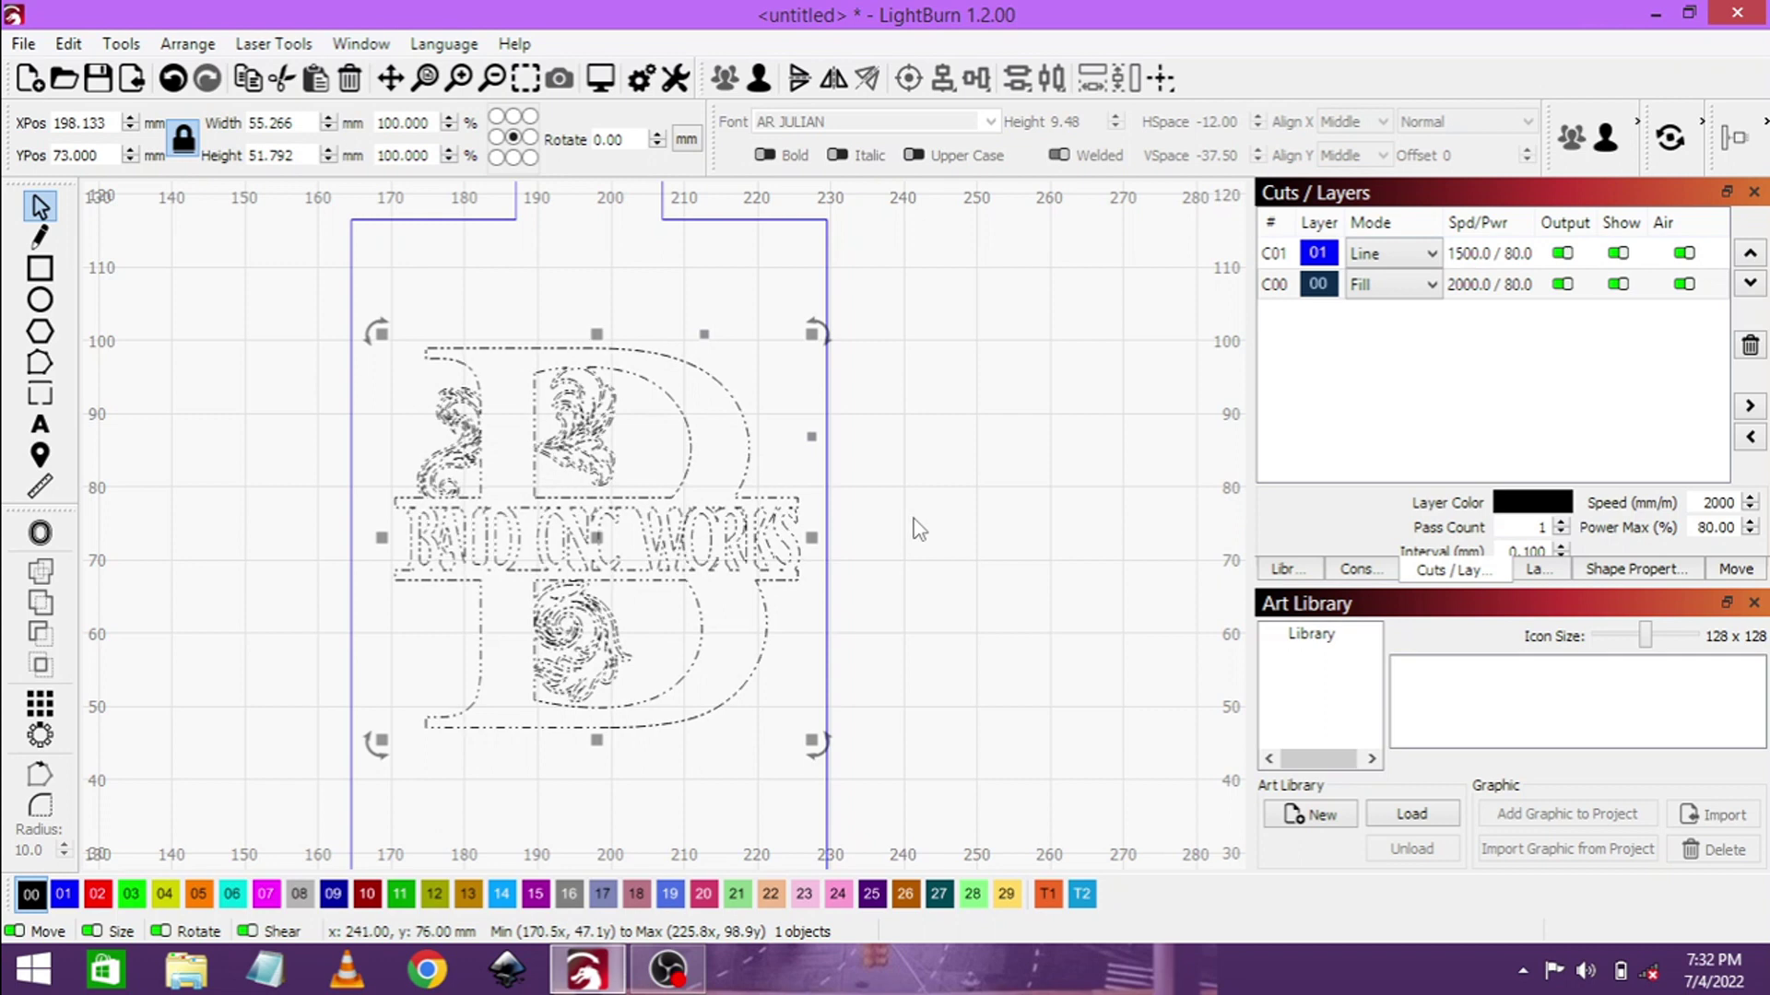
key(Page_Down)
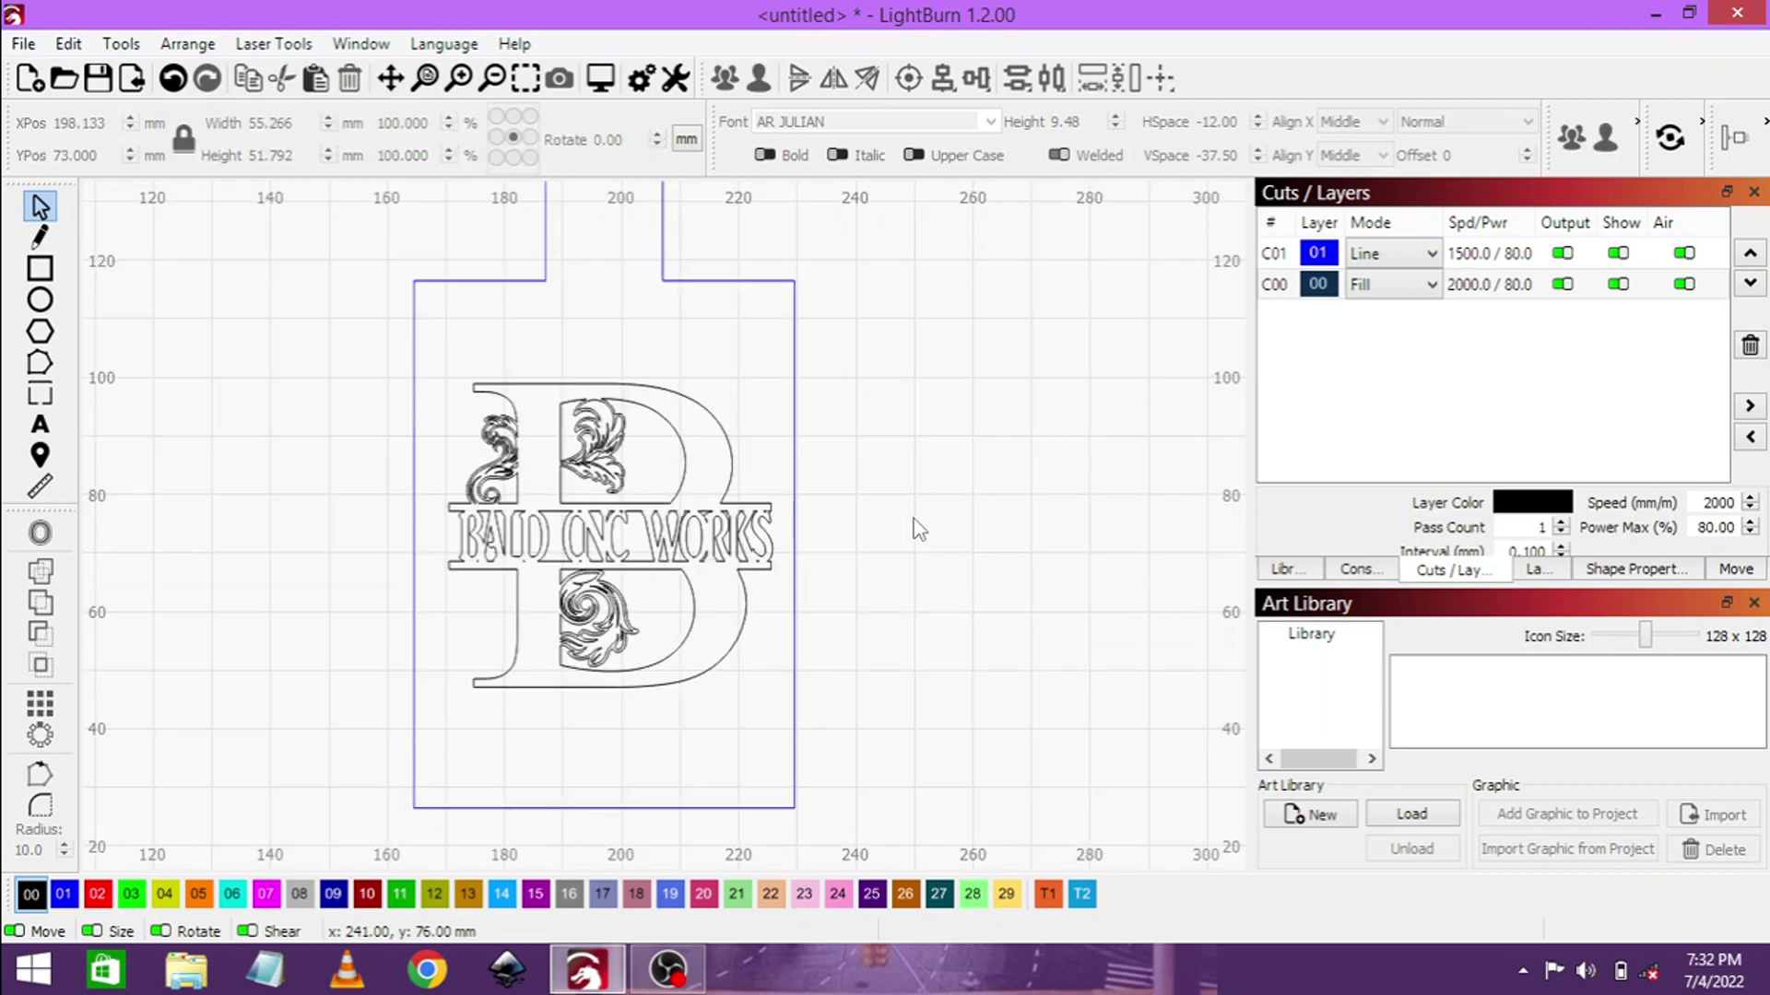
- Zoom out to the full work area and assign the welded B monogram to the red 02 layer
key(Page_Down)
key(Page_Down)
key(Page_Down)
key(Page_Down)
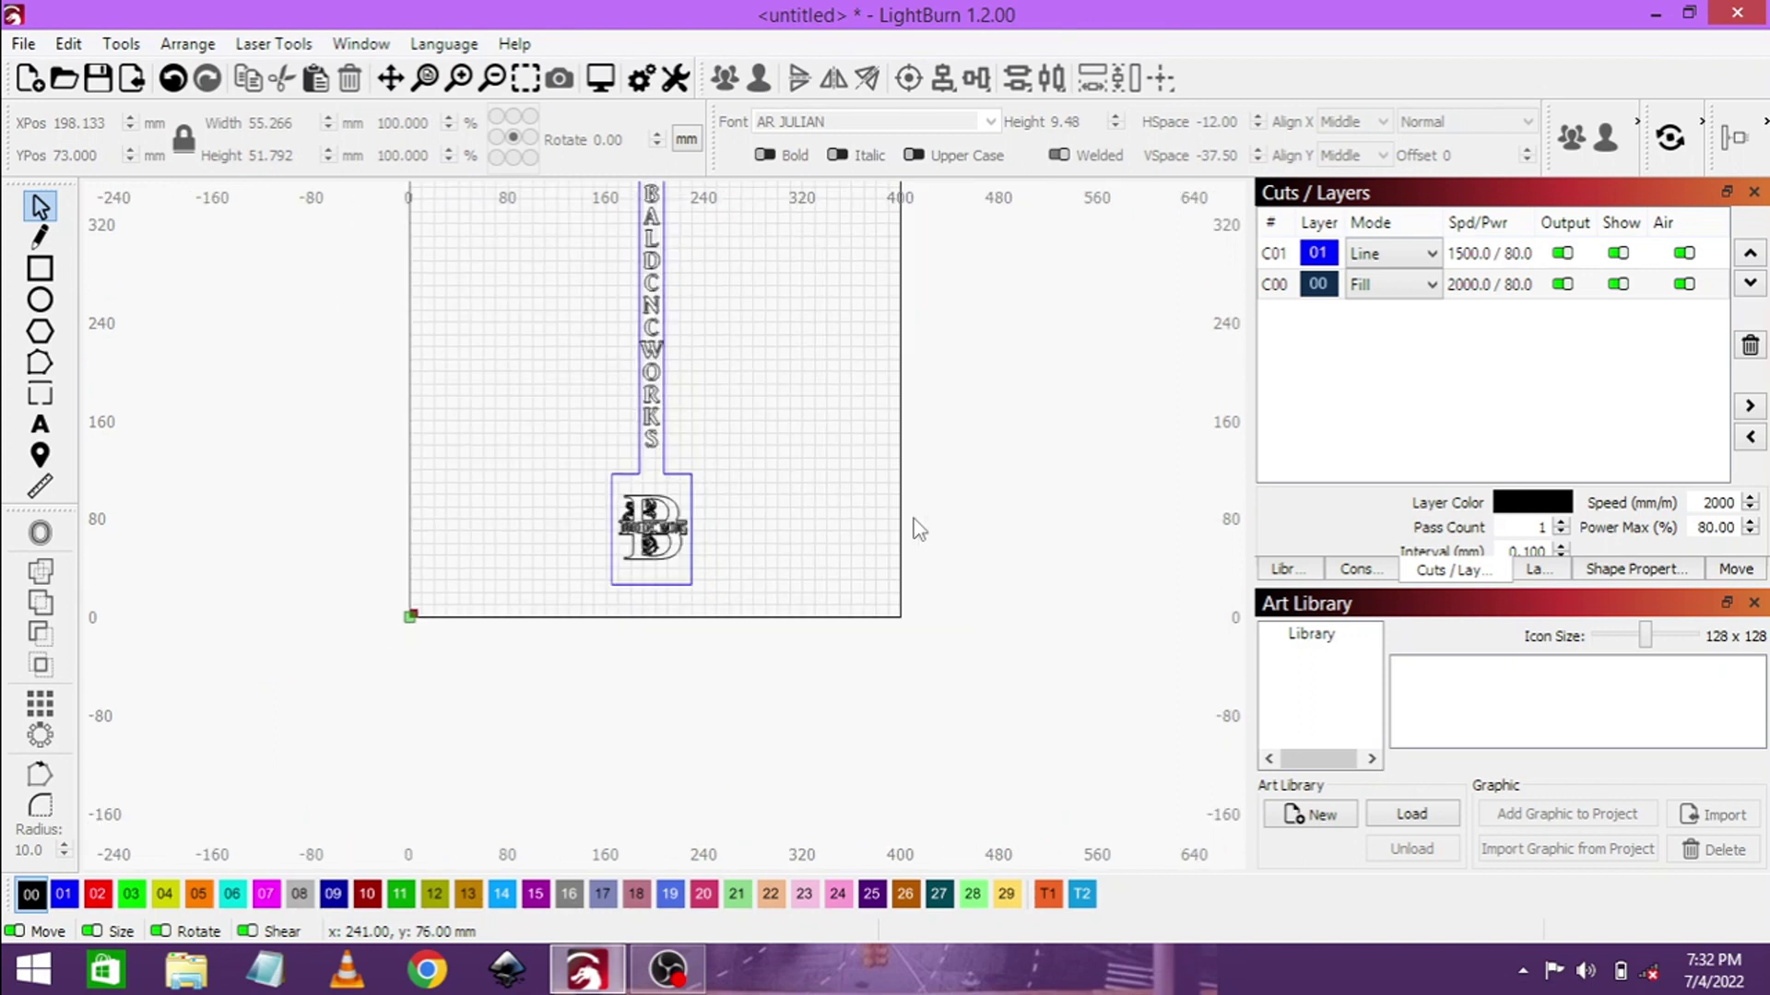
click(391, 79)
mouse_move(810, 364)
mouse_down()
mouse_move(774, 577)
mouse_move(730, 571)
mouse_up()
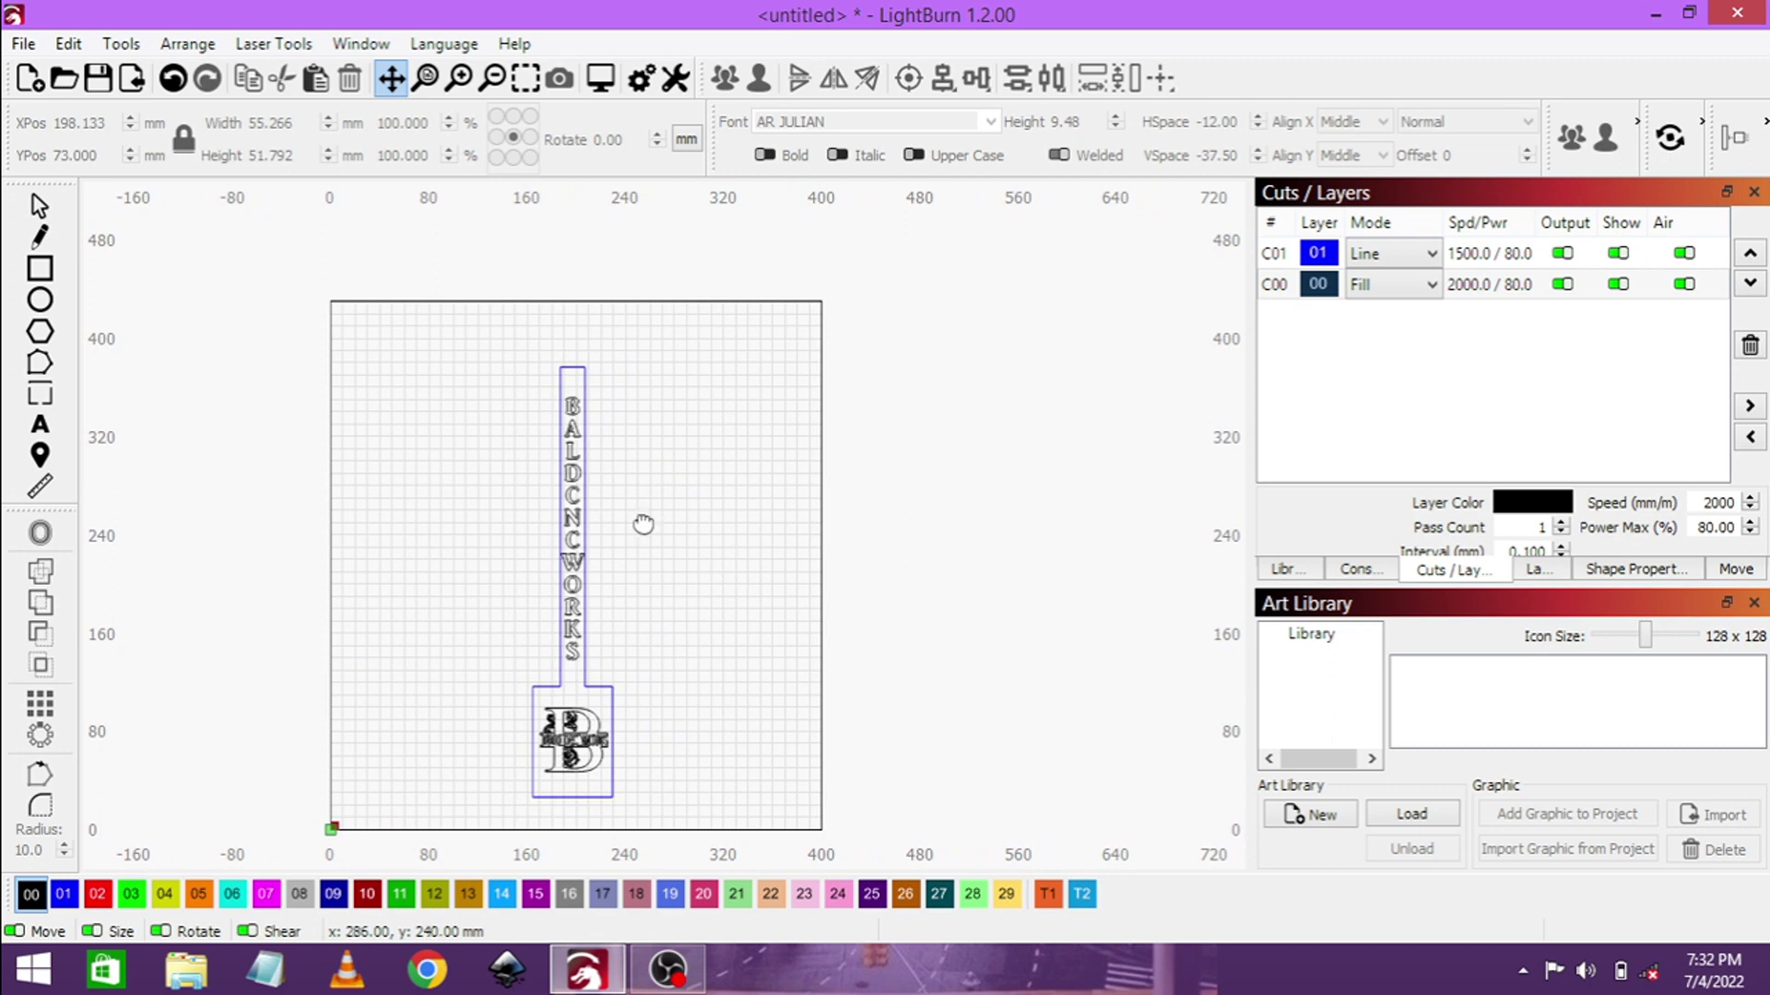
click(40, 205)
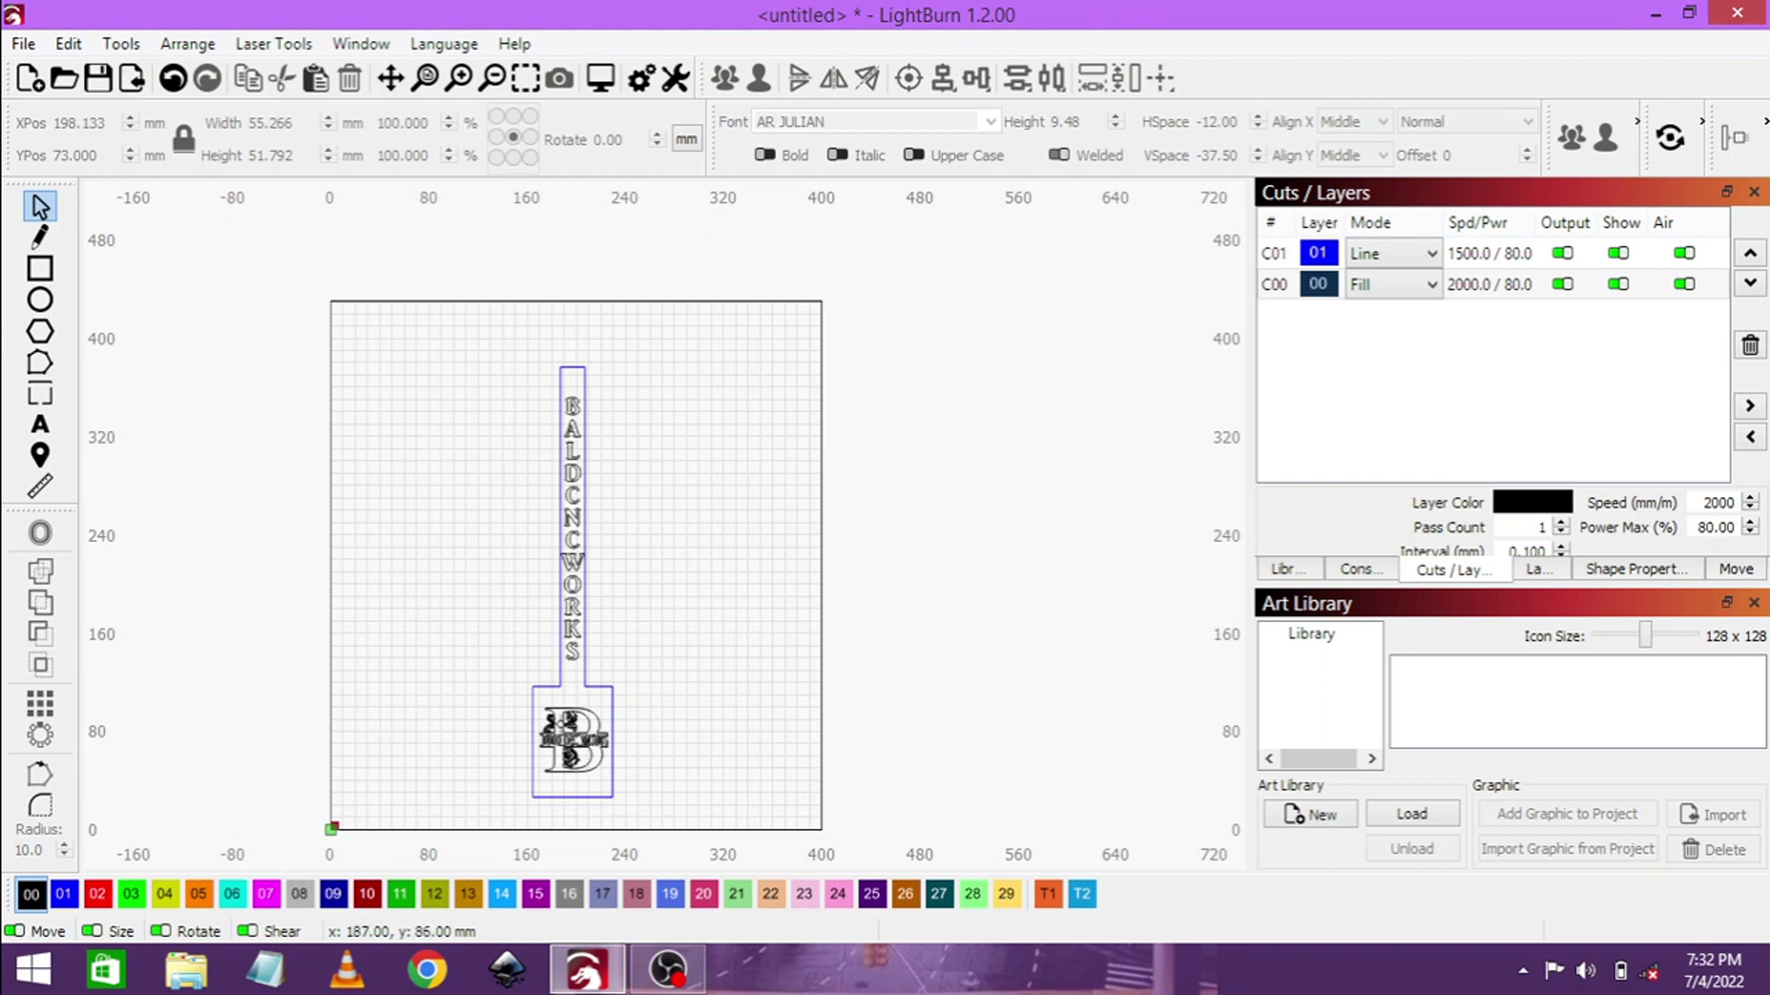
click(557, 725)
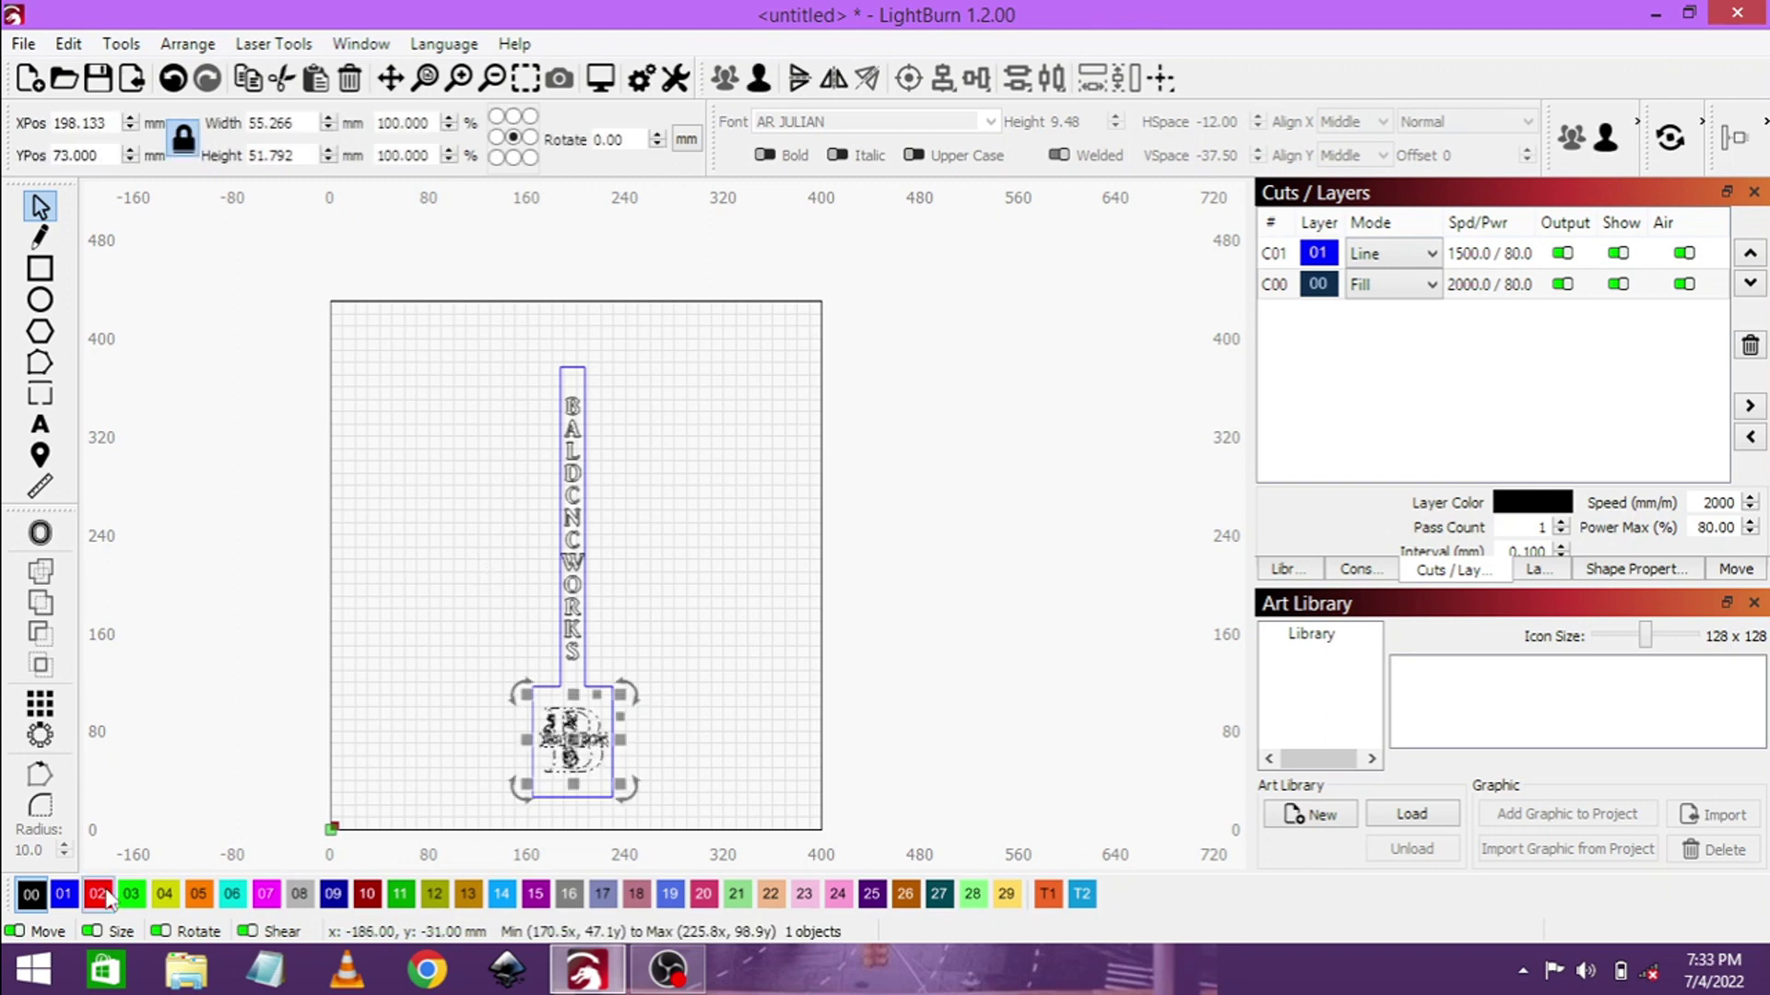
click(97, 895)
click(660, 597)
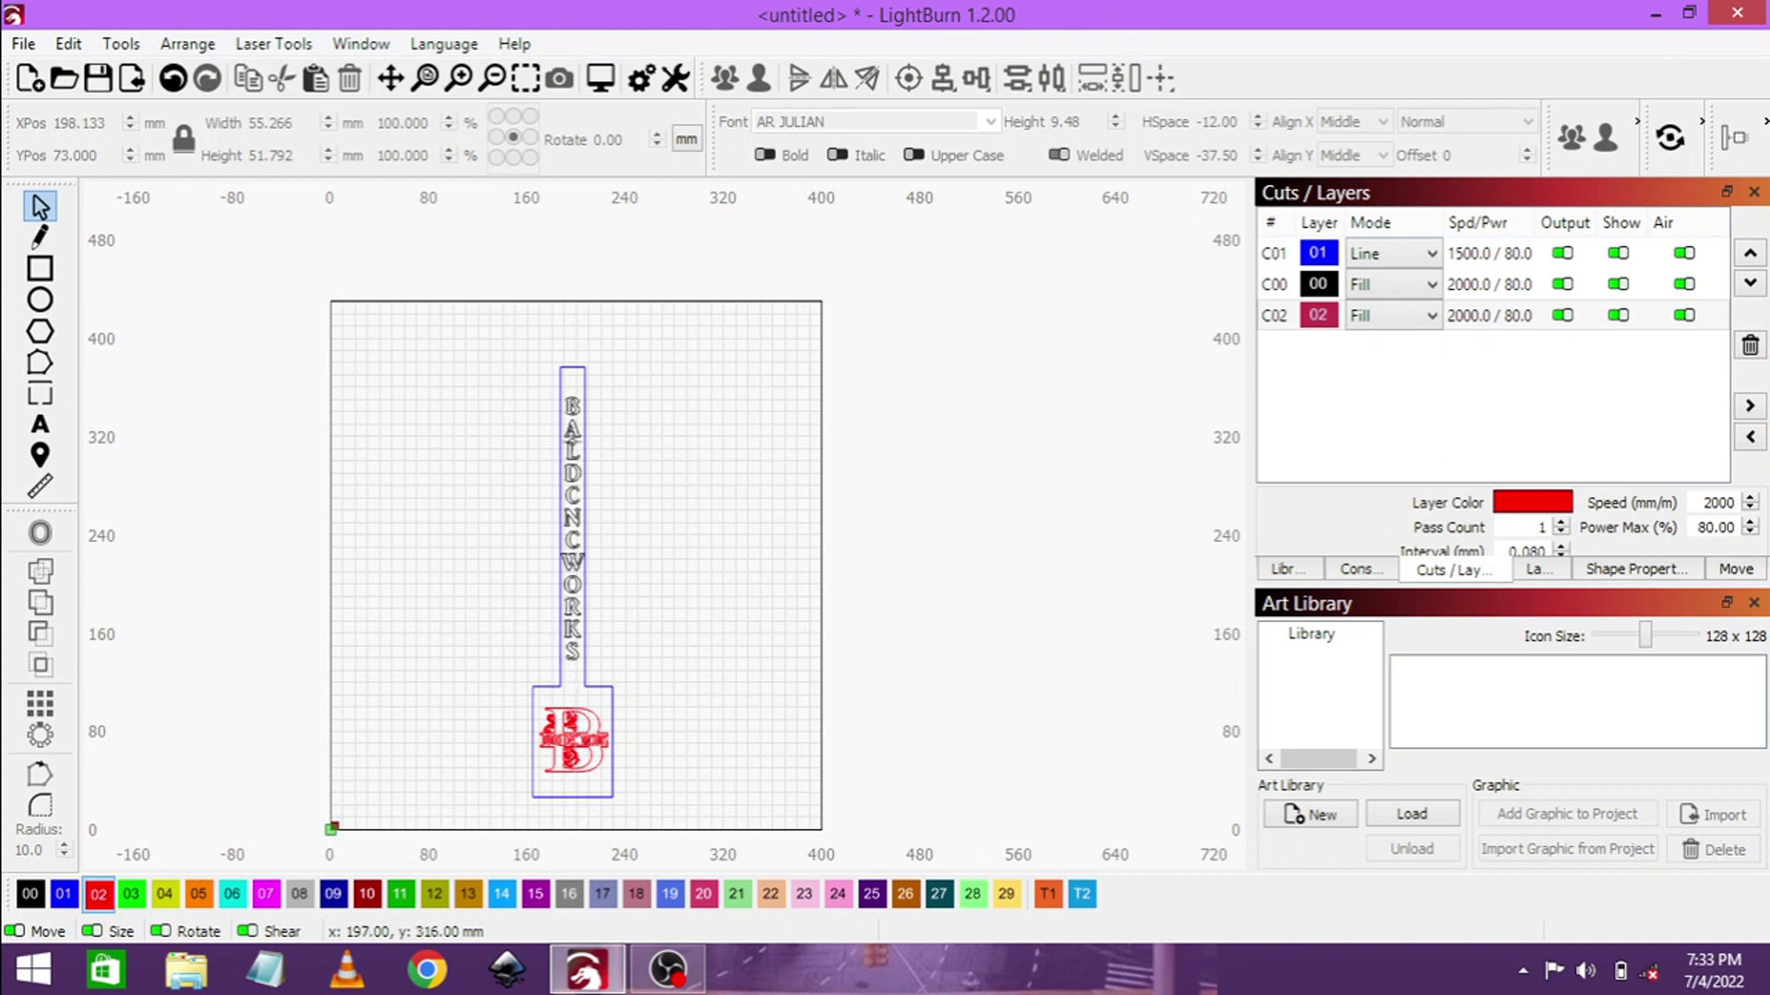
click(564, 511)
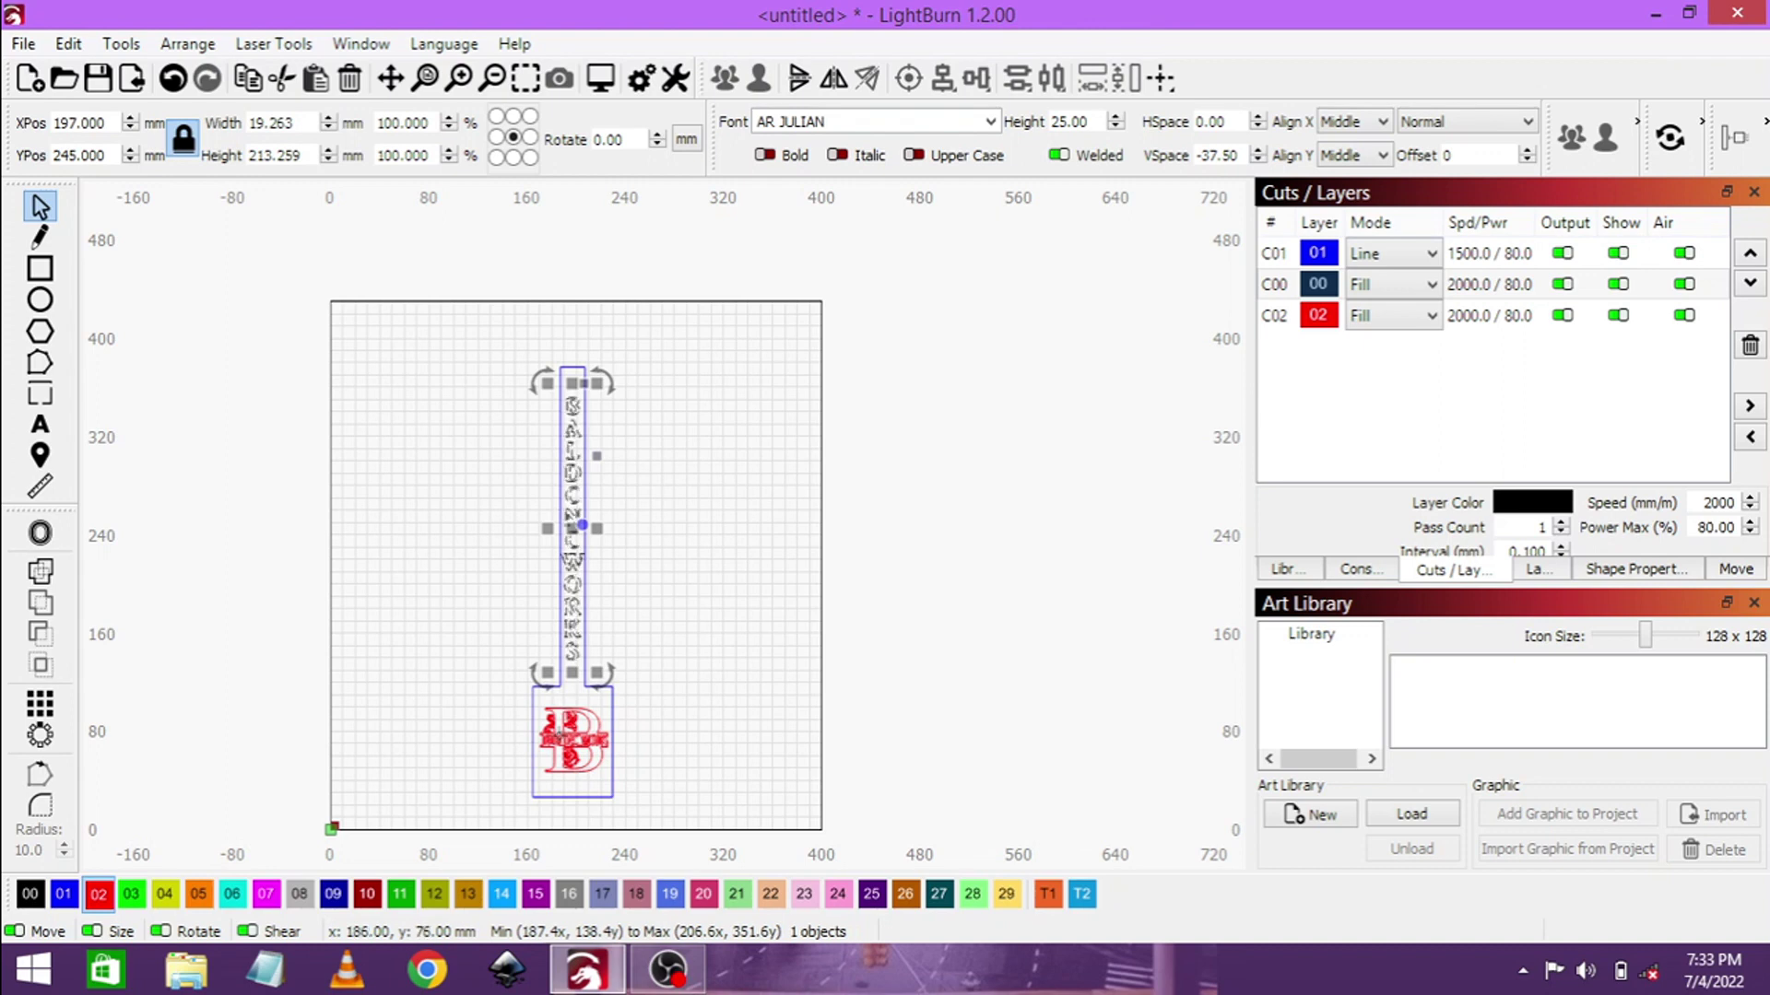
click(568, 747)
click(703, 602)
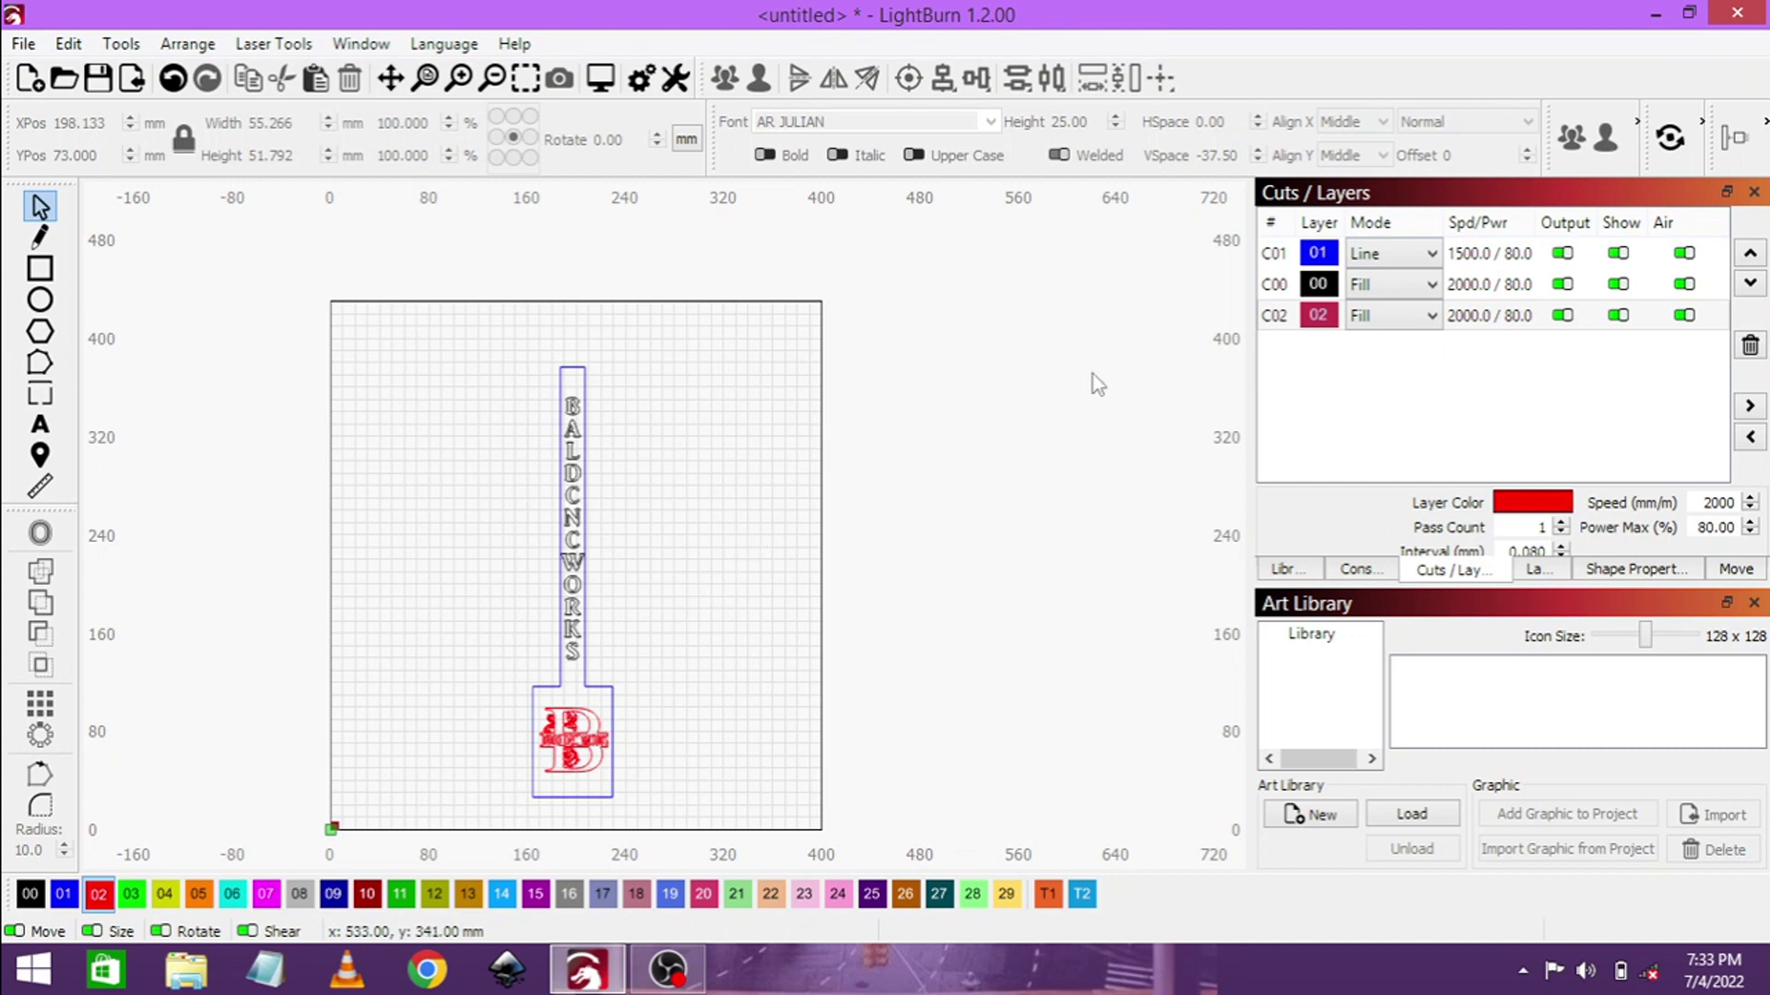
click(1504, 316)
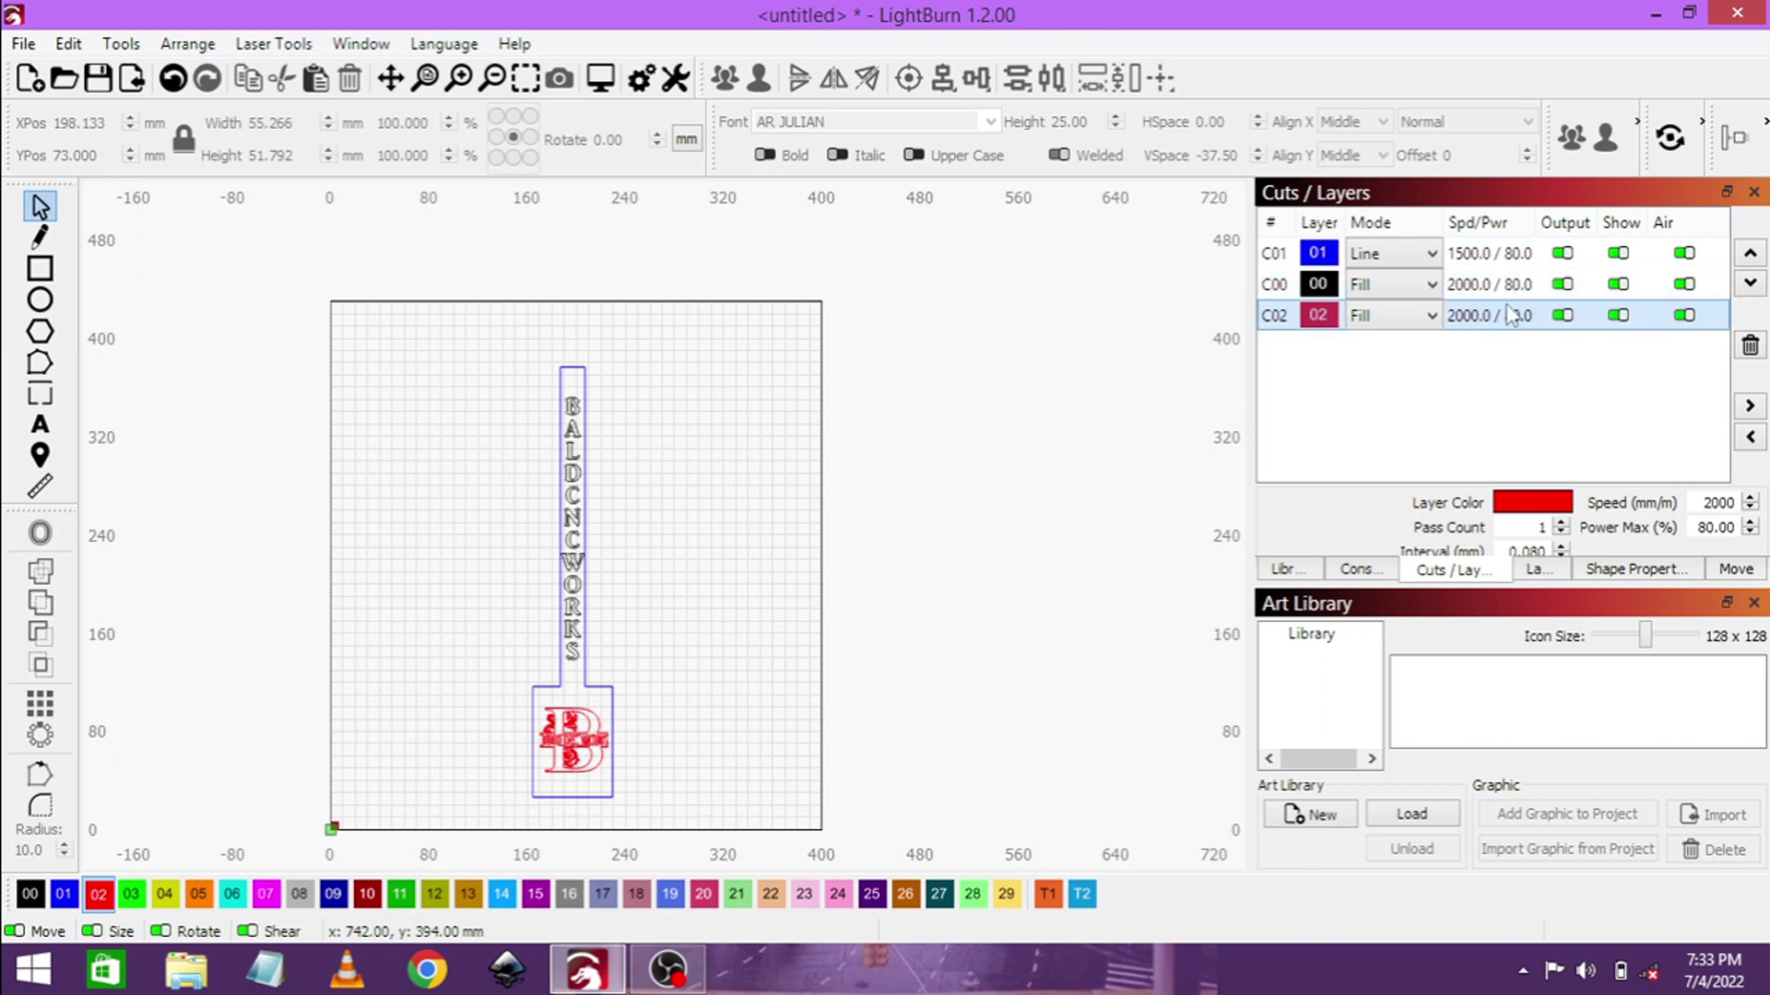
mouse_move(1474, 359)
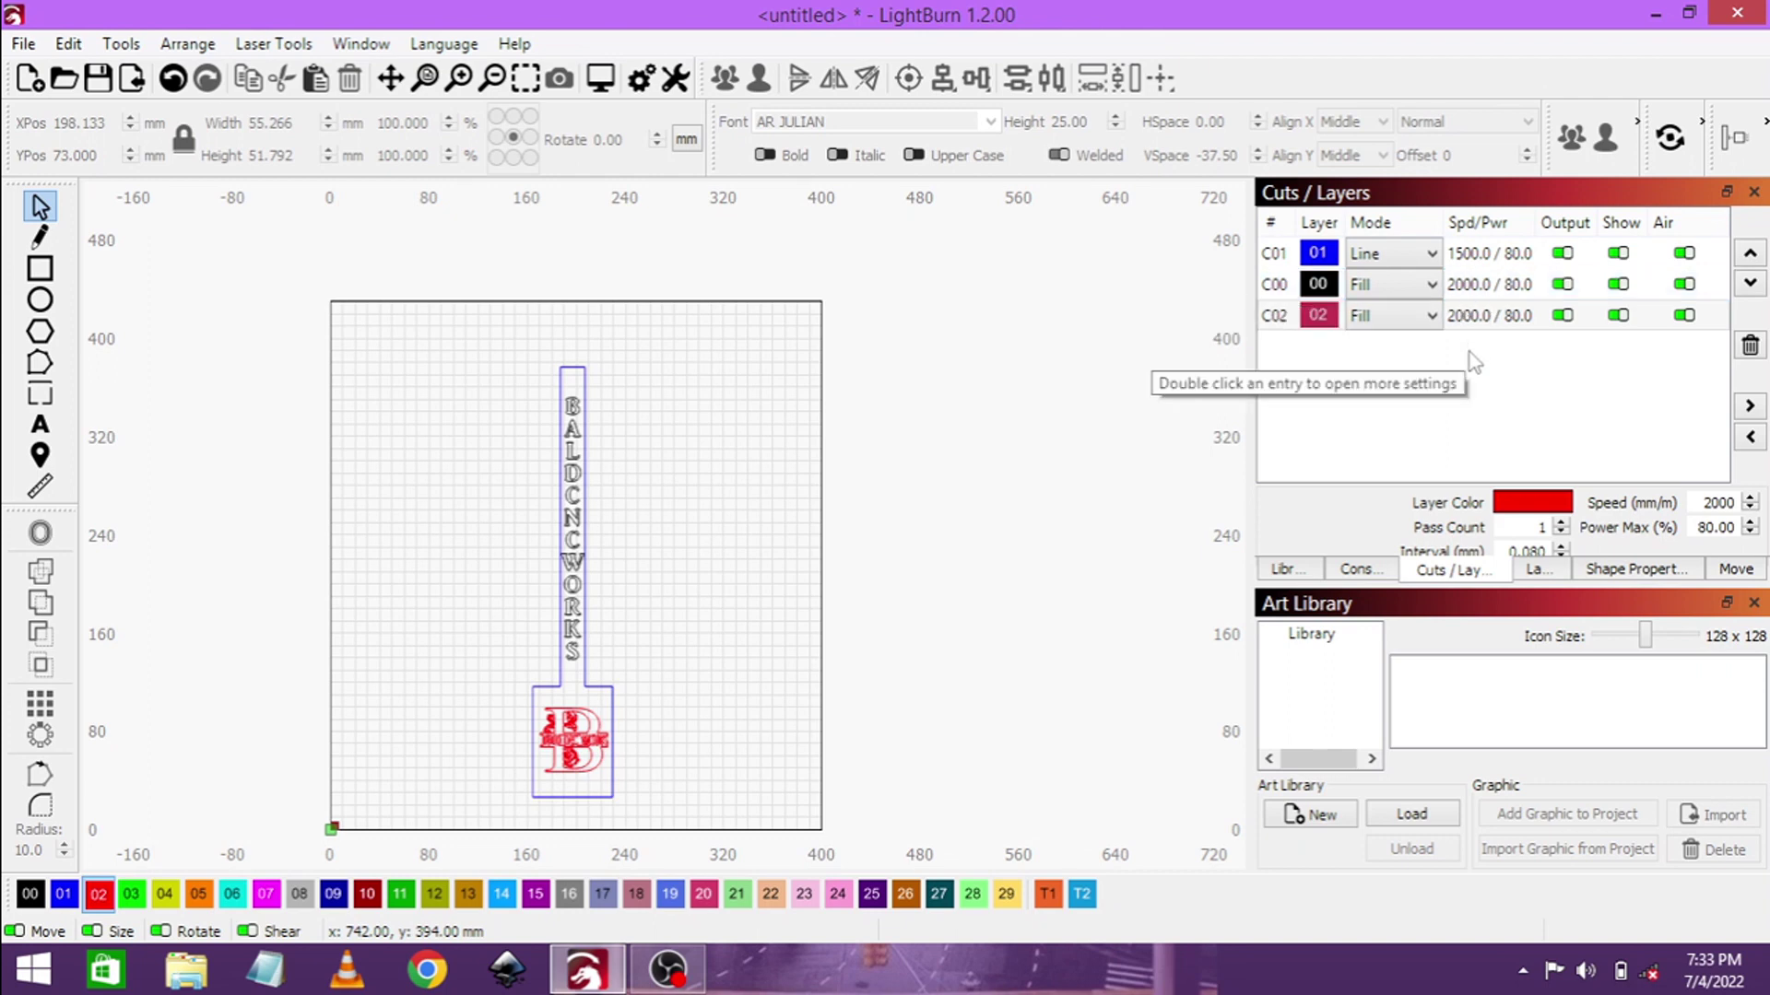
click(1490, 317)
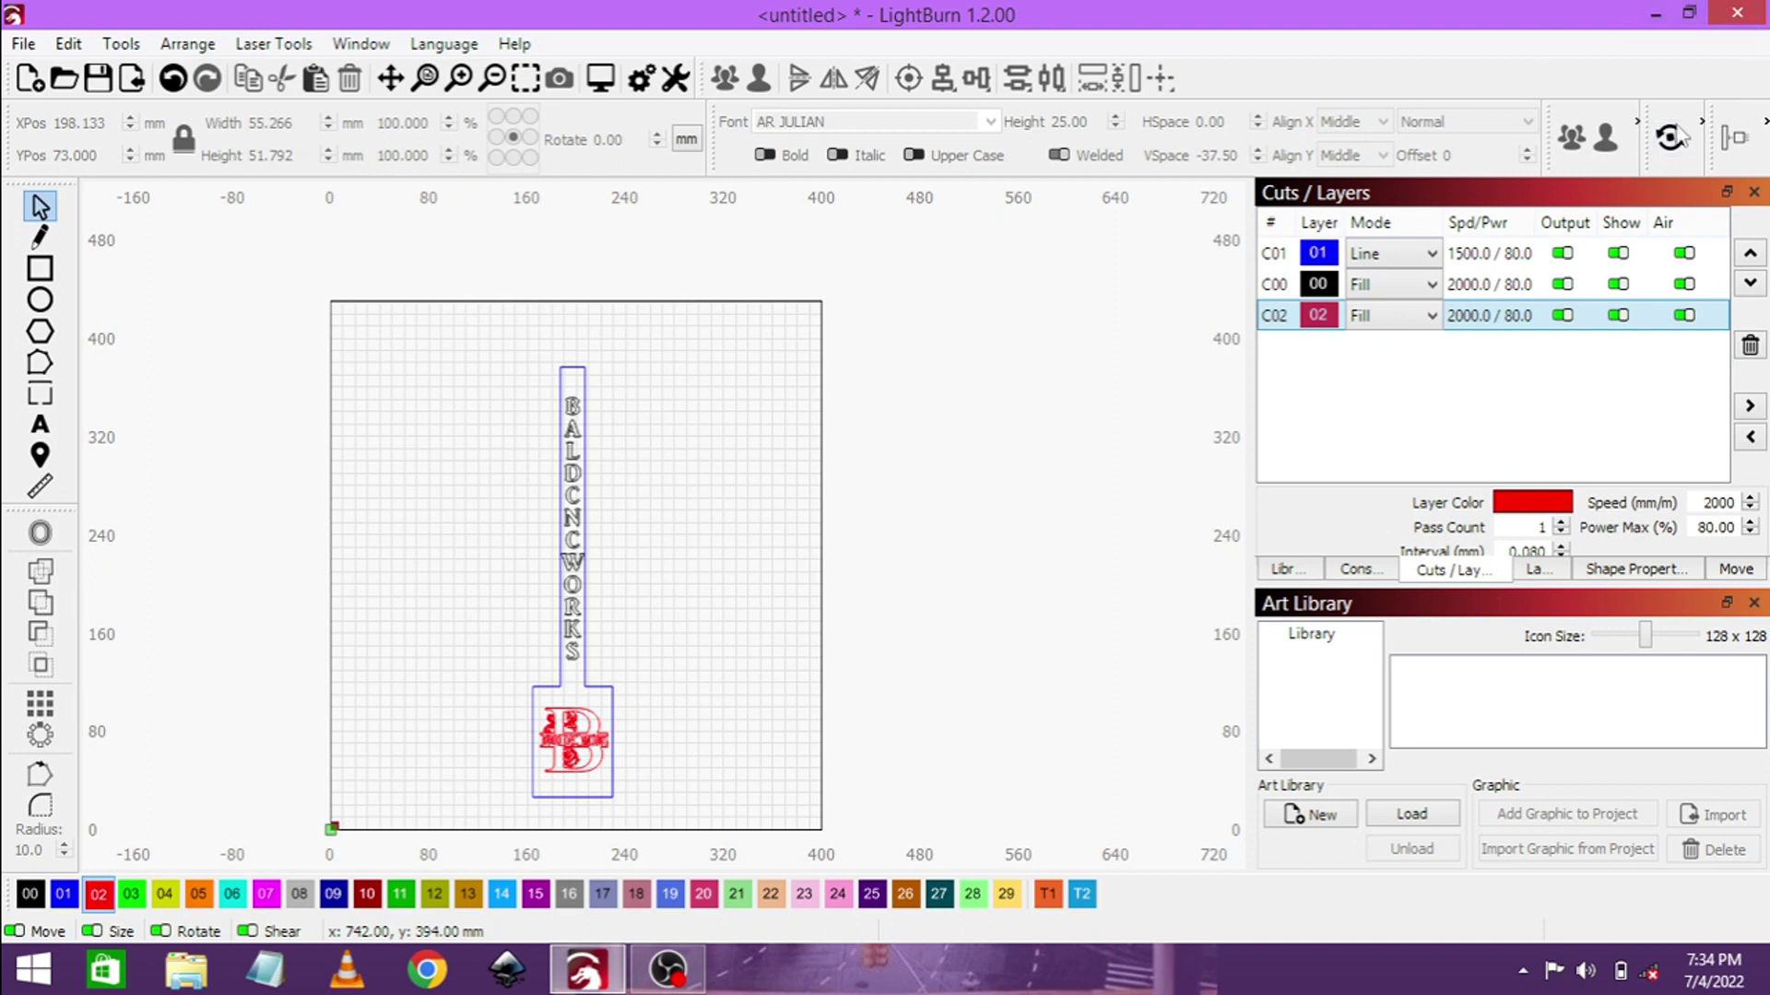
click(705, 461)
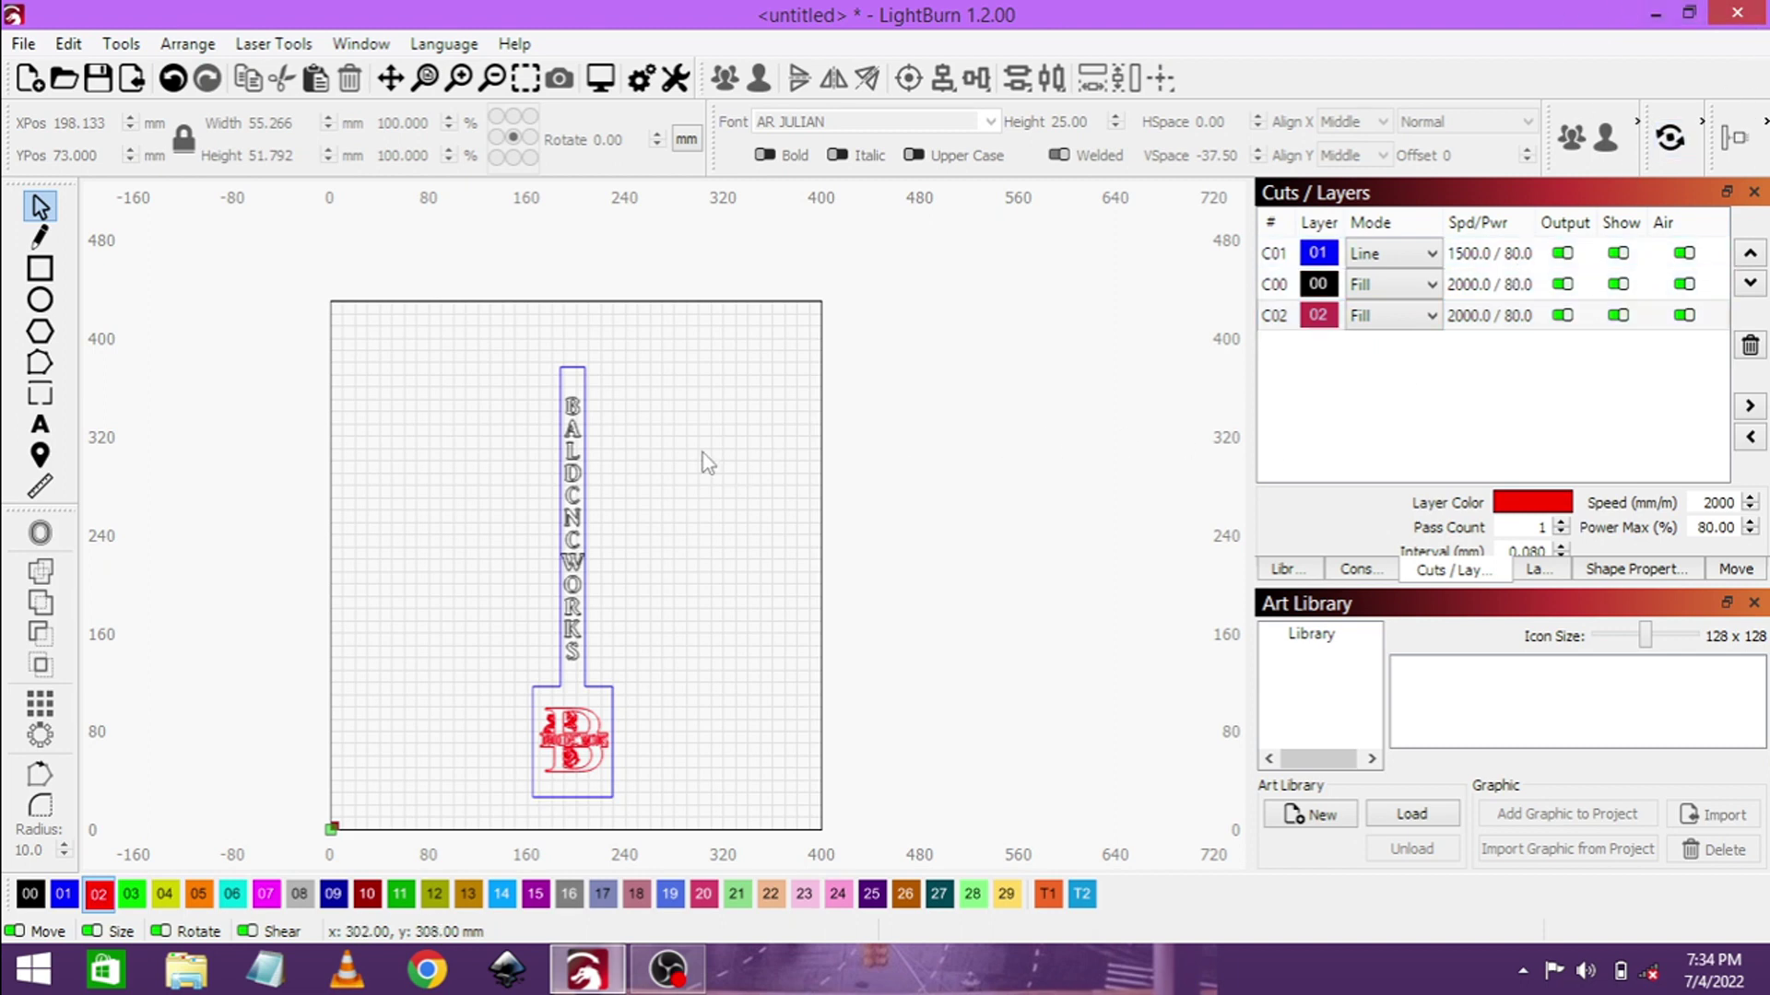